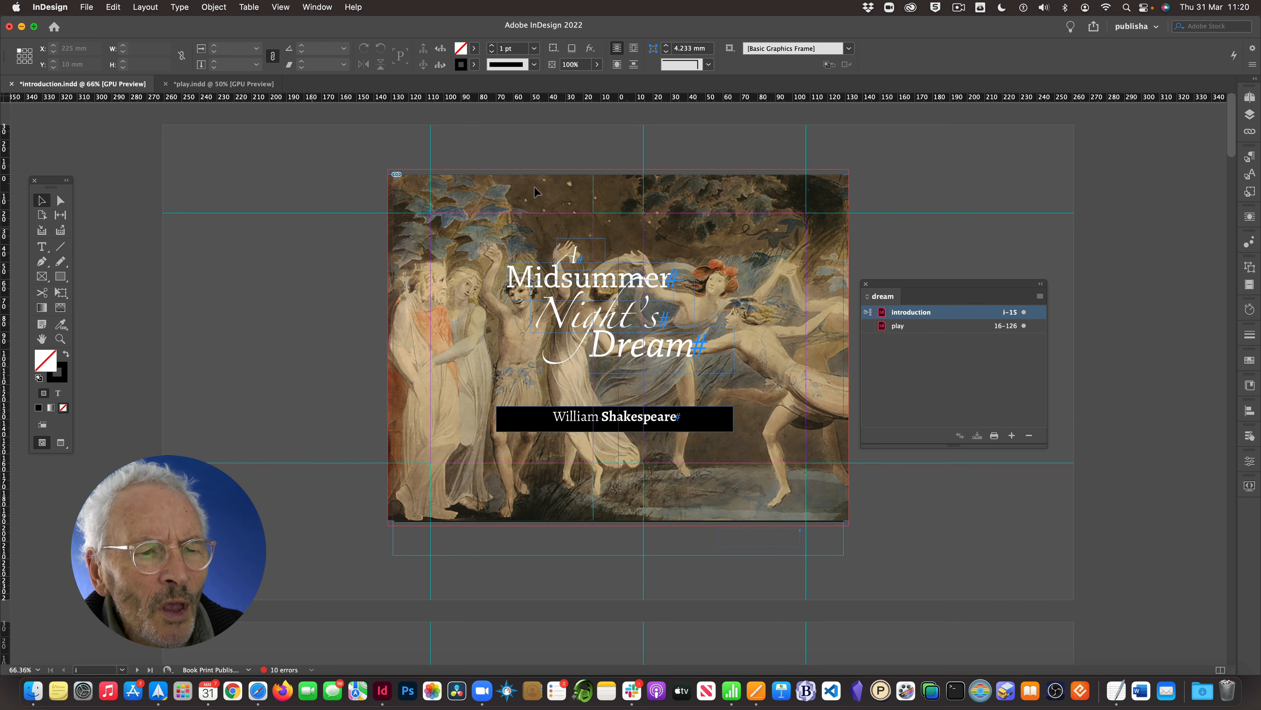
Step: Select the cover painting and move the floating dream book list clear of the page
left_click(556, 197)
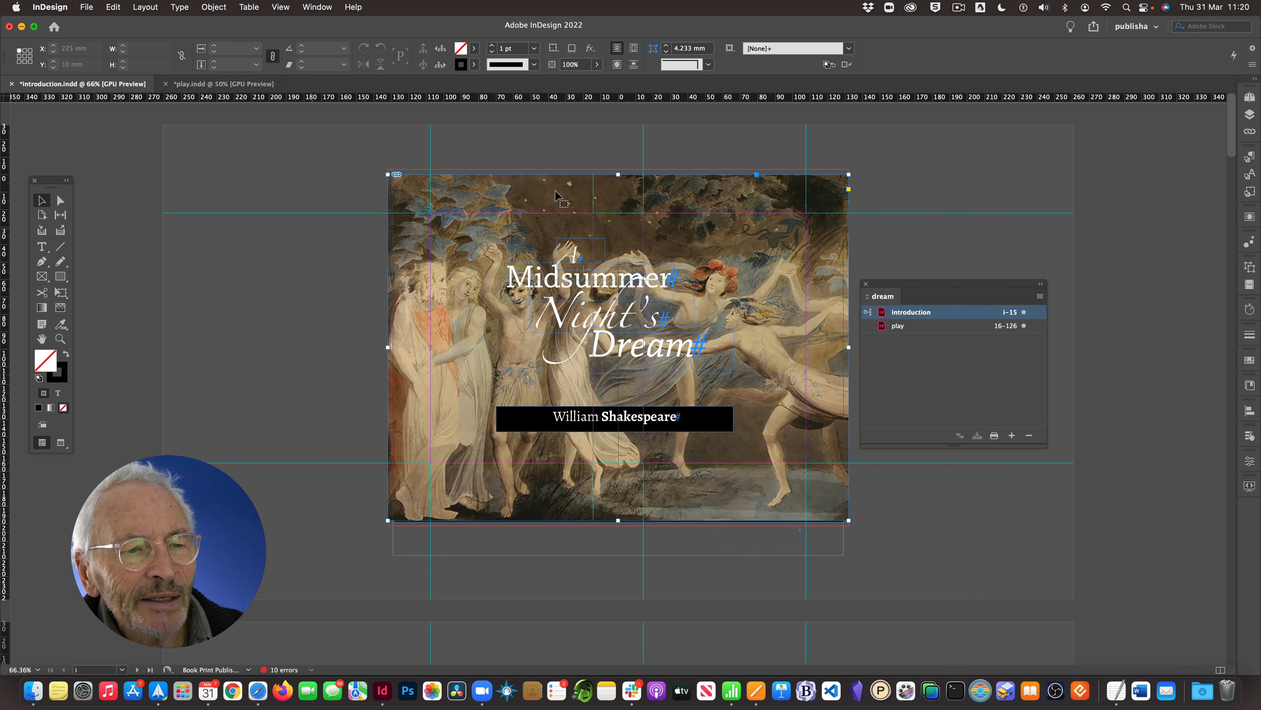
left_click_drag(953, 285, 235, 162)
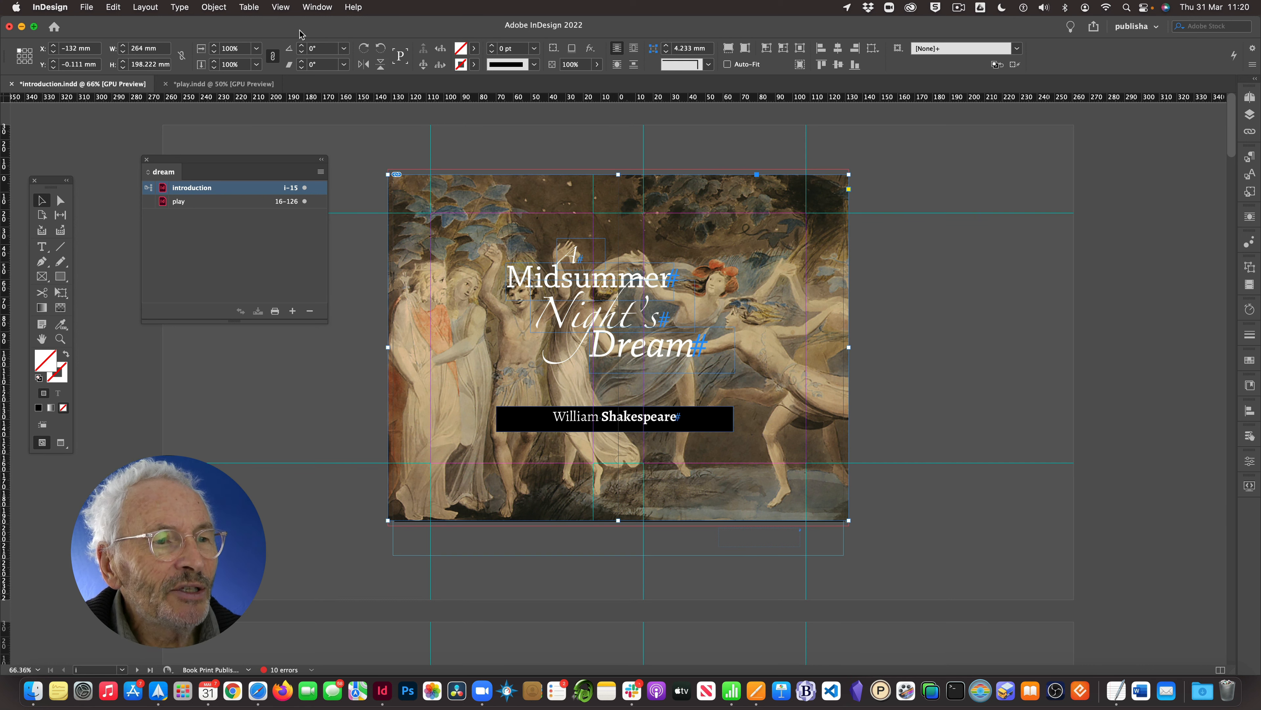
left_click(317, 7)
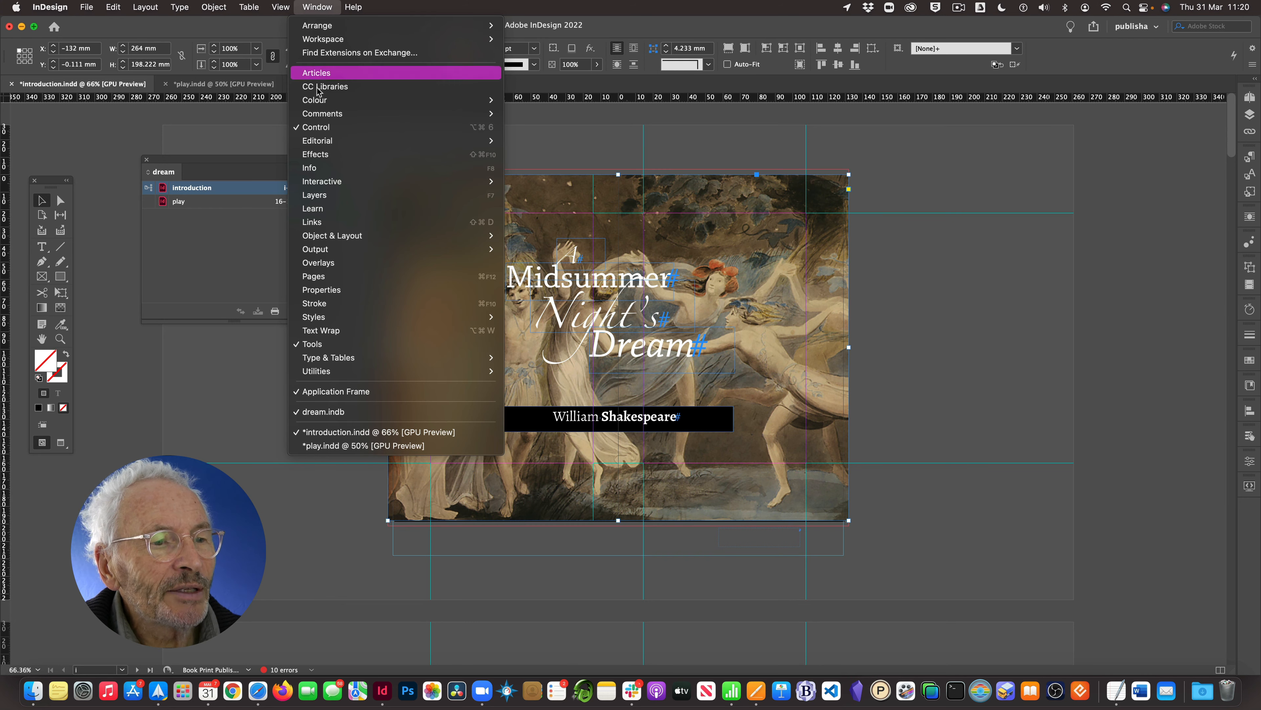
mouse_move(320, 183)
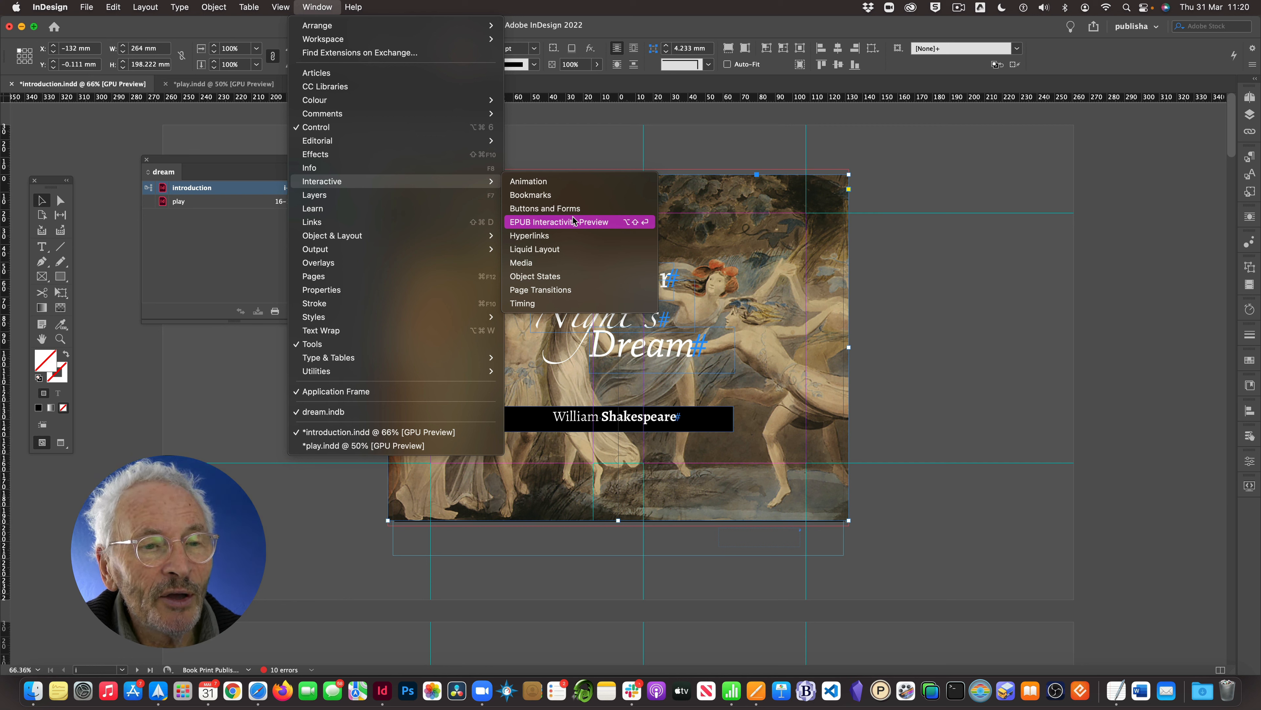
left_click(563, 145)
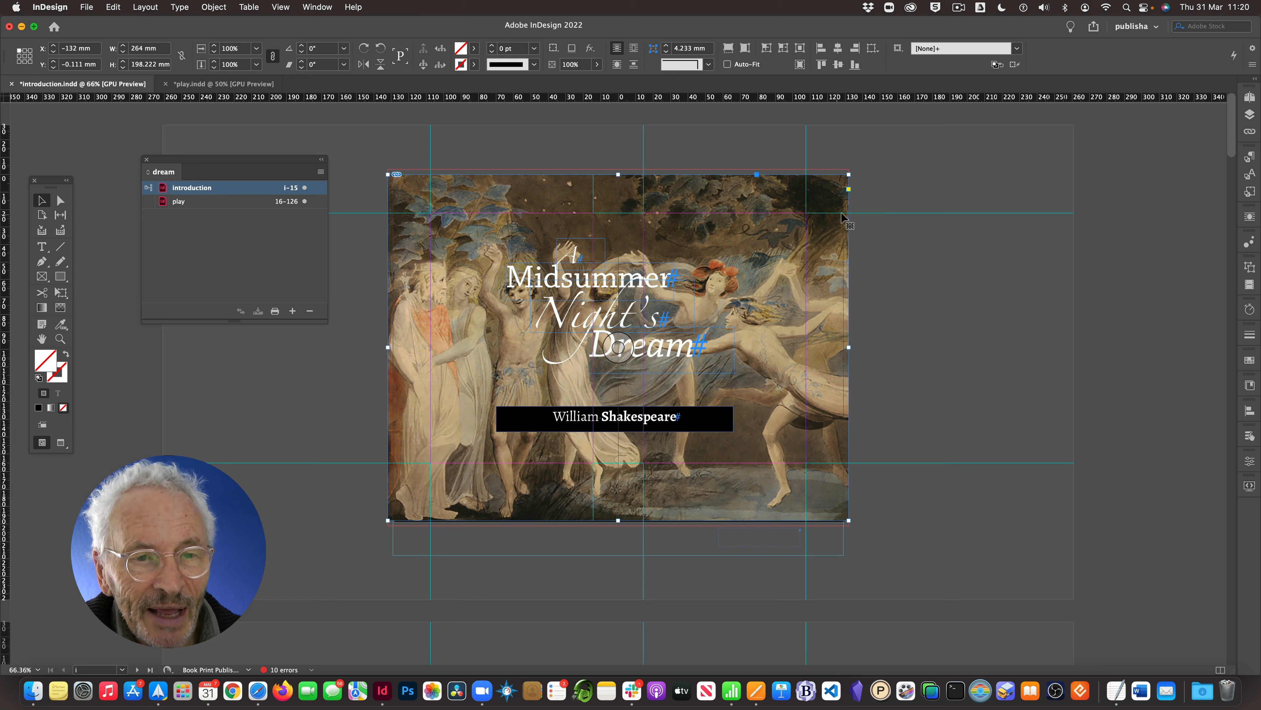
Step: Apply the Fade In animation preset to the cover painting and set it to Hide Until Animated
left_click(1250, 242)
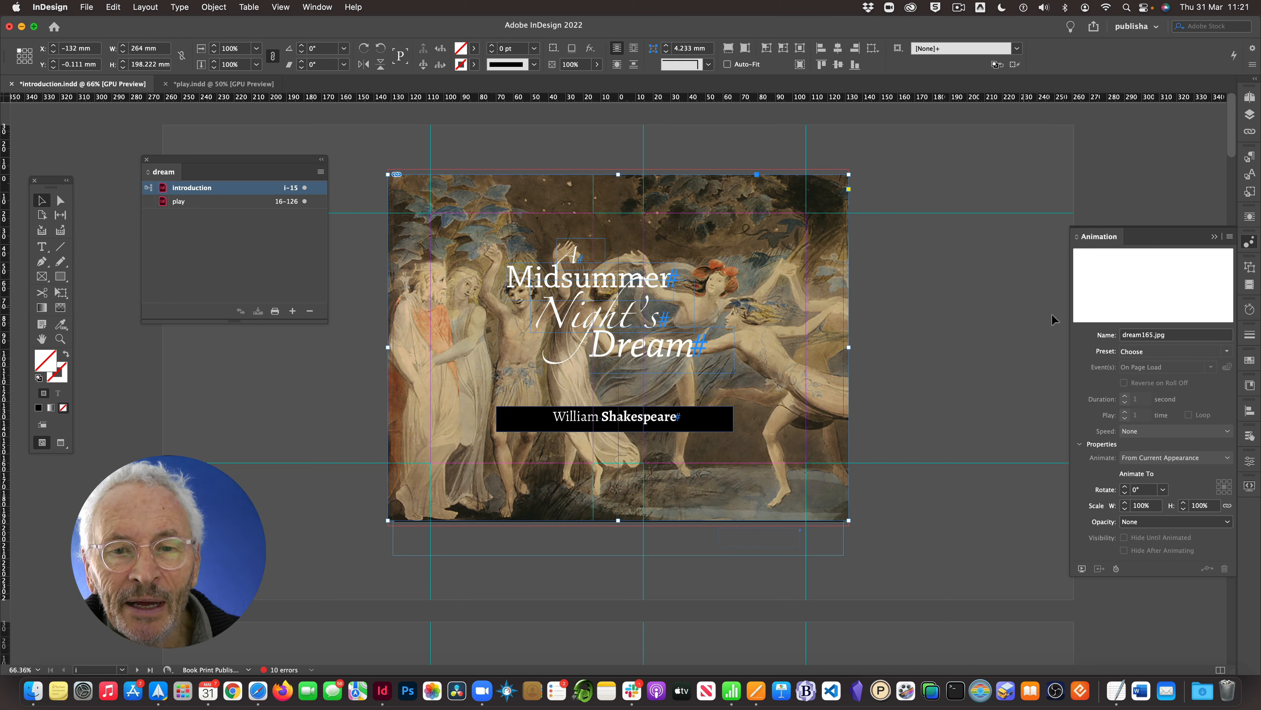
left_click(1226, 352)
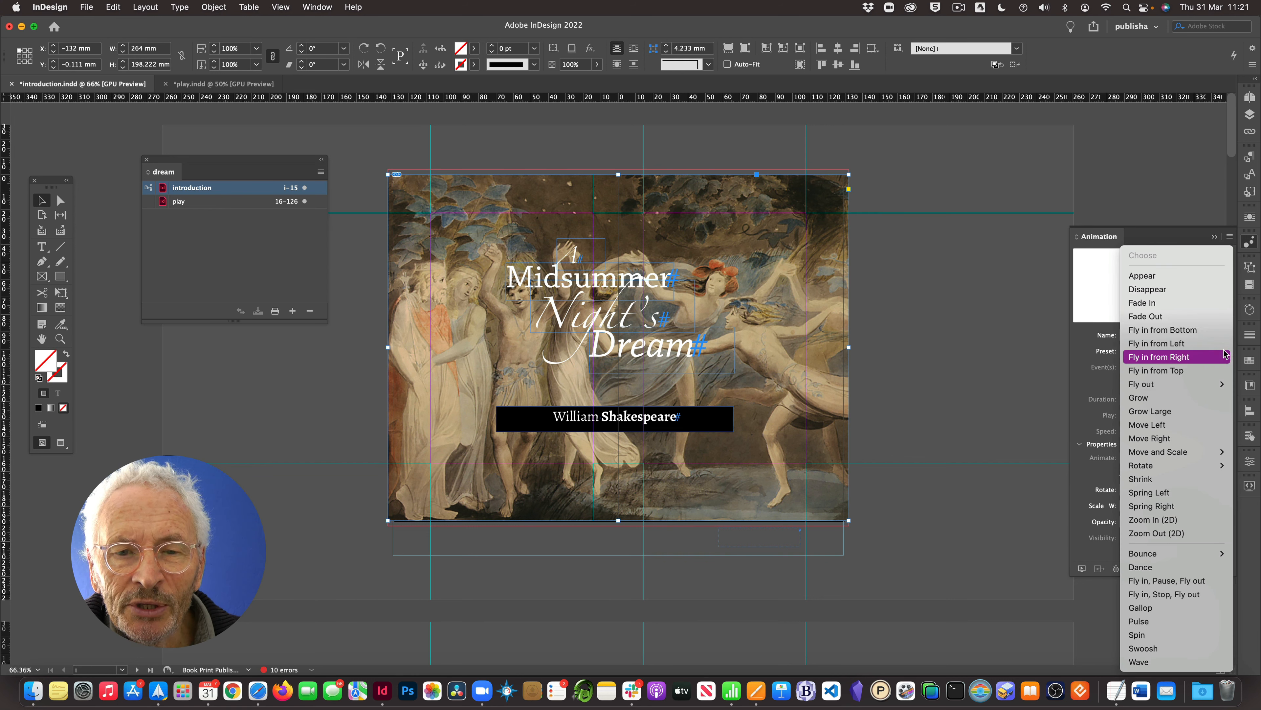
left_click(1138, 304)
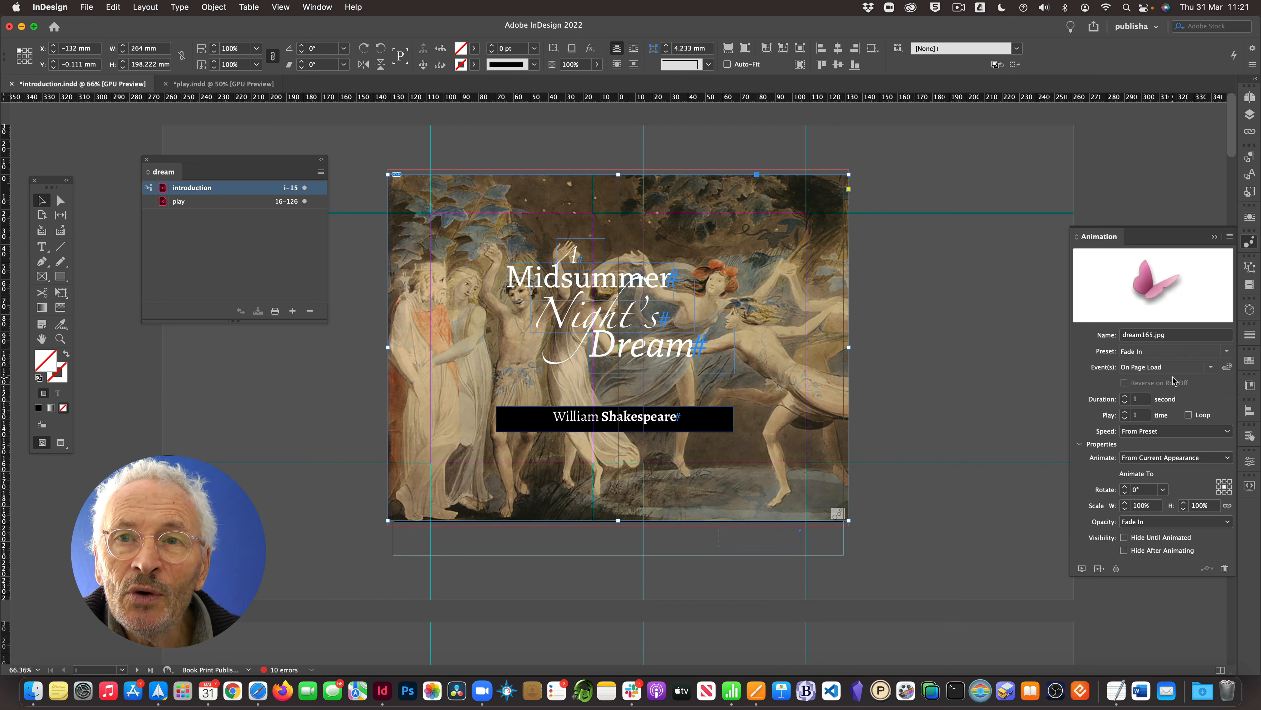
left_click(1124, 538)
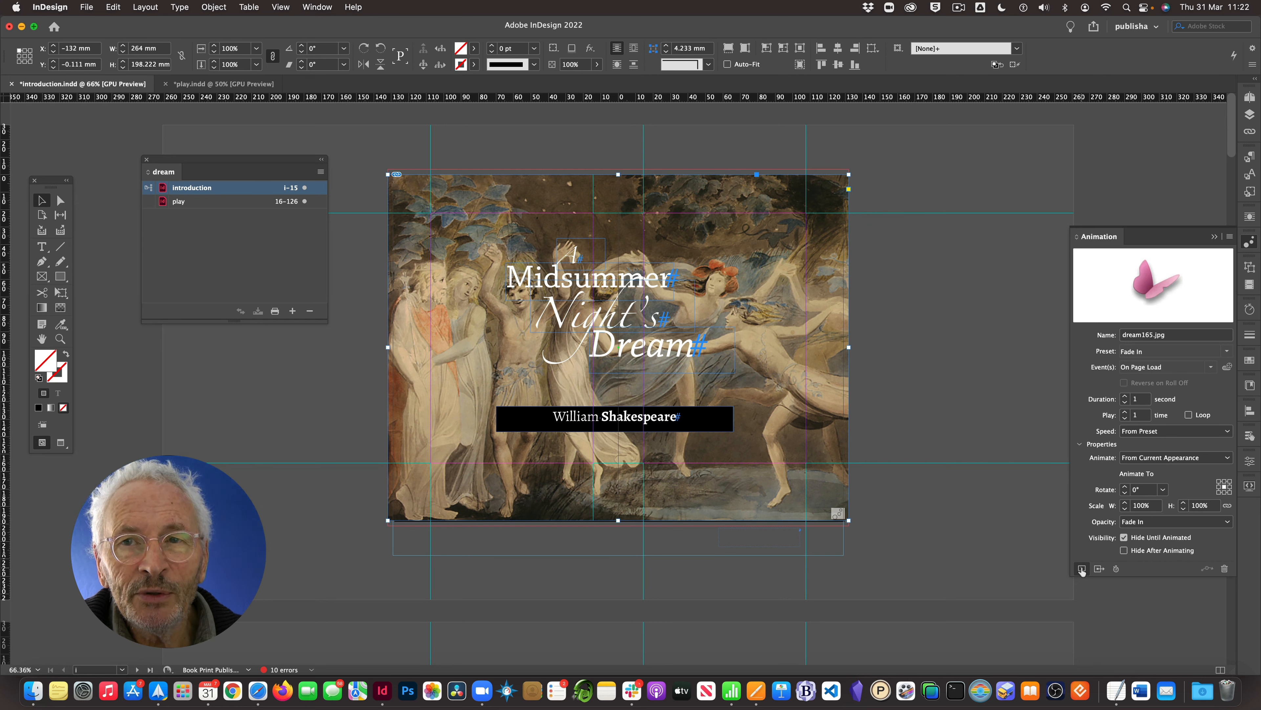
Step: Play the cover's fade-in animation in the EPUB Interactivity Preview, then close the preview
left_click(1250, 486)
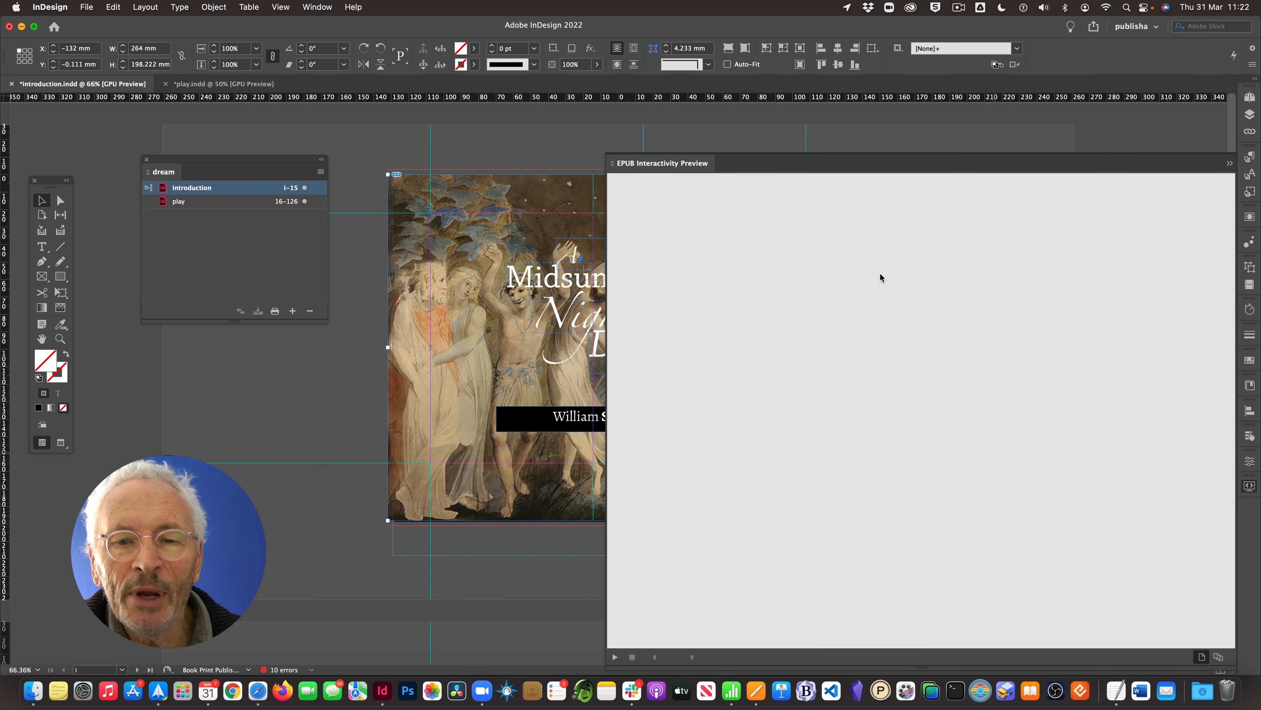
left_click(615, 657)
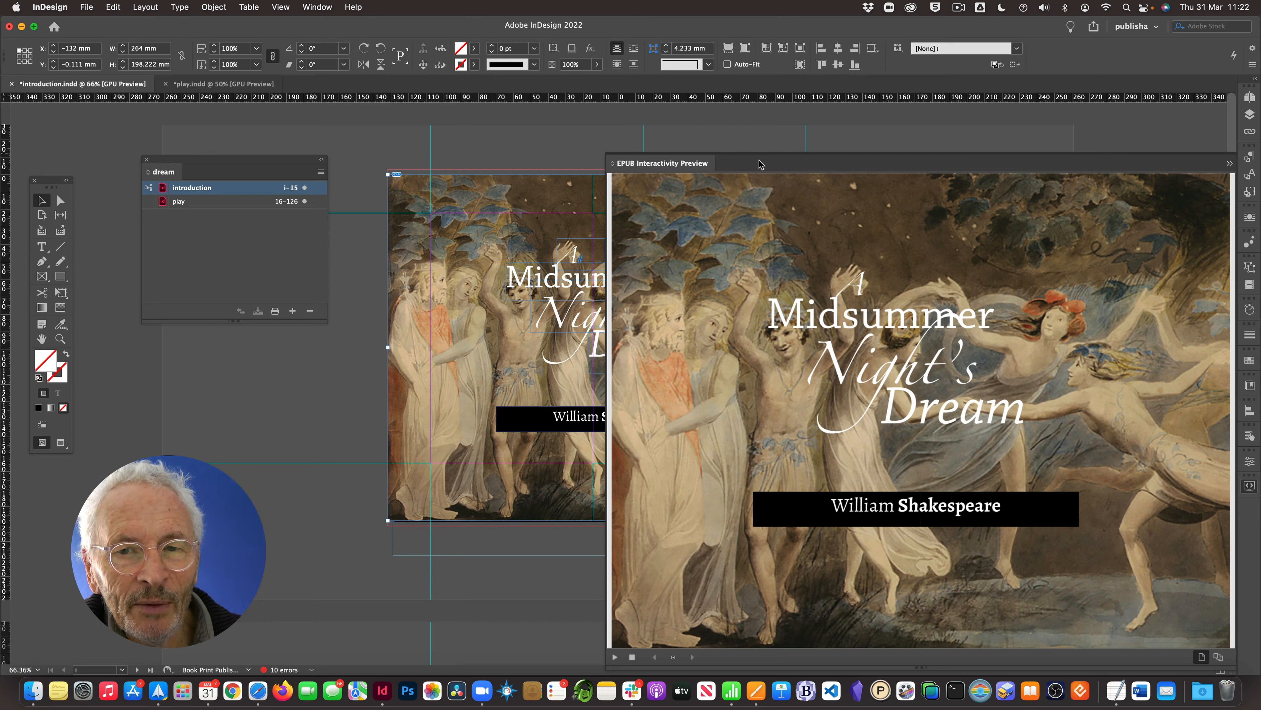
left_click(1230, 164)
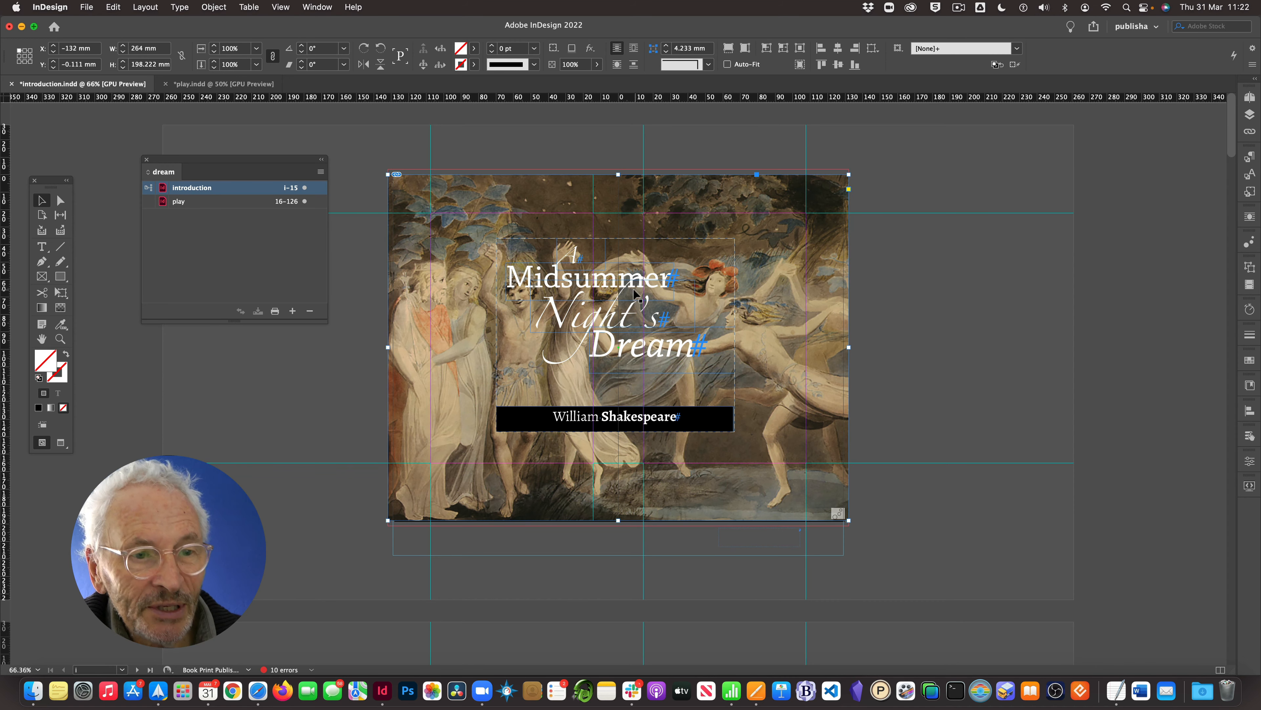
Step: Apply the Fly in from Top animation preset to the cover's title group and set it to Hide Until Animated
left_click(591, 293)
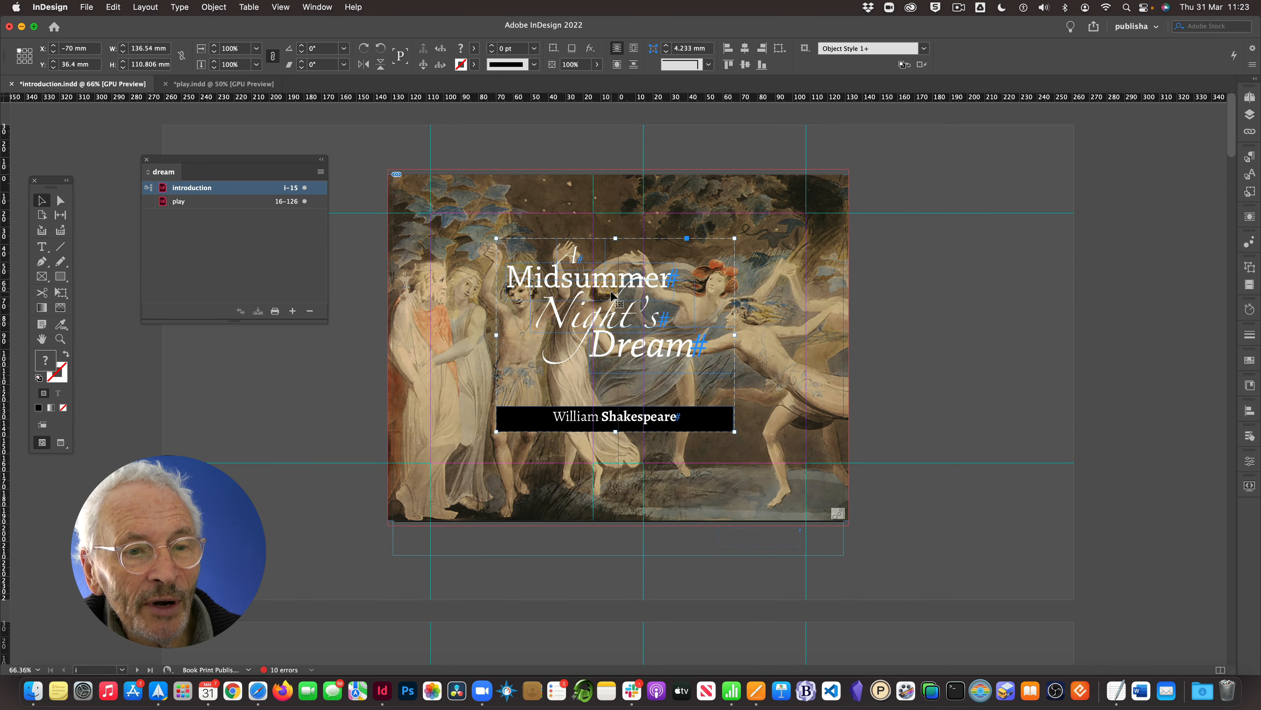
left_click_drag(562, 287, 563, 288)
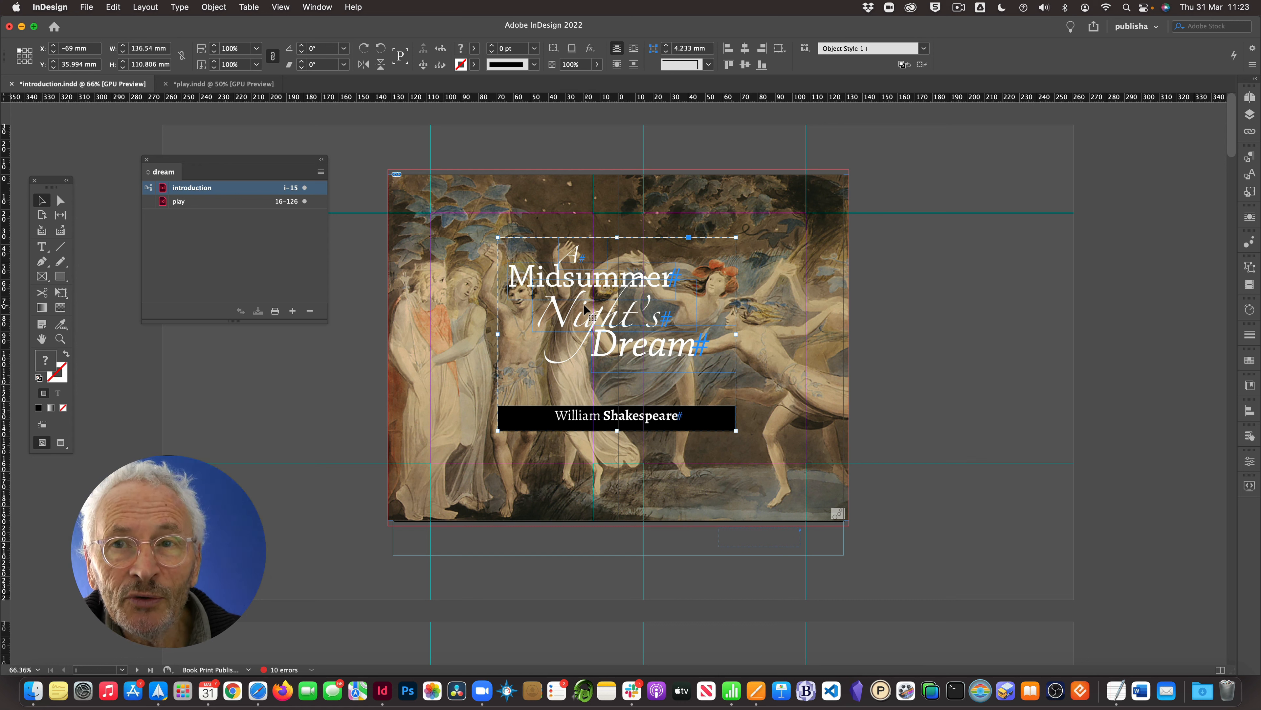
left_click(1250, 244)
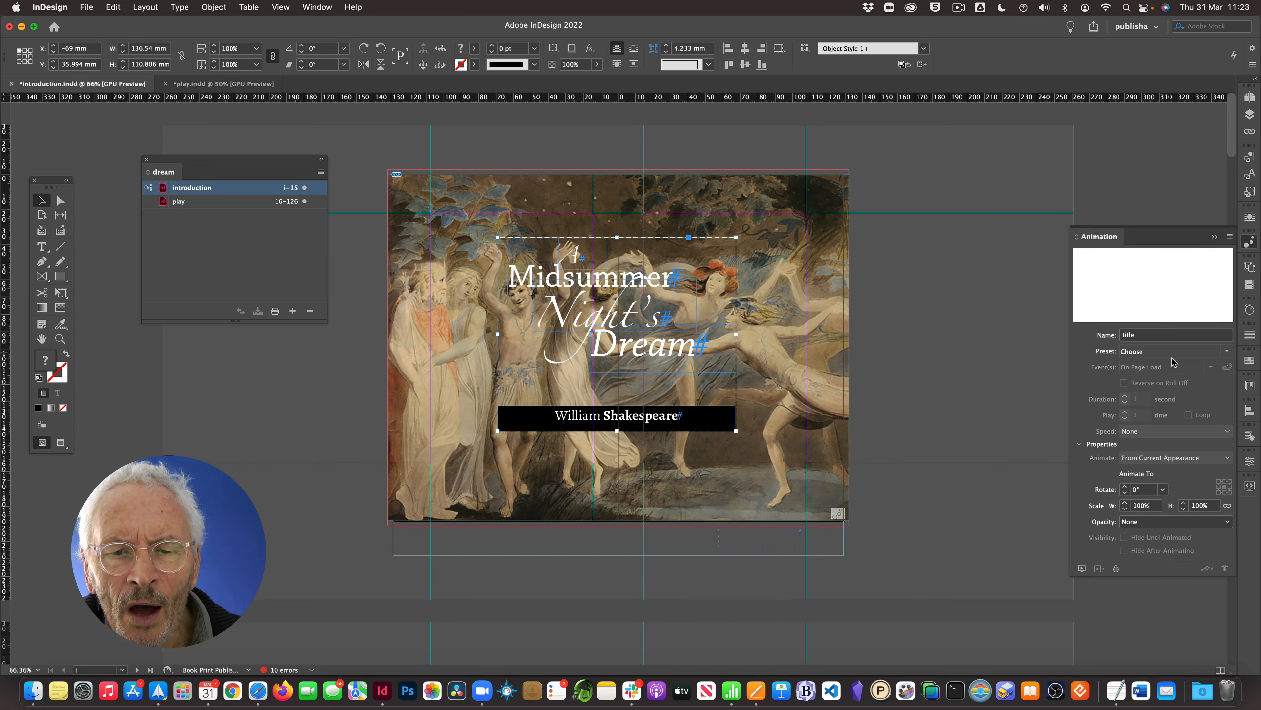
left_click(1226, 351)
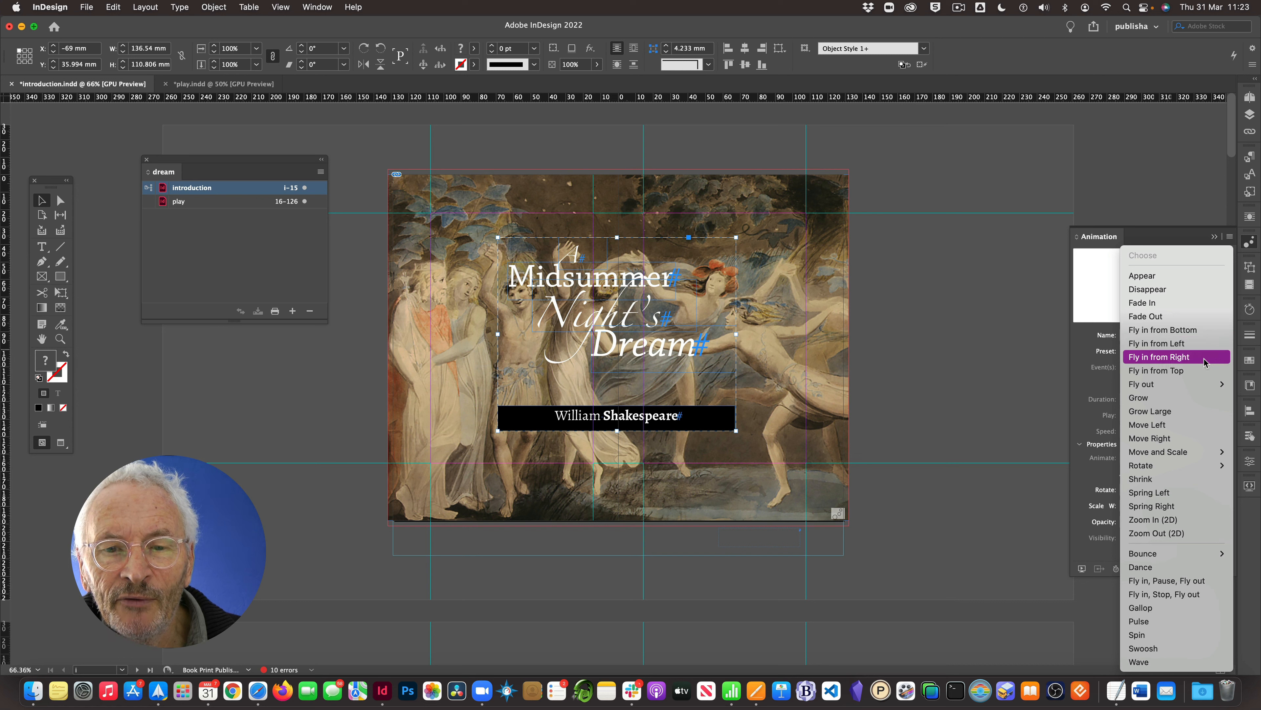
left_click(1184, 371)
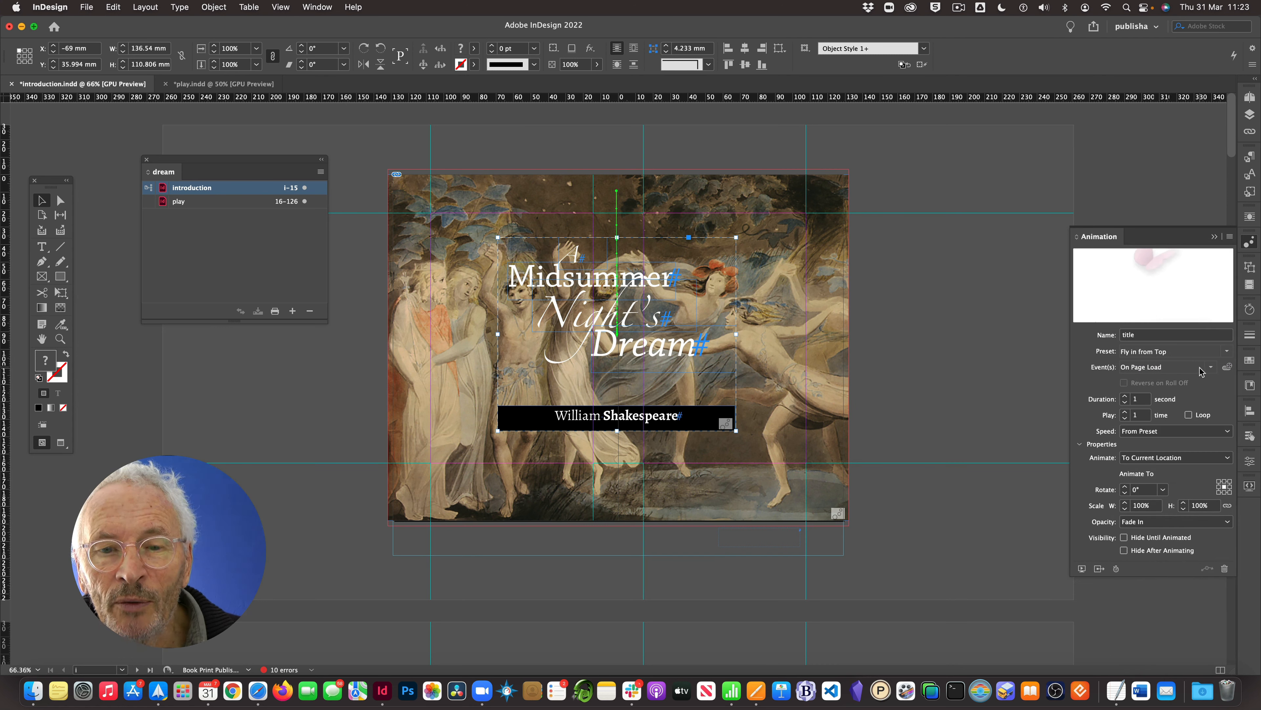
left_click(1124, 538)
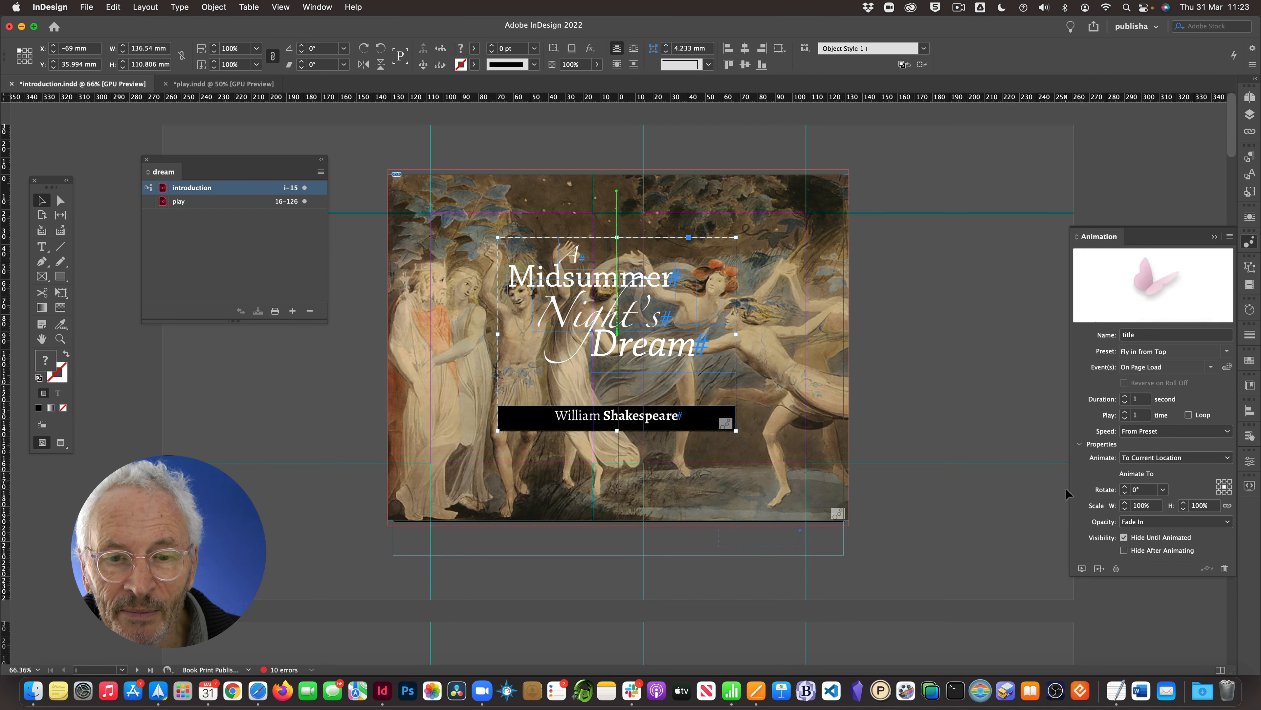
Step: Preview the cover page with both the painting and title animations, then close the preview
left_click(1082, 569)
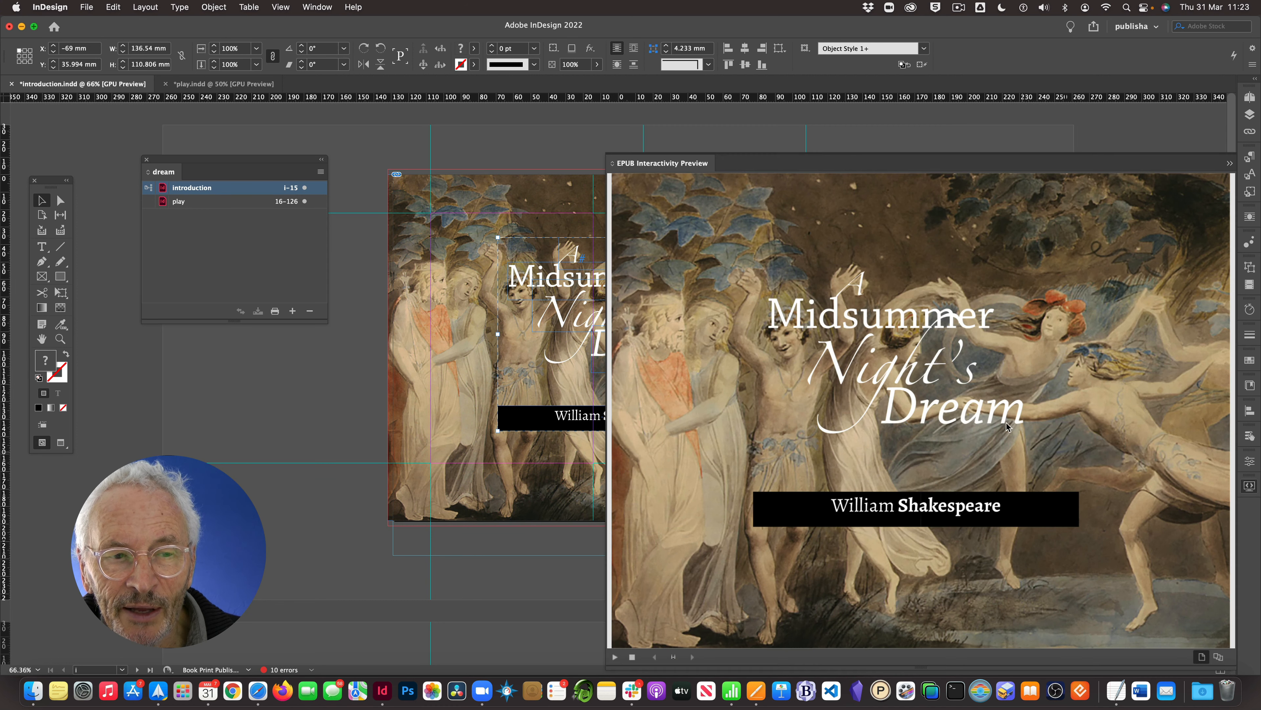
left_click(615, 657)
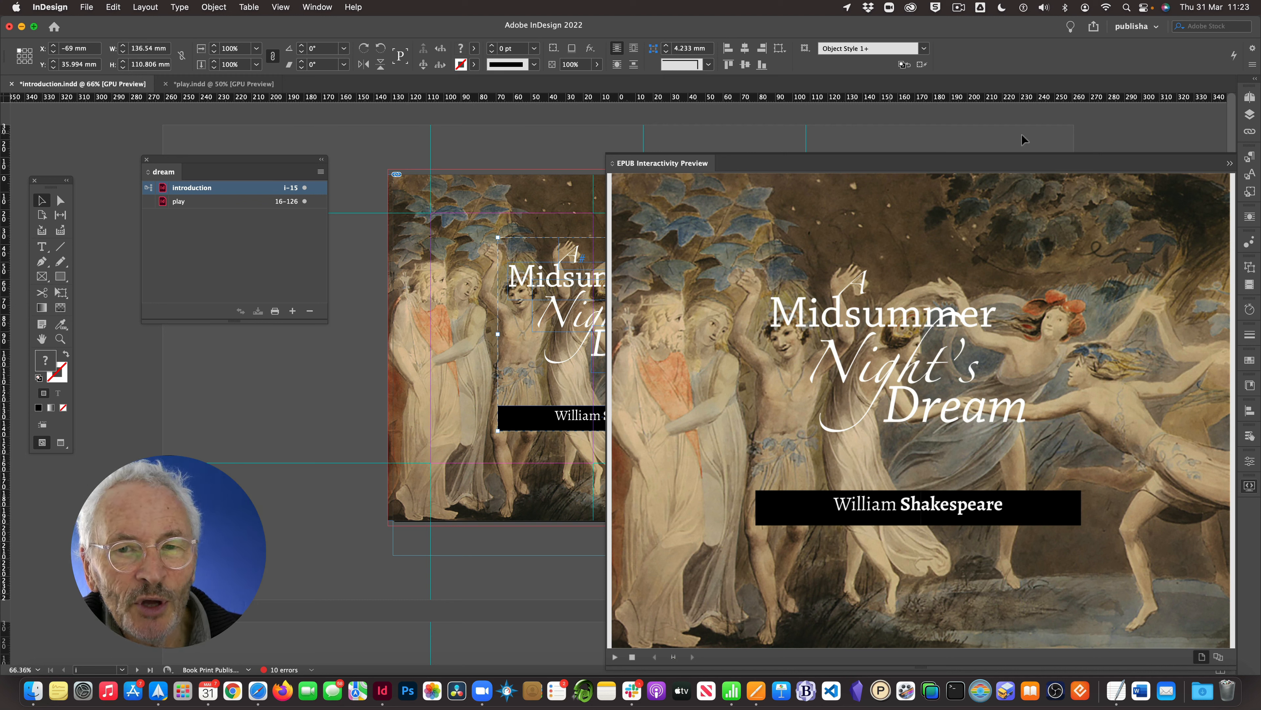
left_click(1231, 163)
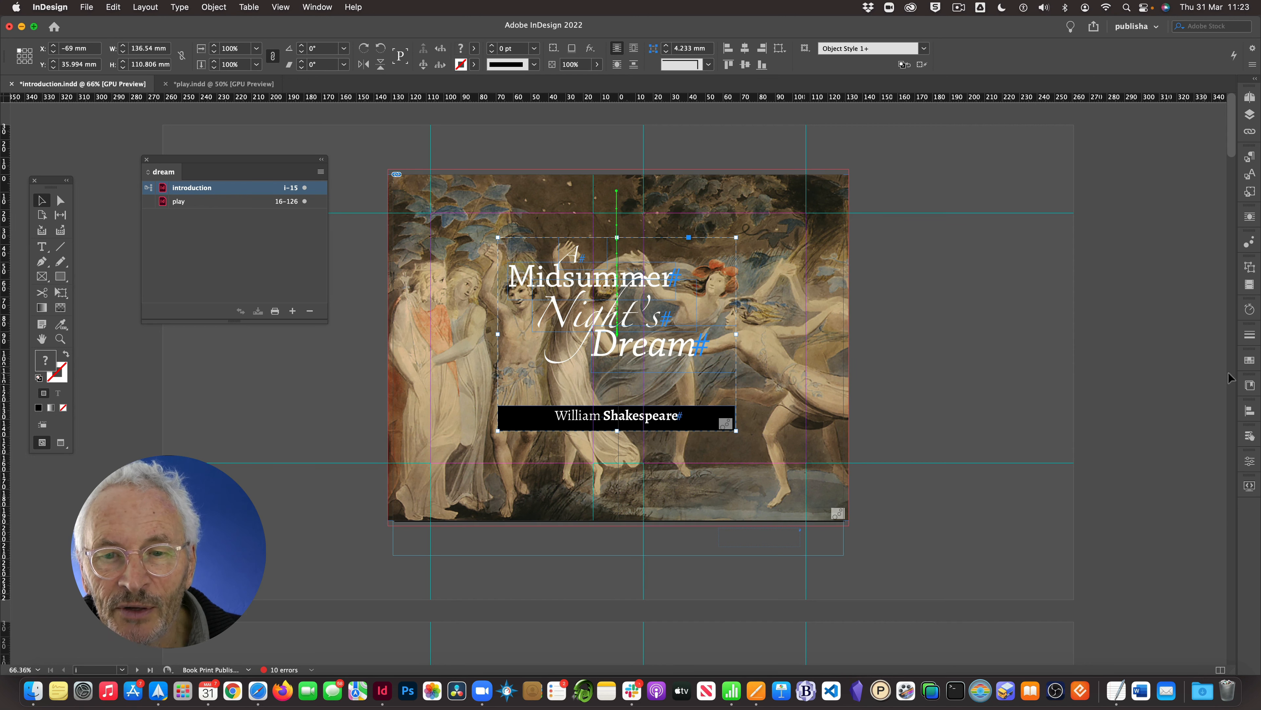
Step: Set the title animation's delay to 1.5 seconds in the On Page Load timing
left_click(1250, 243)
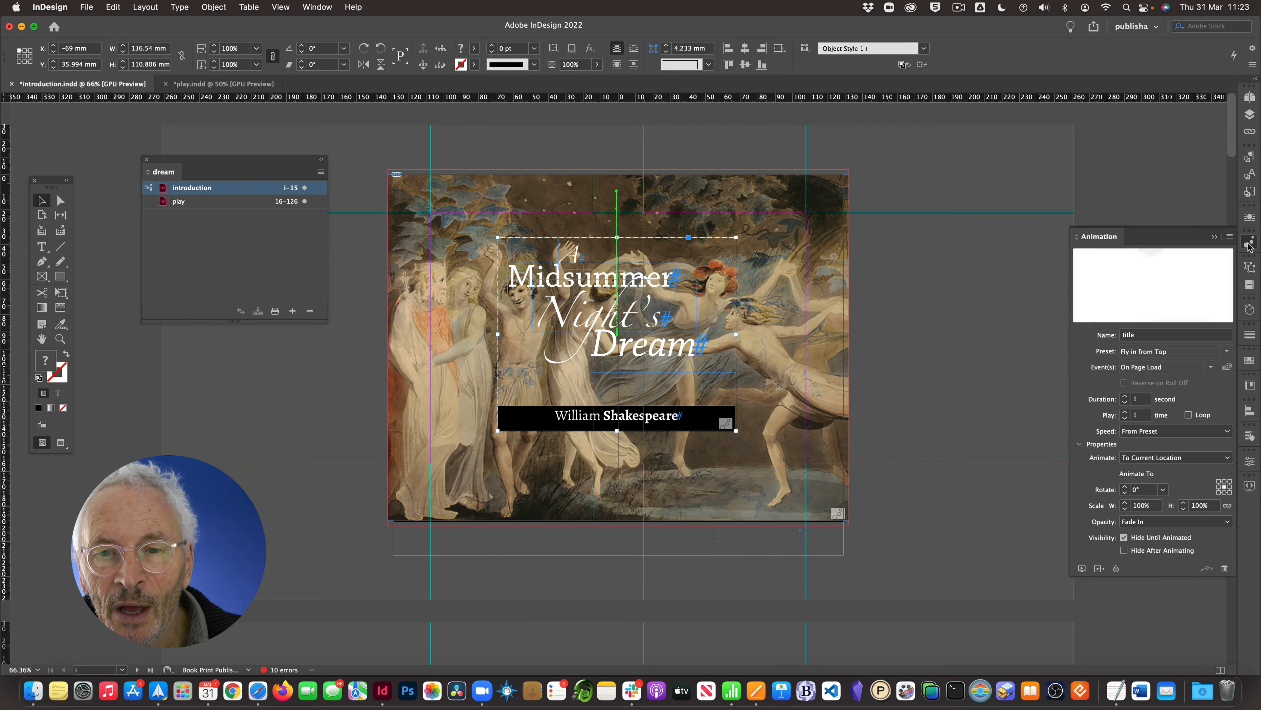
left_click(1117, 570)
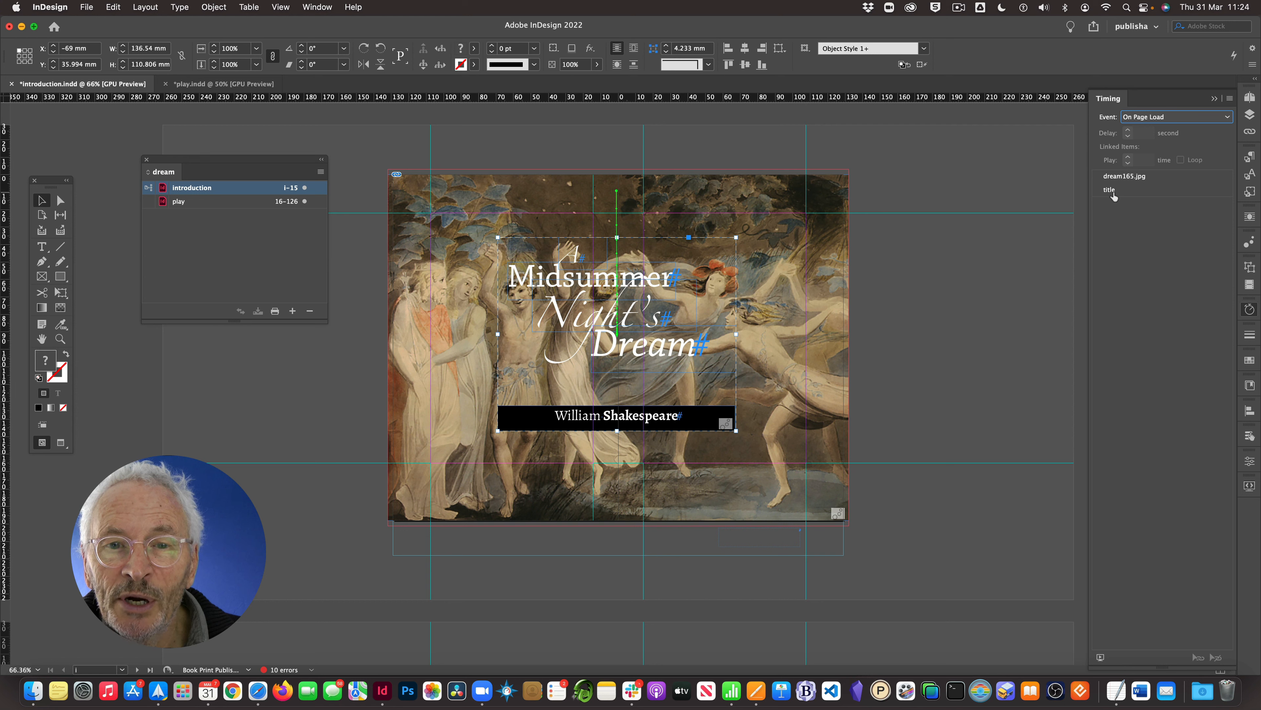
left_click(1131, 179)
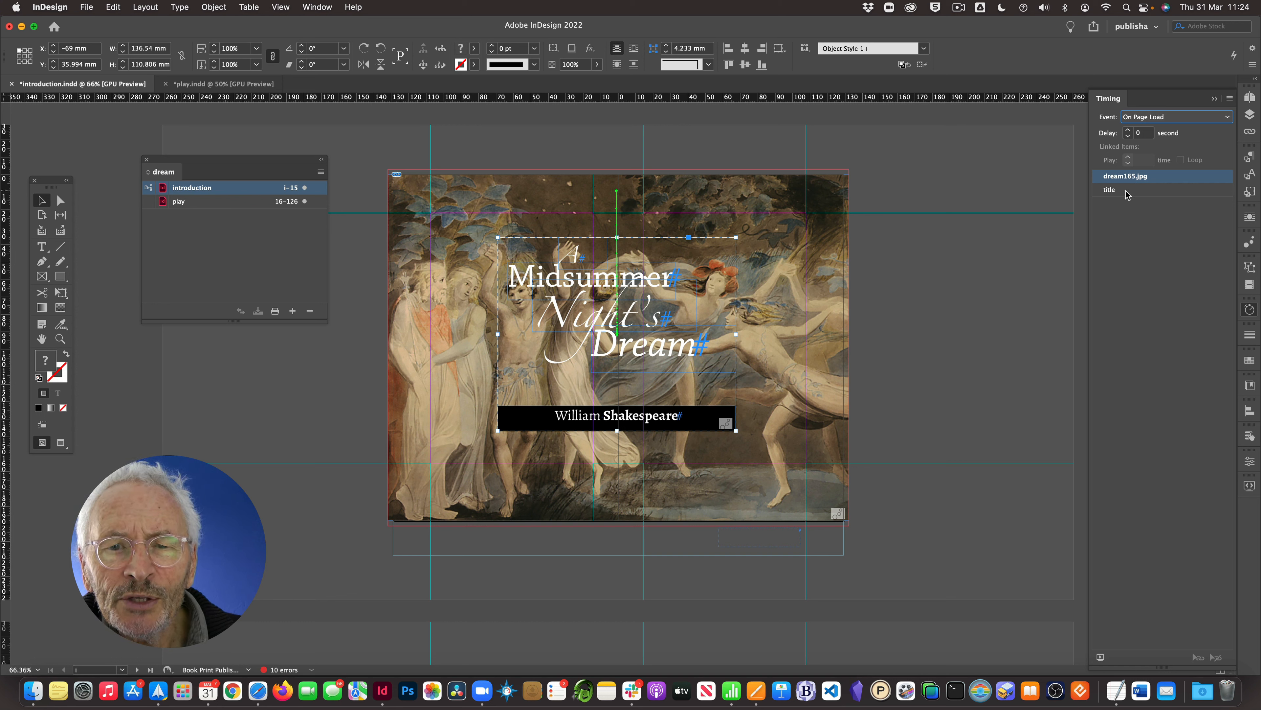
left_click(1120, 191)
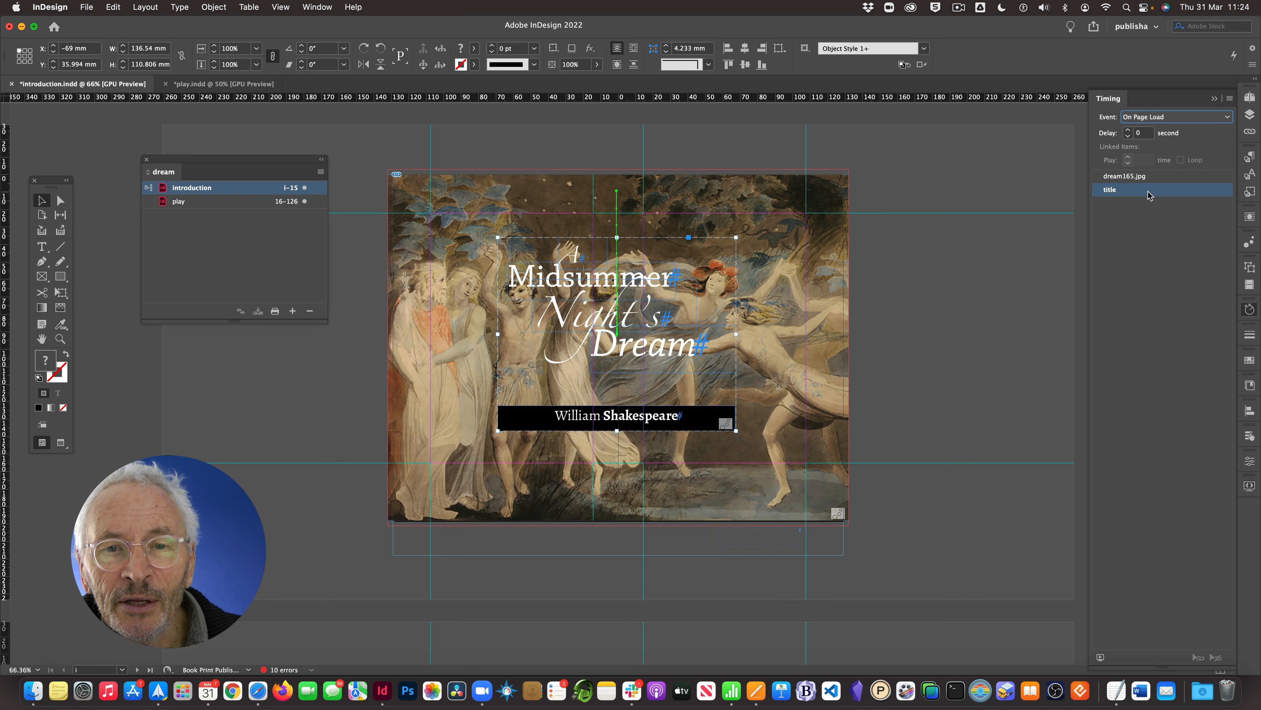
left_click(1128, 131)
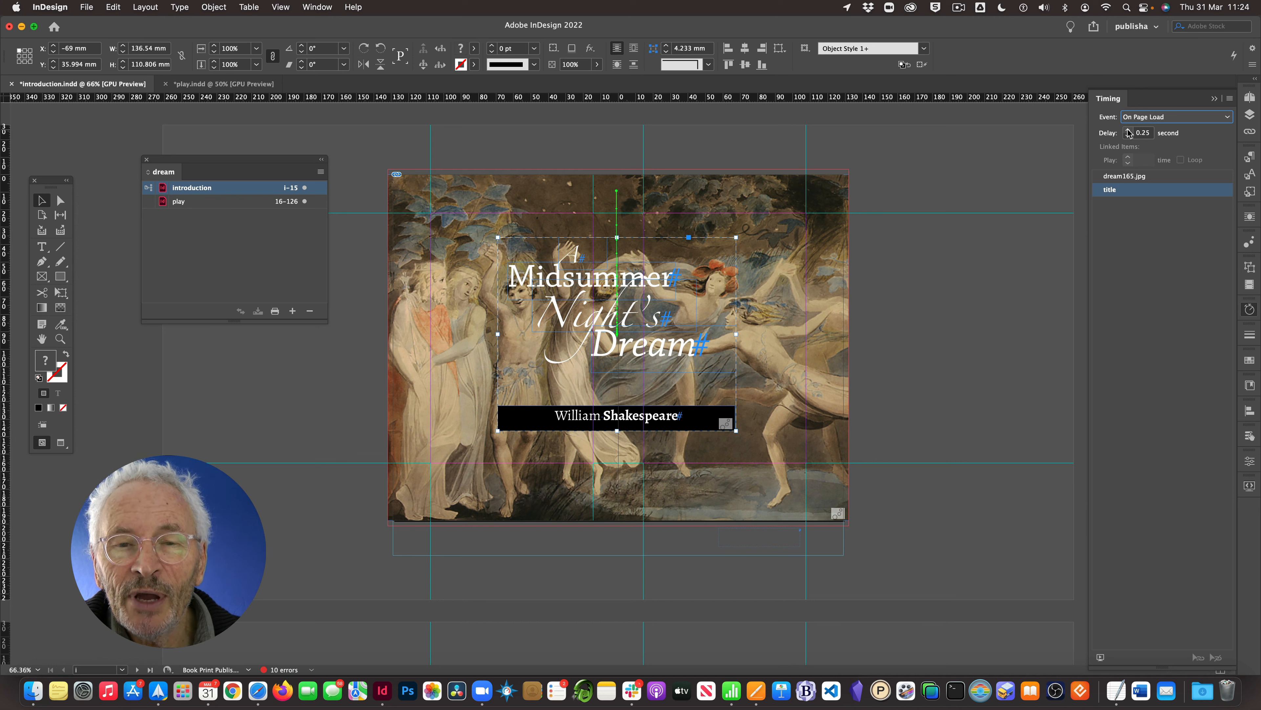
left_click(1129, 131)
left_click(1128, 130)
left_click(1128, 131)
left_click(1129, 130)
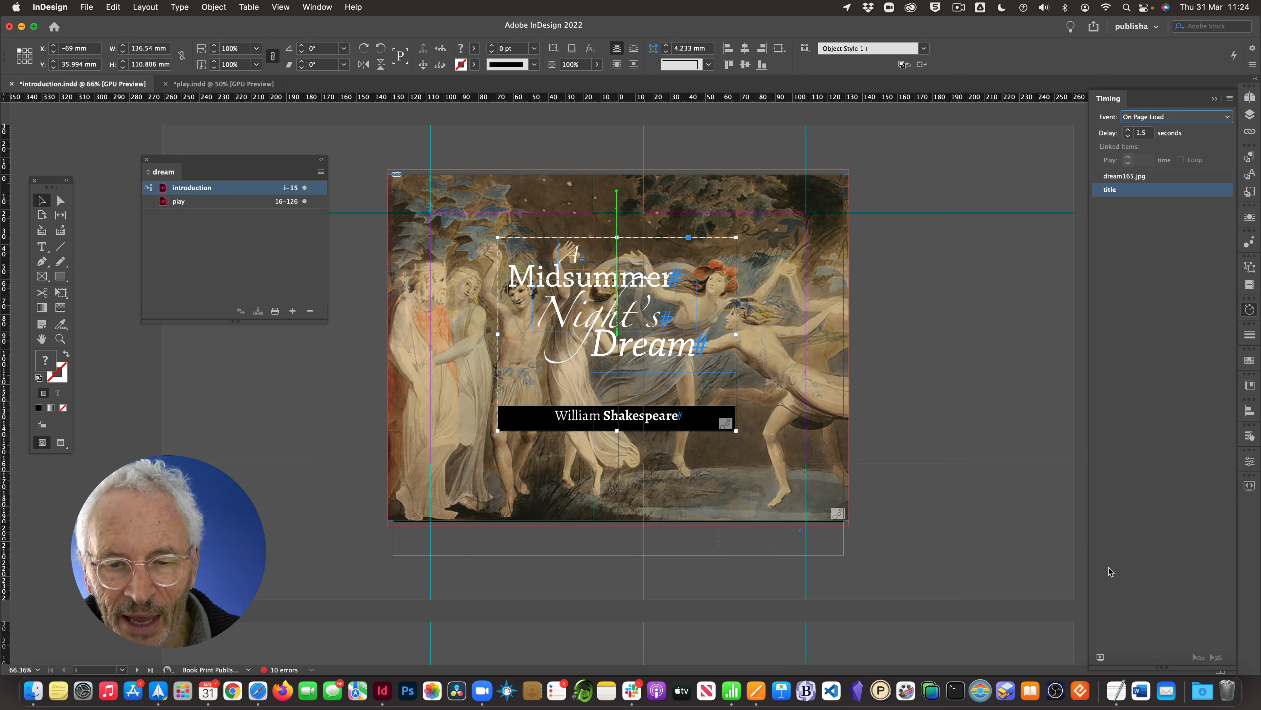
Step: Replay the cover preview to check the delayed title animation, then close it
left_click(1101, 658)
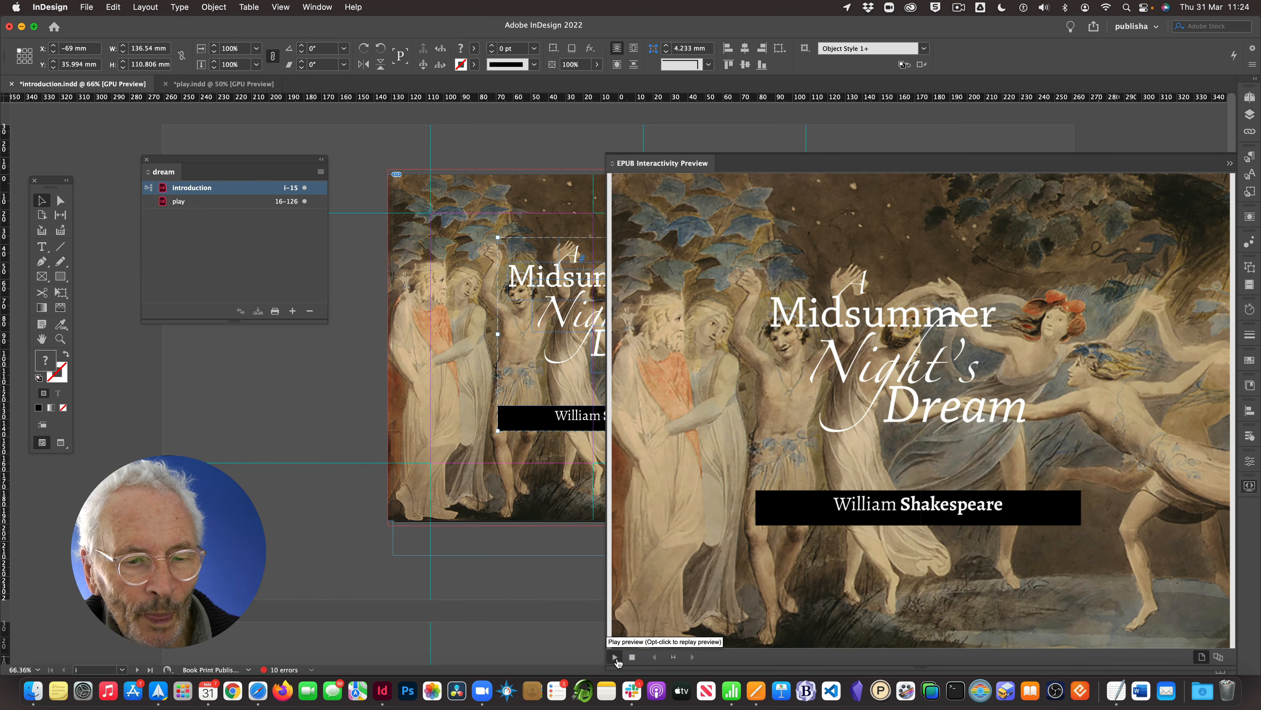
left_click(615, 657)
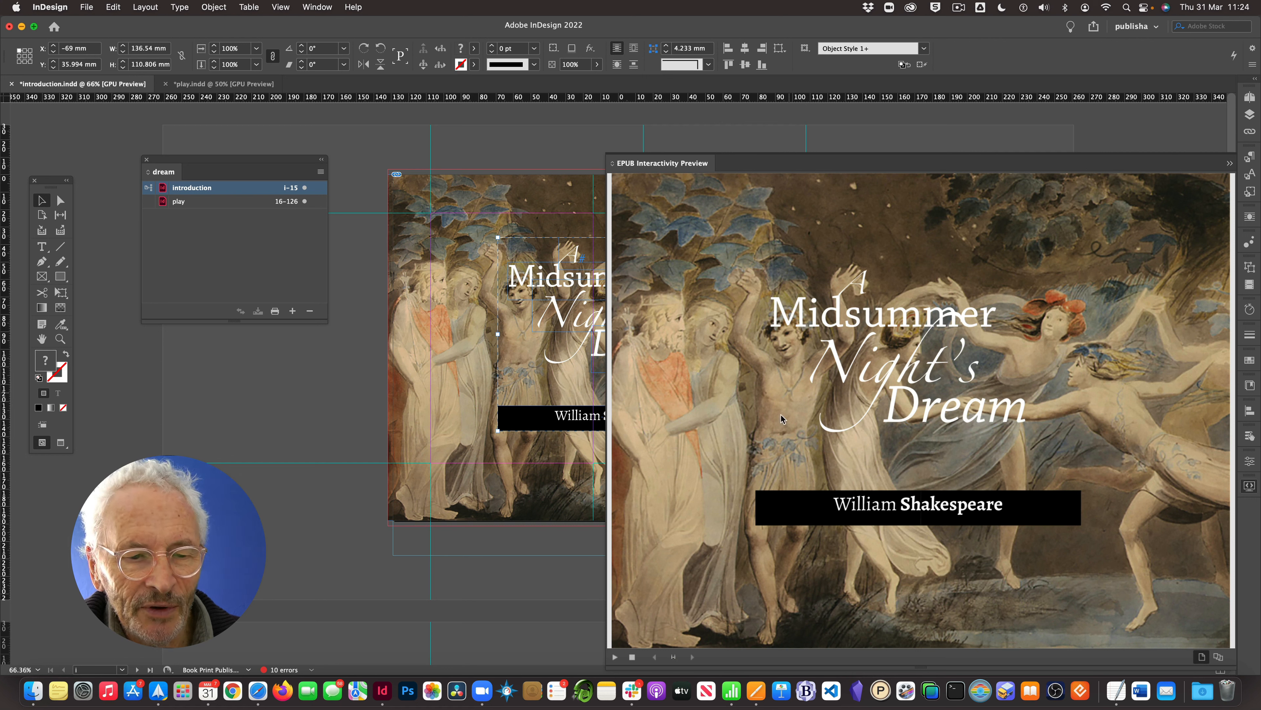
left_click(1229, 163)
left_click(987, 276)
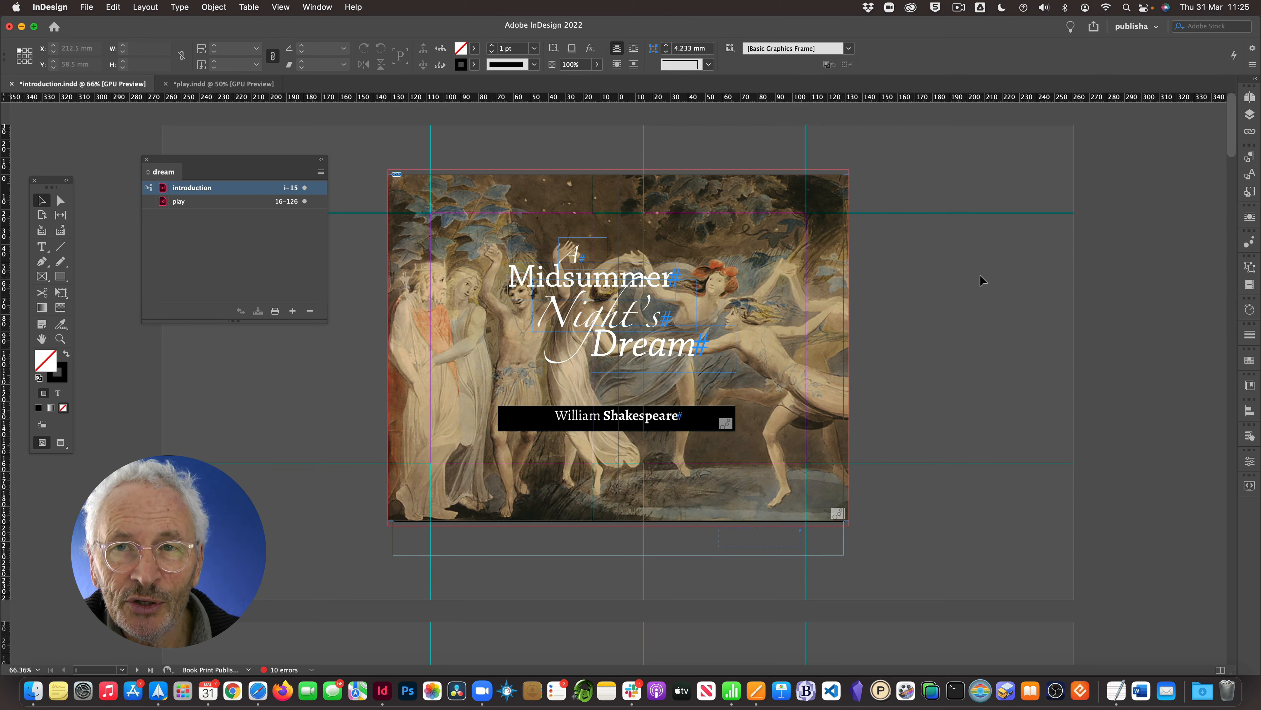
left_click(658, 301)
left_click(636, 308)
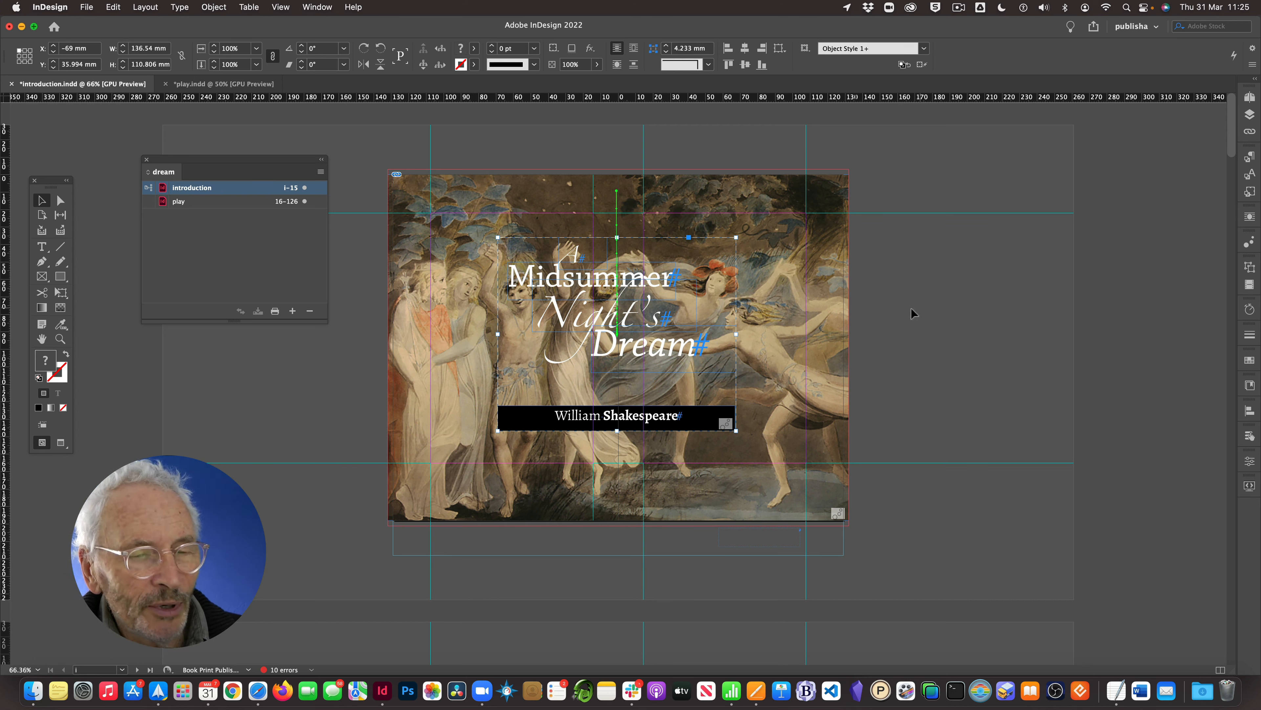
Step: Go to the page 2 spread and select the large photo of the timber-framed house
scroll(938, 302, "down", 10)
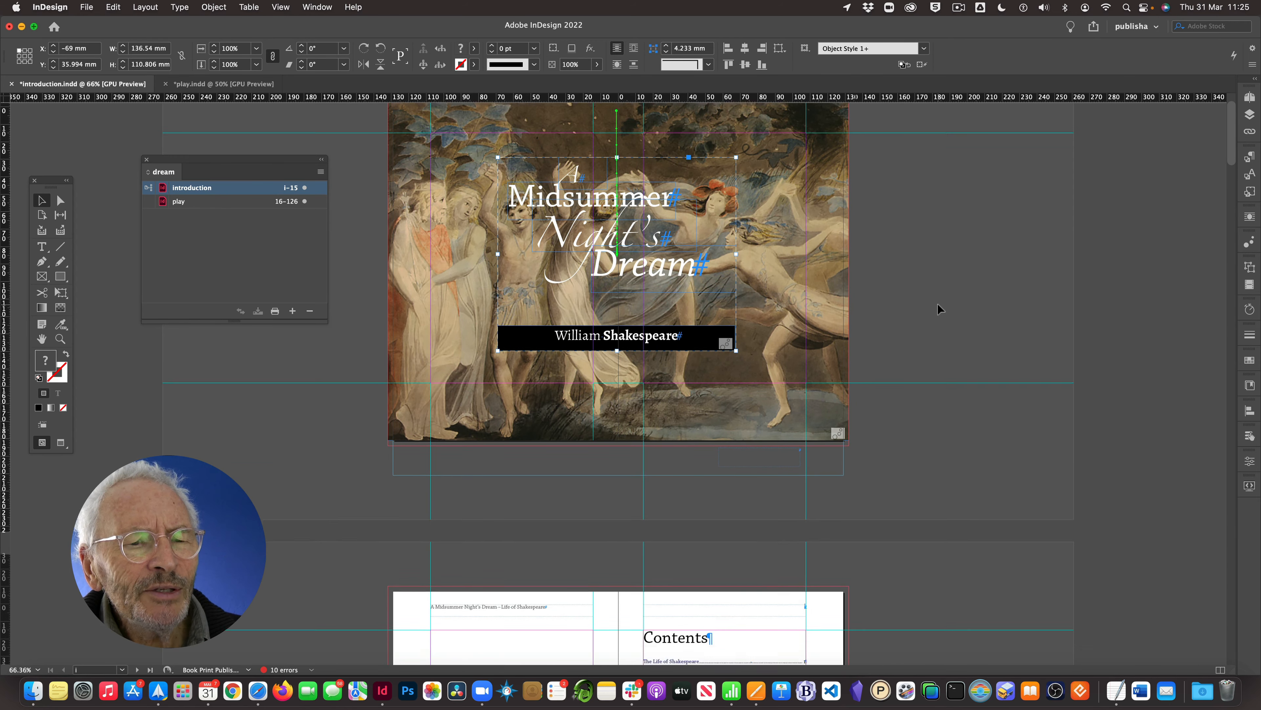
scroll(937, 303, "down", 15)
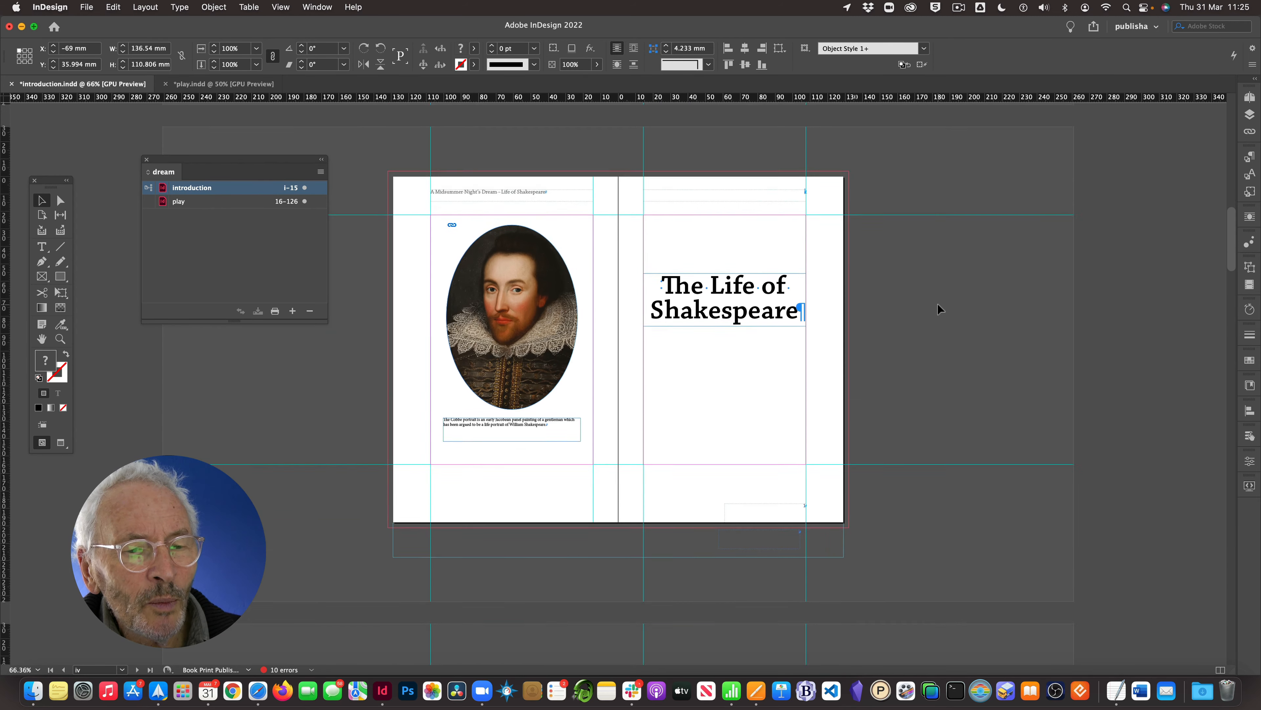
scroll(937, 303, "down", 3)
scroll(937, 302, "up", 2)
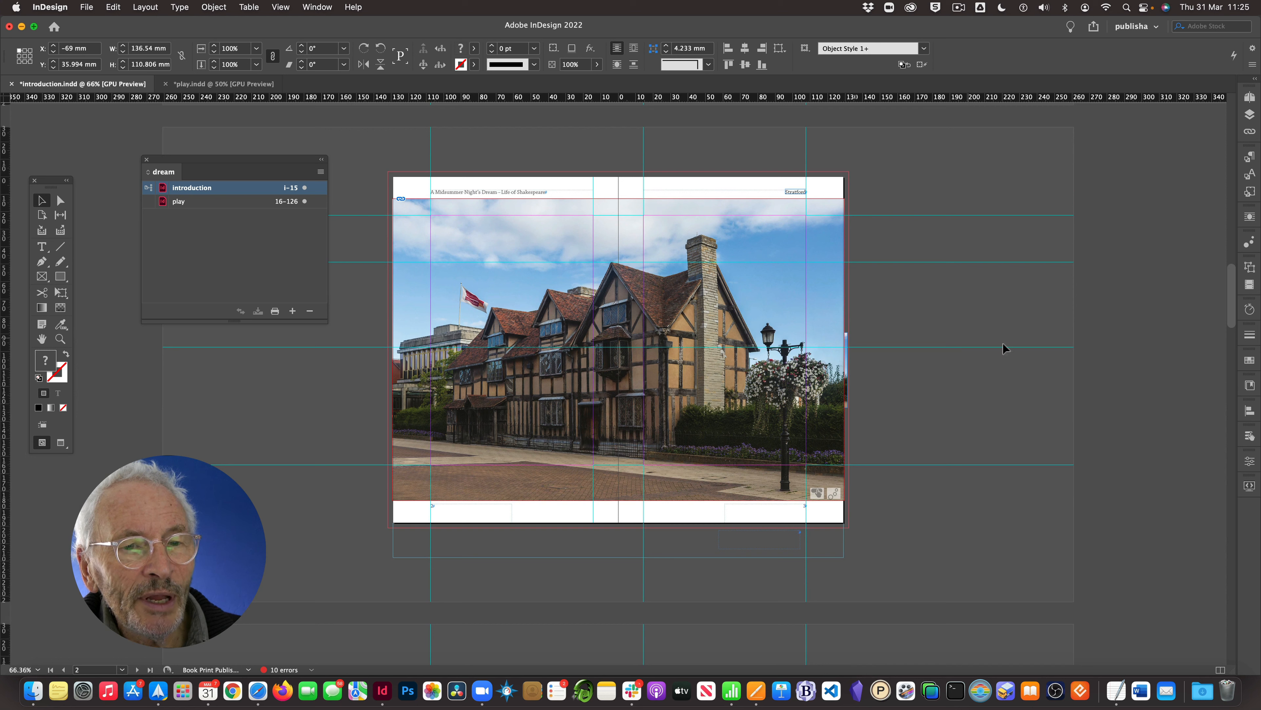
left_click(775, 273)
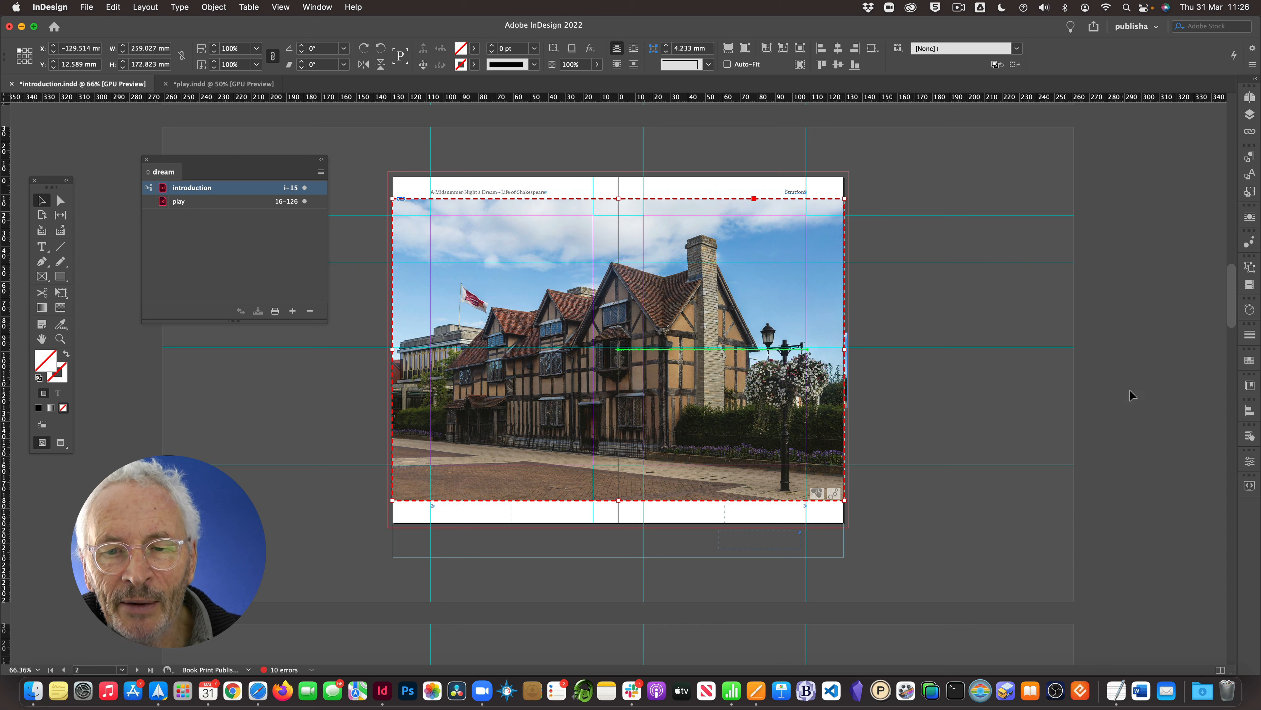
Step: Preview the page 2–3 spread, trigger the small cottage photo to test its enlargement, and close the preview
left_click(1249, 488)
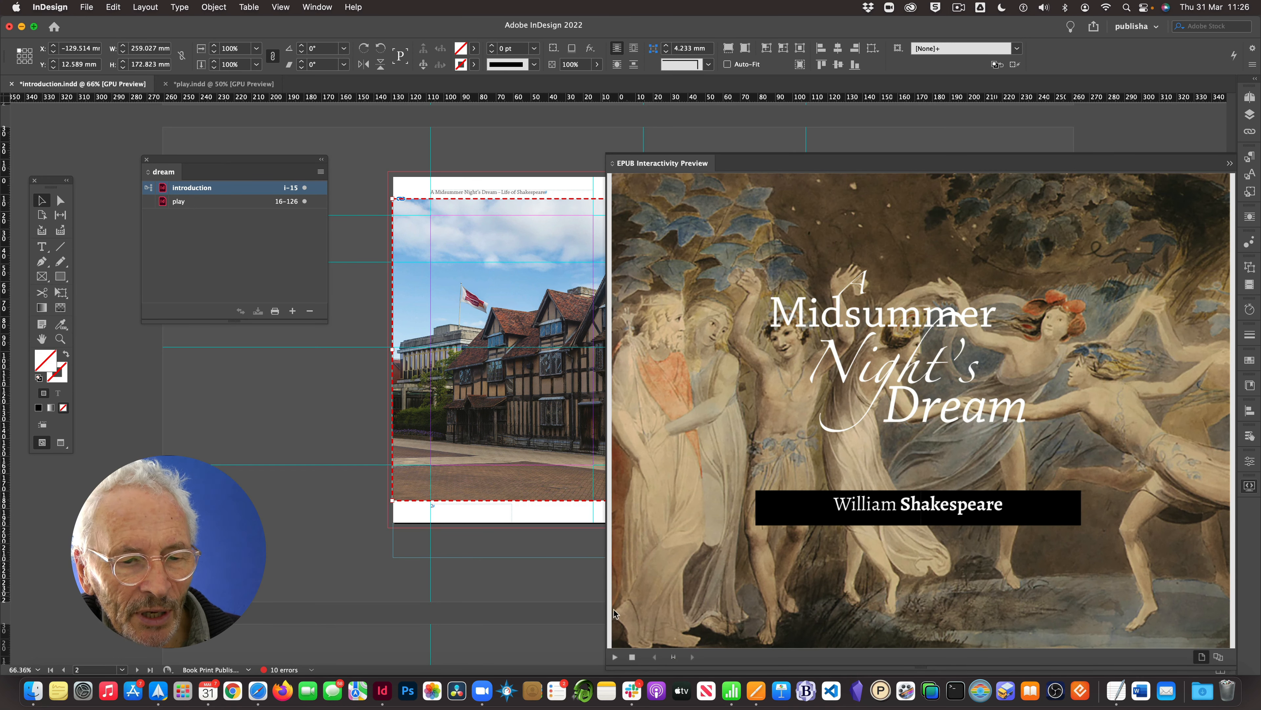
left_click(614, 657)
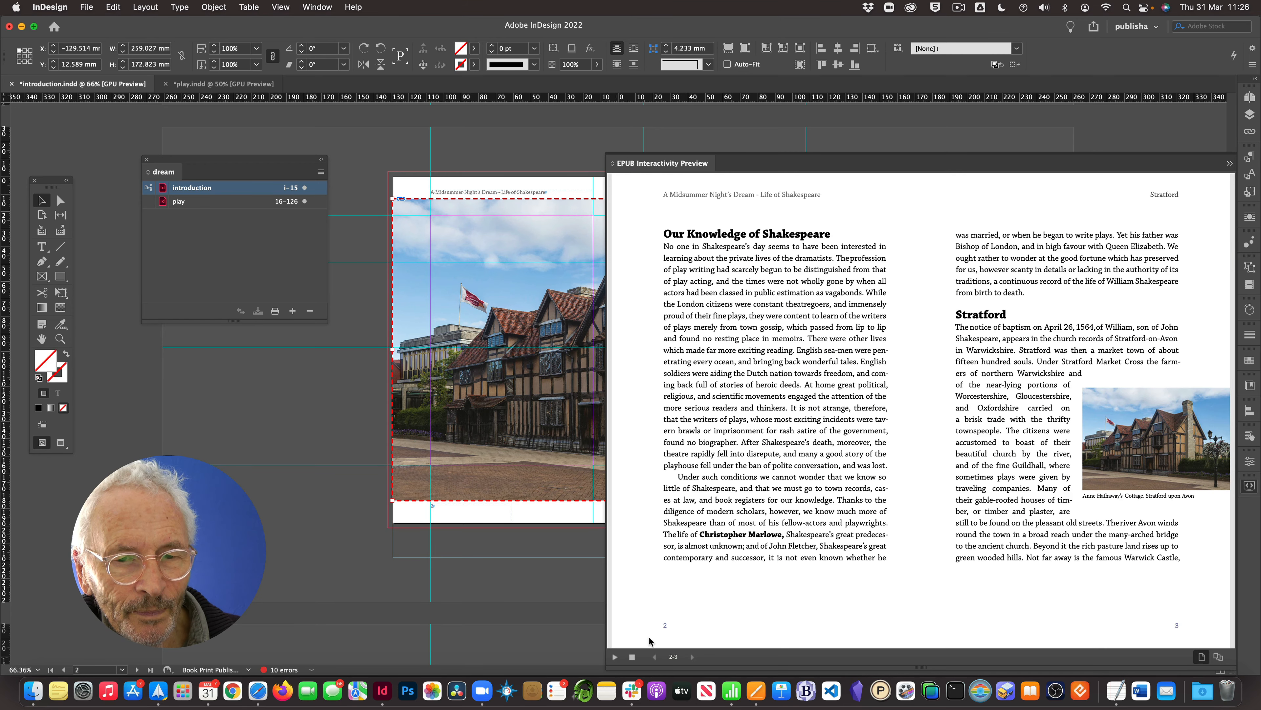
left_click(1136, 418)
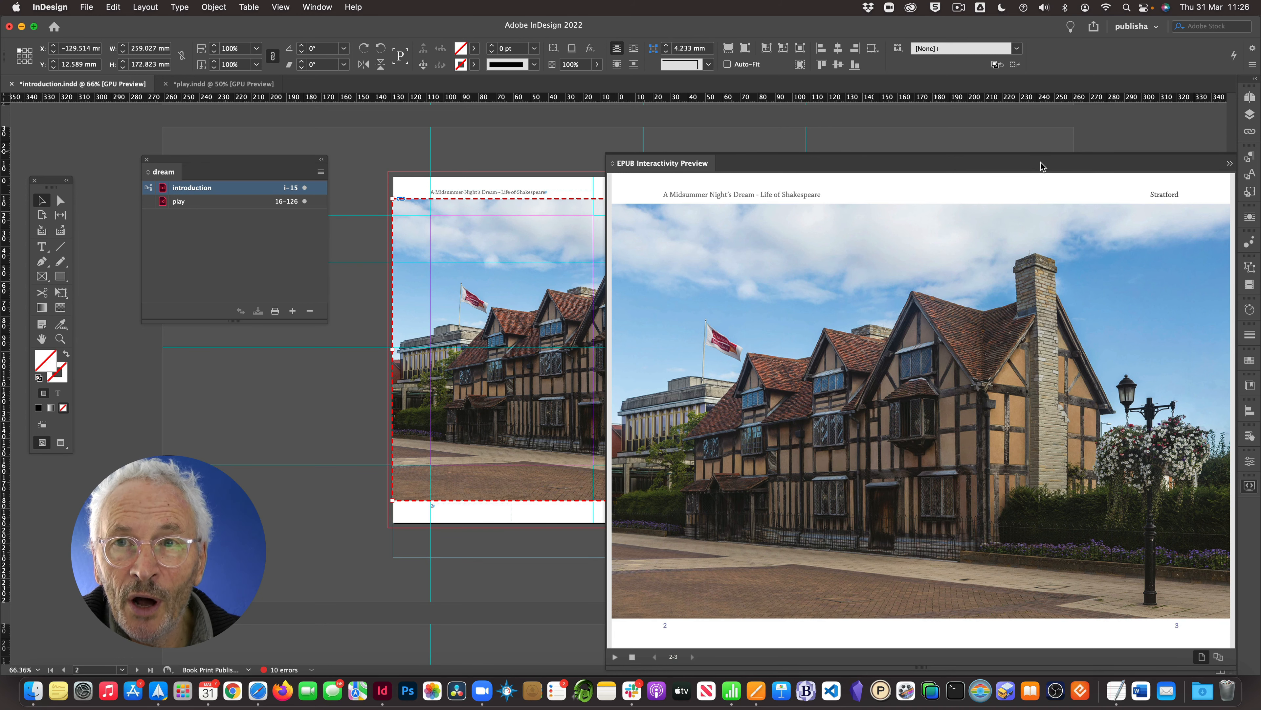
left_click(1230, 164)
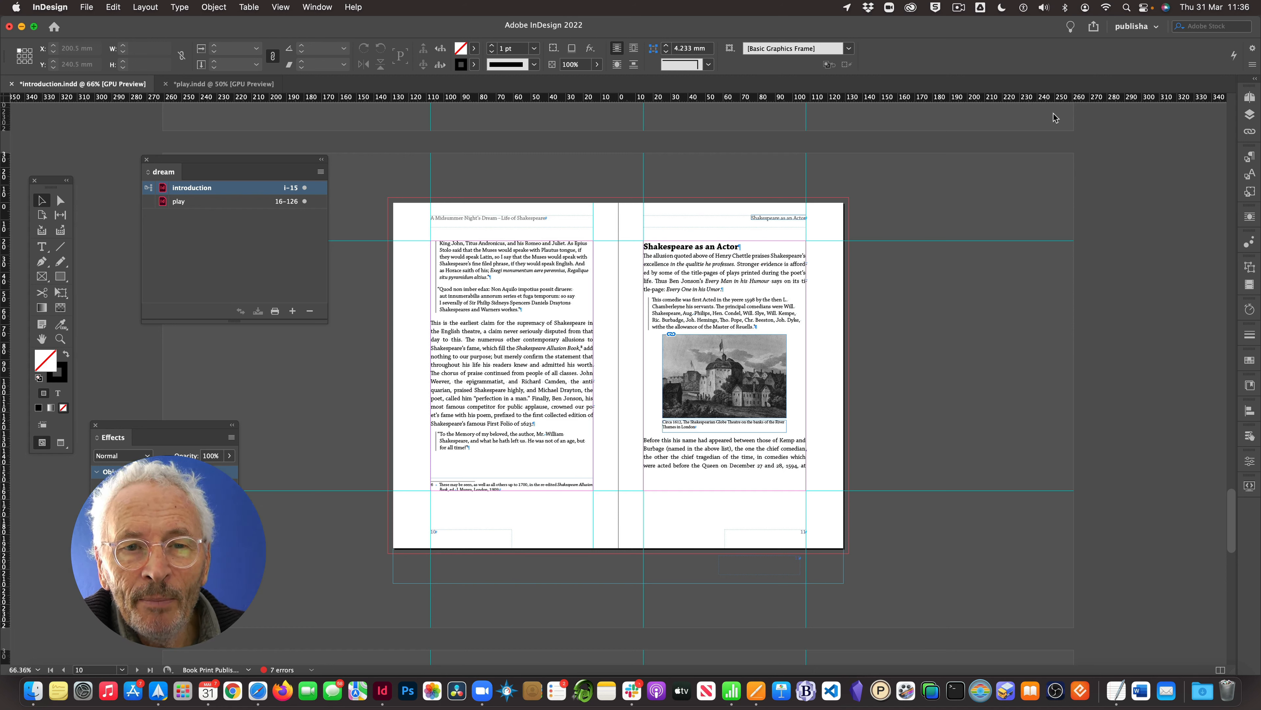
Step: Show Layer 2 on the page 10–11 spread and convert its large Globe Theatre engraving into a button named largeglobe
left_click(1250, 114)
left_click(1088, 108)
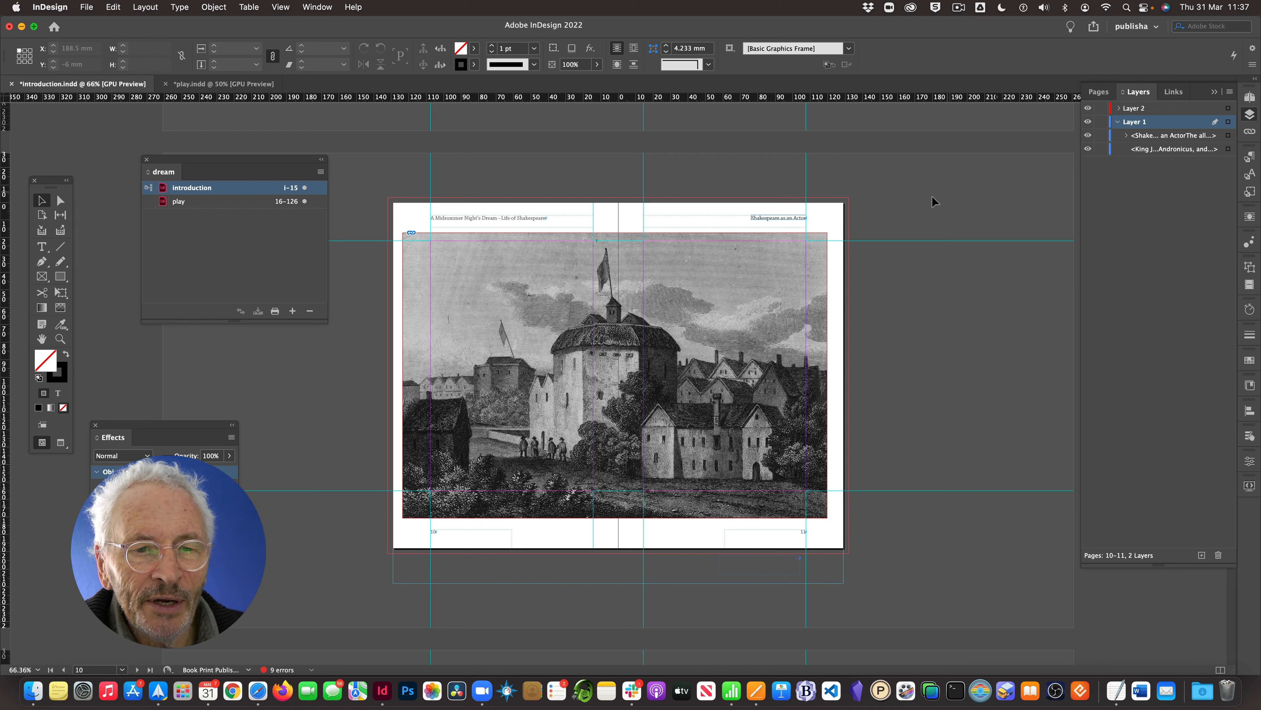
left_click(785, 272)
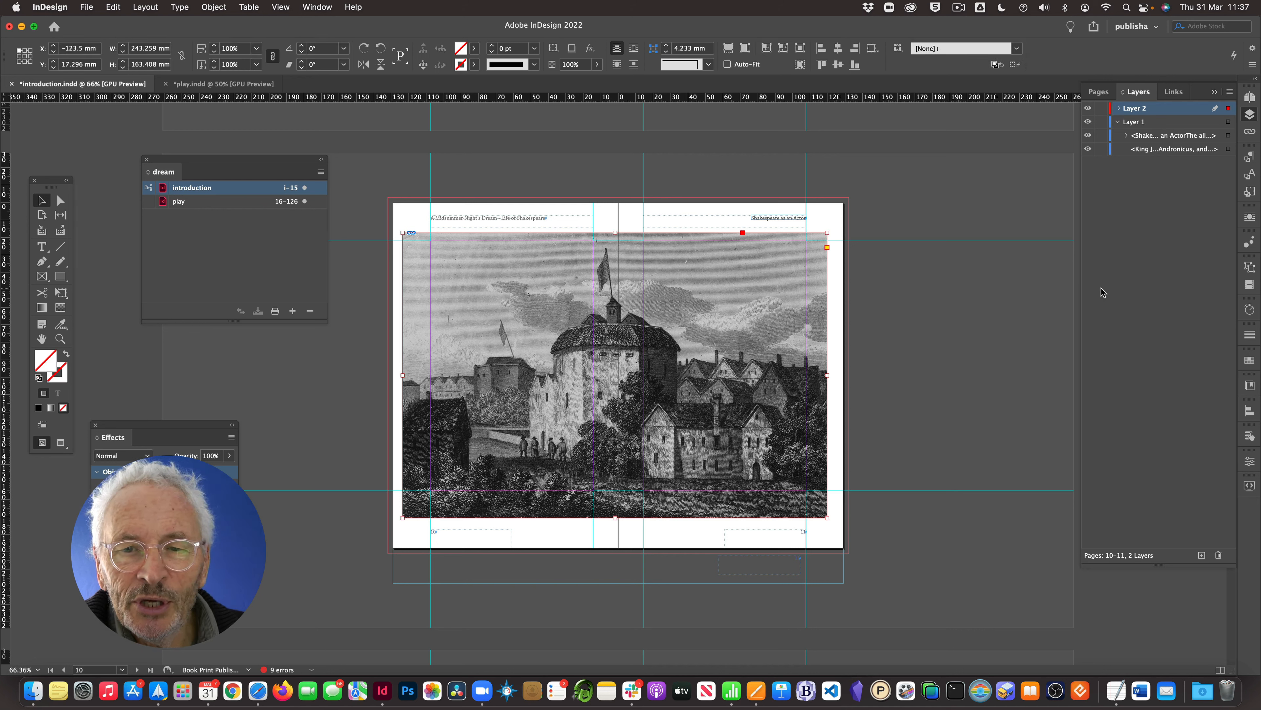
left_click(1250, 436)
left_click(1227, 449)
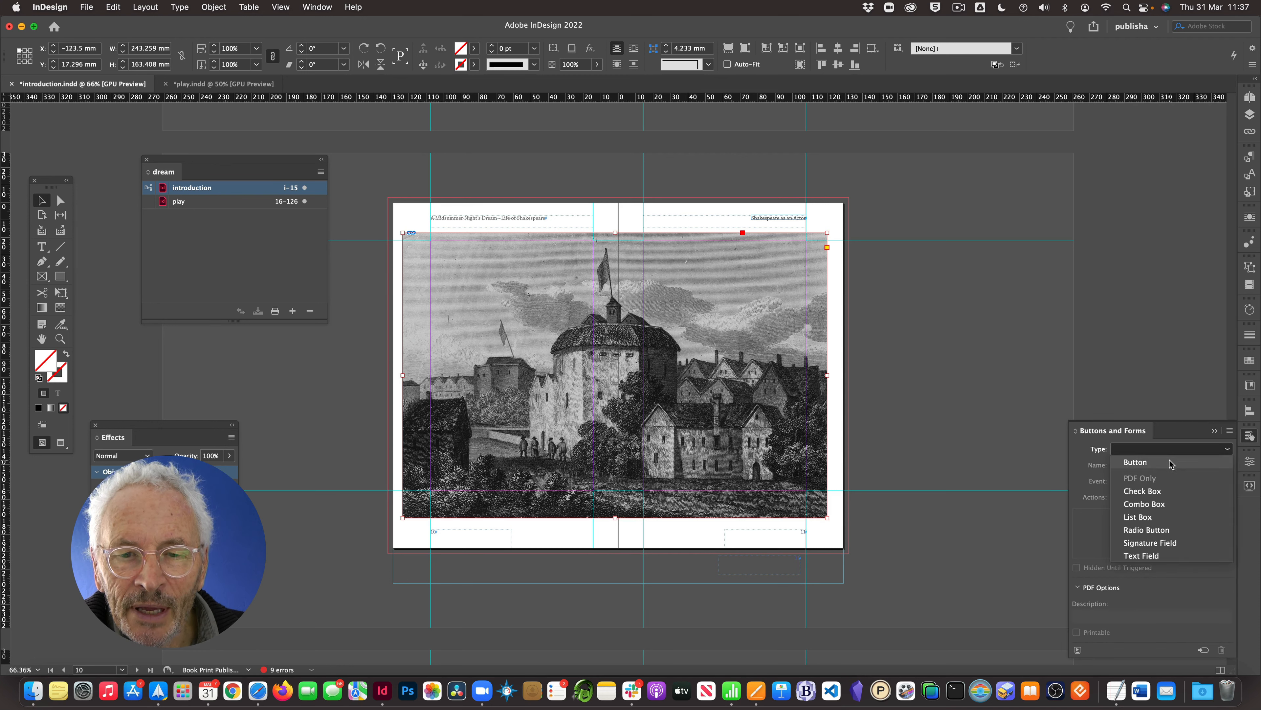
left_click(1145, 462)
left_click(1144, 406)
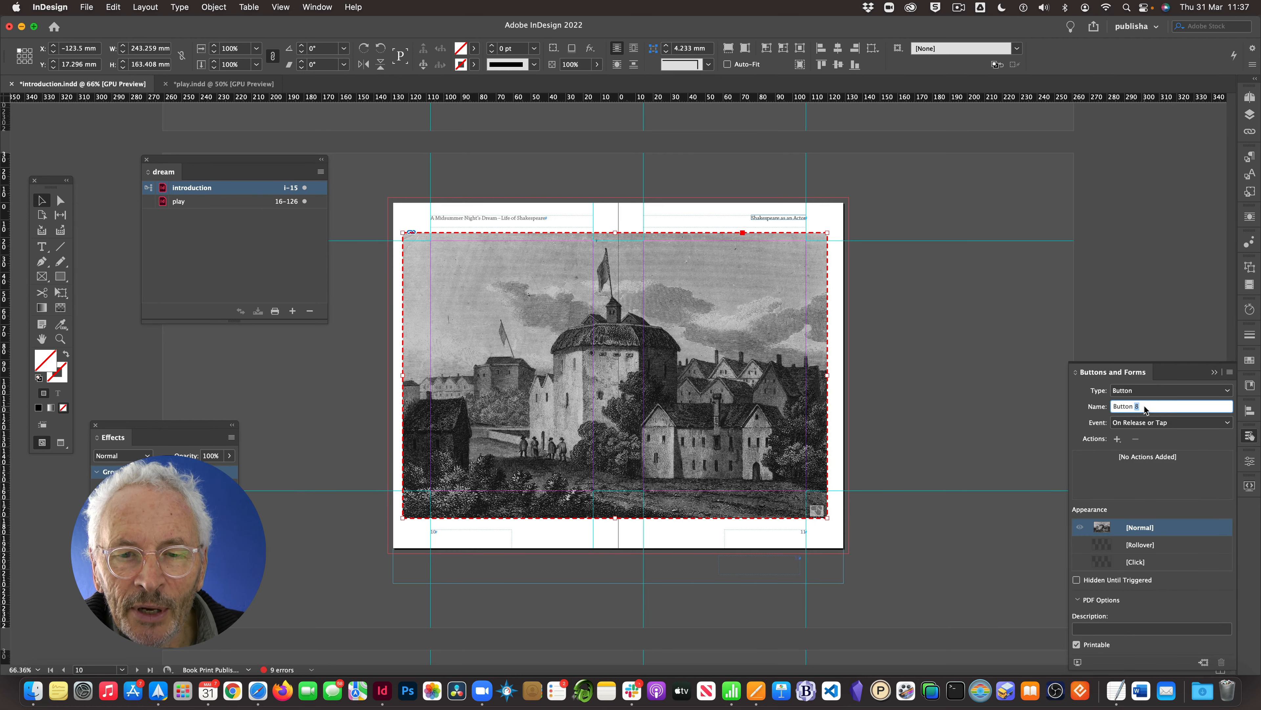
left_click_drag(1140, 406, 1111, 408)
type("la")
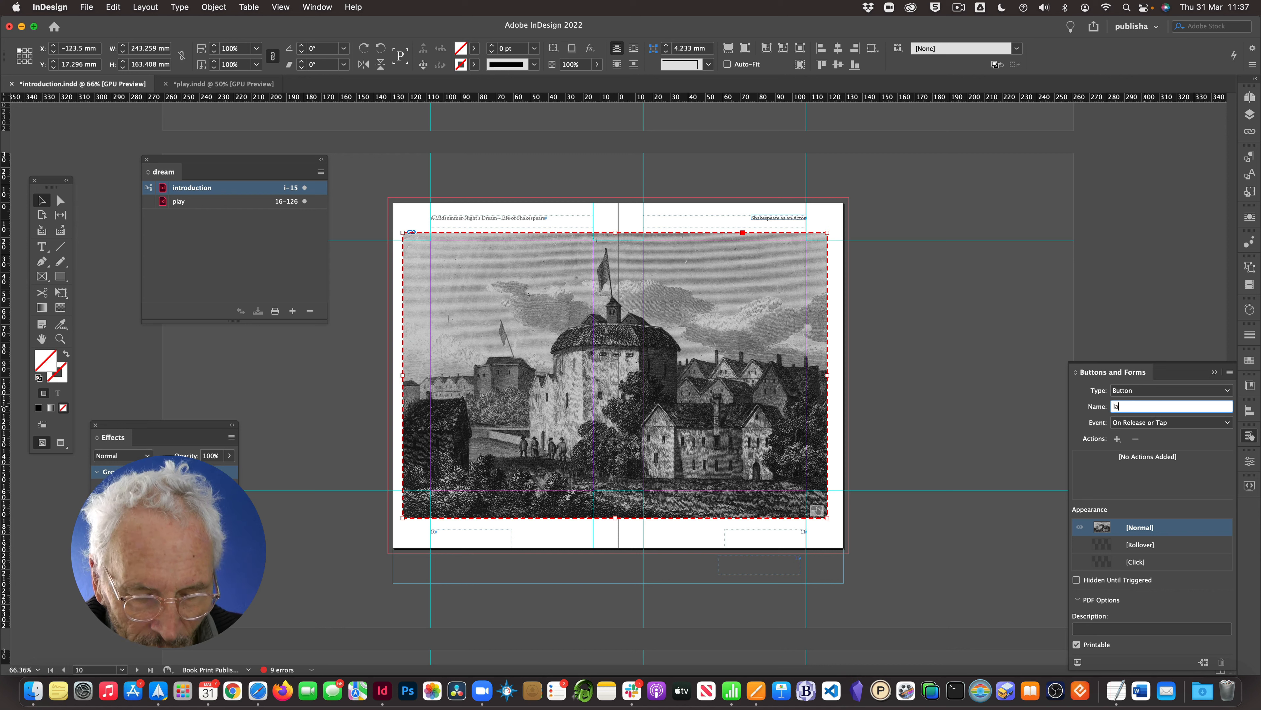
type("rgeglobe")
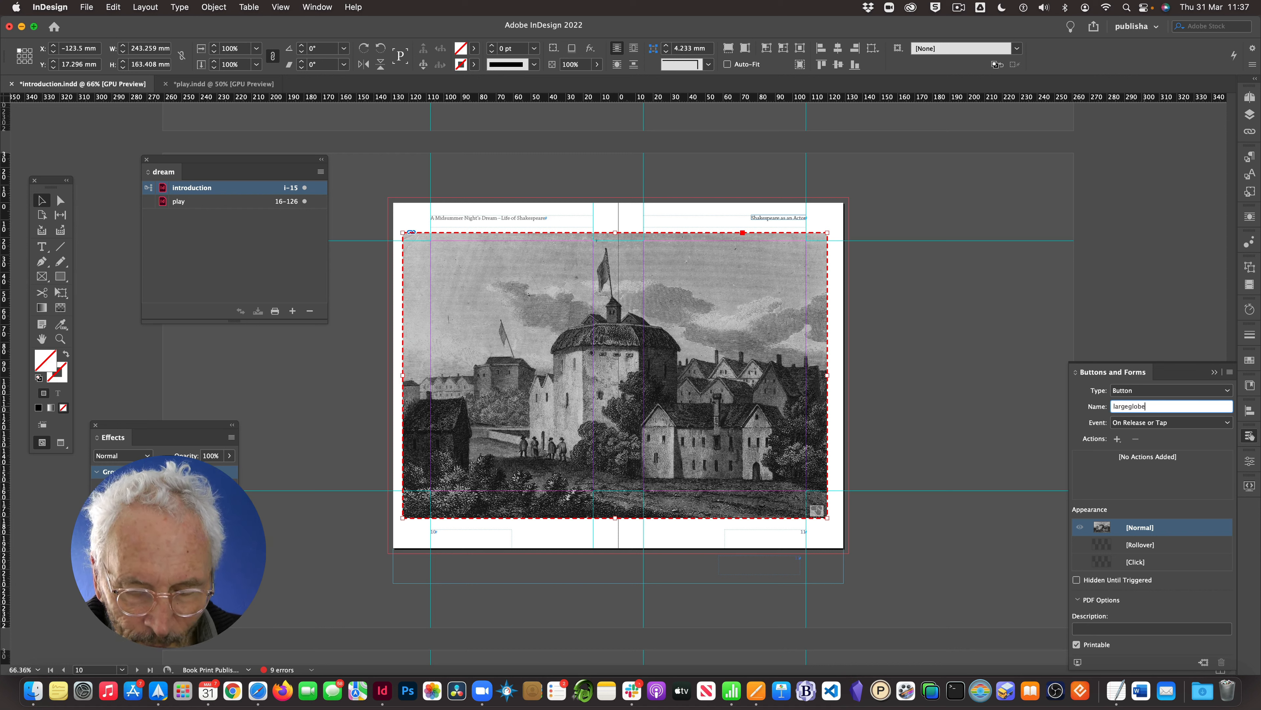
key("Return")
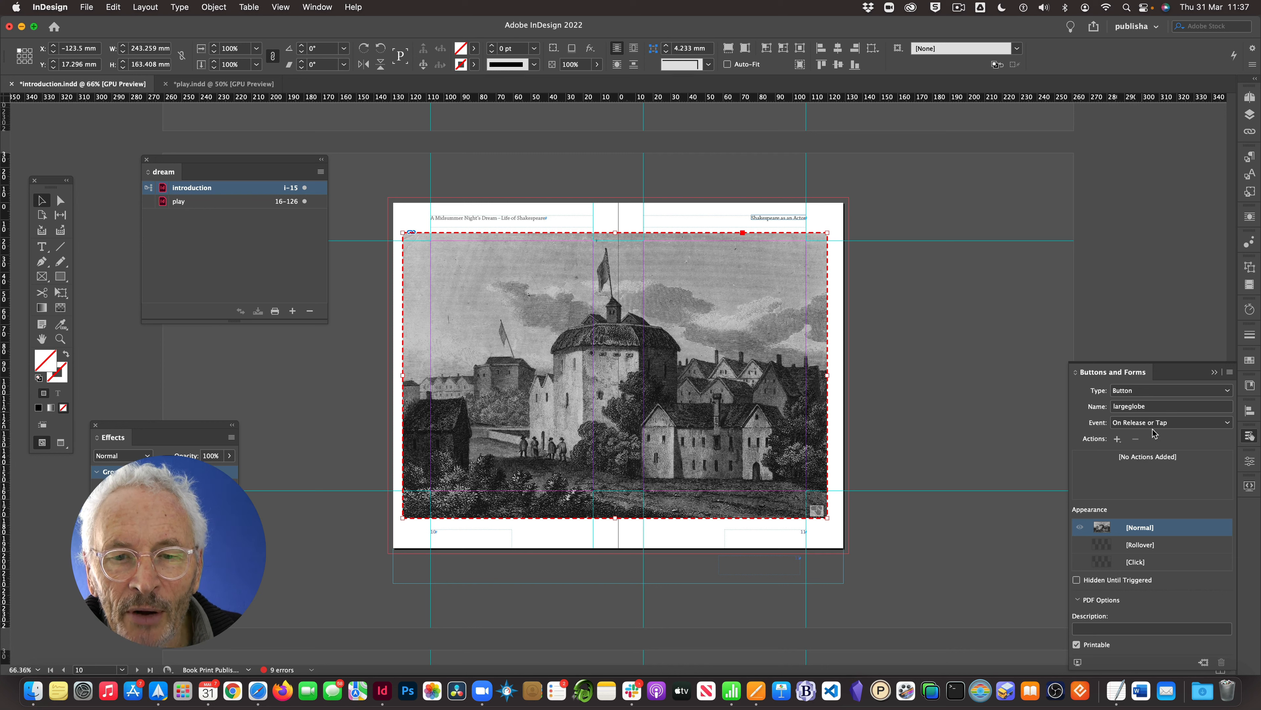
Step: Add a Show/Hide Buttons and Forms action that hides largeglobe on release or tap, and set the button to Hidden Until Triggered
left_click(1118, 439)
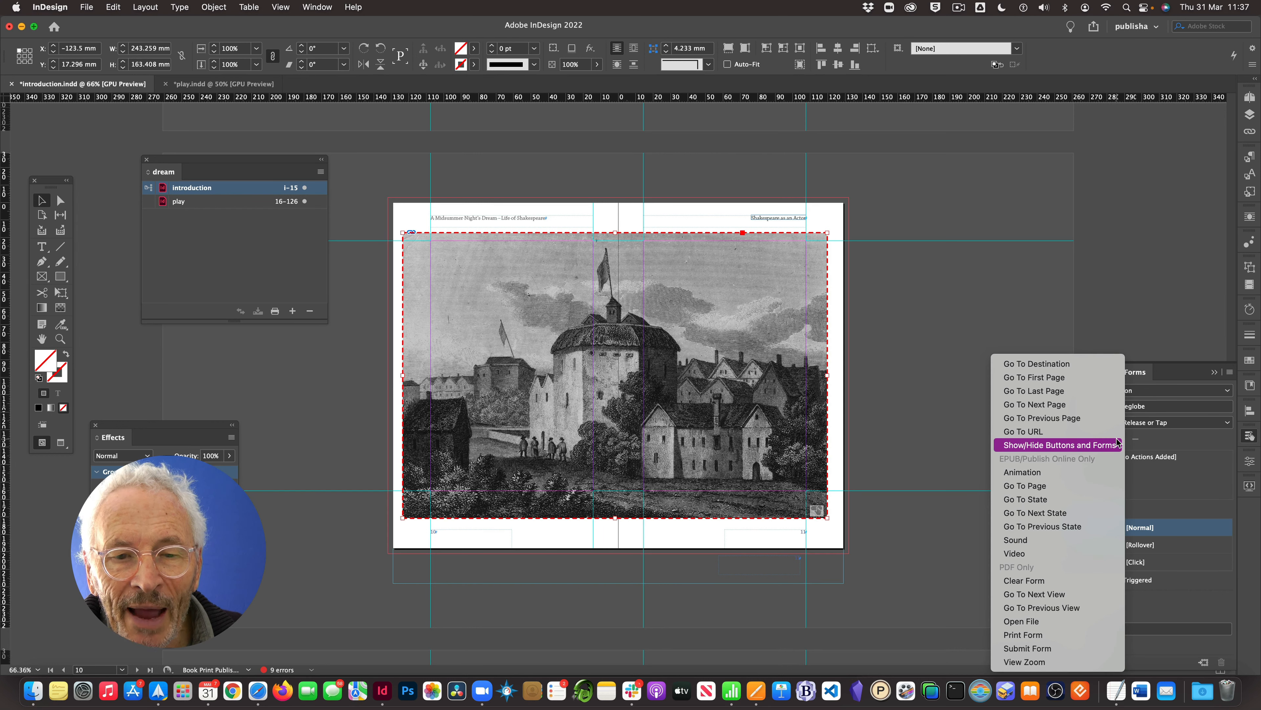
left_click(1092, 445)
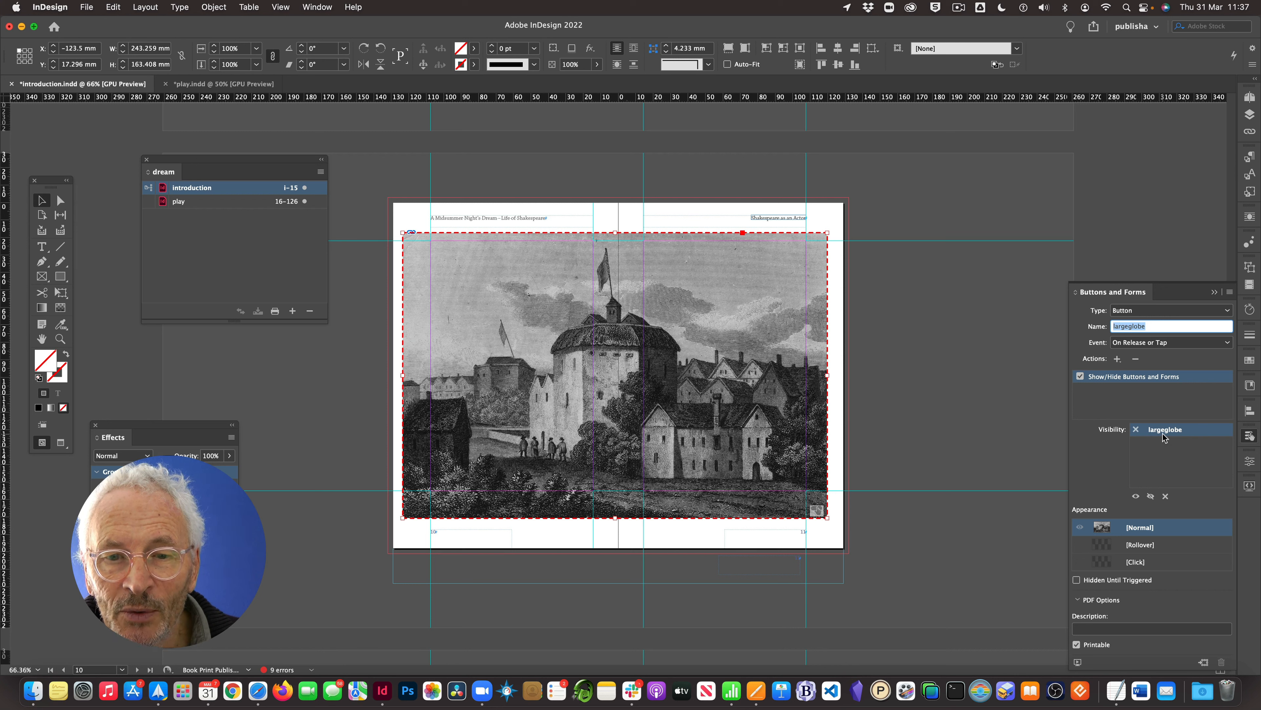
left_click(1137, 430)
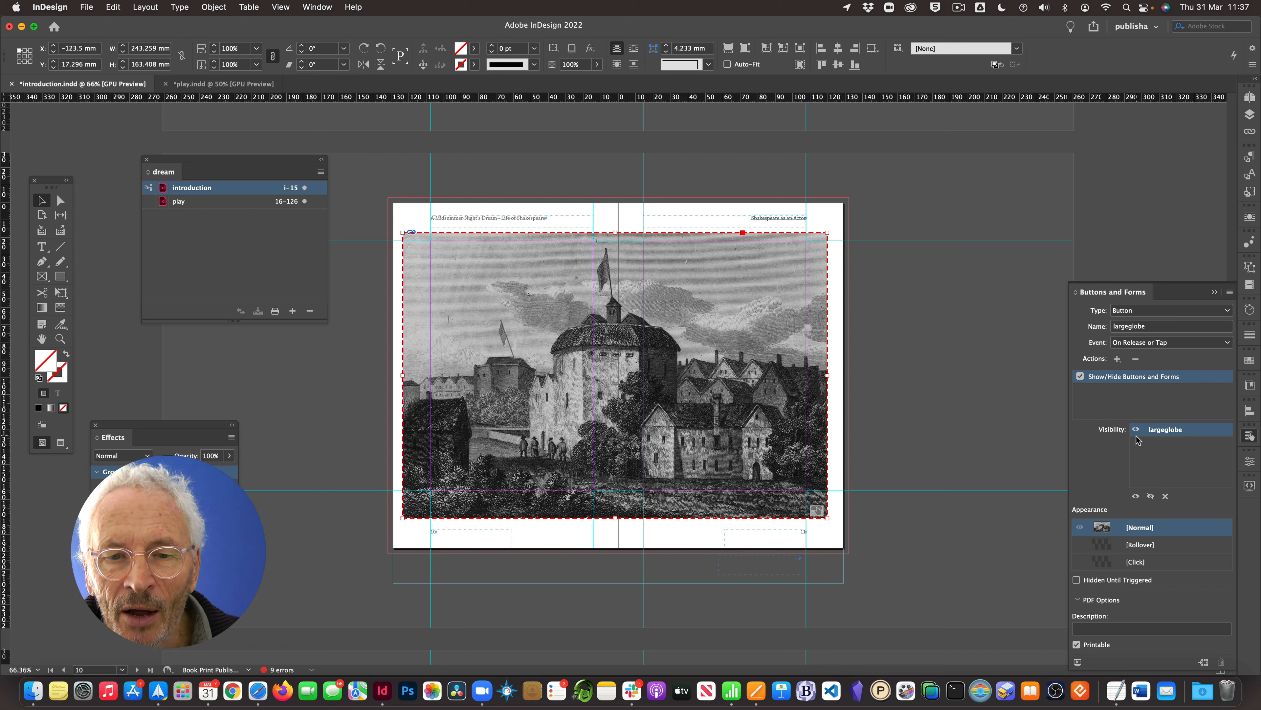
left_click(1137, 430)
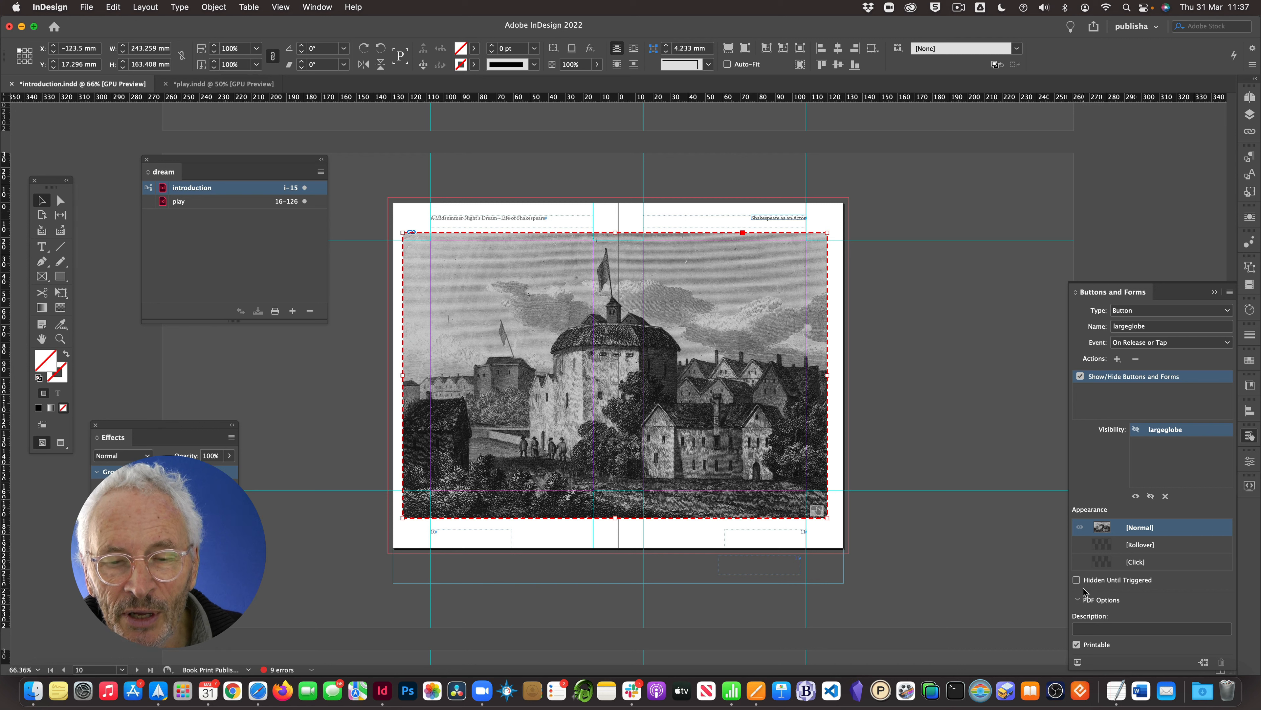
left_click(1077, 580)
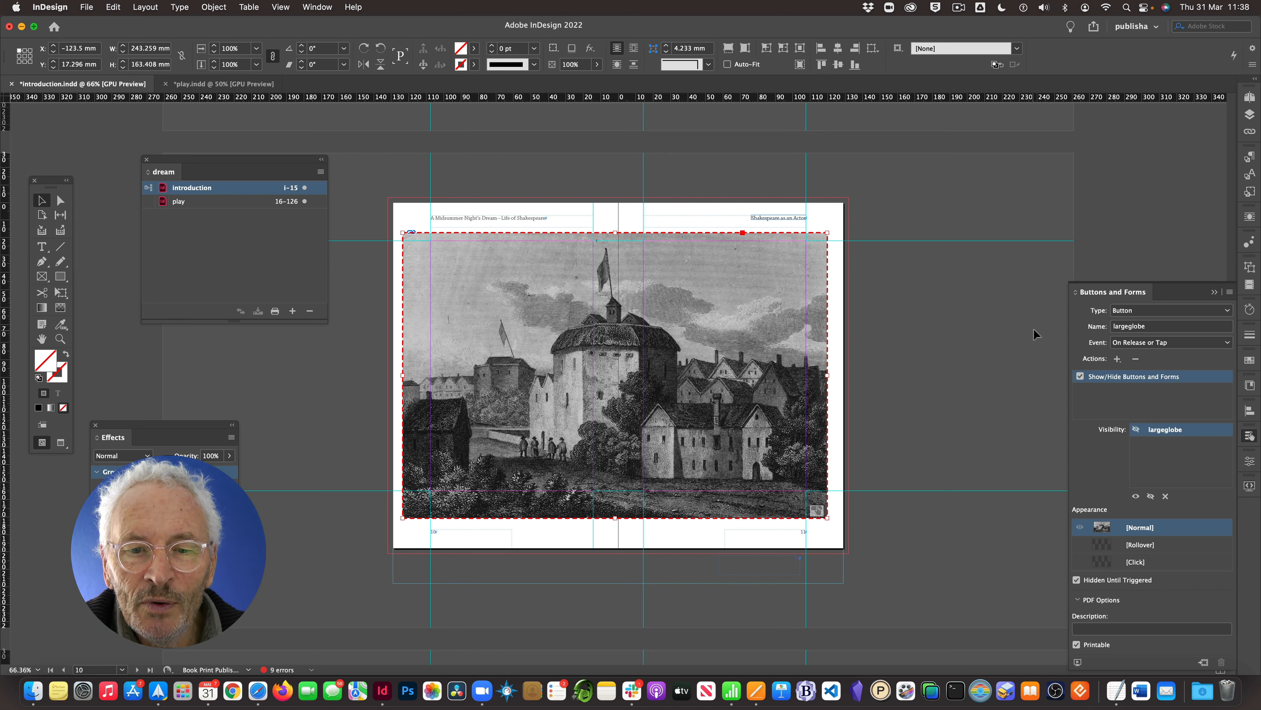
Step: Hide Layer 2 and convert the small Globe Theatre picture inside its captioned group on page 11 into a button named globe
left_click(1250, 114)
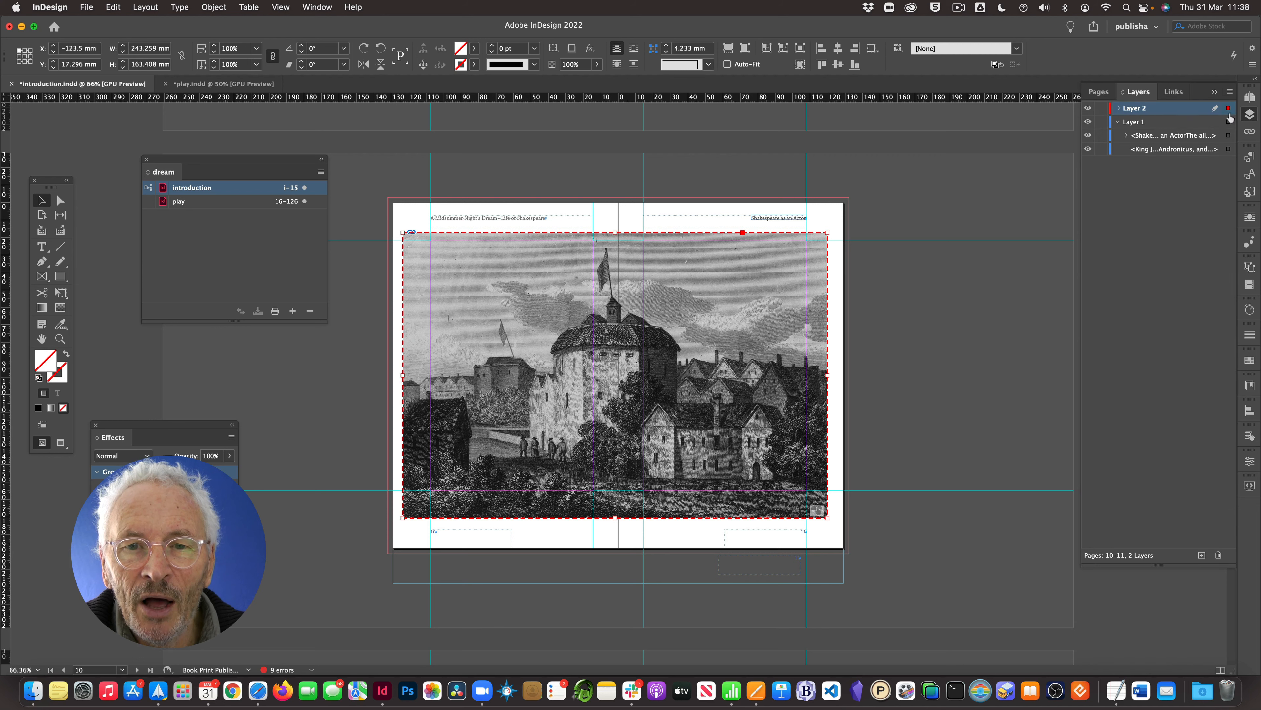
left_click(1088, 108)
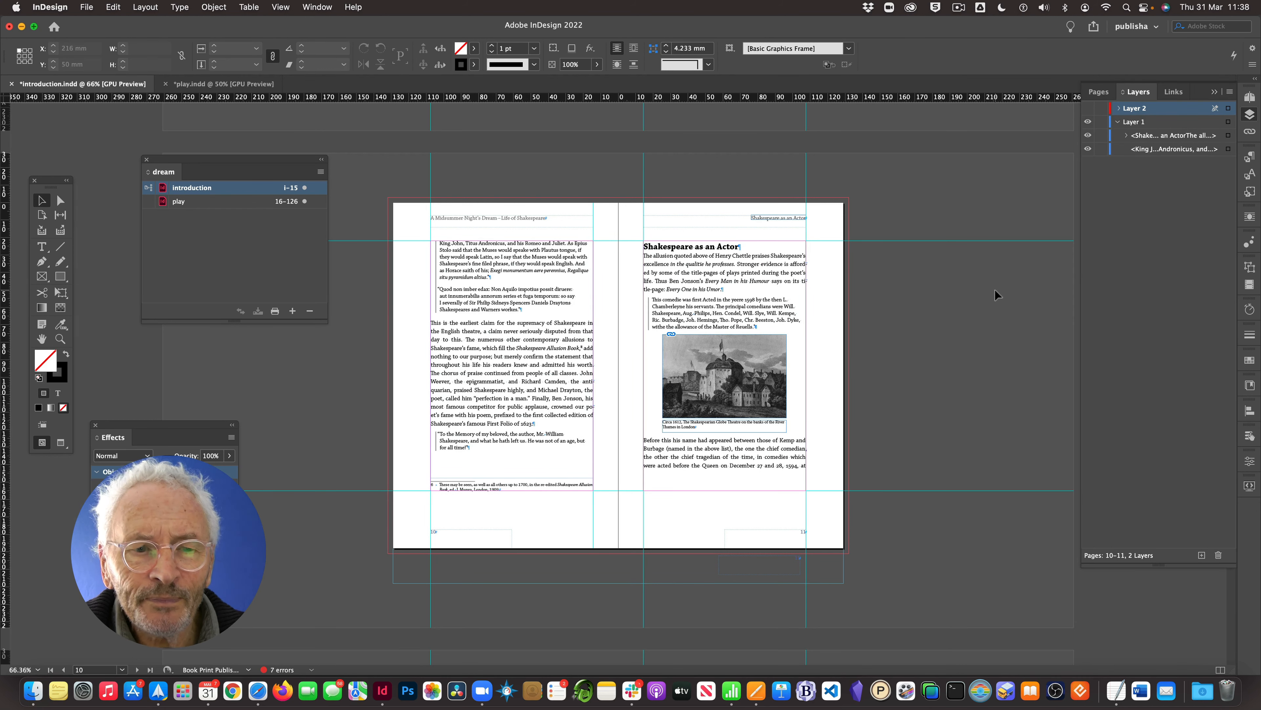
left_click(760, 356)
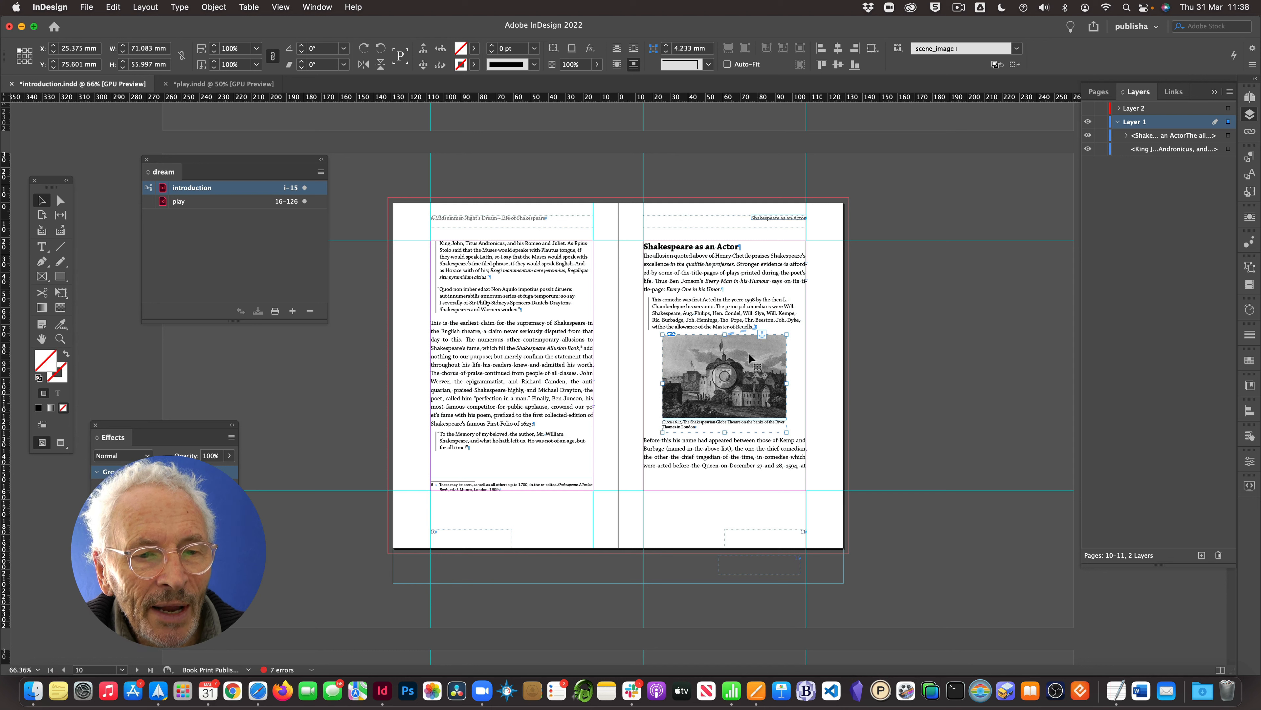
double_click(748, 352)
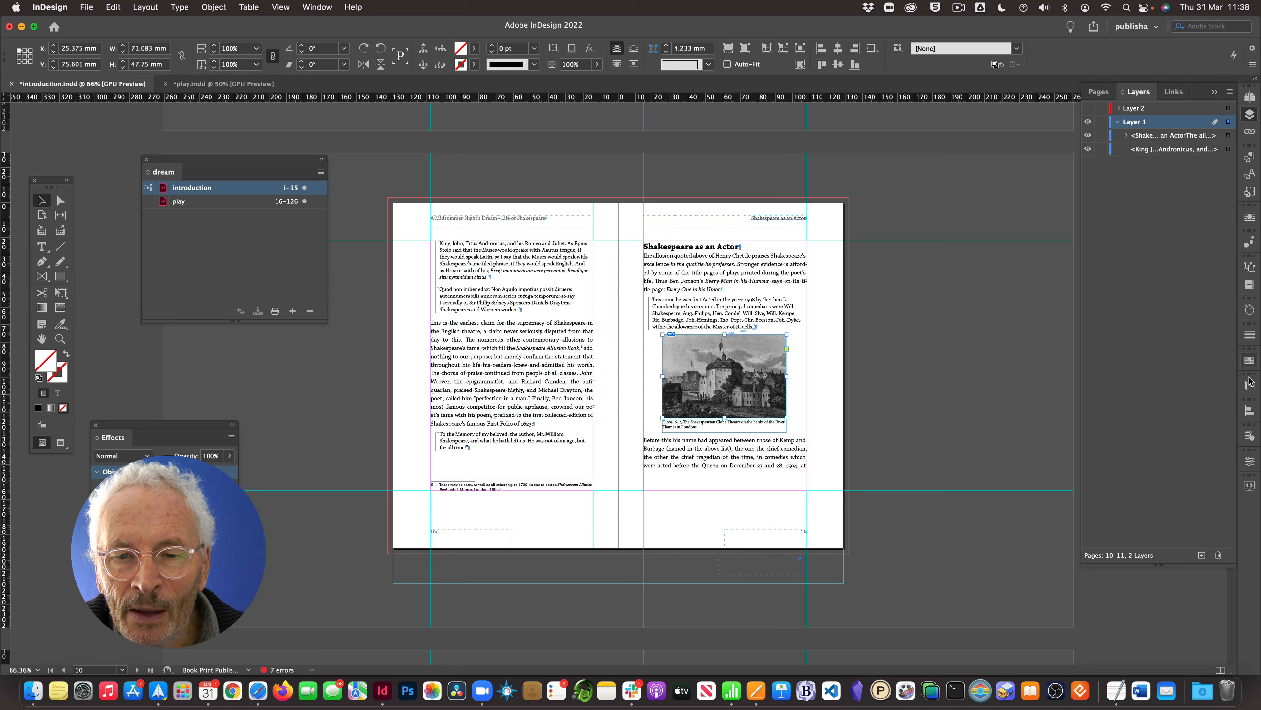
left_click(1250, 436)
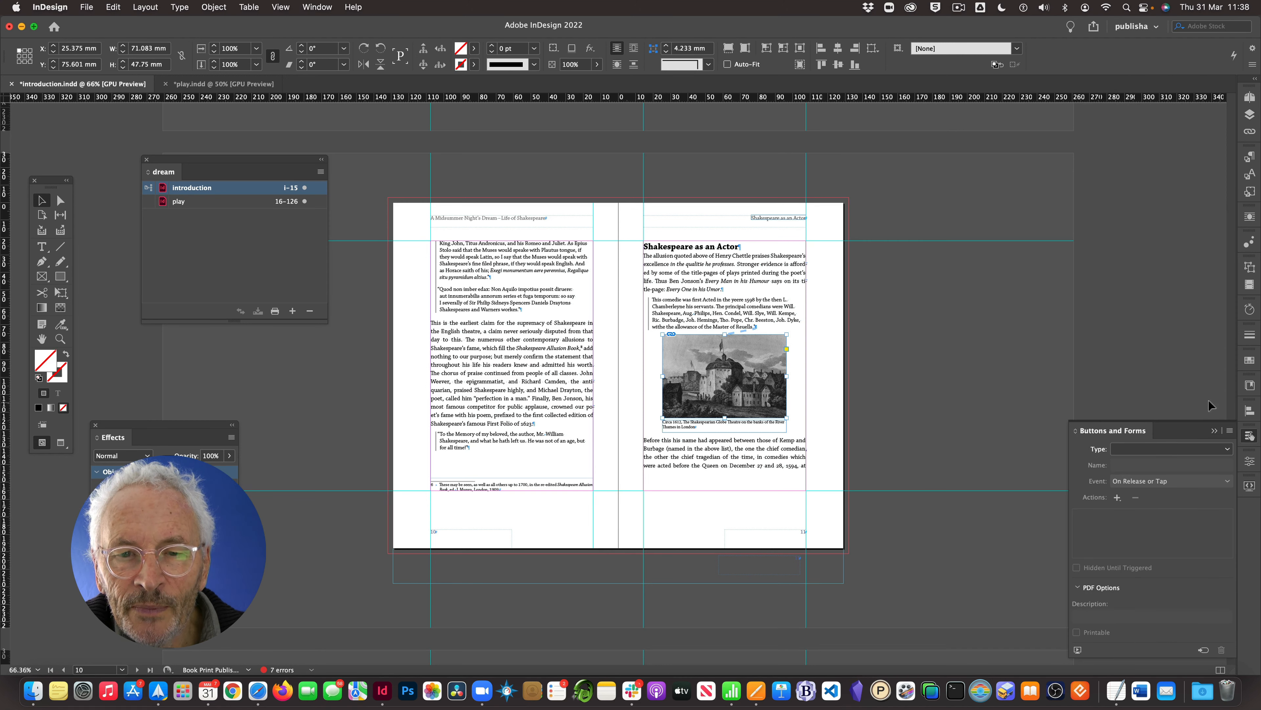
left_click(1227, 448)
left_click(1147, 468)
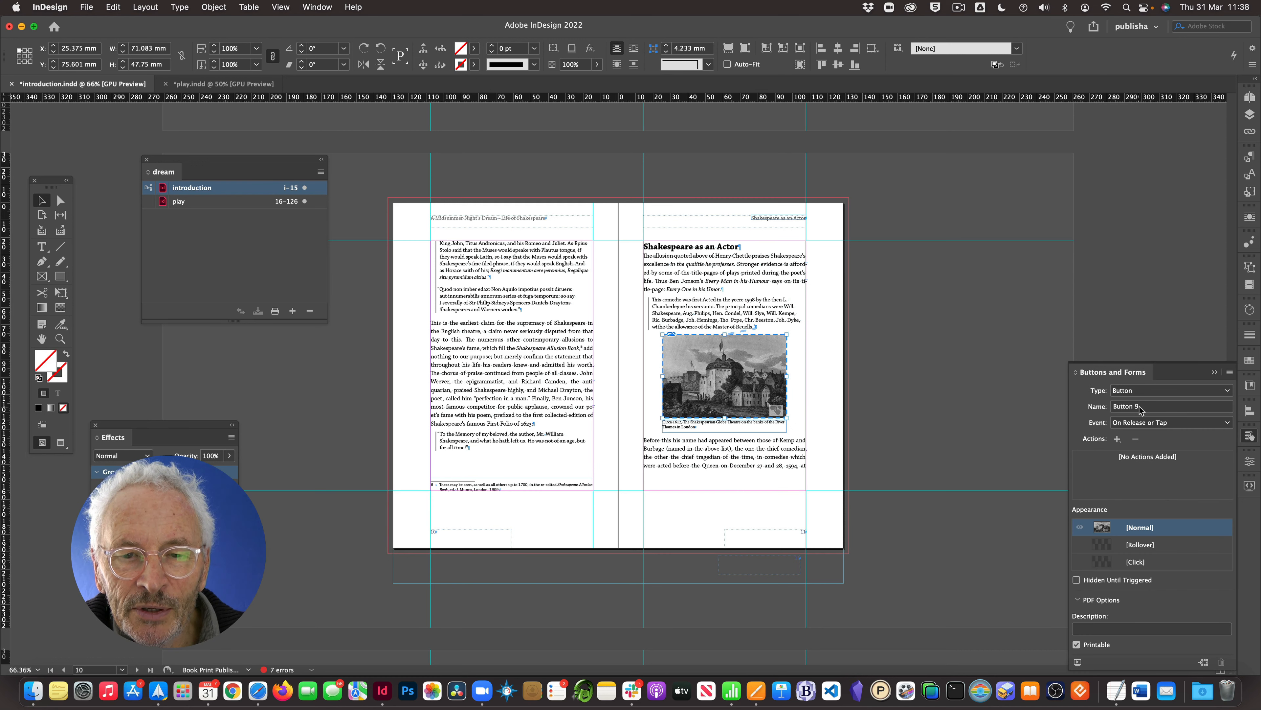
left_click_drag(1143, 406, 1102, 409)
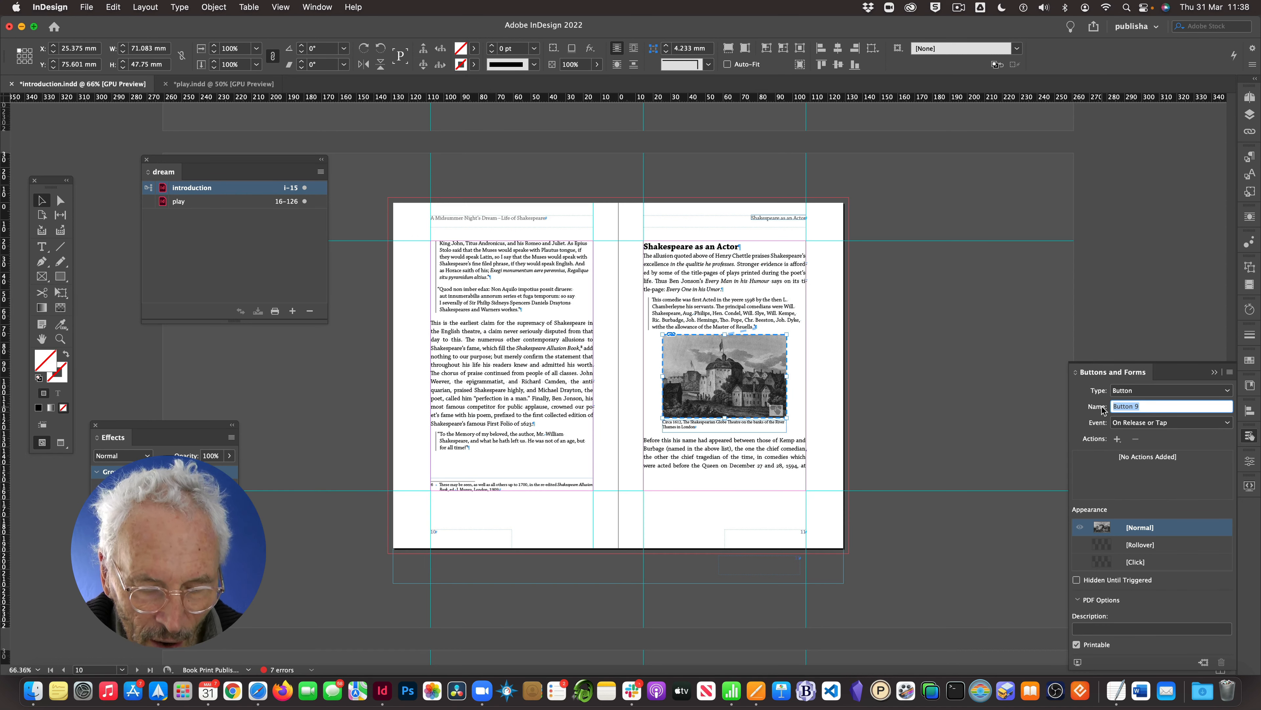
type("globe")
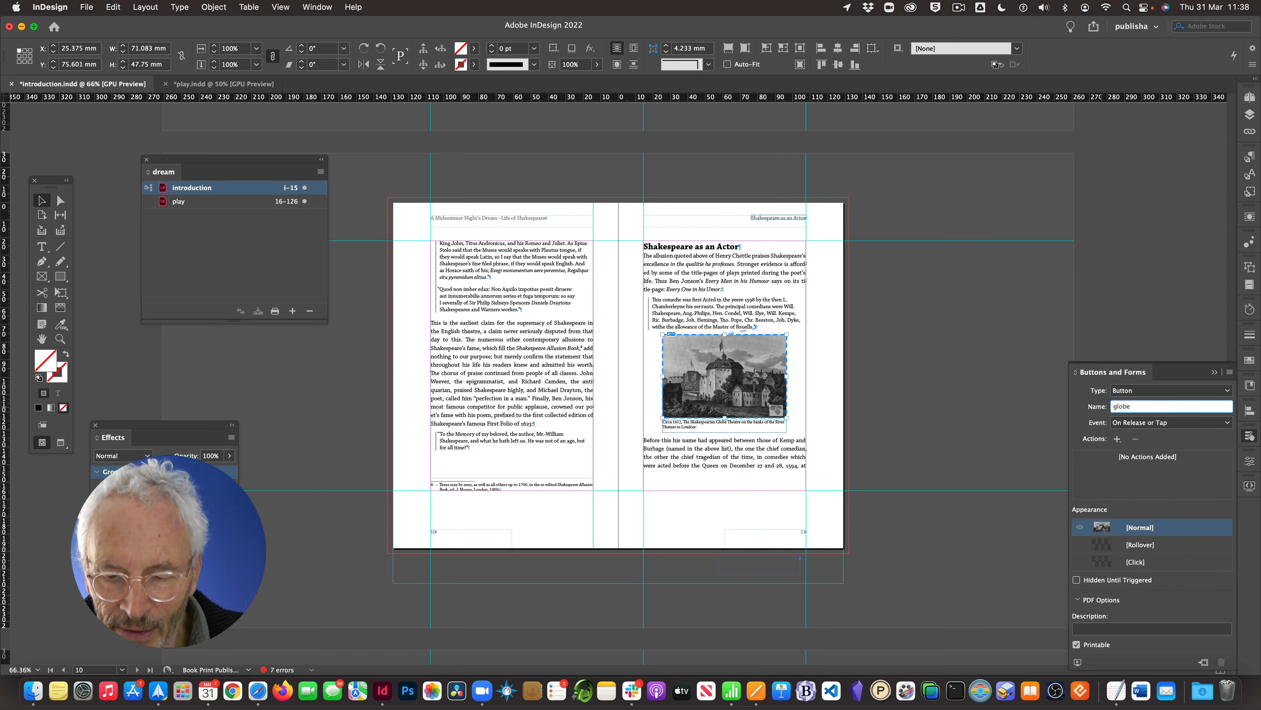
key("Return")
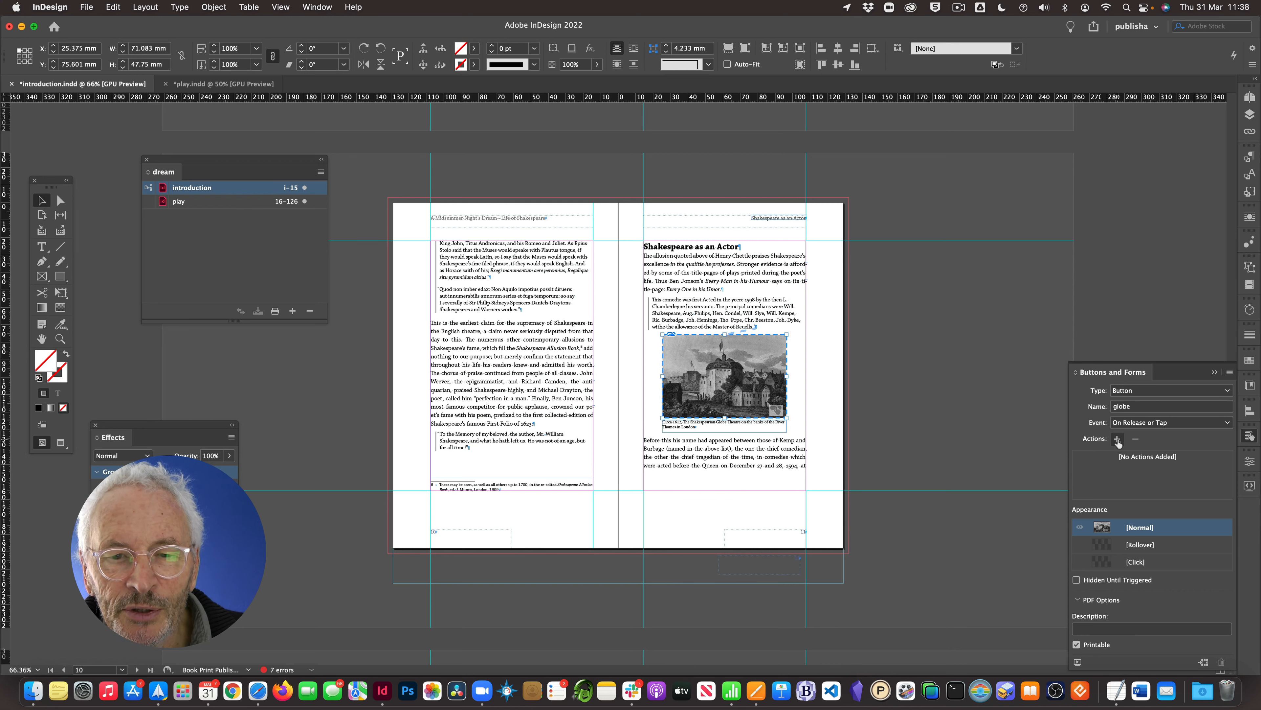
Step: Give the globe button a Show/Hide Buttons and Forms action that shows largeglobe on release or tap
left_click(1118, 439)
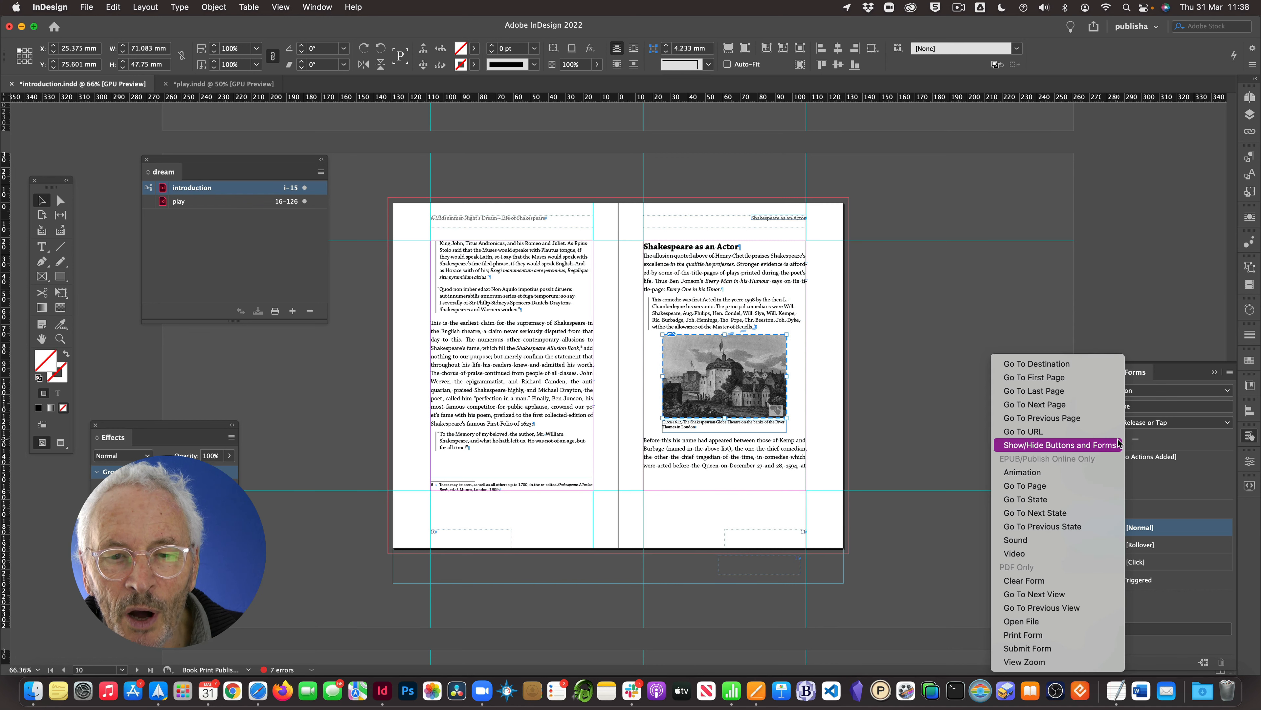
left_click(1089, 448)
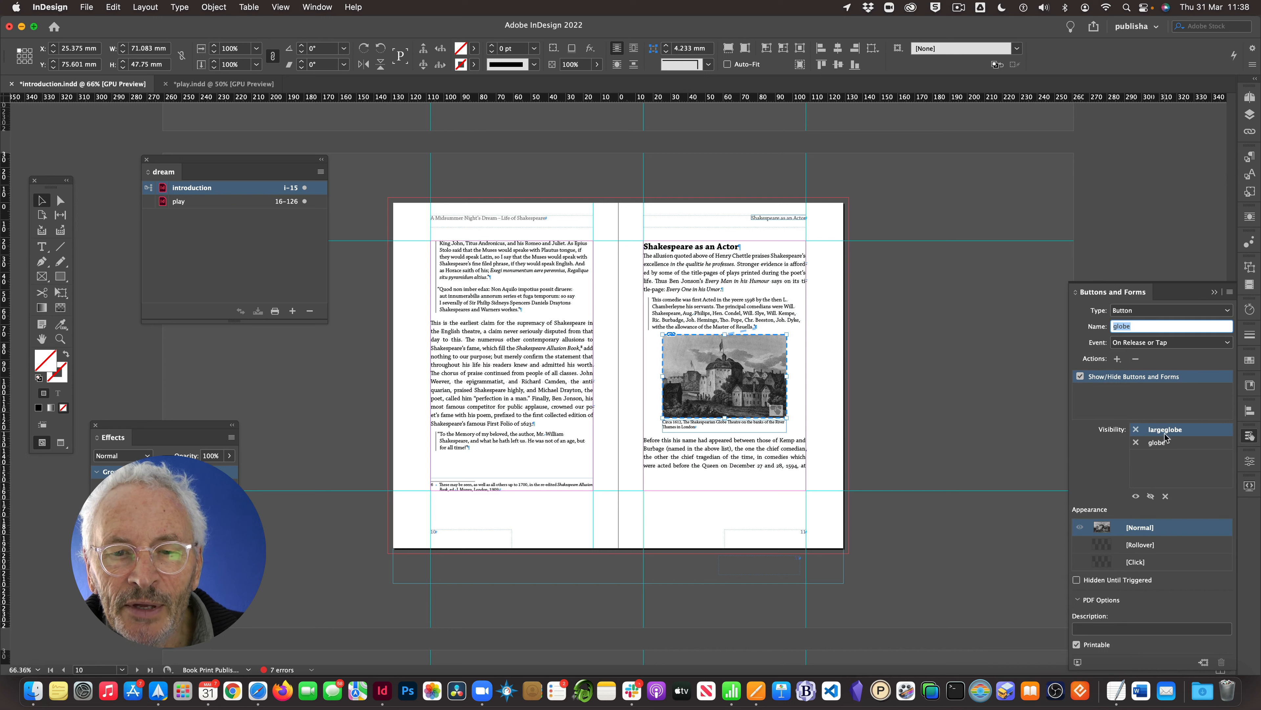
left_click(1137, 430)
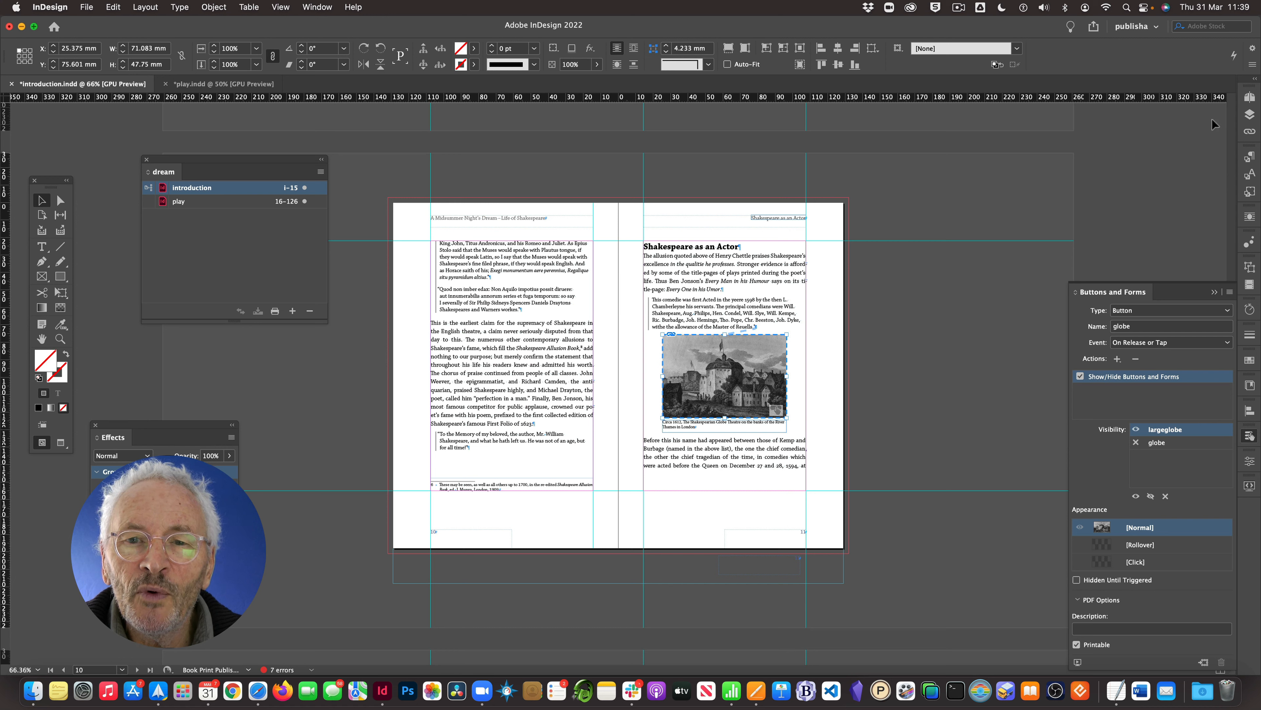
Step: Make Layer 2 visible again on the page 10–11 spread and deselect the small picture
left_click(1248, 115)
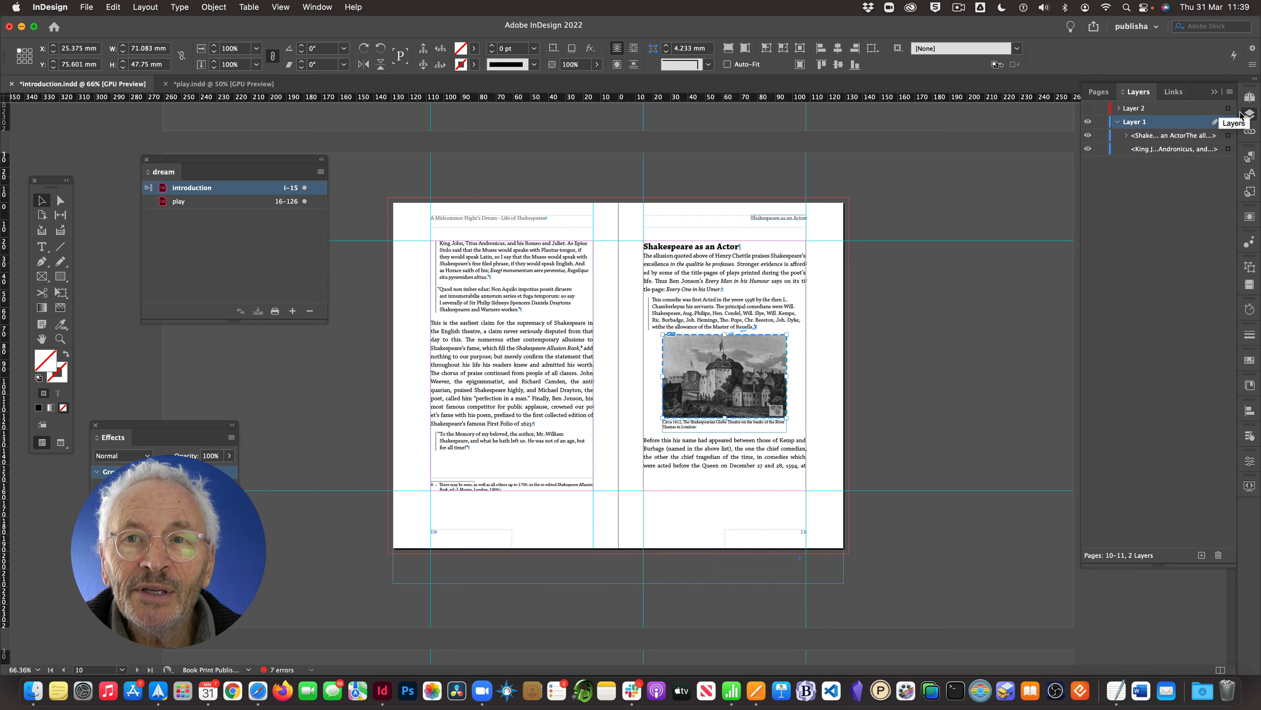
left_click(1087, 109)
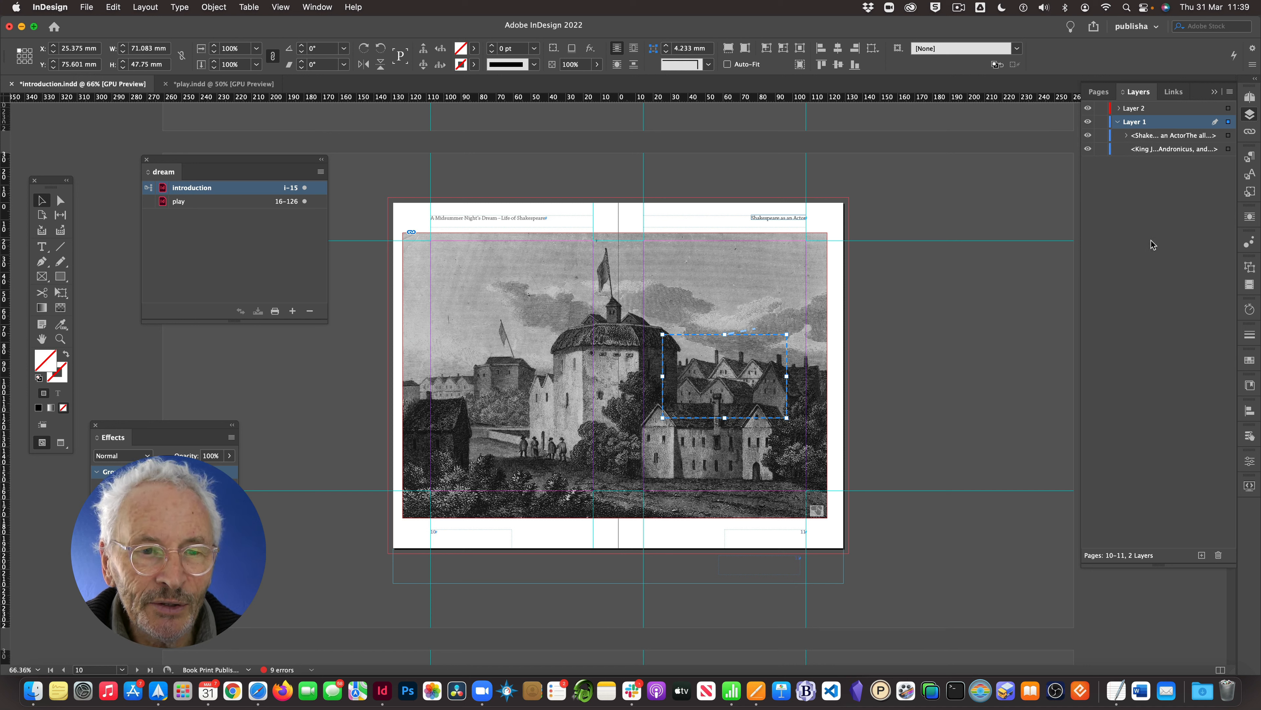
left_click(1016, 260)
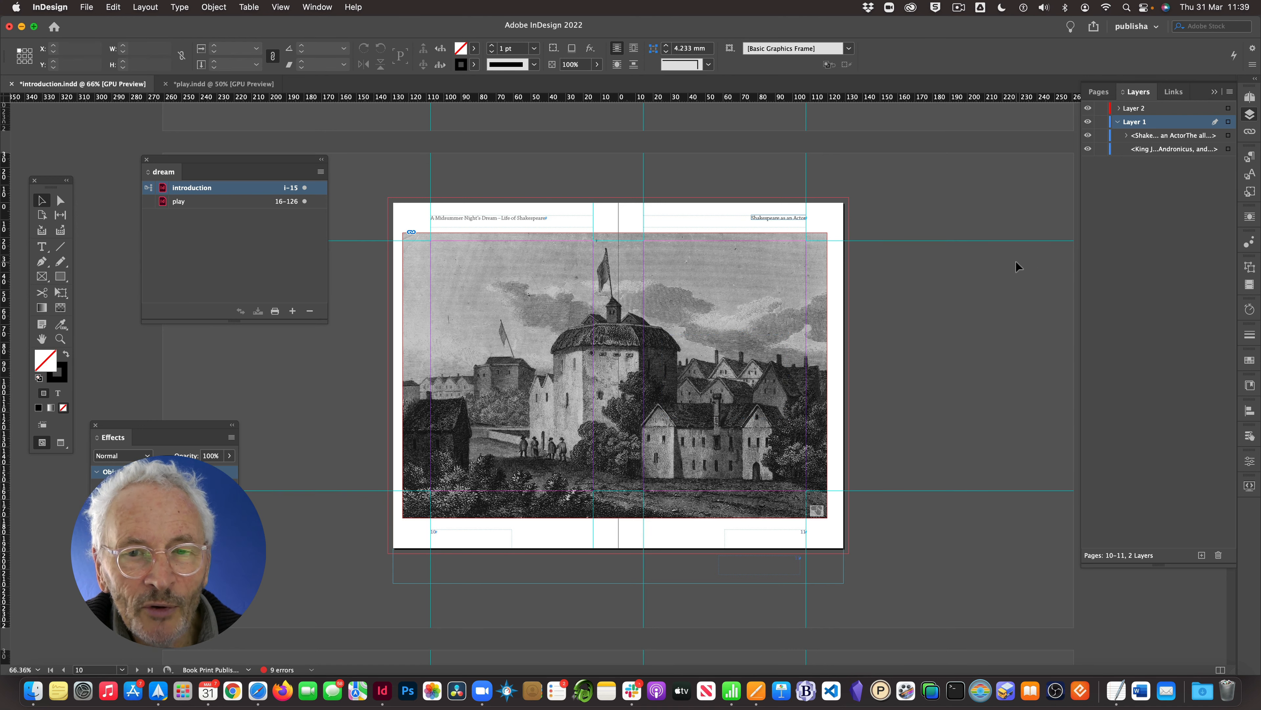
Step: Preview the page 10–11 spread and test opening and closing the large Globe engraving through its picture buttons
left_click(1249, 486)
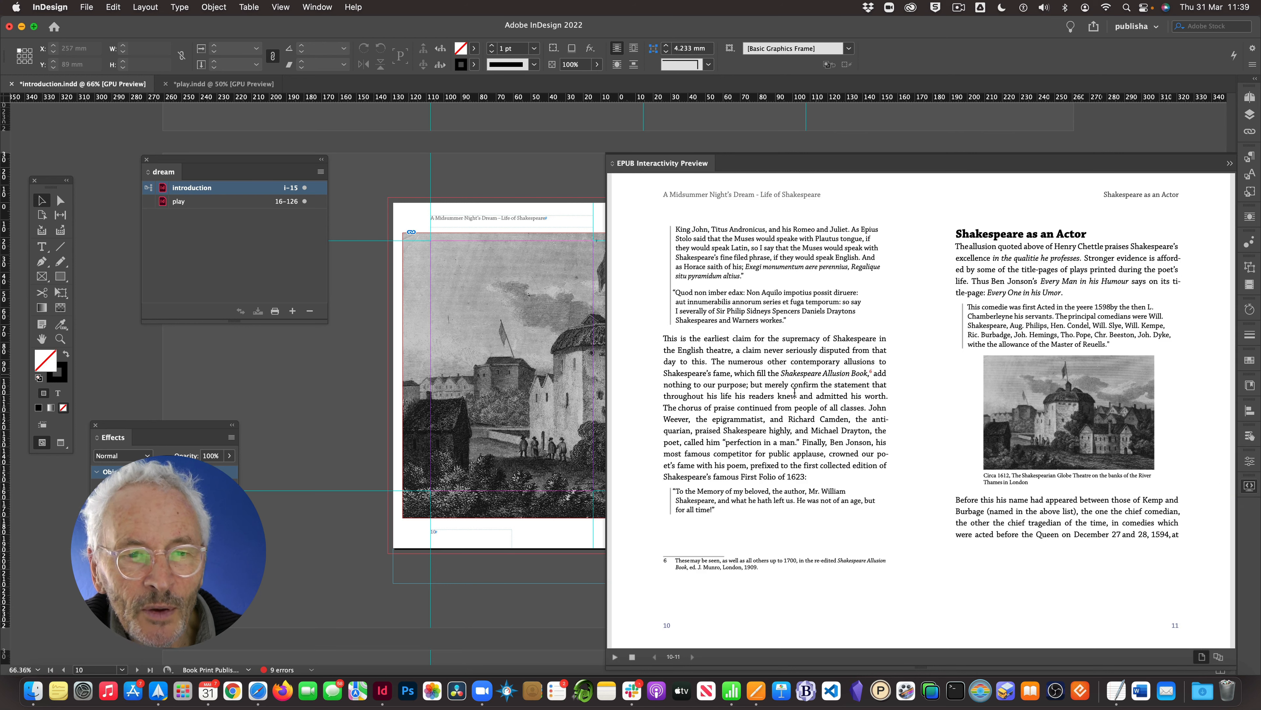
left_click(615, 657)
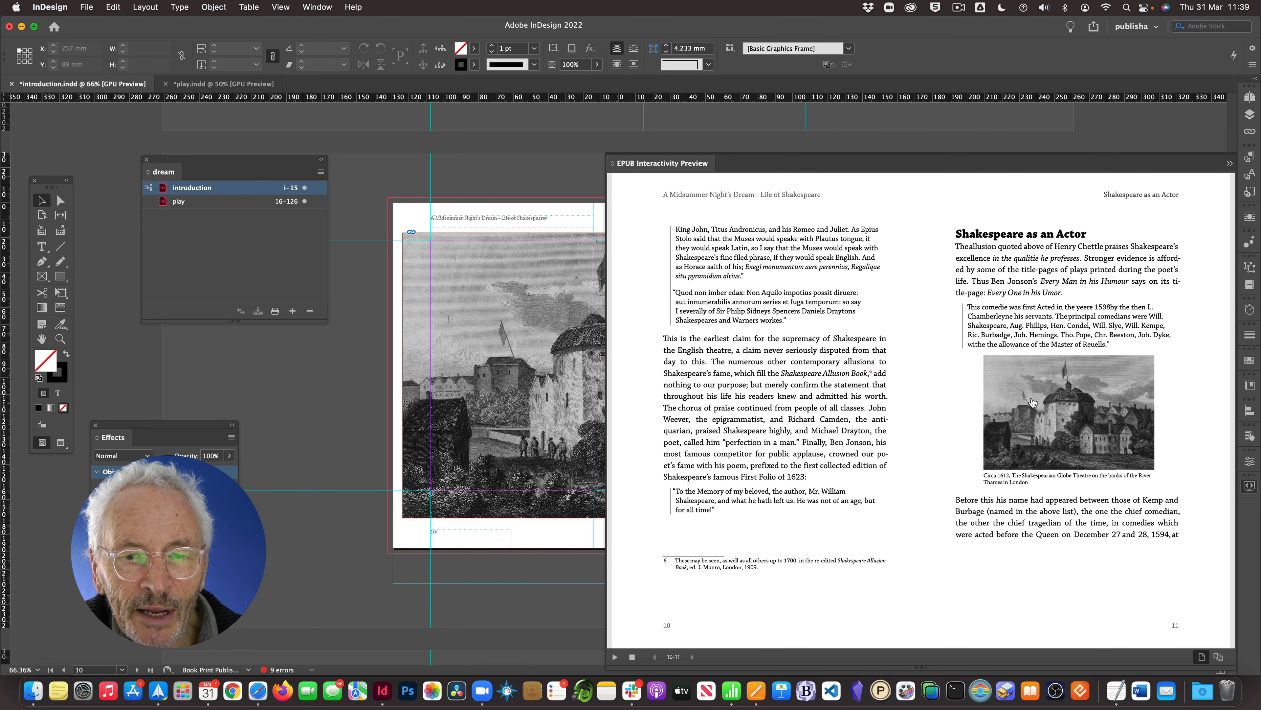
left_click(1005, 402)
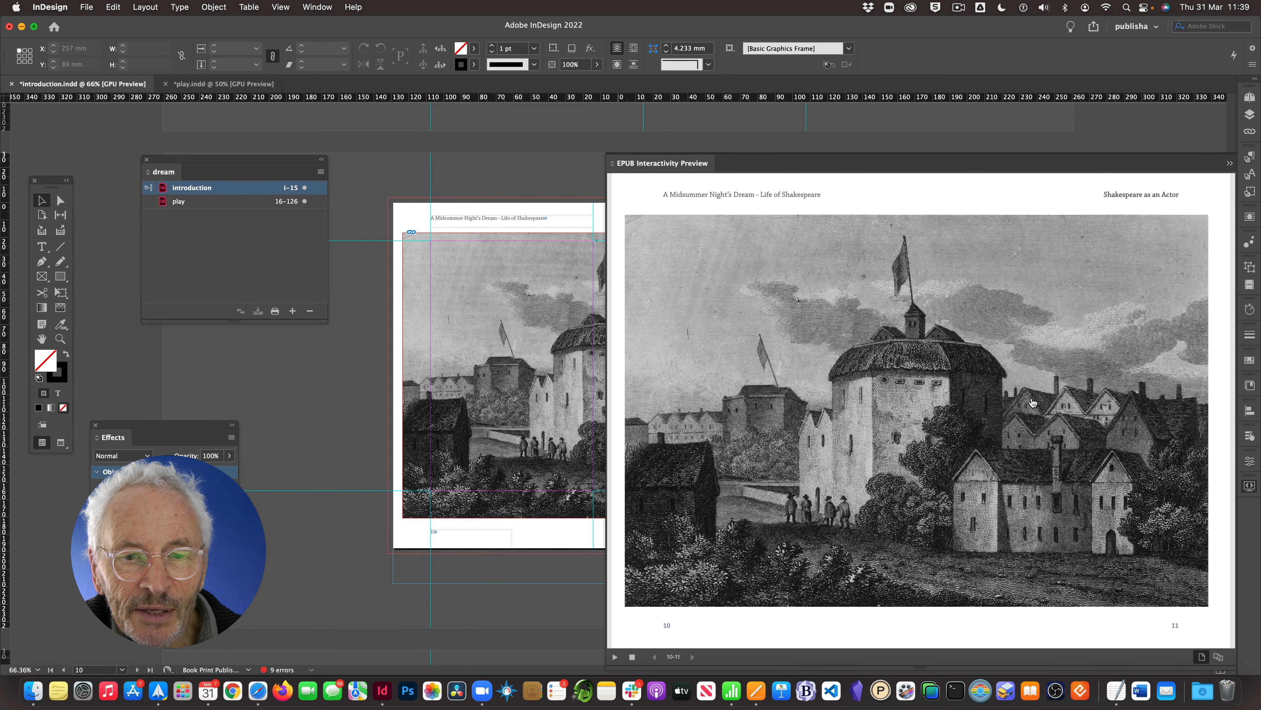
left_click(1009, 369)
left_click(1027, 381)
left_click(1026, 382)
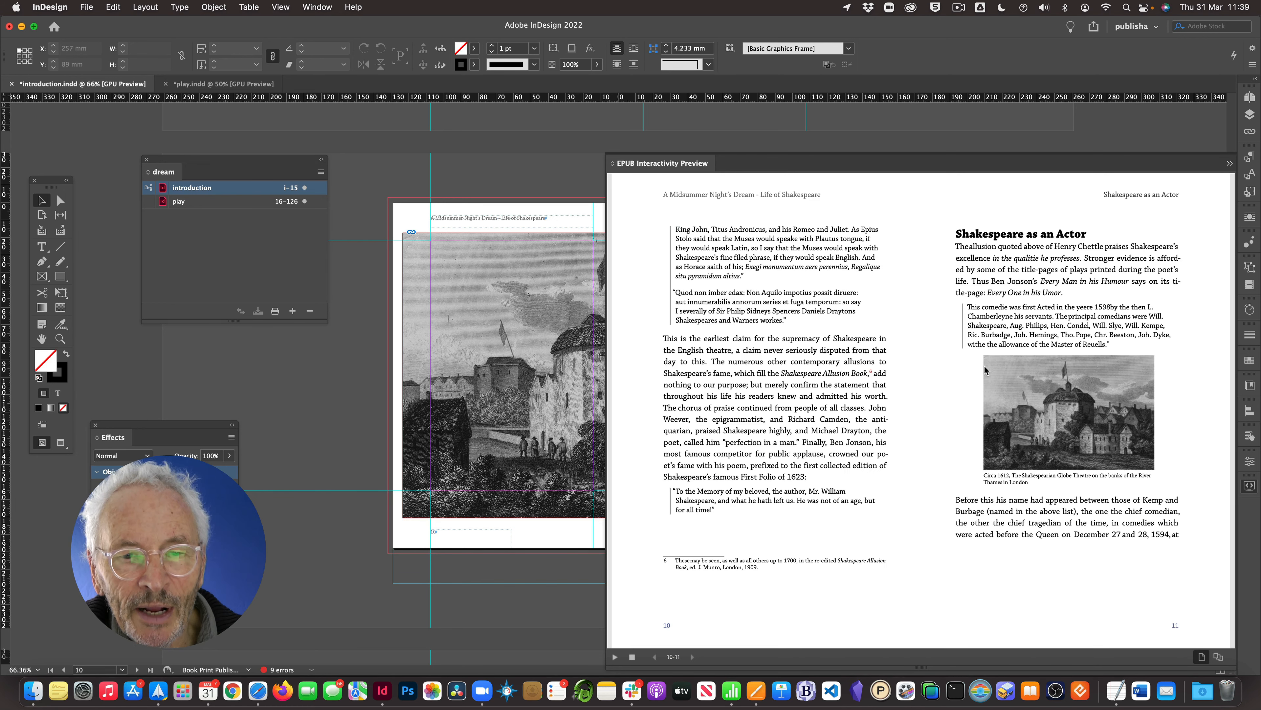
Step: Toggle the large Globe engraving open and closed repeatedly in the interactivity preview, then close the preview
left_click(1027, 383)
left_click(1027, 383)
left_click(1027, 382)
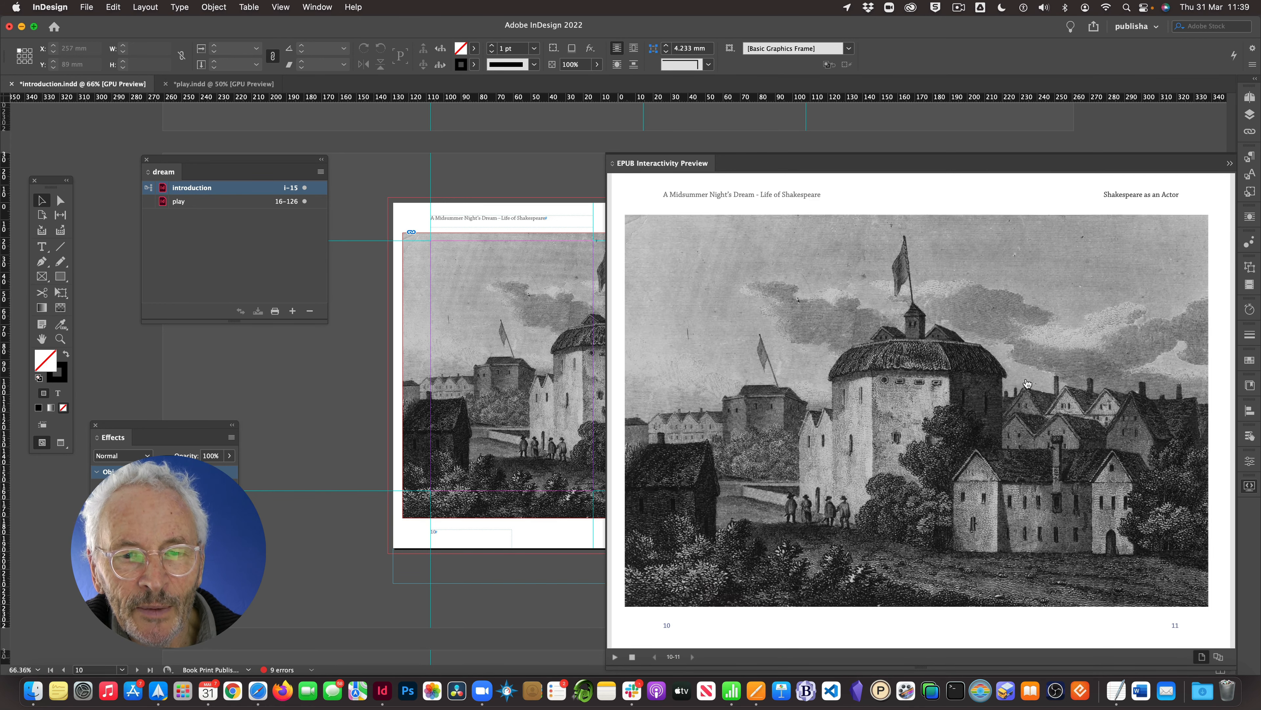
left_click(1027, 383)
left_click(1027, 383)
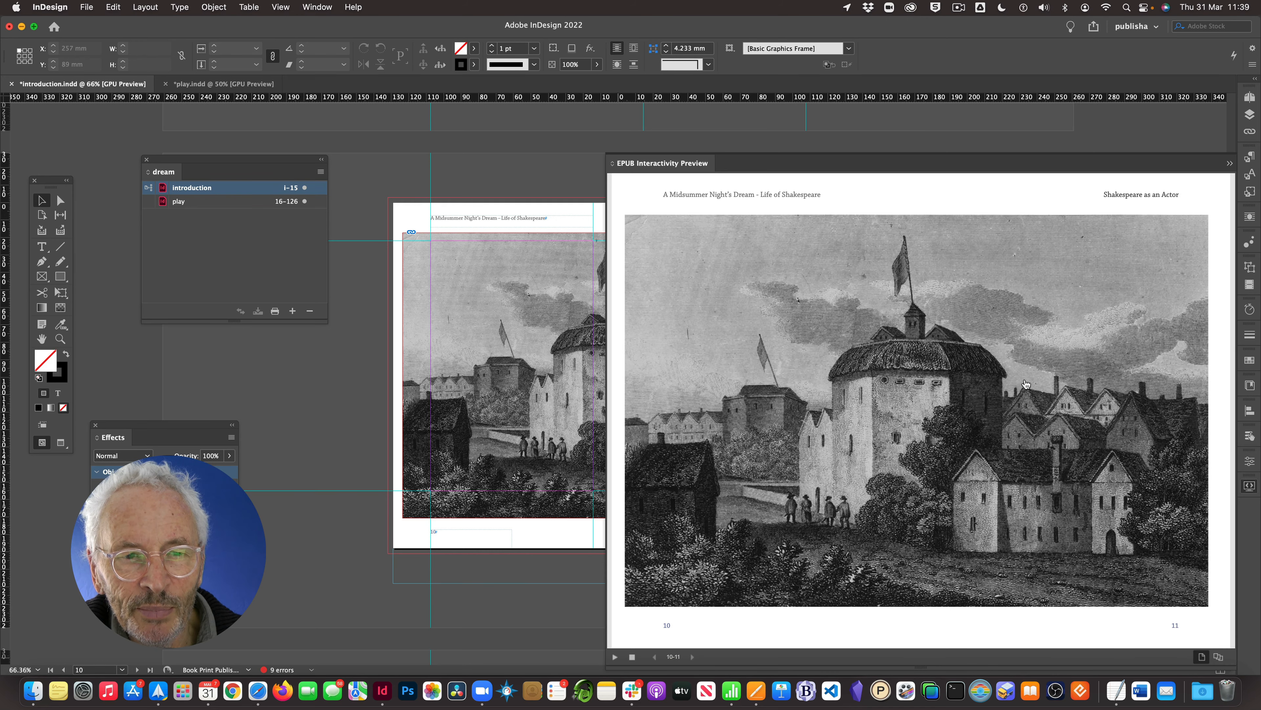
left_click(1027, 383)
left_click(1027, 383)
left_click(1026, 383)
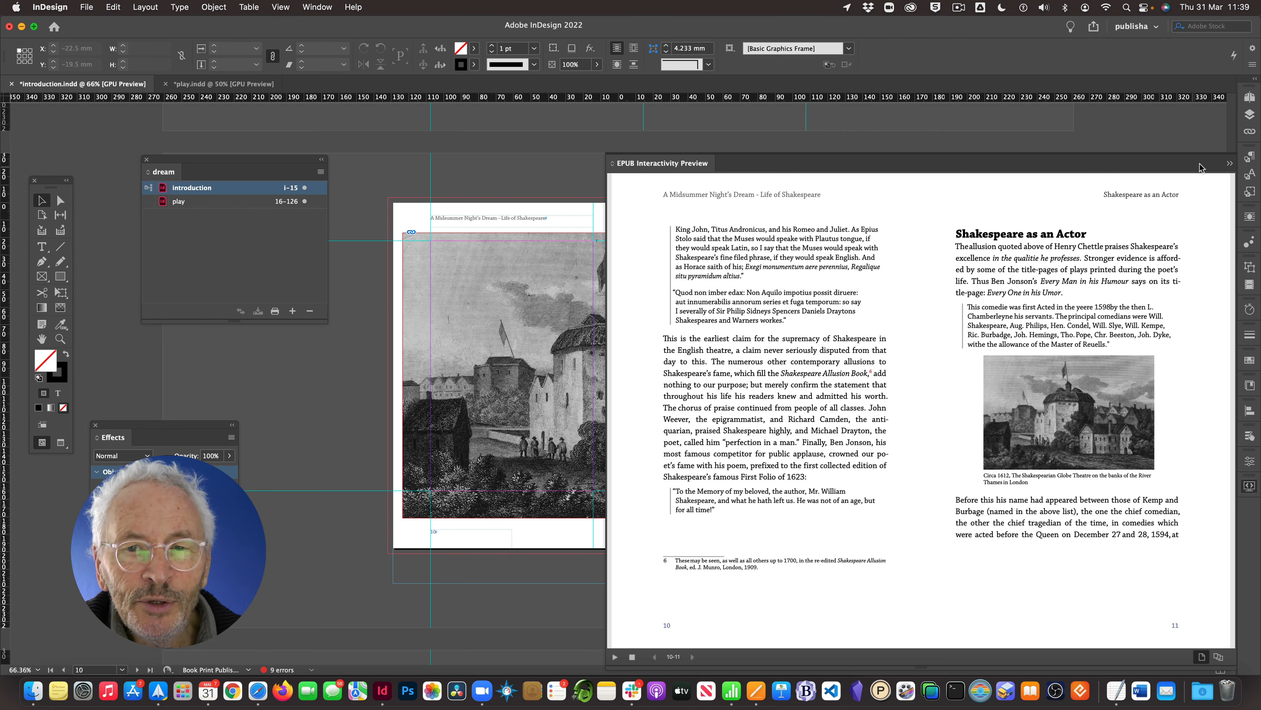
left_click(1230, 163)
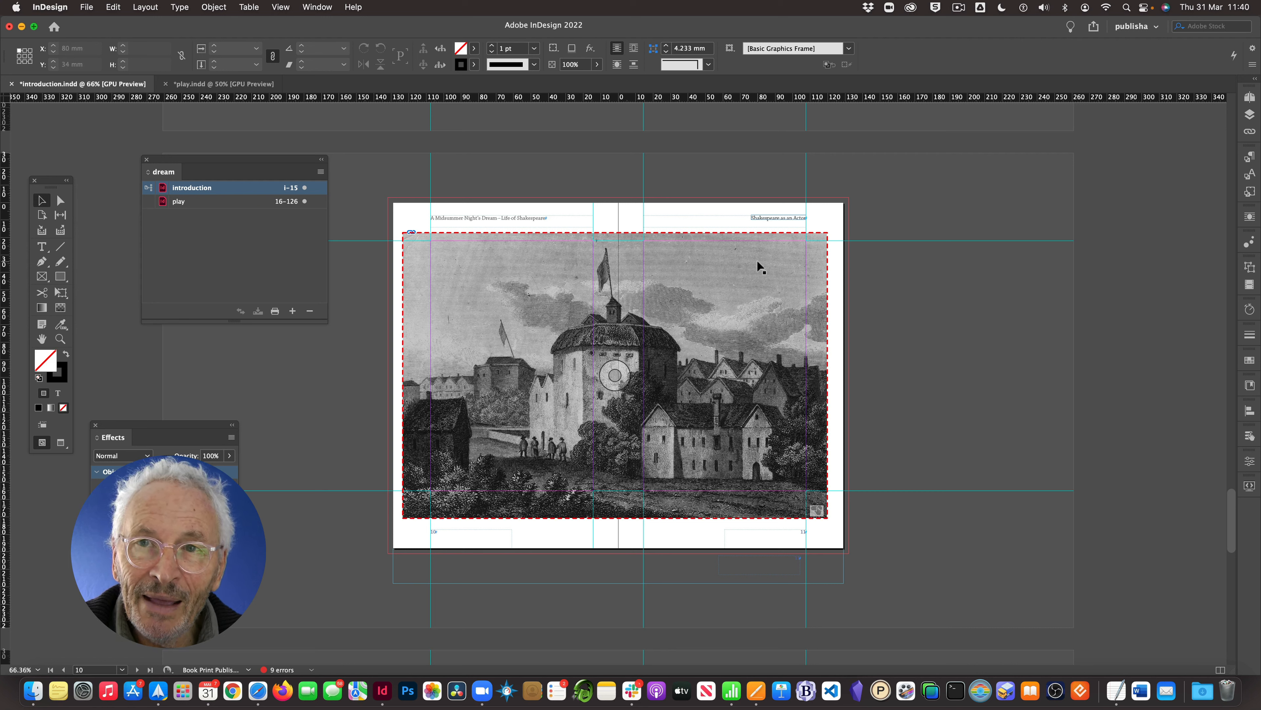
Step: Give largeglobe a Fly in from Right animation, remove its On Page Load event and enable Hide Until Animated
left_click(748, 263)
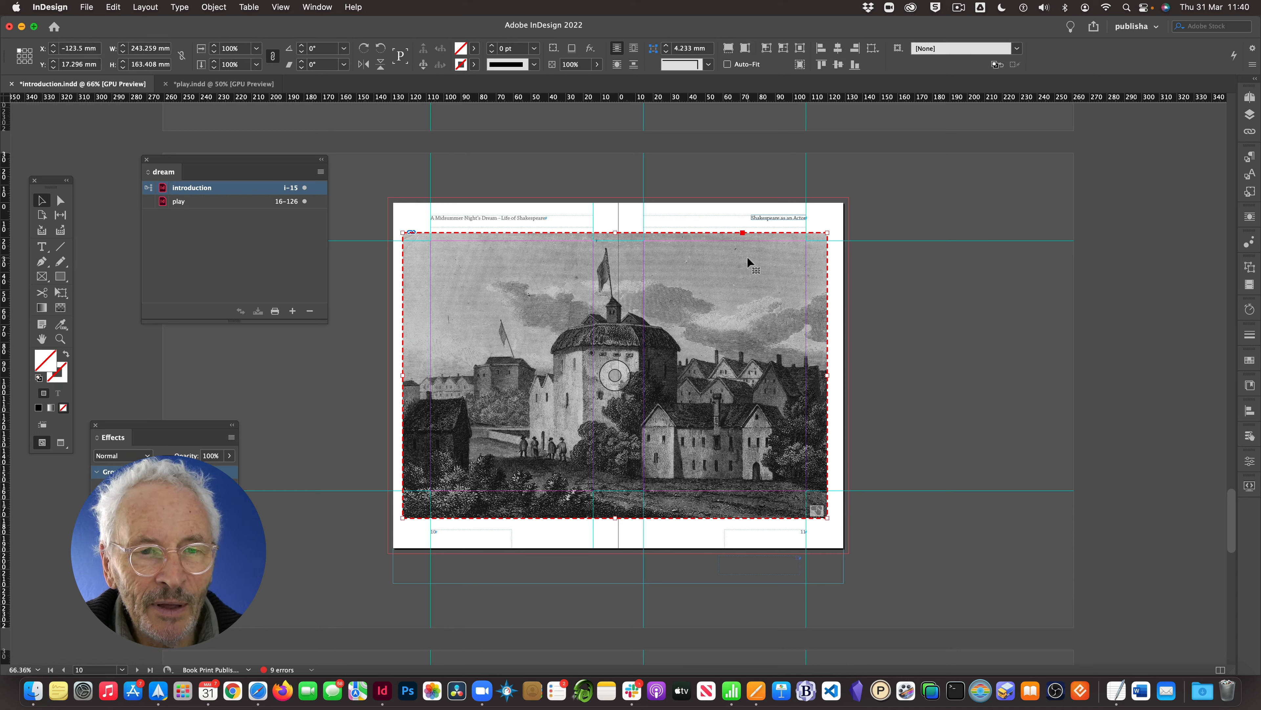
left_click(1250, 242)
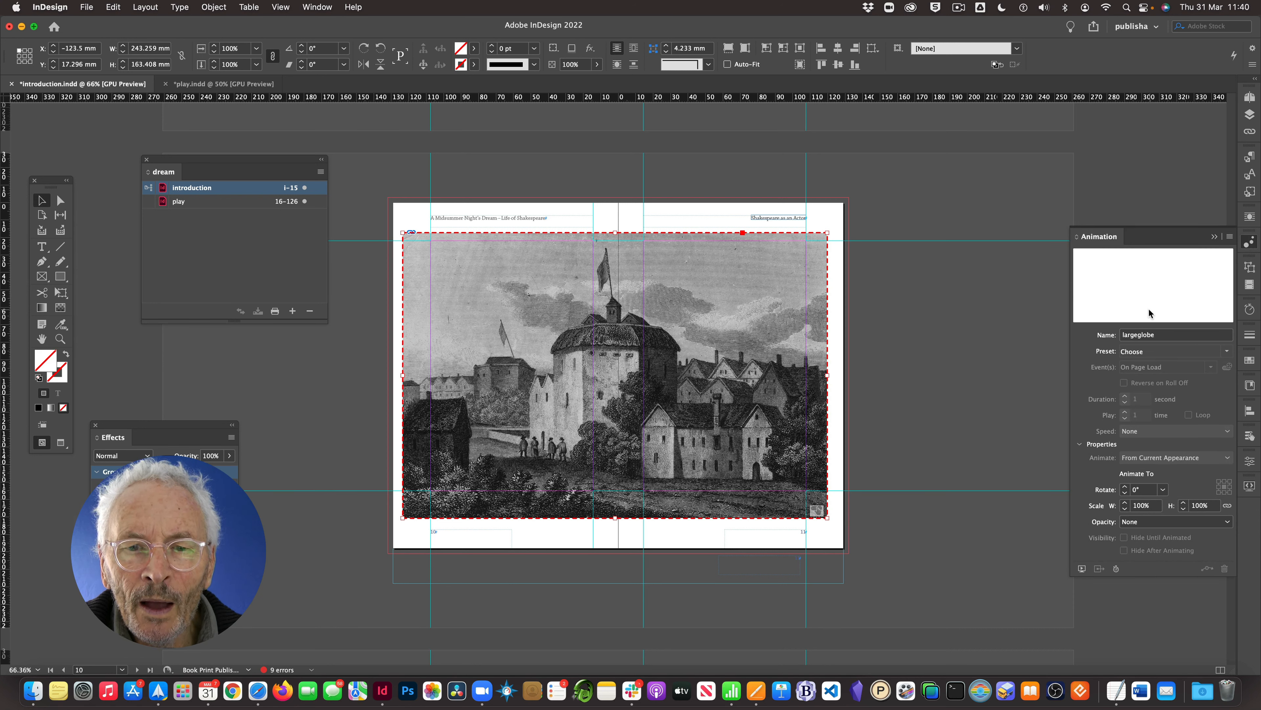
left_click(1227, 352)
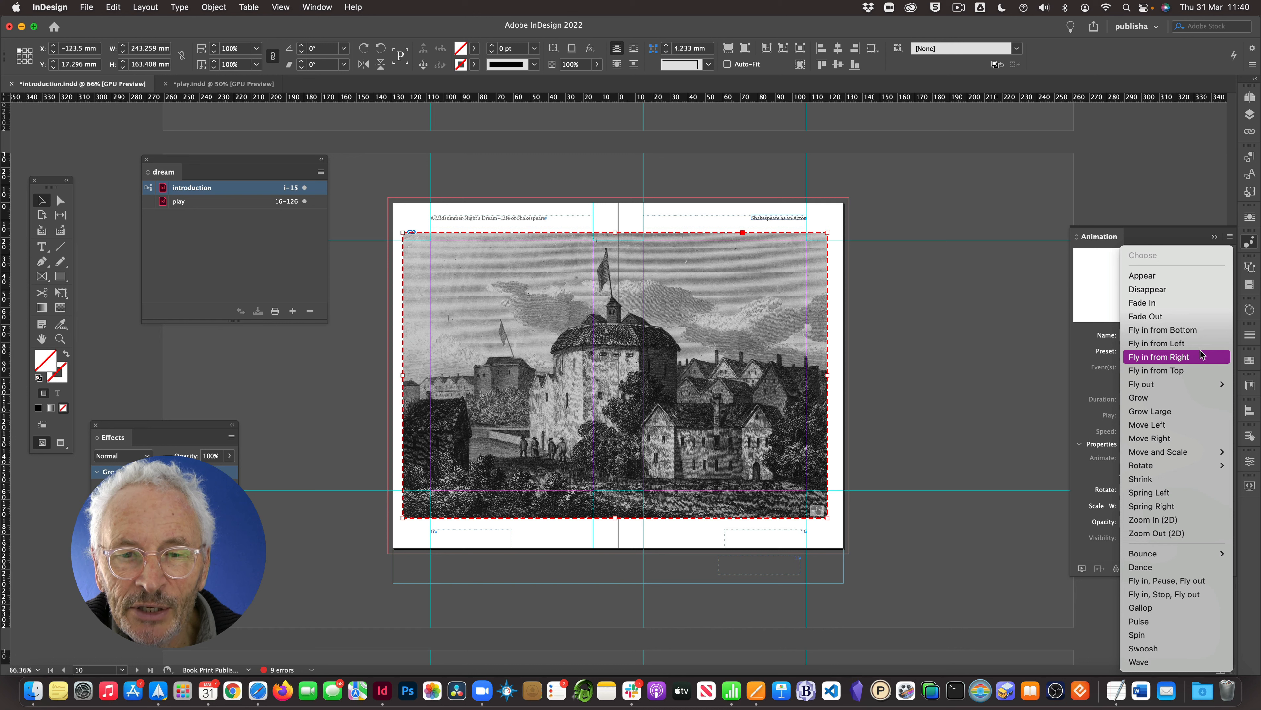
left_click(1175, 357)
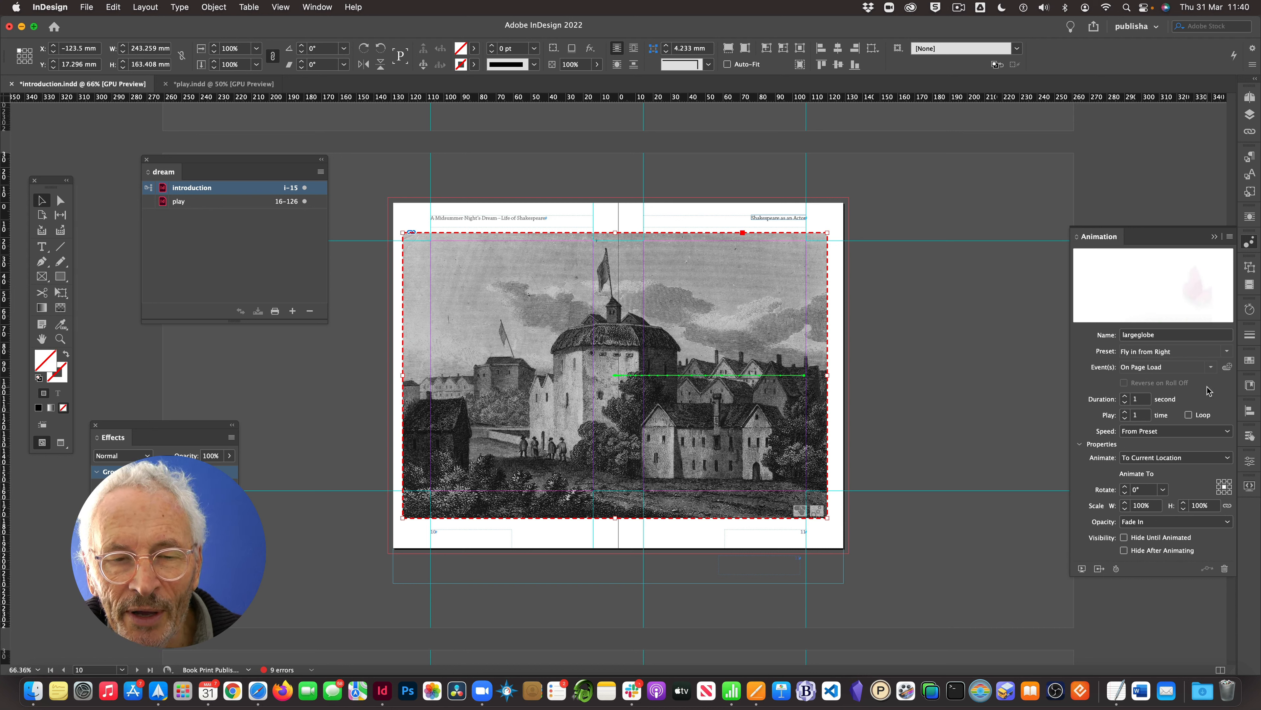
left_click(1212, 368)
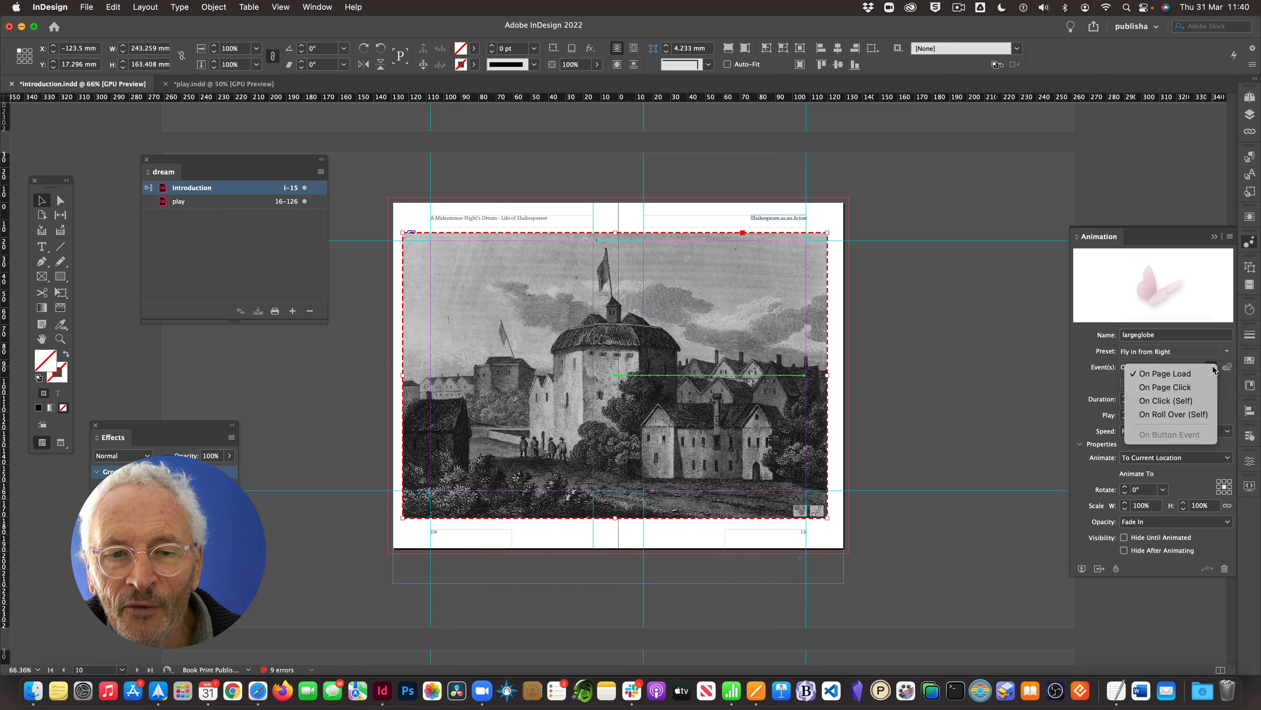
left_click(1194, 373)
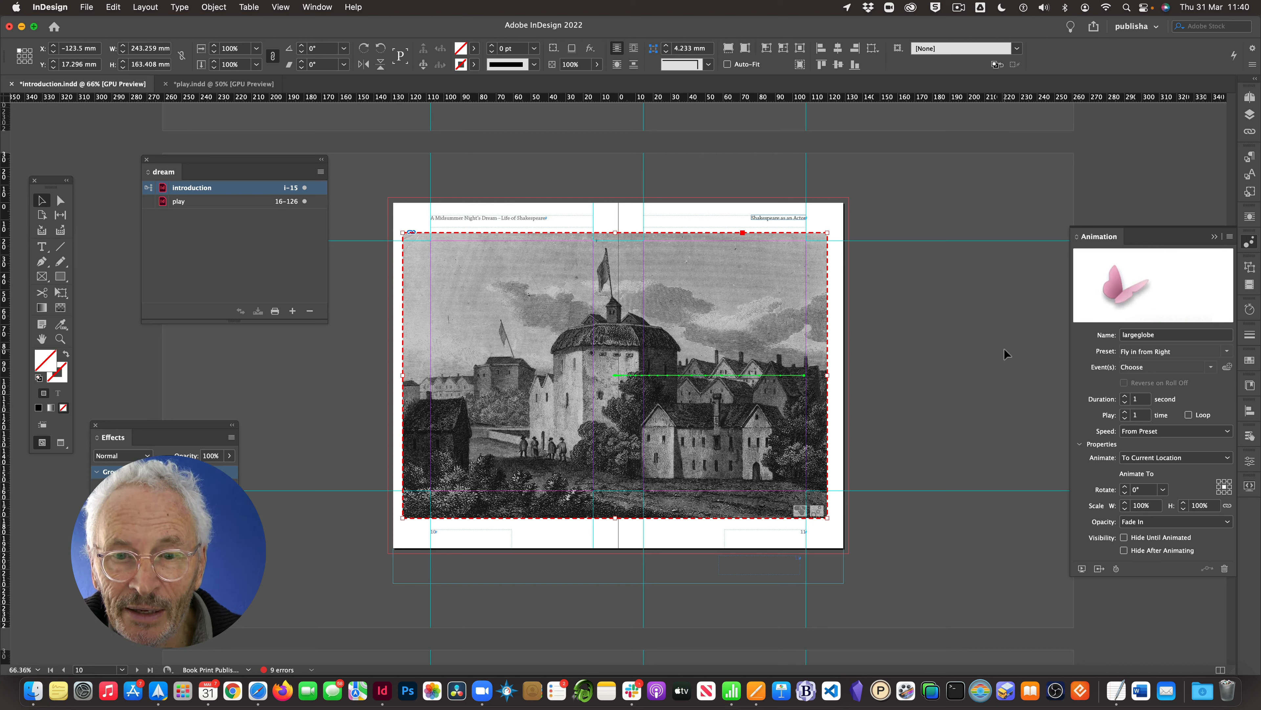
left_click(1123, 537)
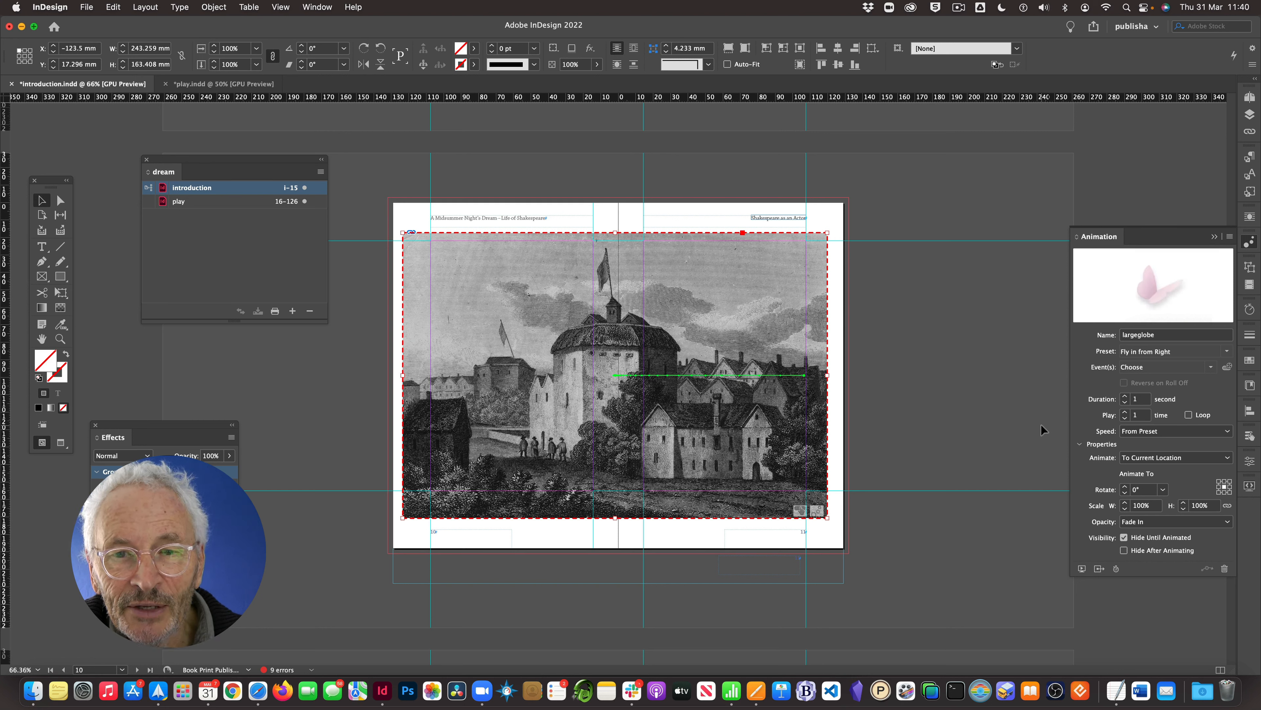
Step: Hide Layer 2 and delete the Show/Hide Buttons and Forms action from the small picture's globe button
left_click(1251, 115)
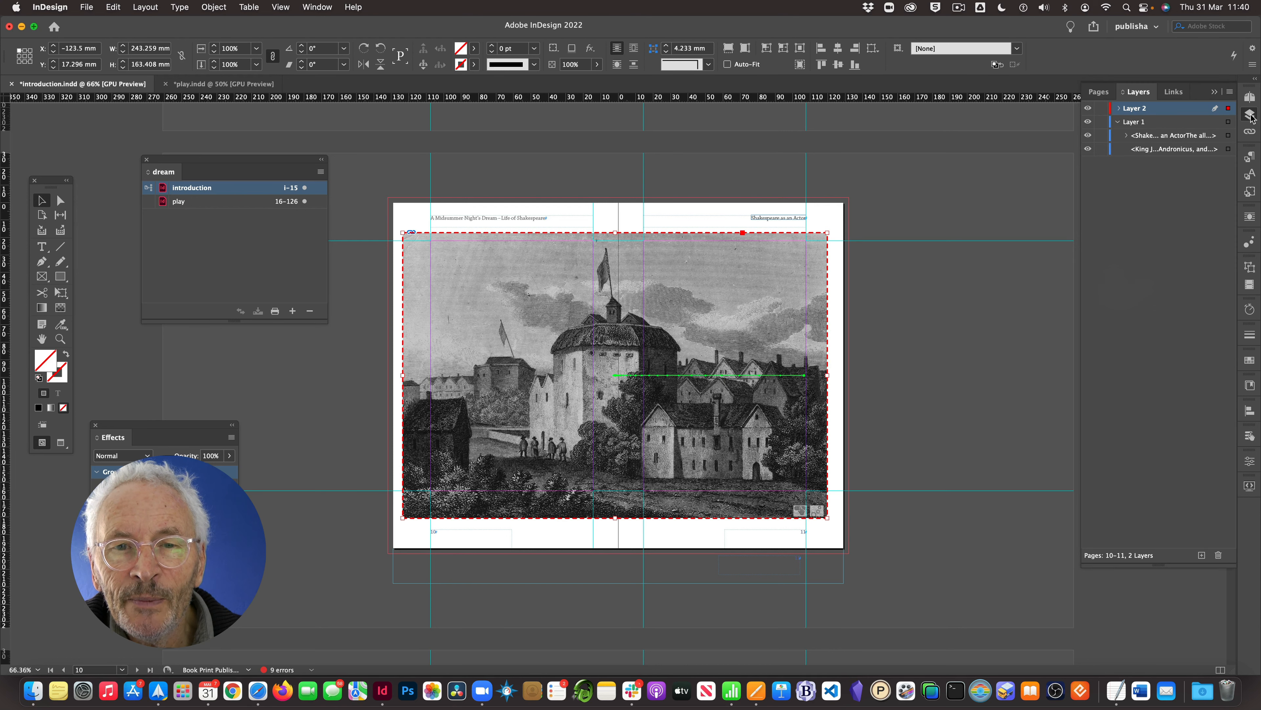
left_click(1088, 108)
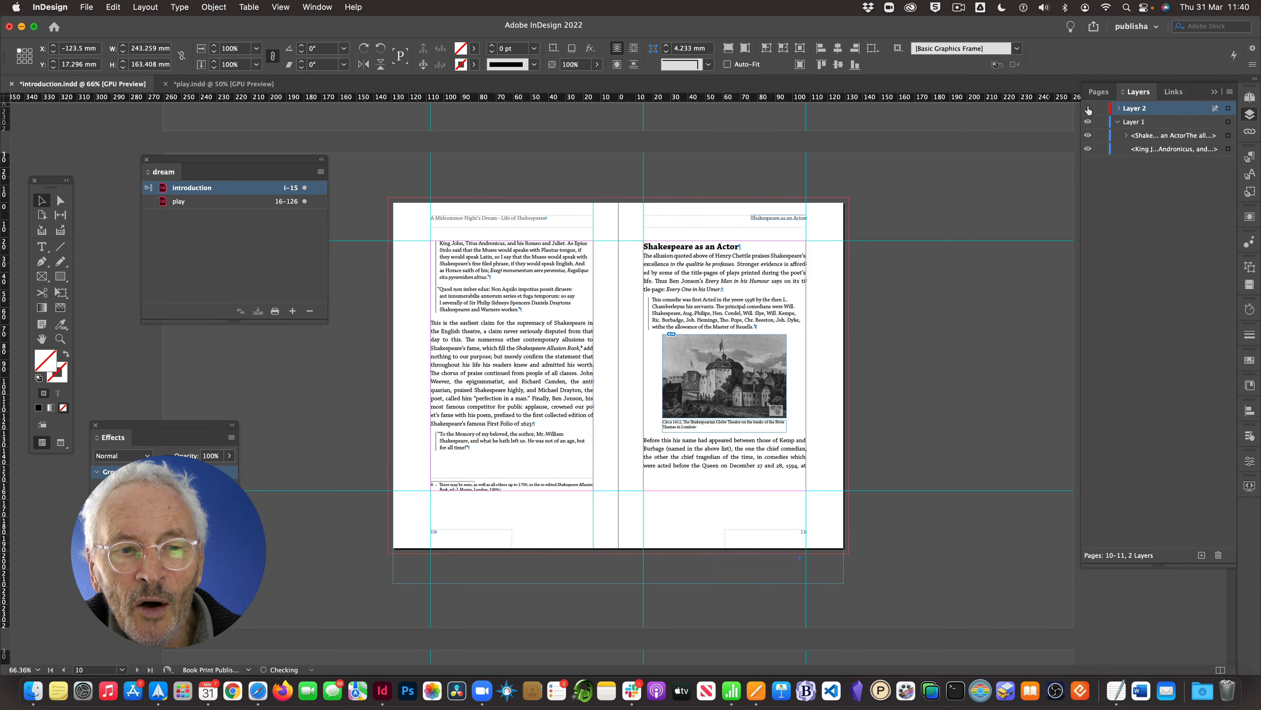
left_click(761, 351)
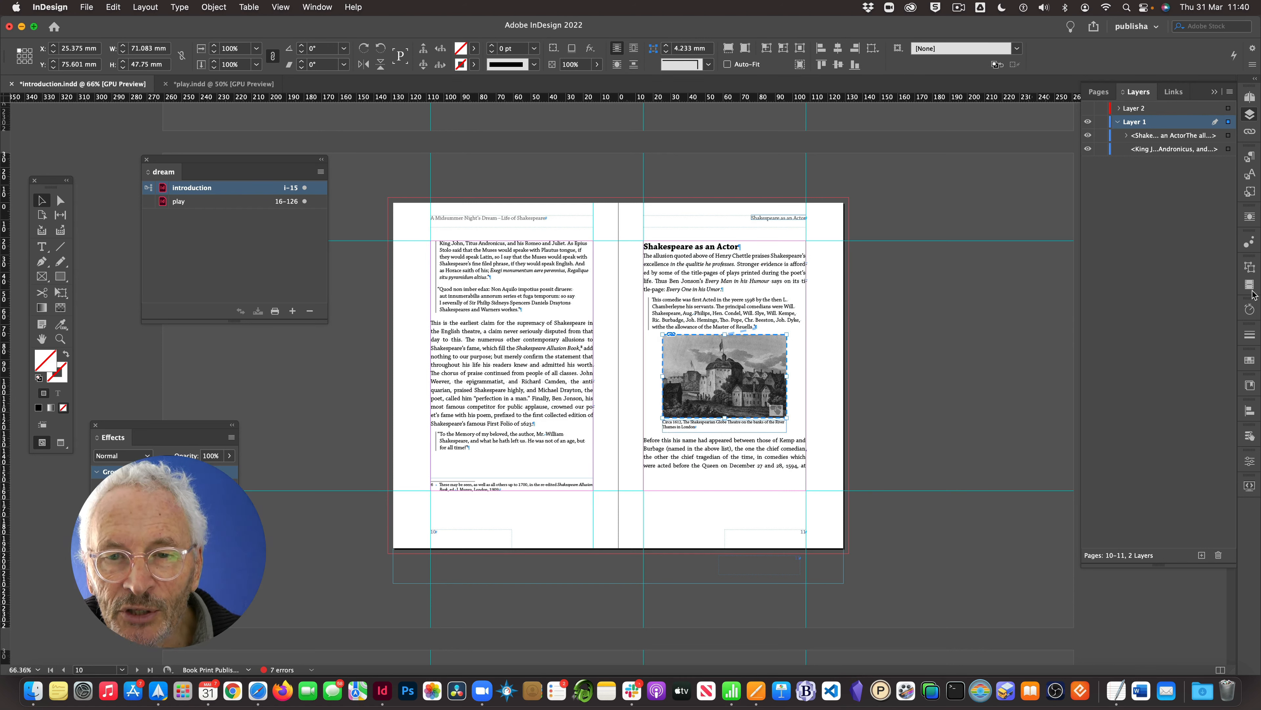
left_click(1249, 436)
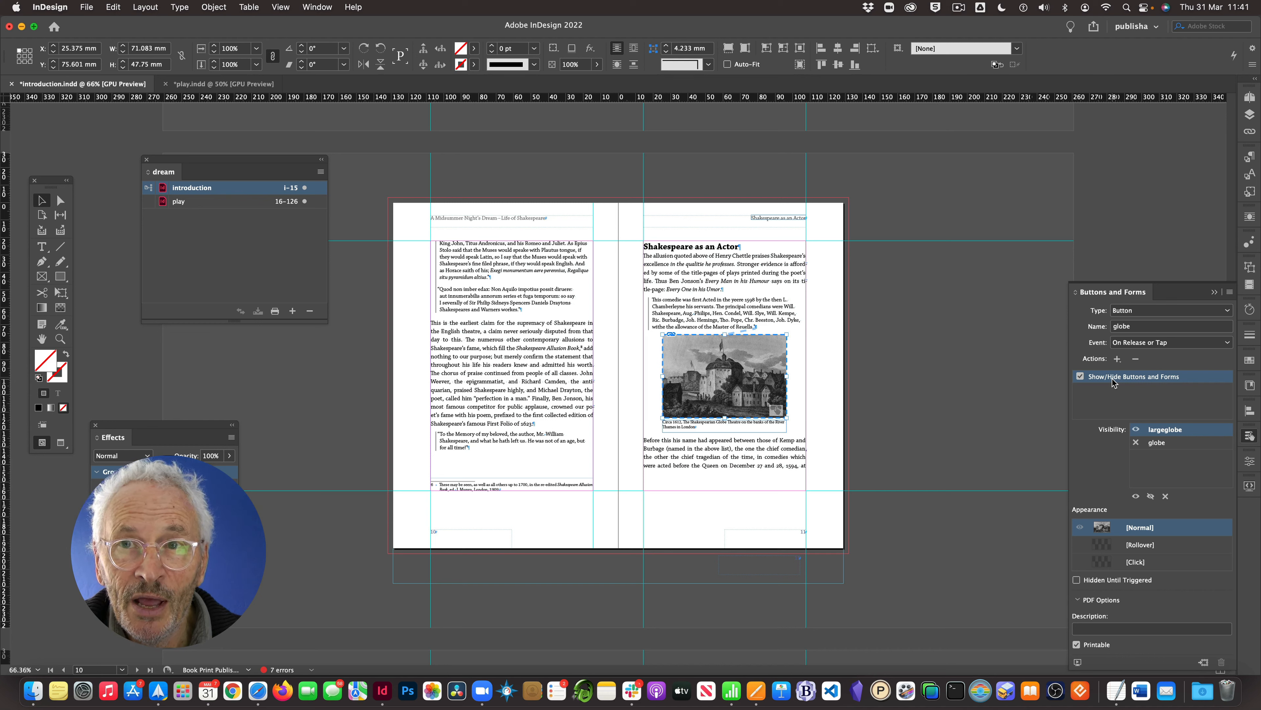
left_click(1137, 358)
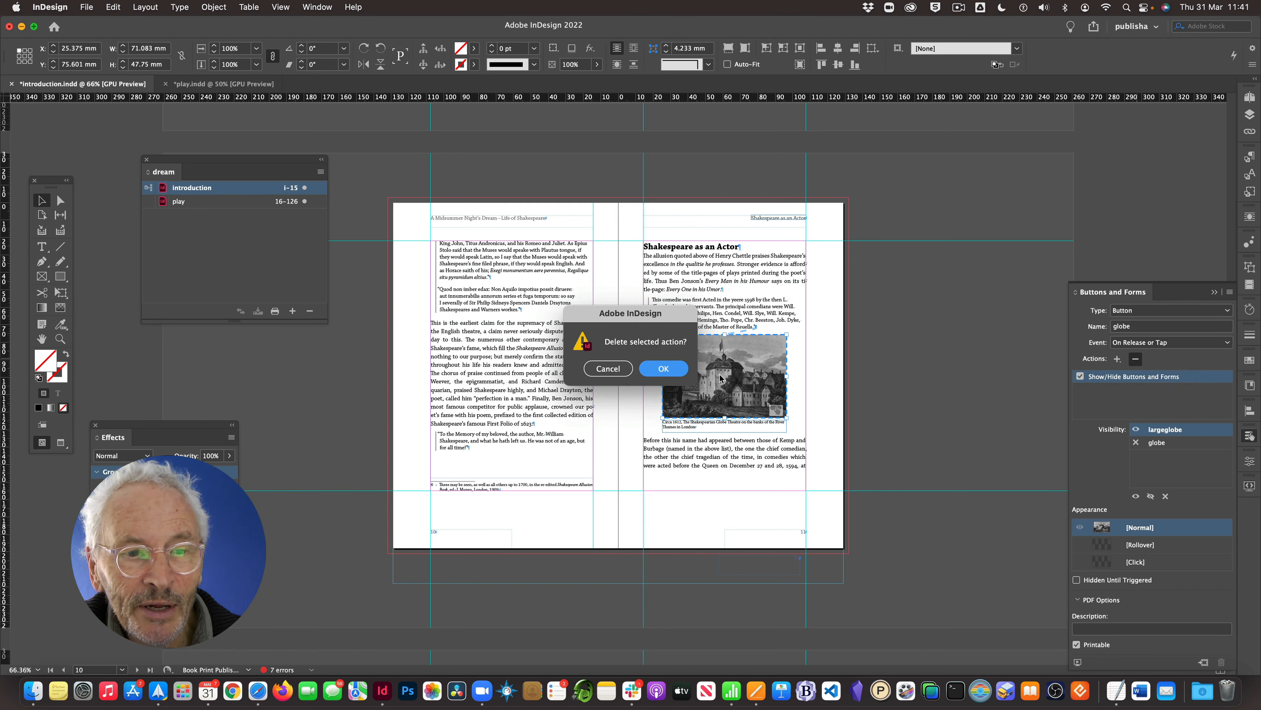
left_click(665, 367)
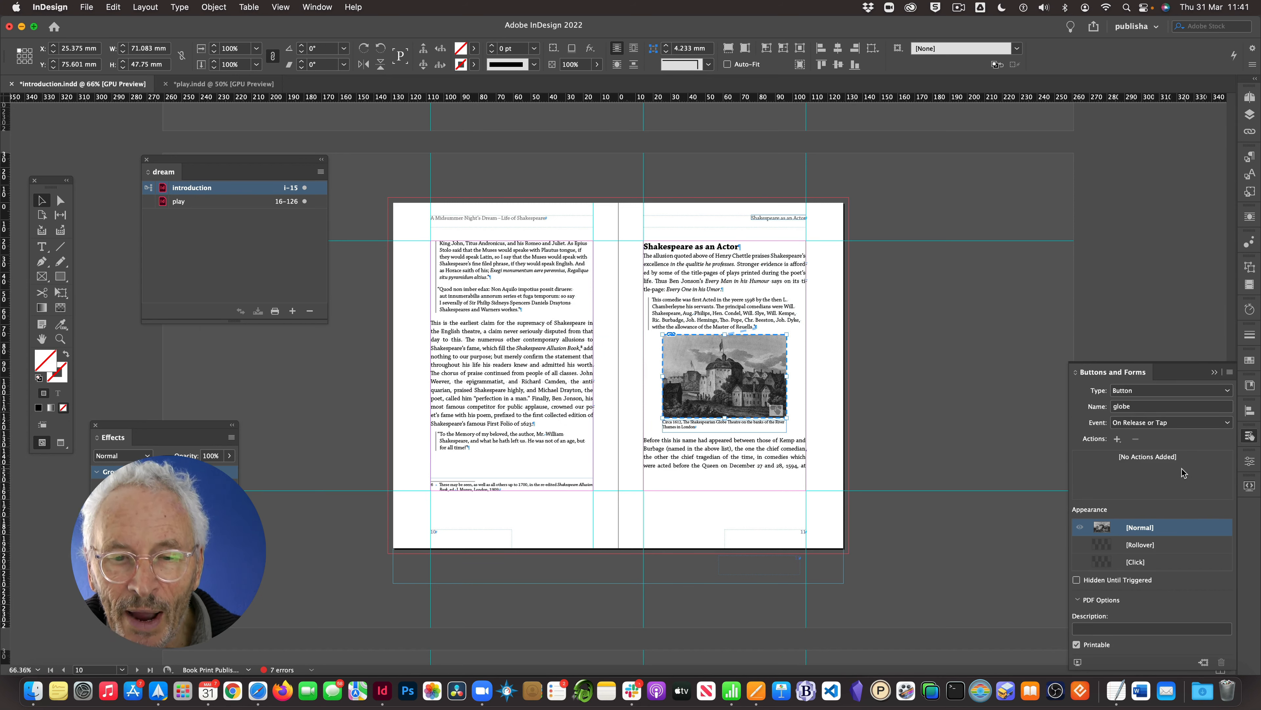
Step: Add an Animation action that plays largeglobe to the globe button and make Layer 2 visible again
left_click(1118, 440)
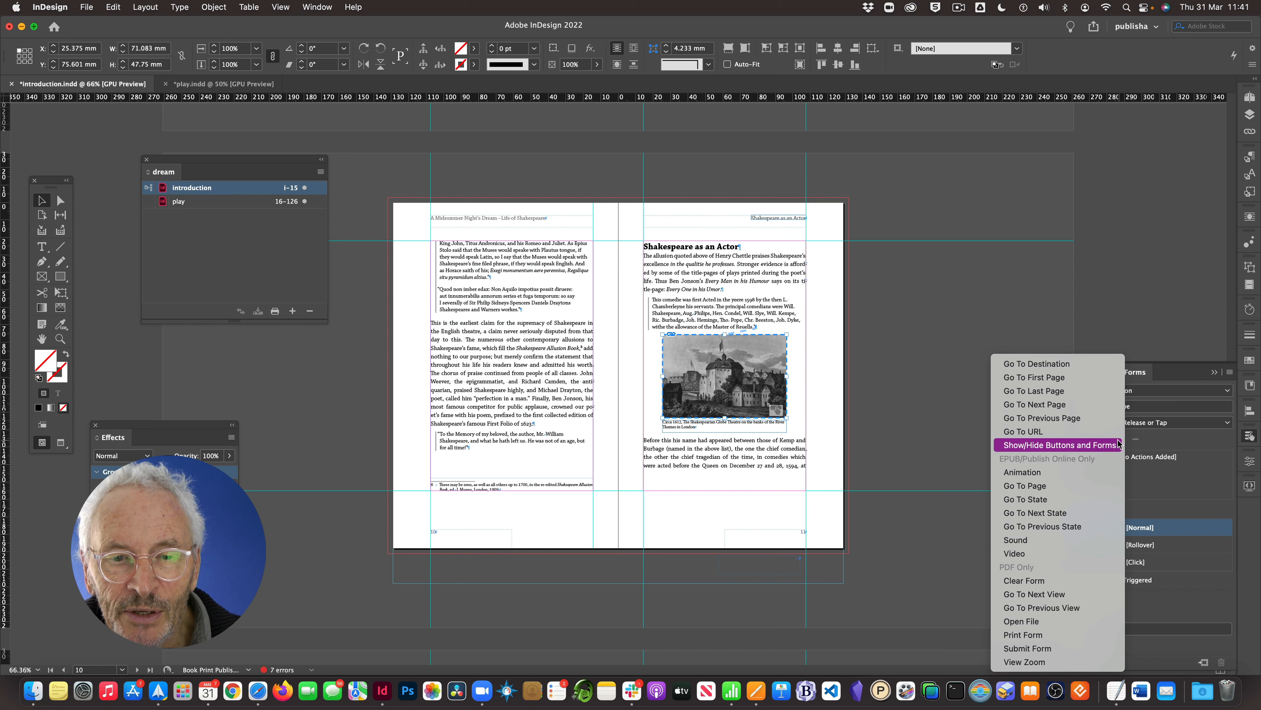
left_click(1027, 472)
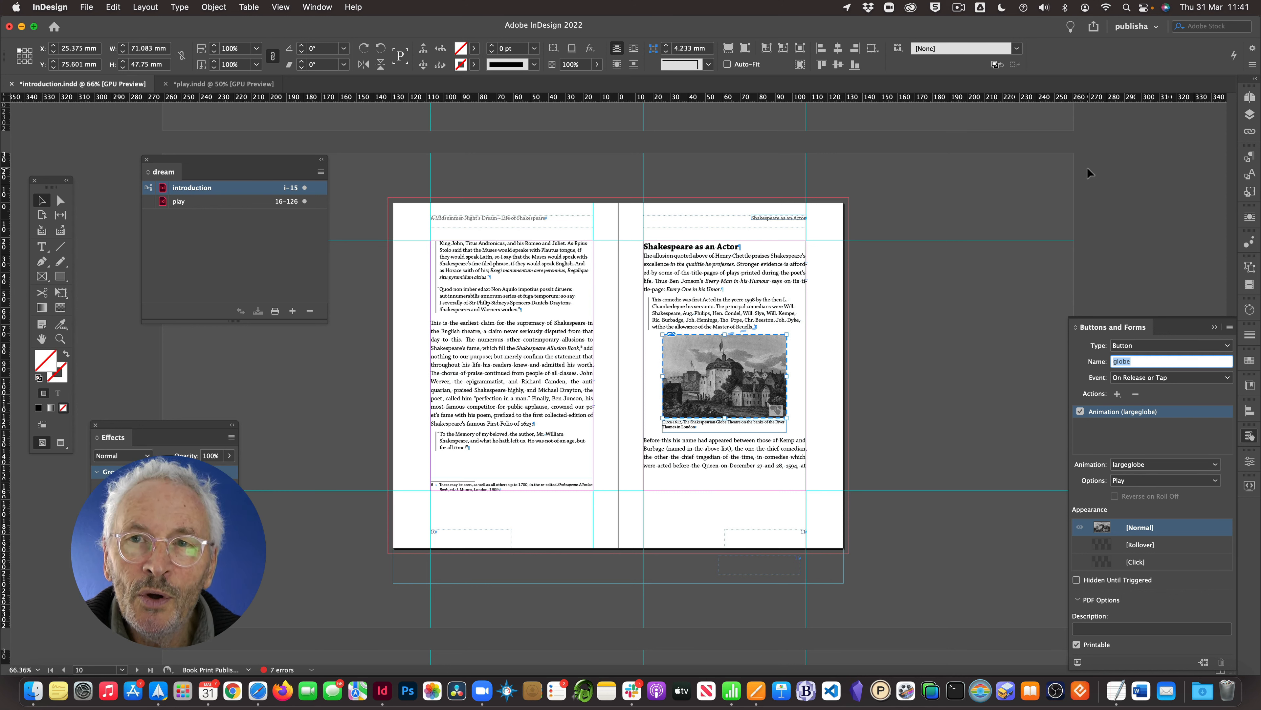
left_click(1249, 119)
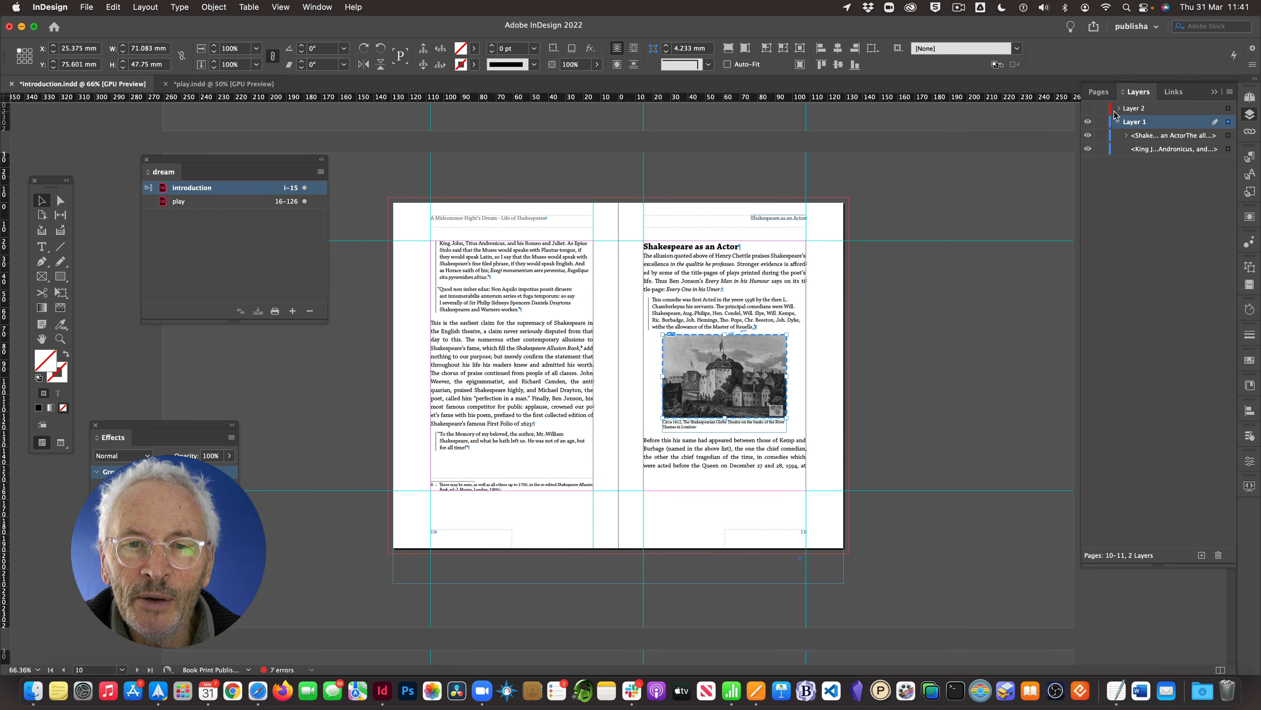
left_click(1087, 108)
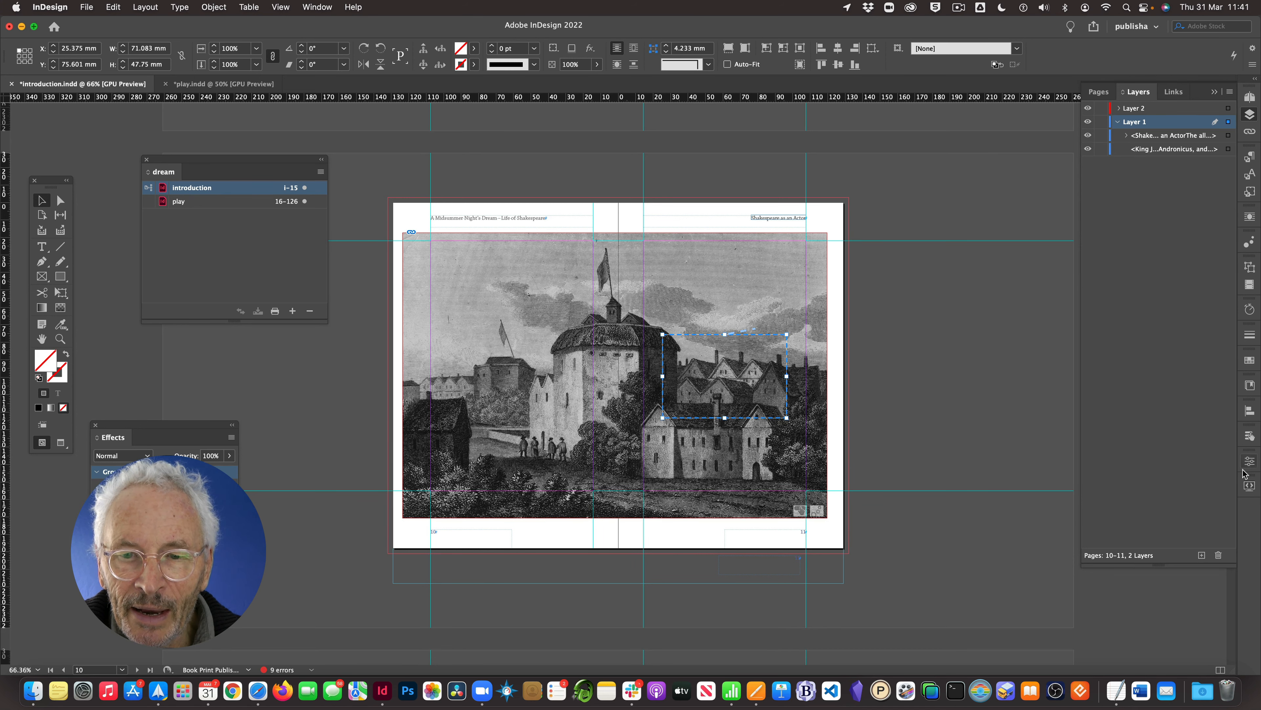
Step: Preview the page 10–11 spread and test the large engraving's fly-in and closing through its picture buttons
left_click(1249, 487)
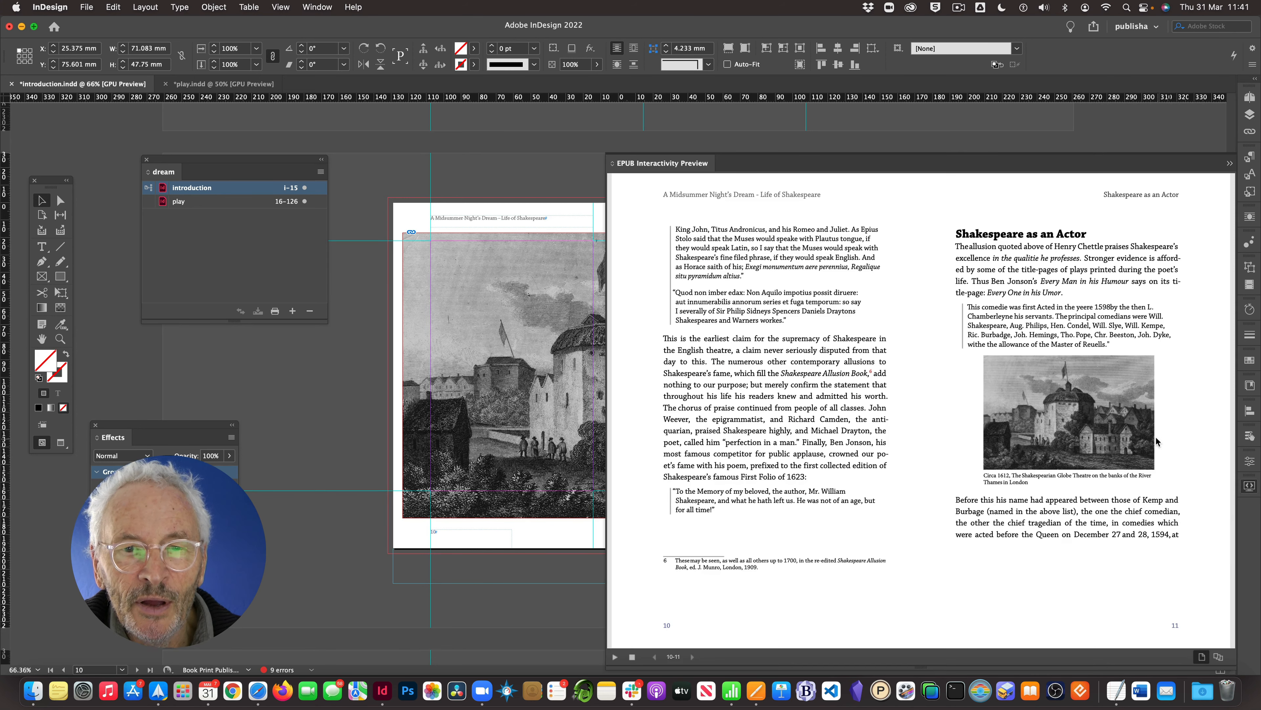
left_click(615, 659)
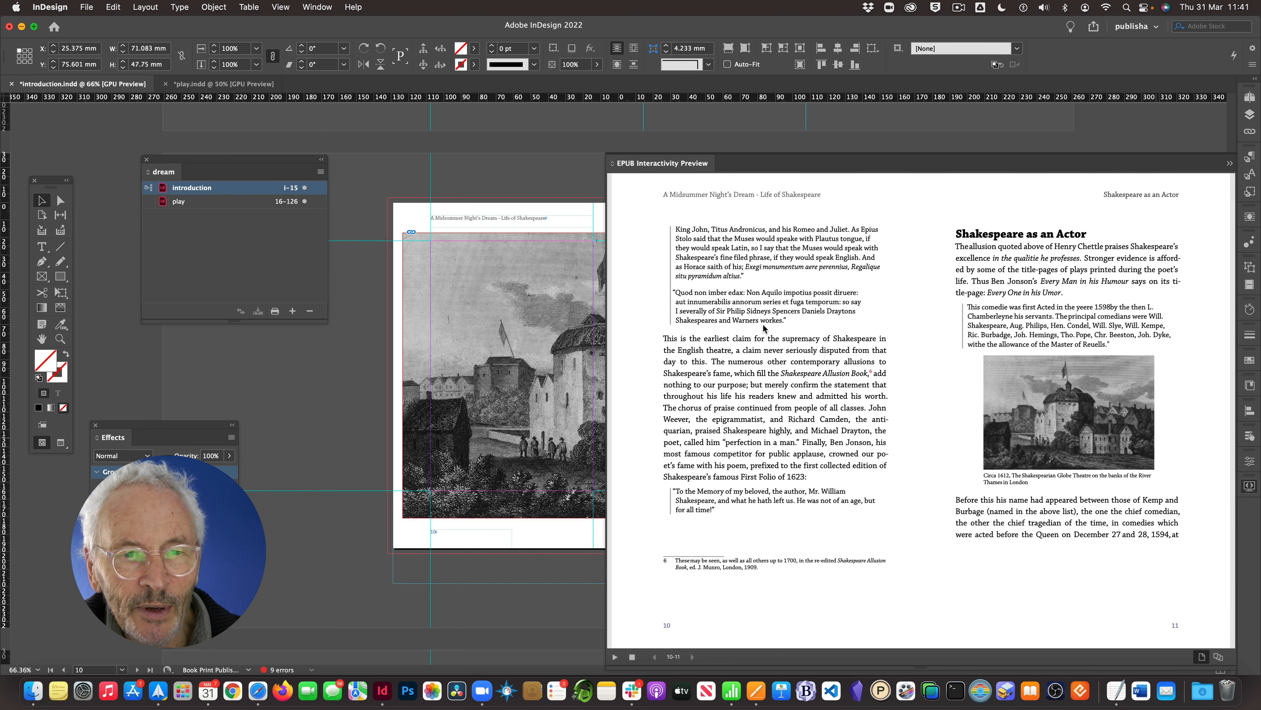
left_click(1050, 382)
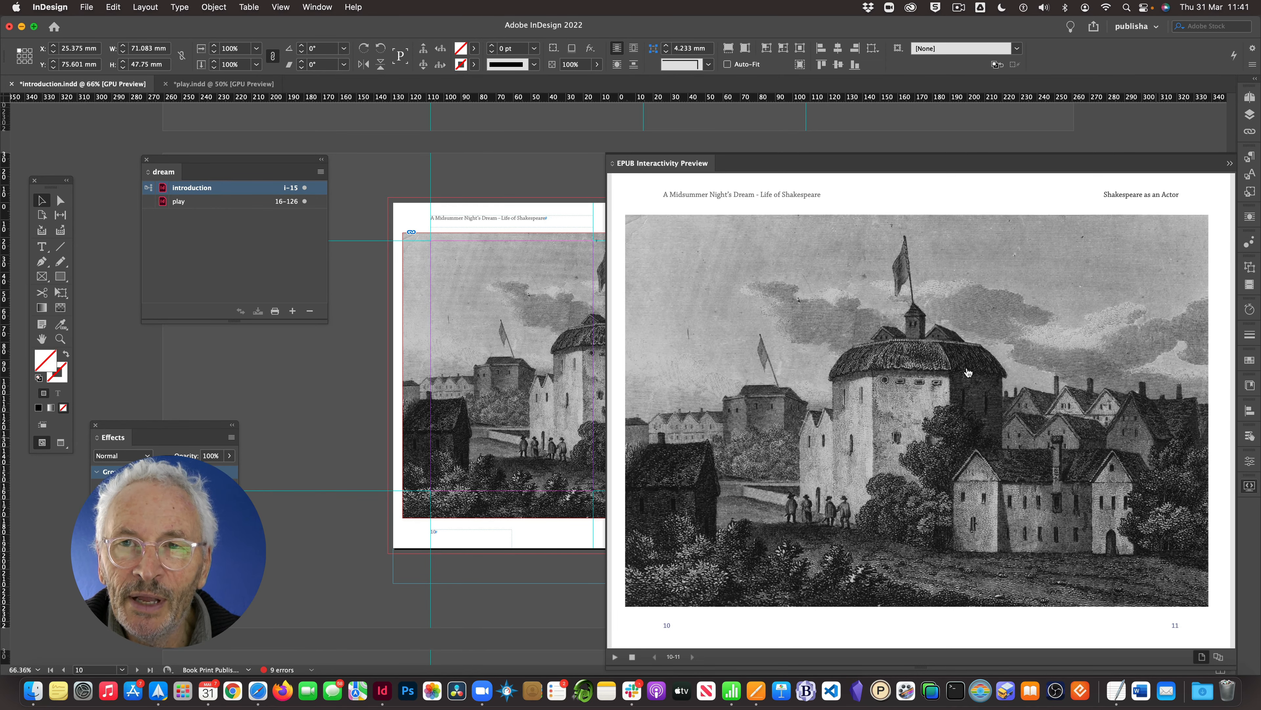
left_click(951, 369)
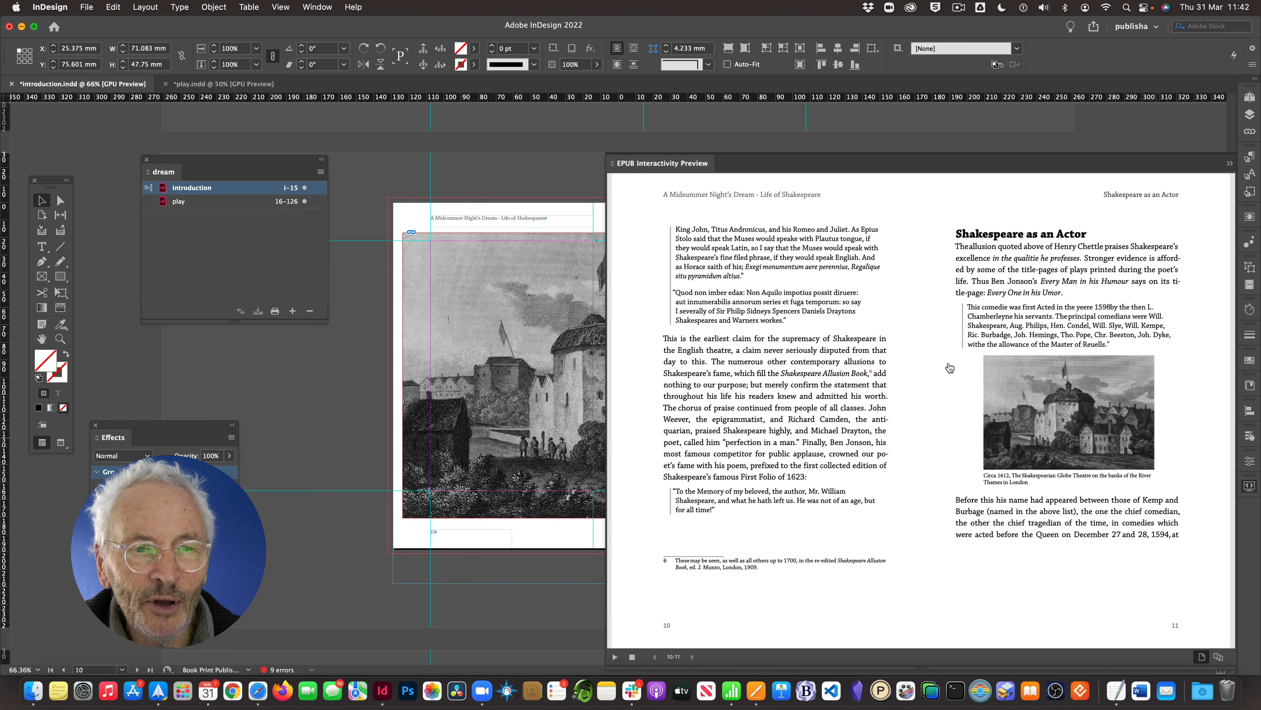
left_click(1040, 388)
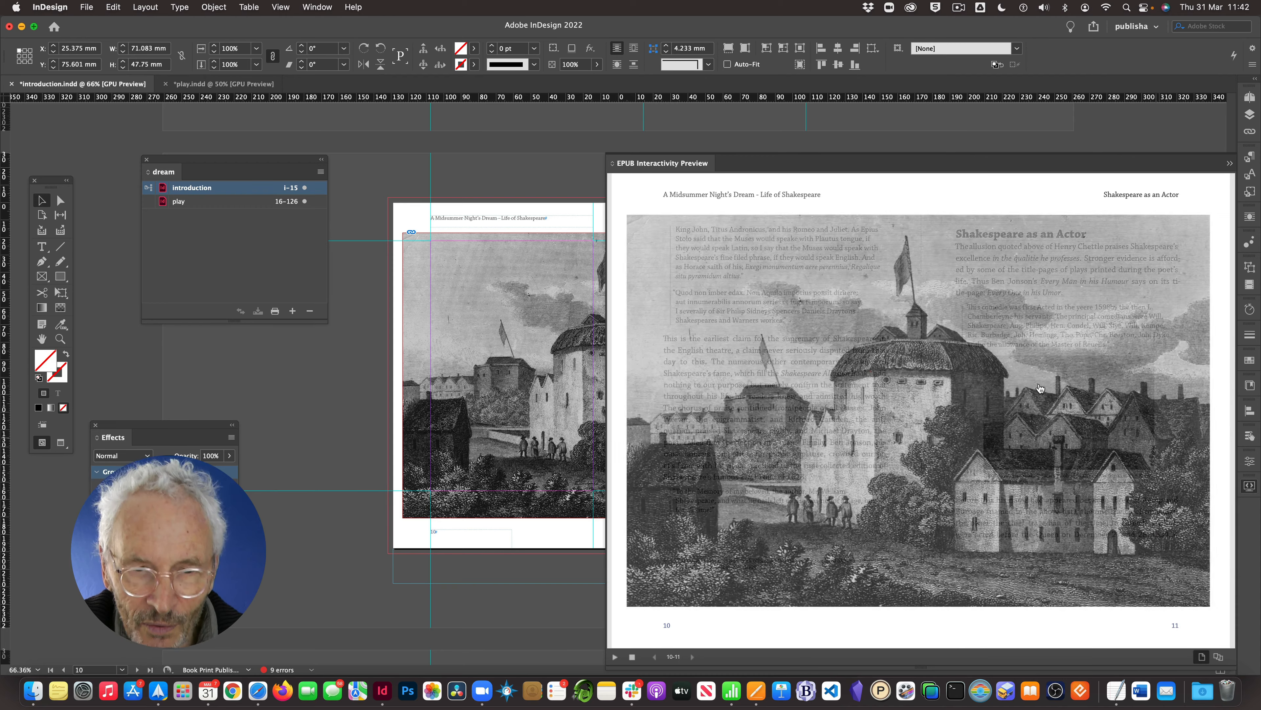
left_click(946, 383)
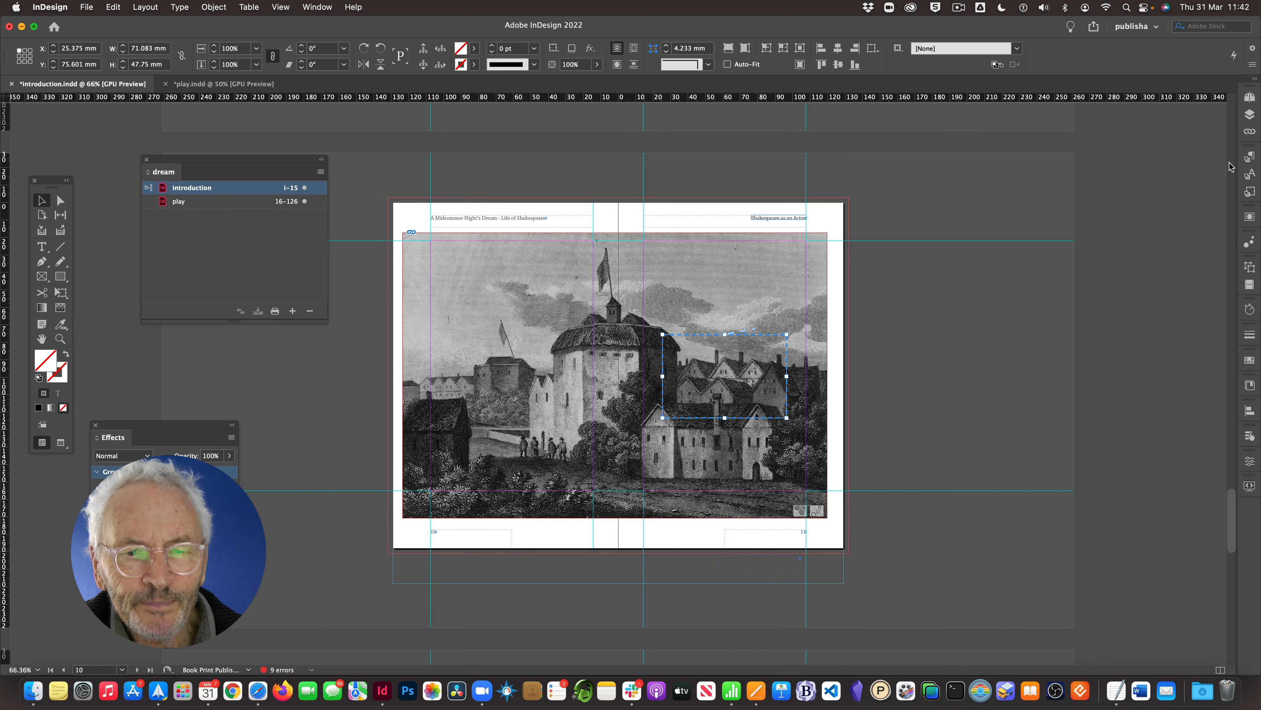
left_click(1230, 164)
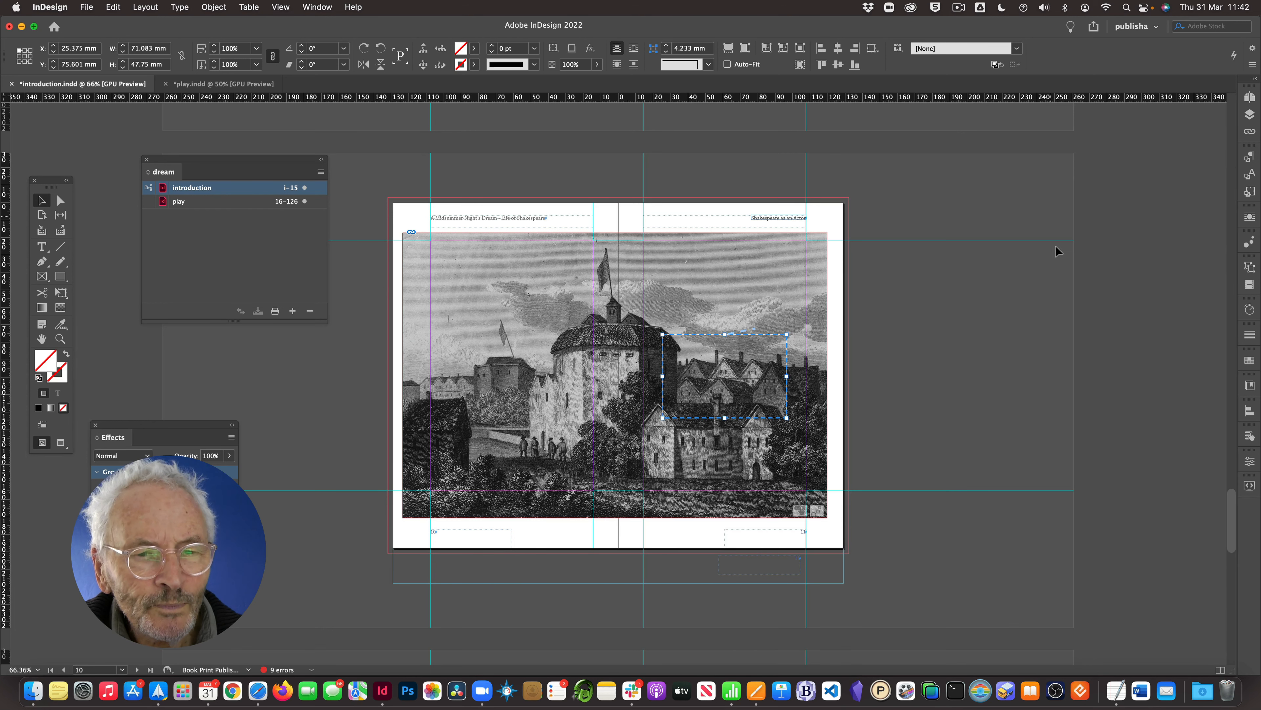
left_click(955, 262)
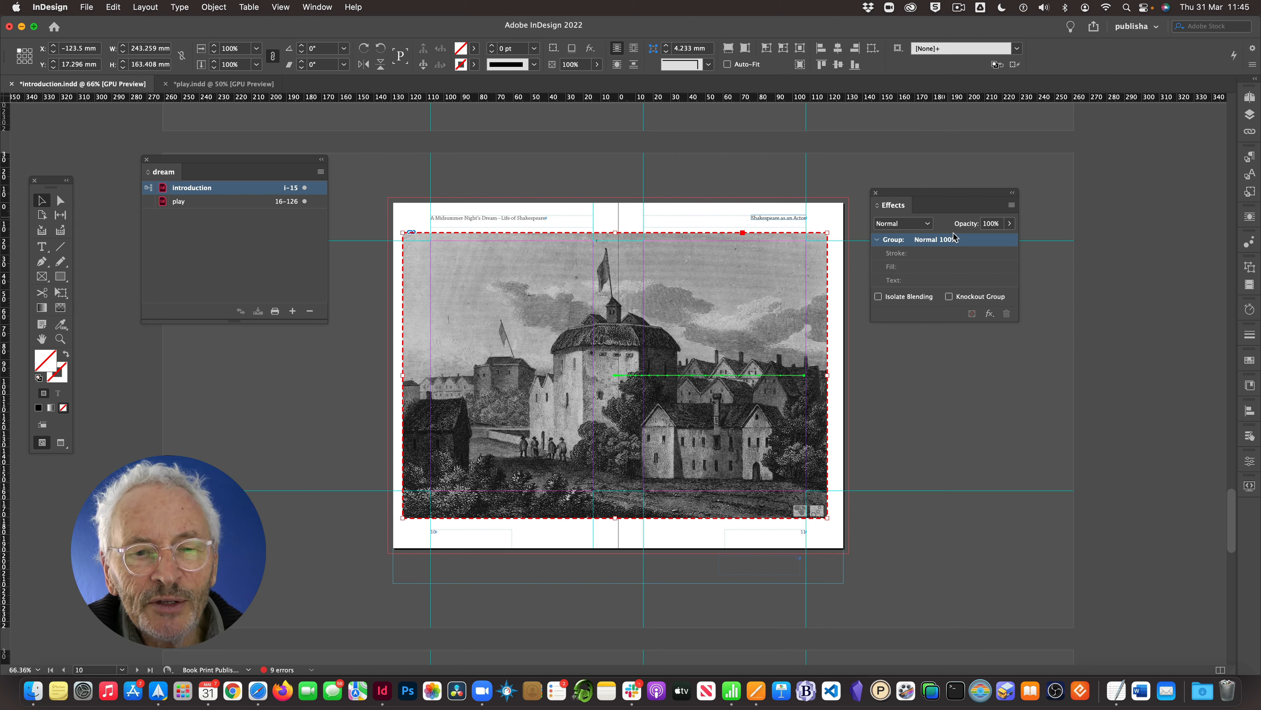
left_click(990, 313)
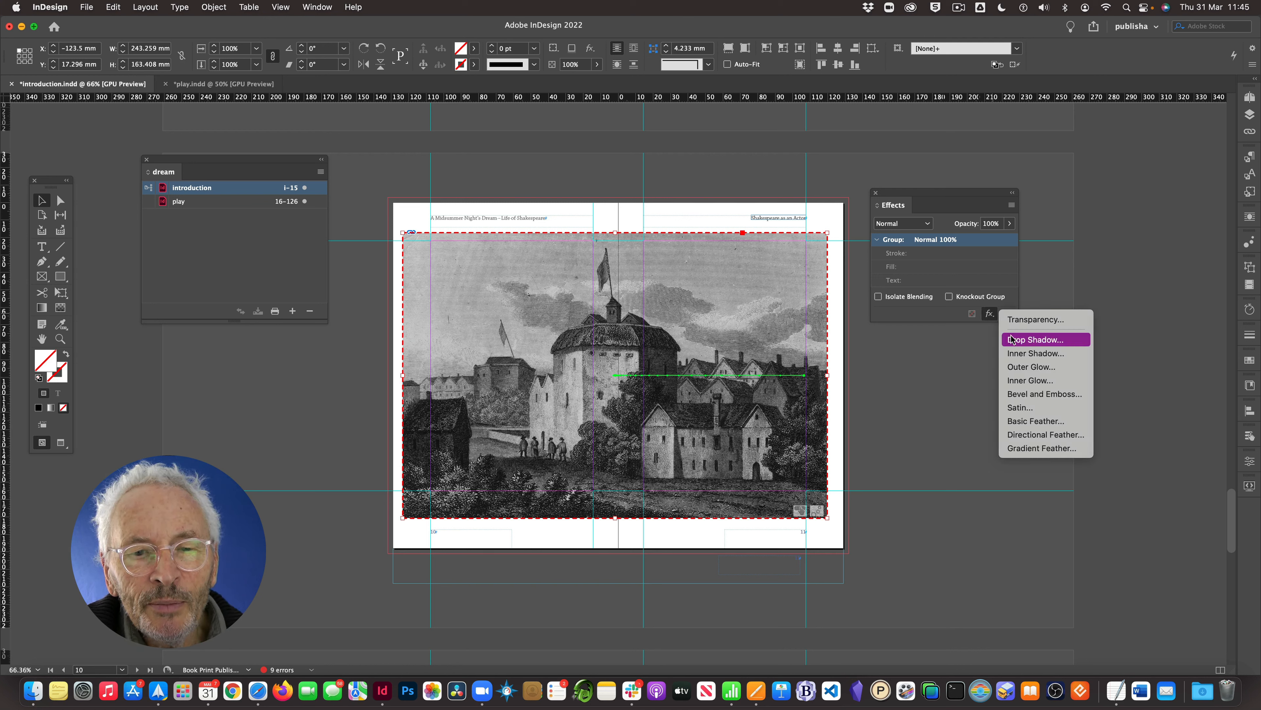
left_click(1024, 367)
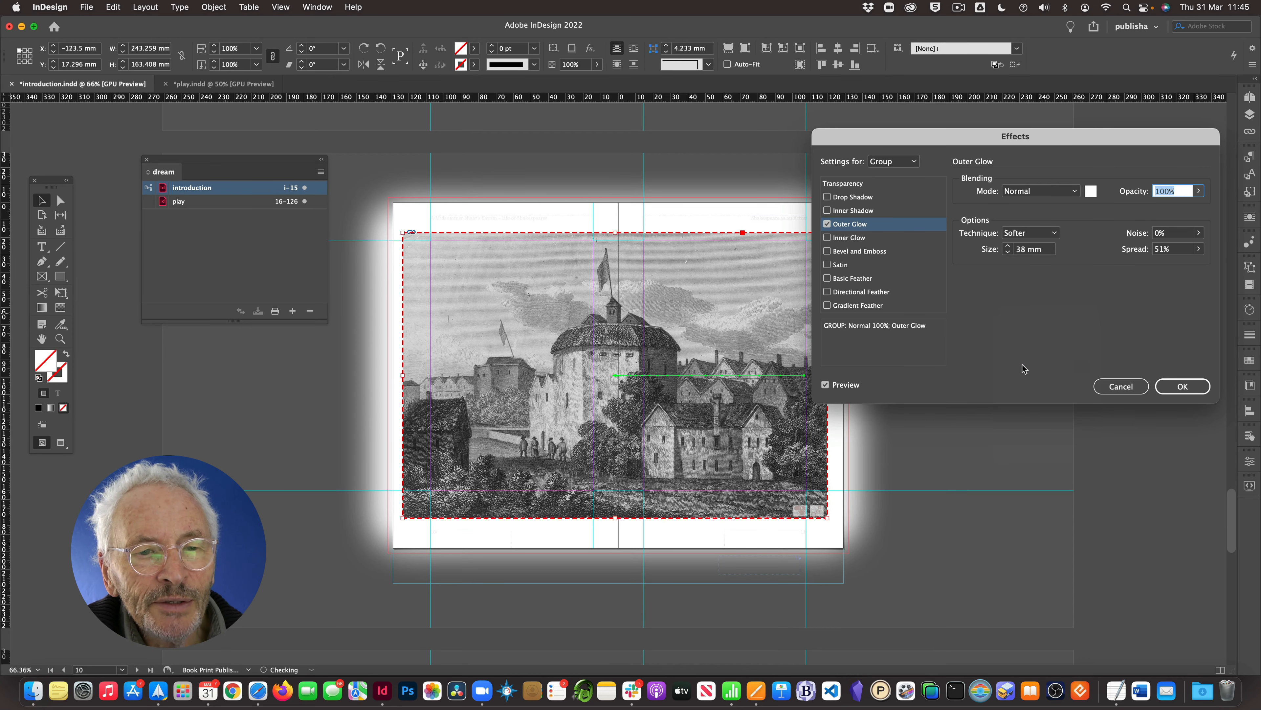
left_click(1119, 386)
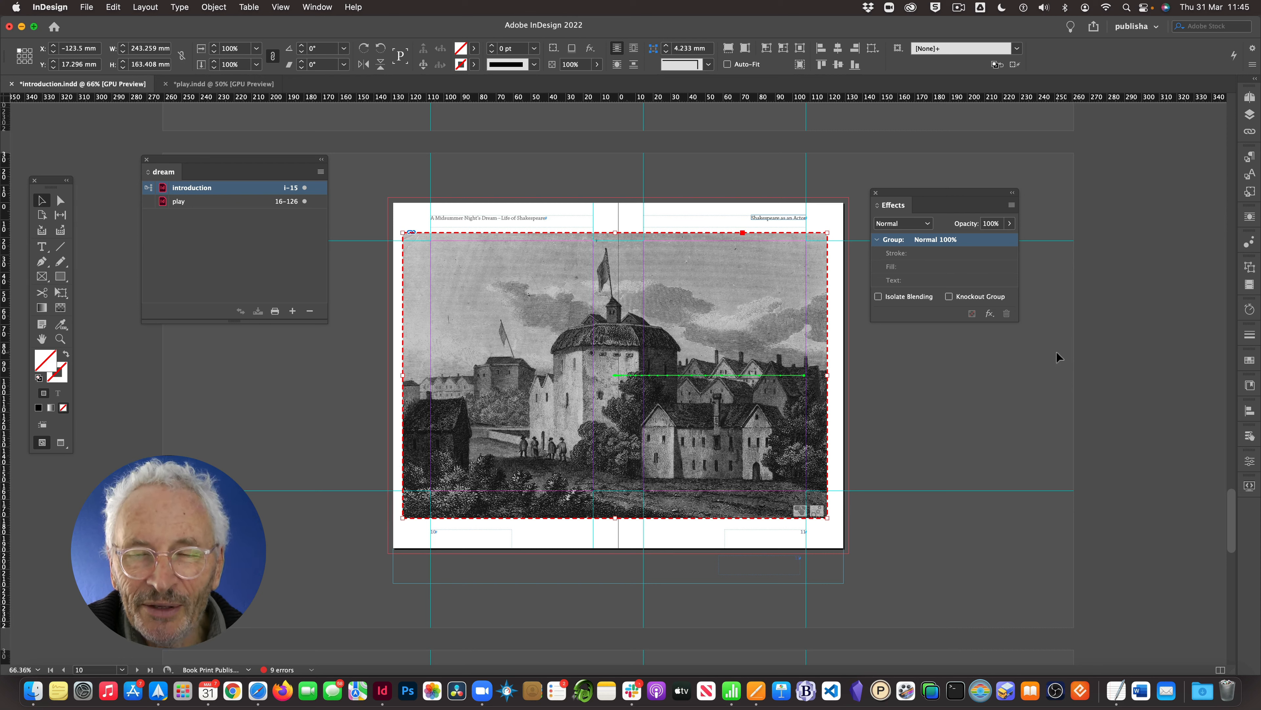
Step: Apply a white Outer Glow to the large engraving inside its group: Normal mode, 100% opacity, Softer technique, 39 mm size, 63% spread
double_click(473, 275)
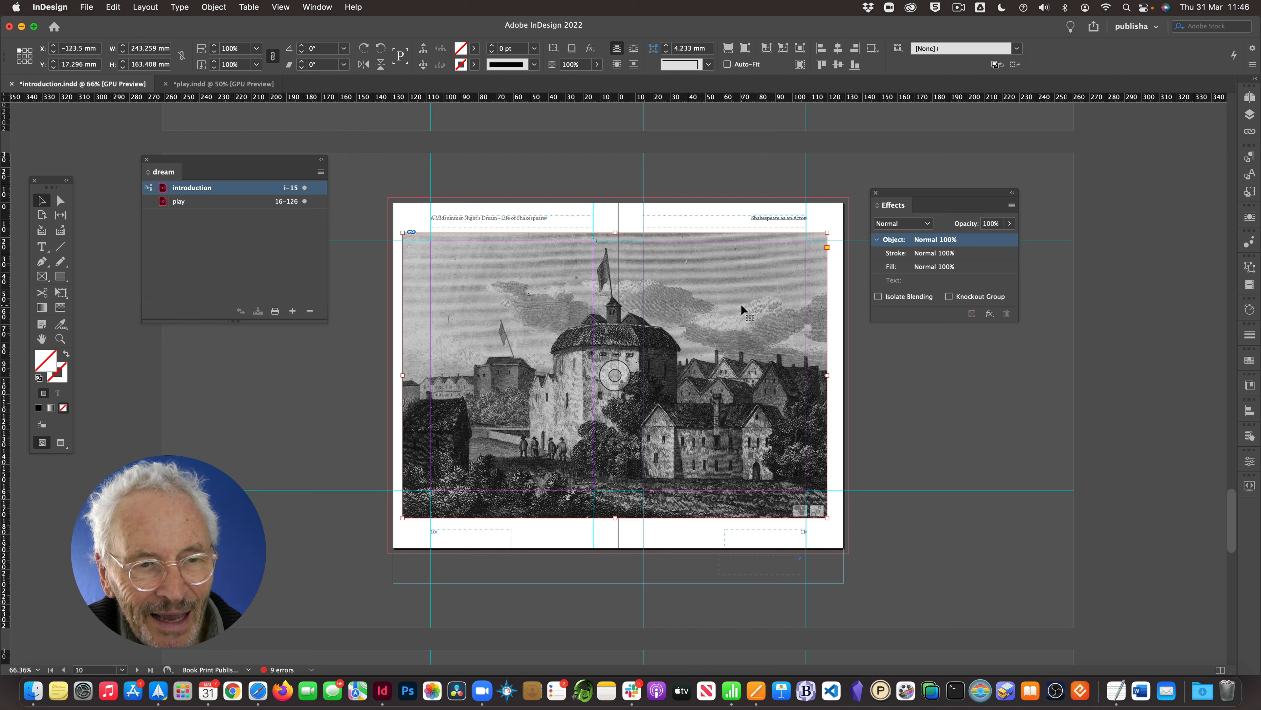
left_click(990, 314)
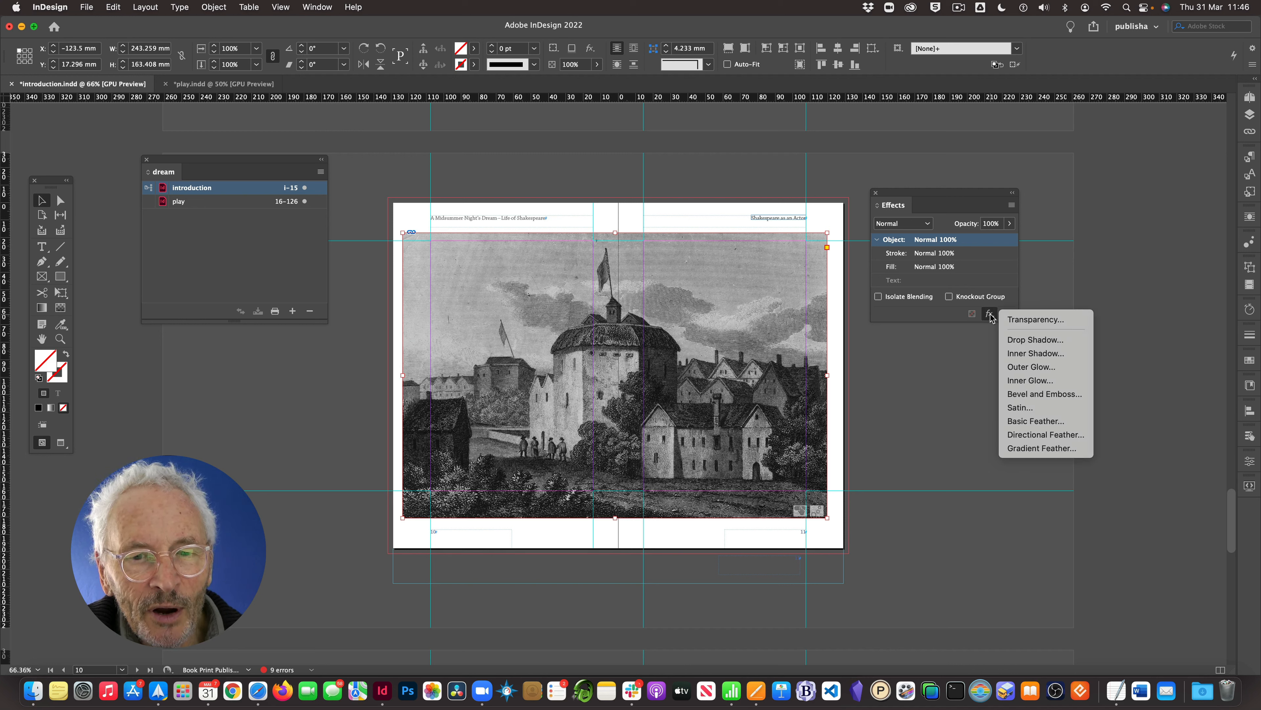
left_click(1022, 366)
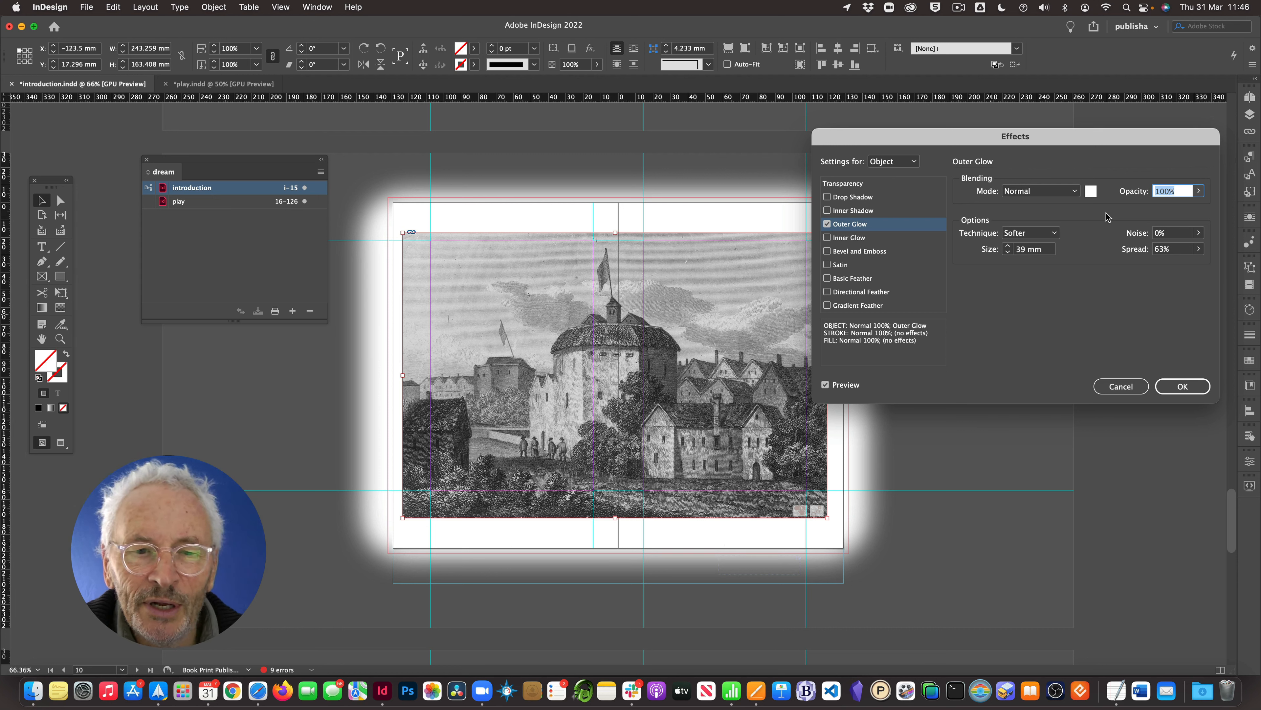
left_click(1183, 387)
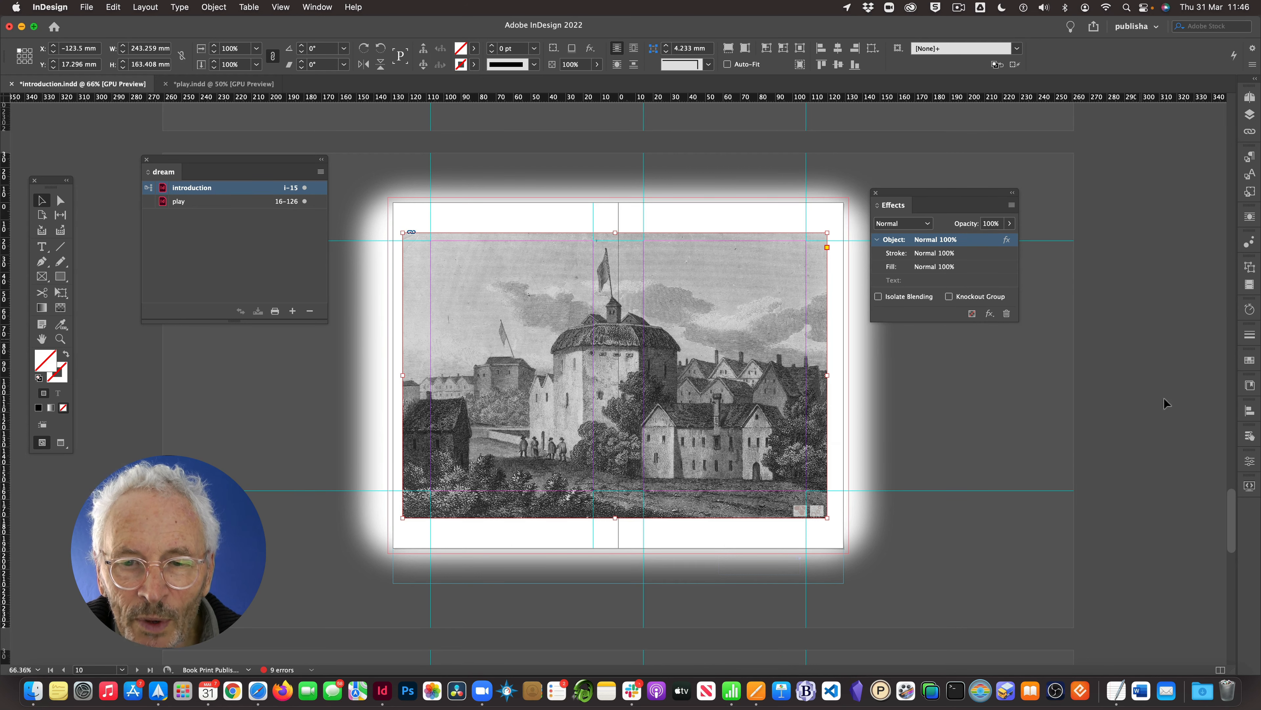
Step: Preview the page 10–11 spread and test revealing the glowing large engraving from the small picture and closing it
left_click(1250, 487)
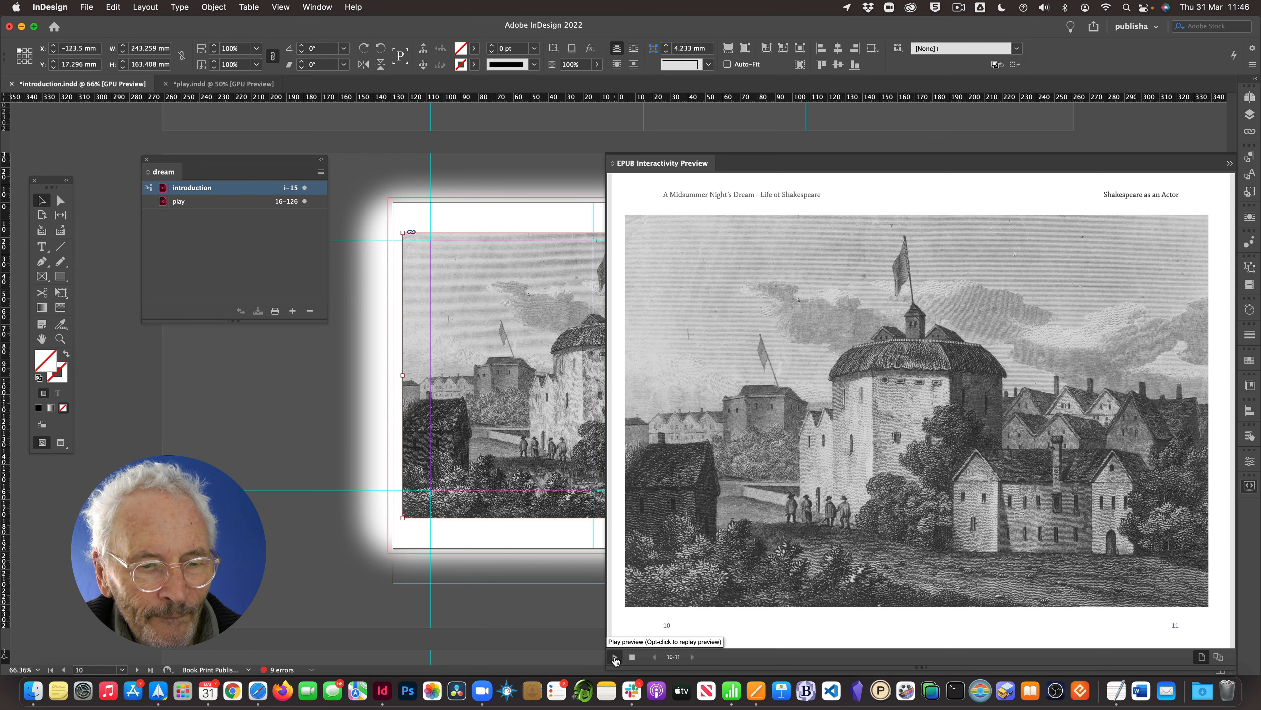
left_click(615, 657)
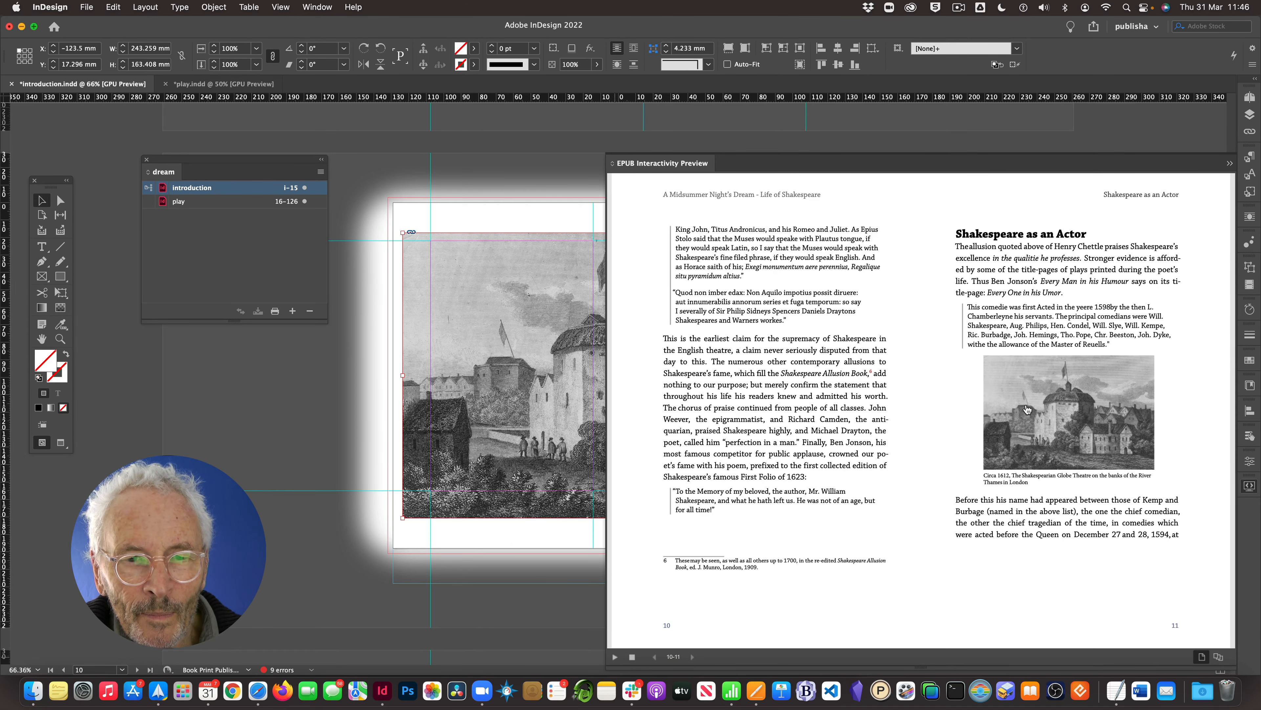
left_click(1027, 410)
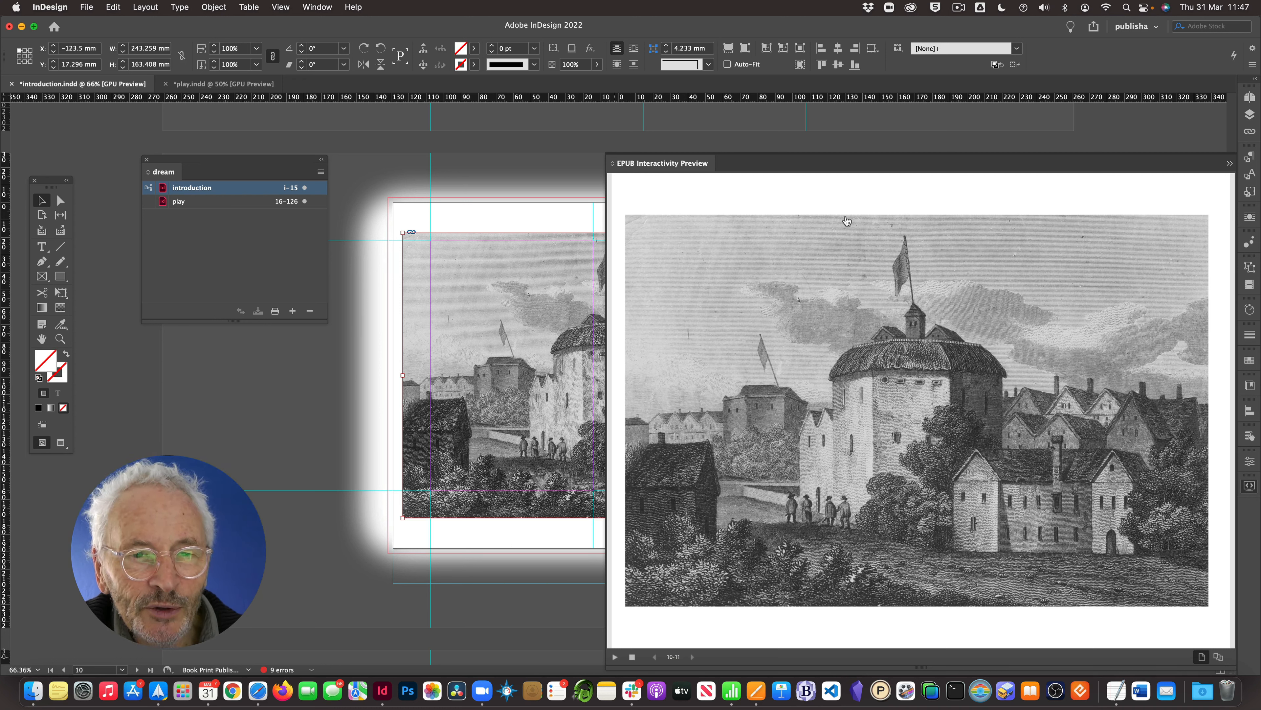
left_click(823, 194)
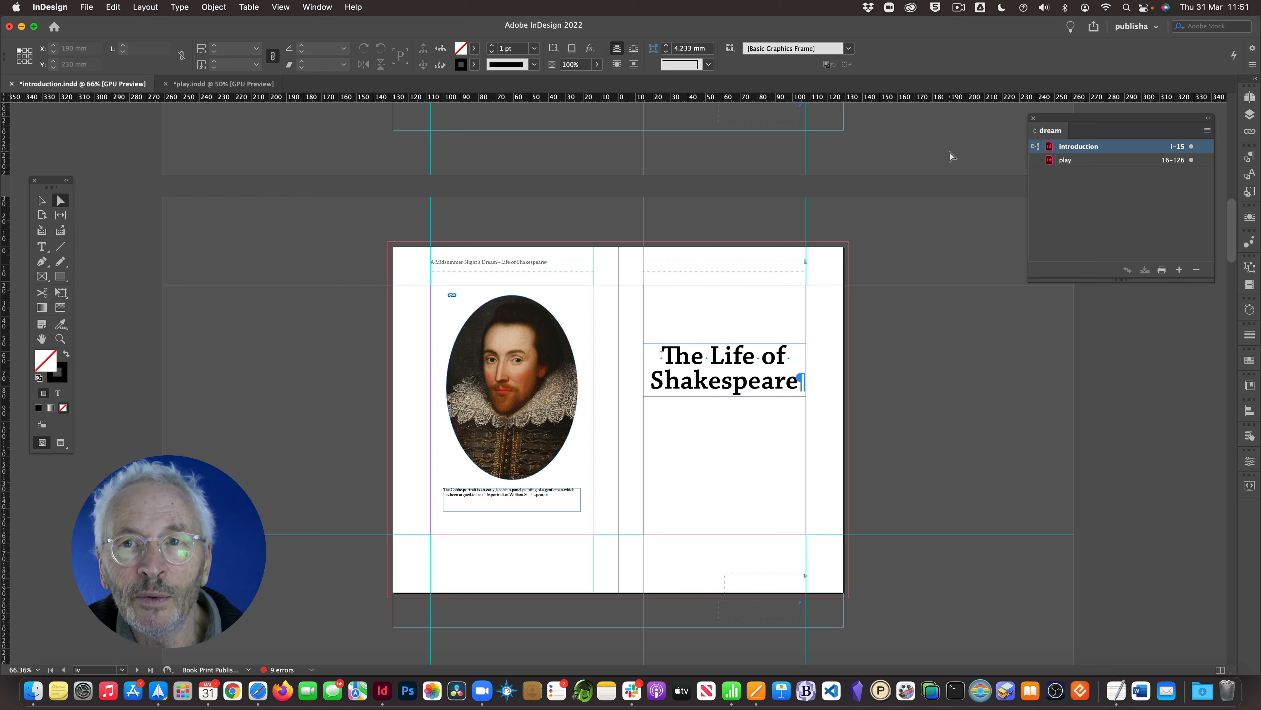
Step: Move the oval Shakespeare portrait group with its caption off the page onto the pasteboard beside the Life of Shakespeare spread
left_click(42, 200)
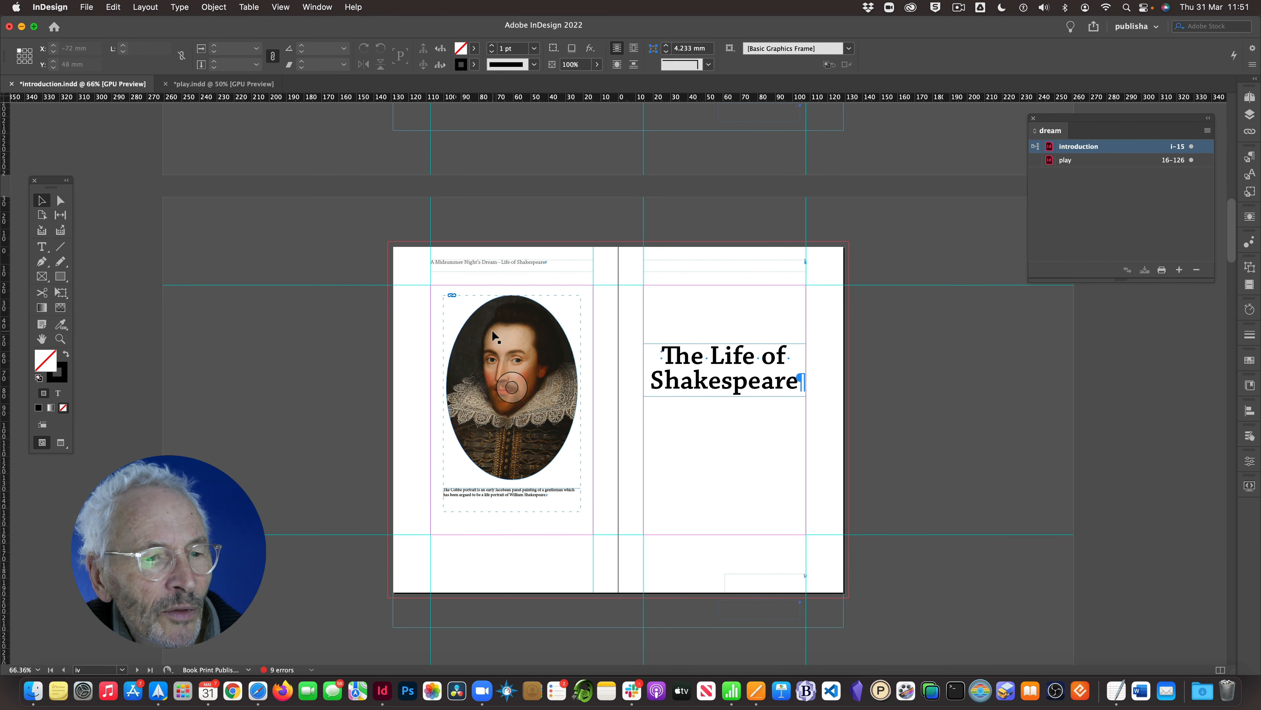
left_click(60, 201)
left_click(533, 365)
left_click(554, 349)
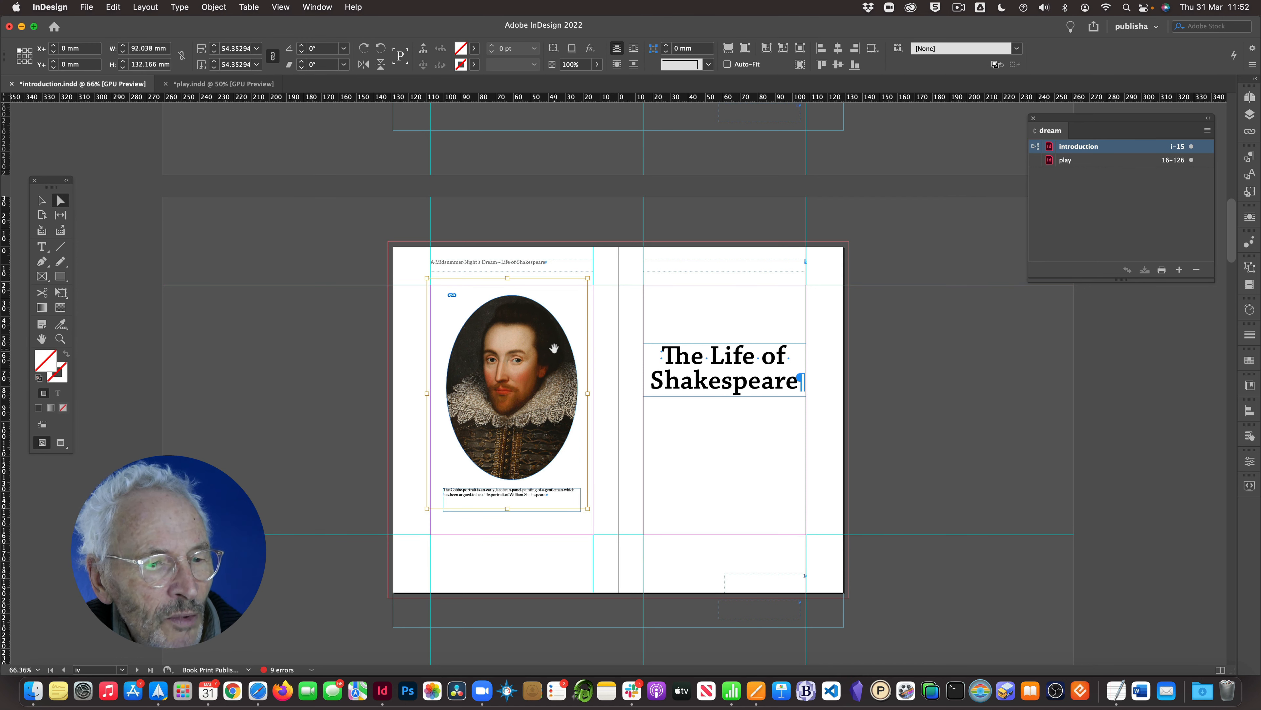
left_click(315, 358)
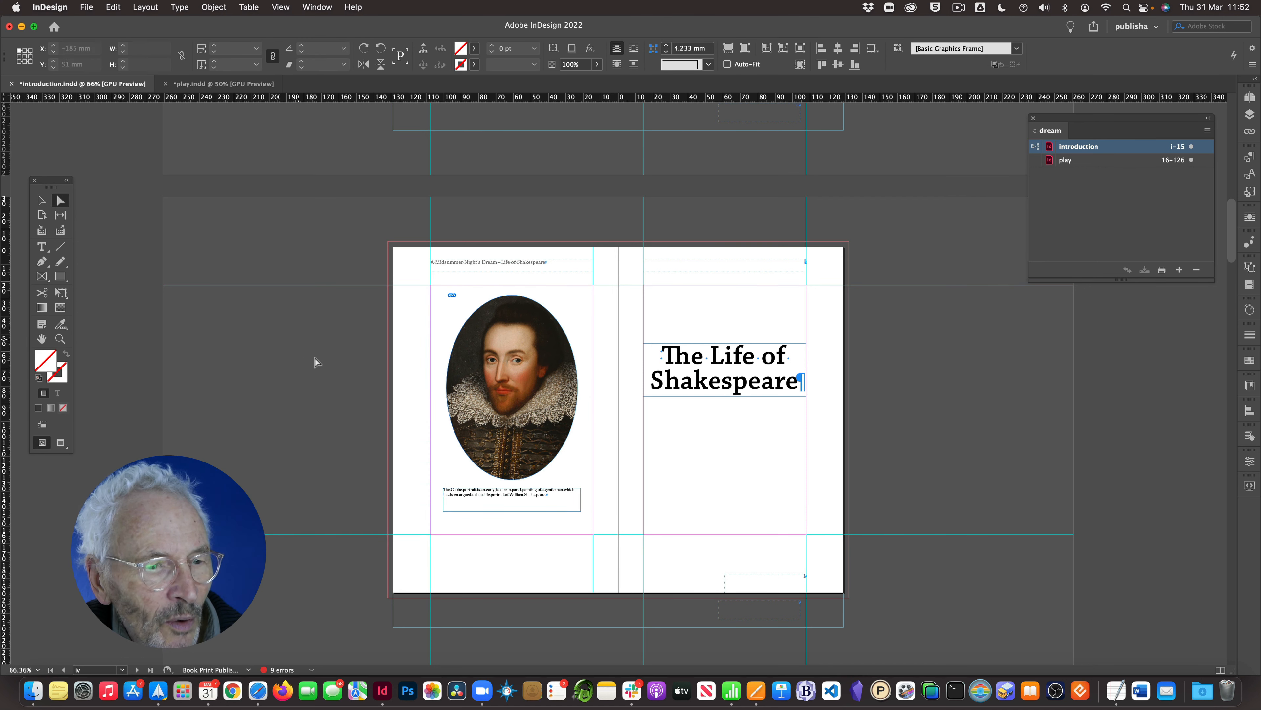
left_click(486, 435)
left_click(41, 200)
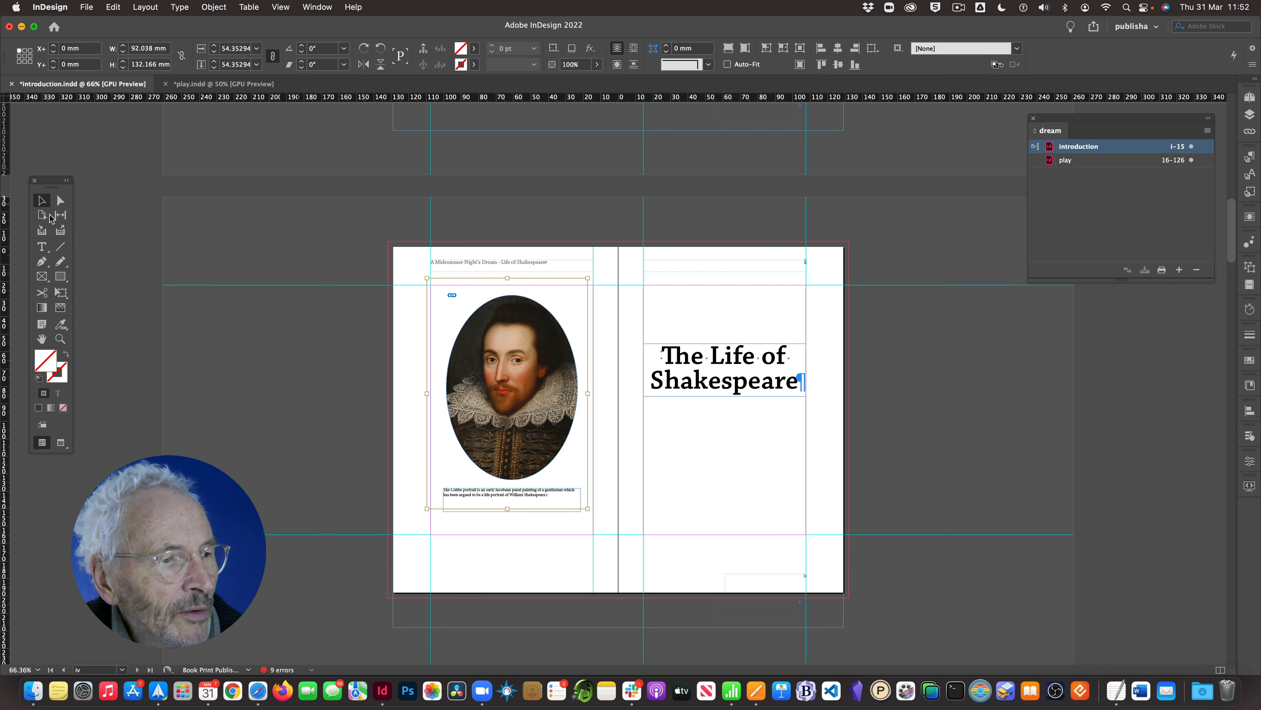
left_click(243, 368)
left_click(474, 418)
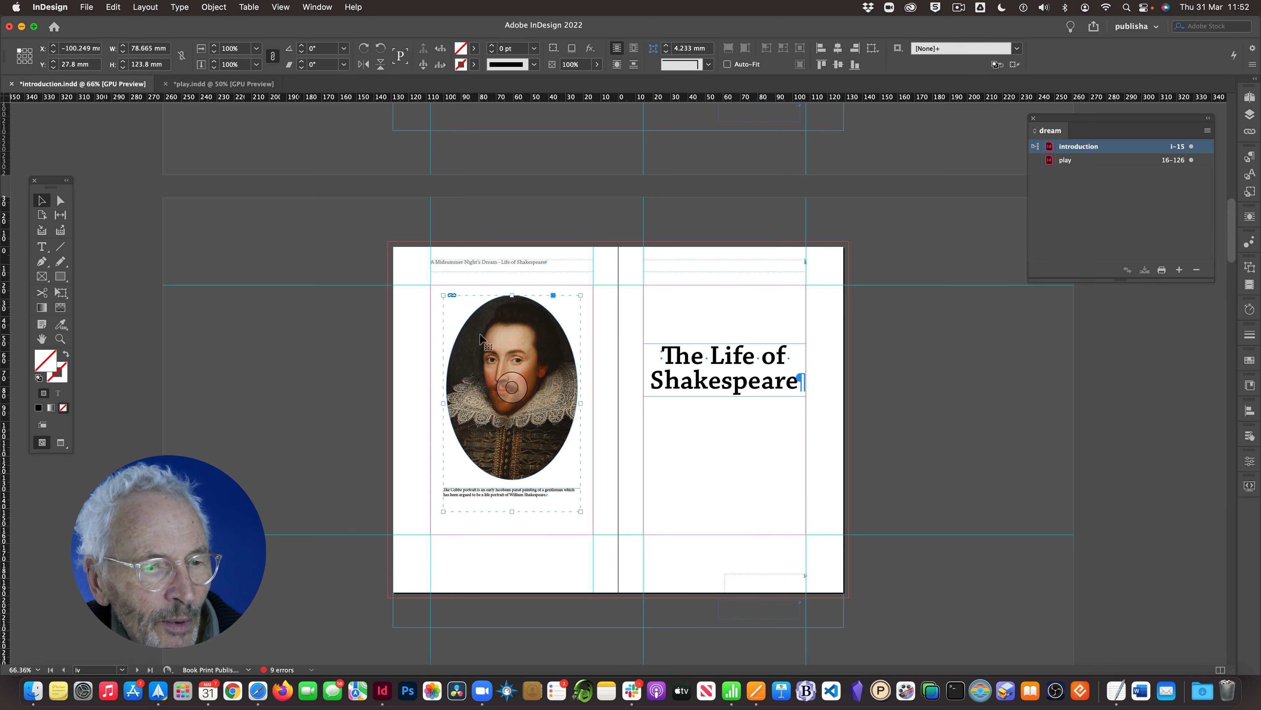
left_click_drag(477, 339, 232, 310)
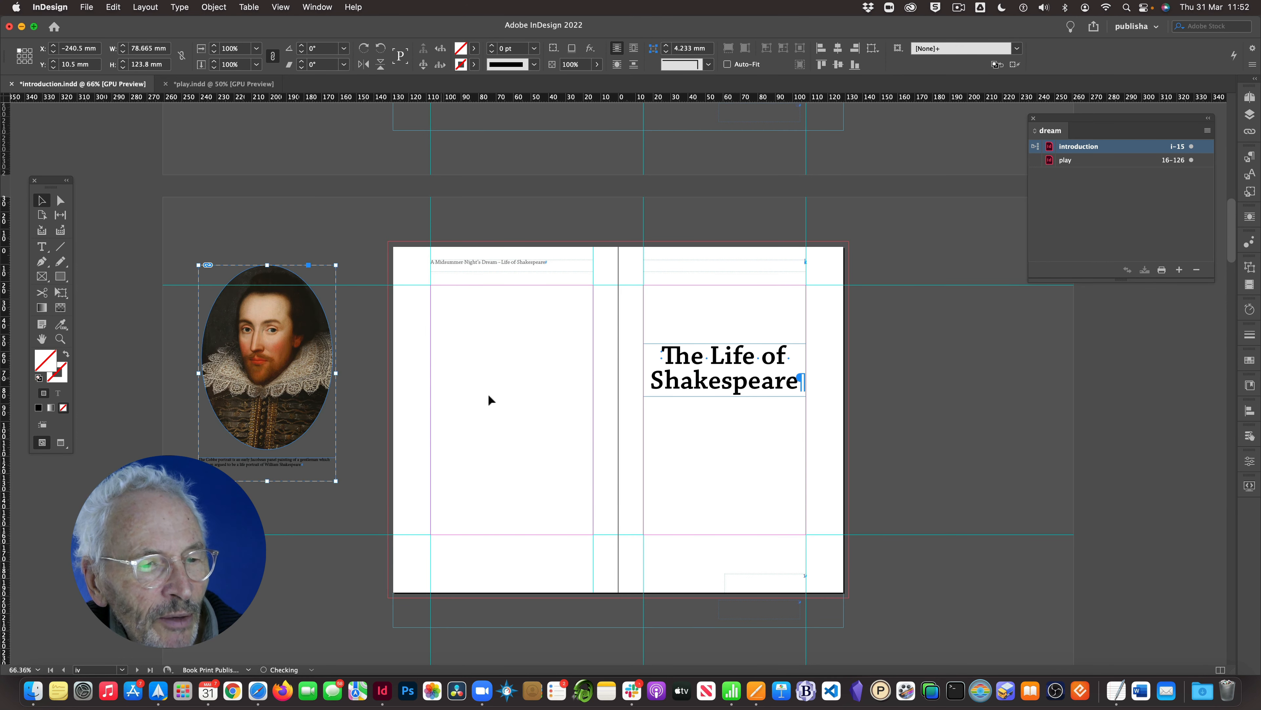
Step: Start placing an image and browse from dreamwork2022_week9 through images and portraits to the sequence folder
scroll(507, 377, "down", 2)
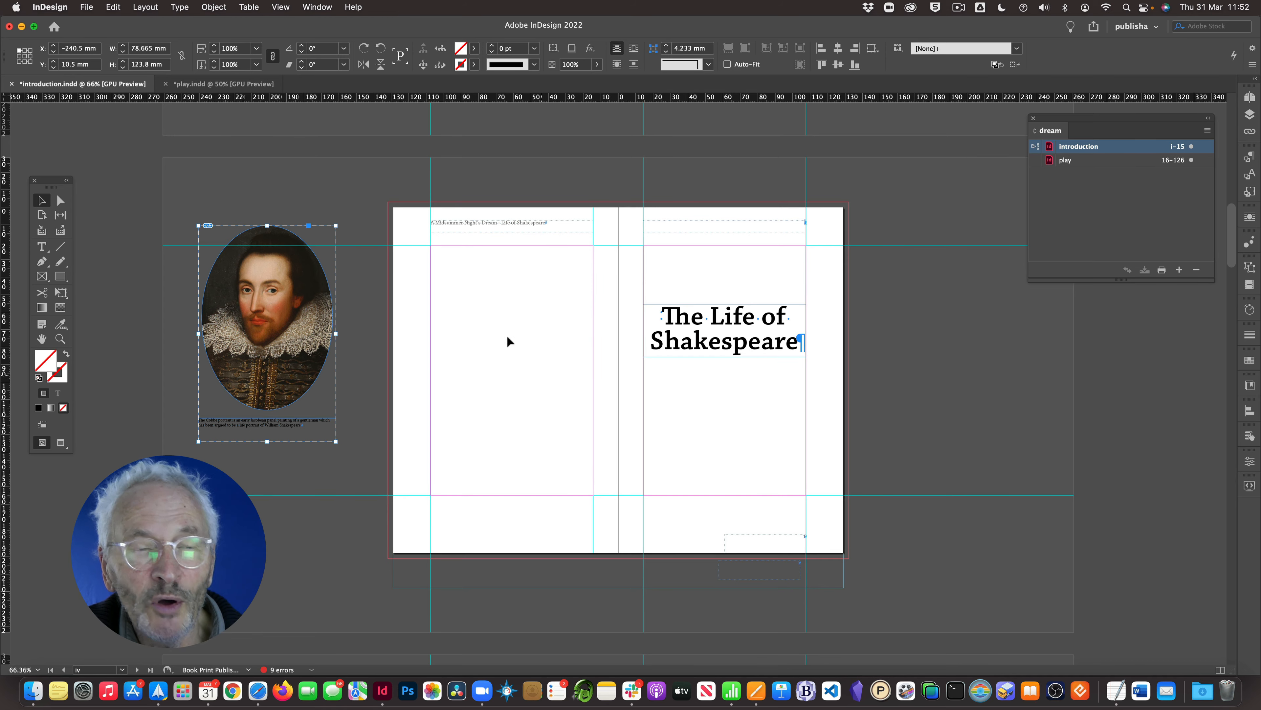
mouse_move(1, 1)
left_click(107, 119)
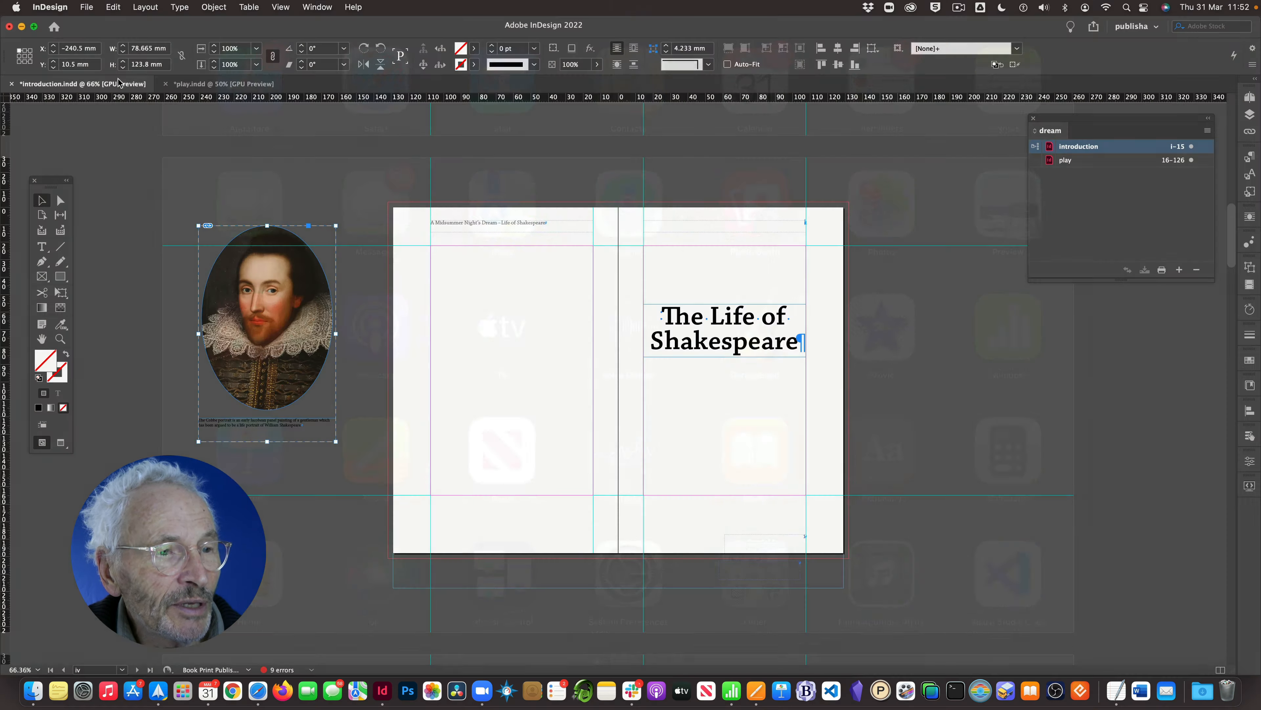
left_click(85, 7)
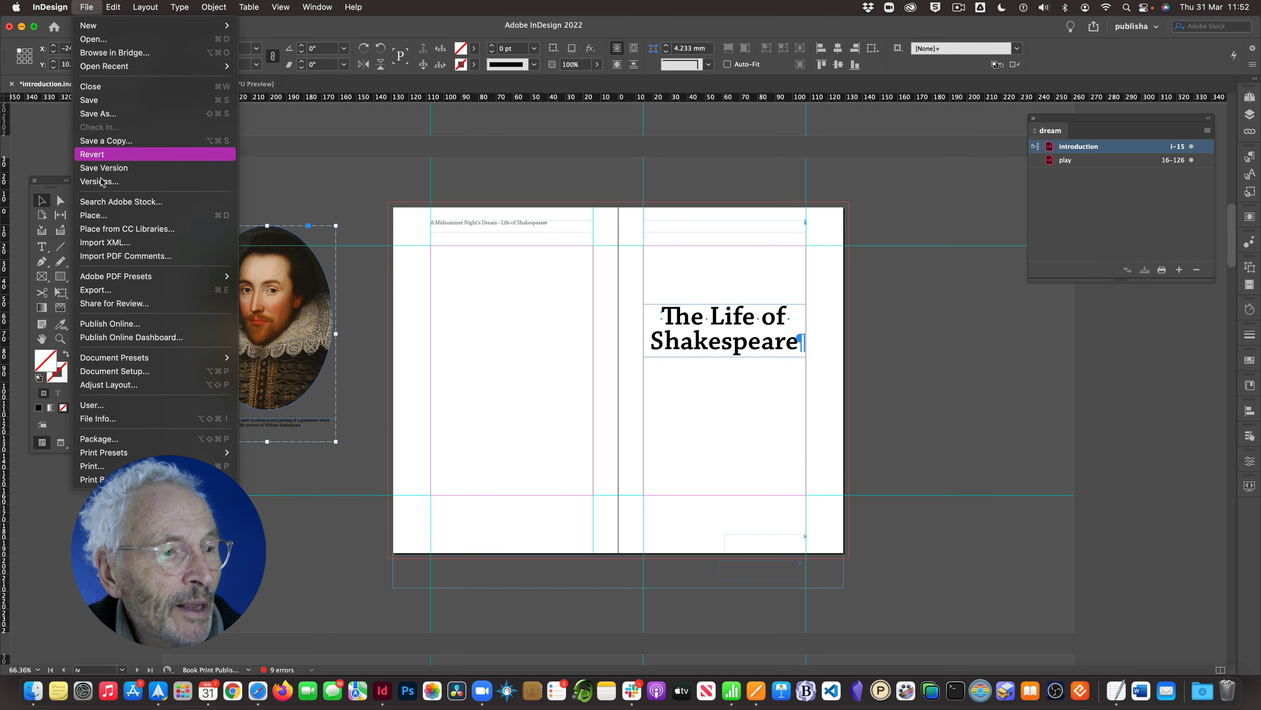
left_click(107, 215)
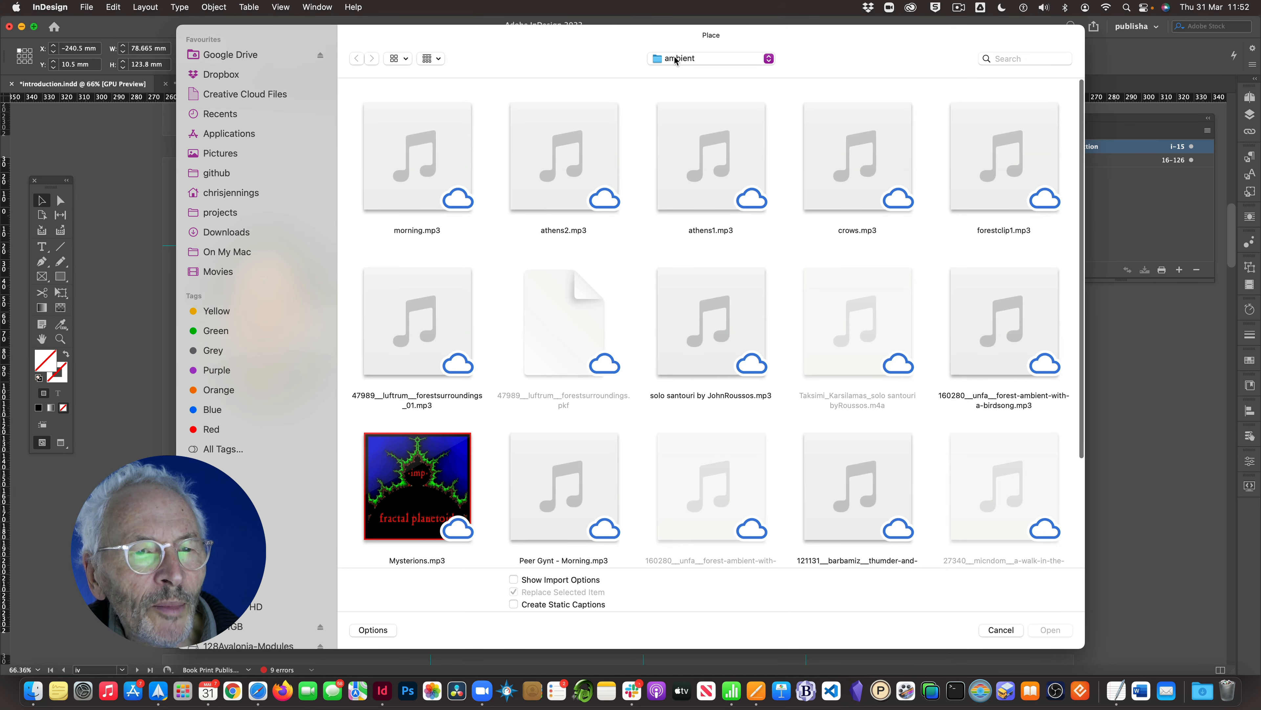
left_click(675, 59)
left_click(662, 96)
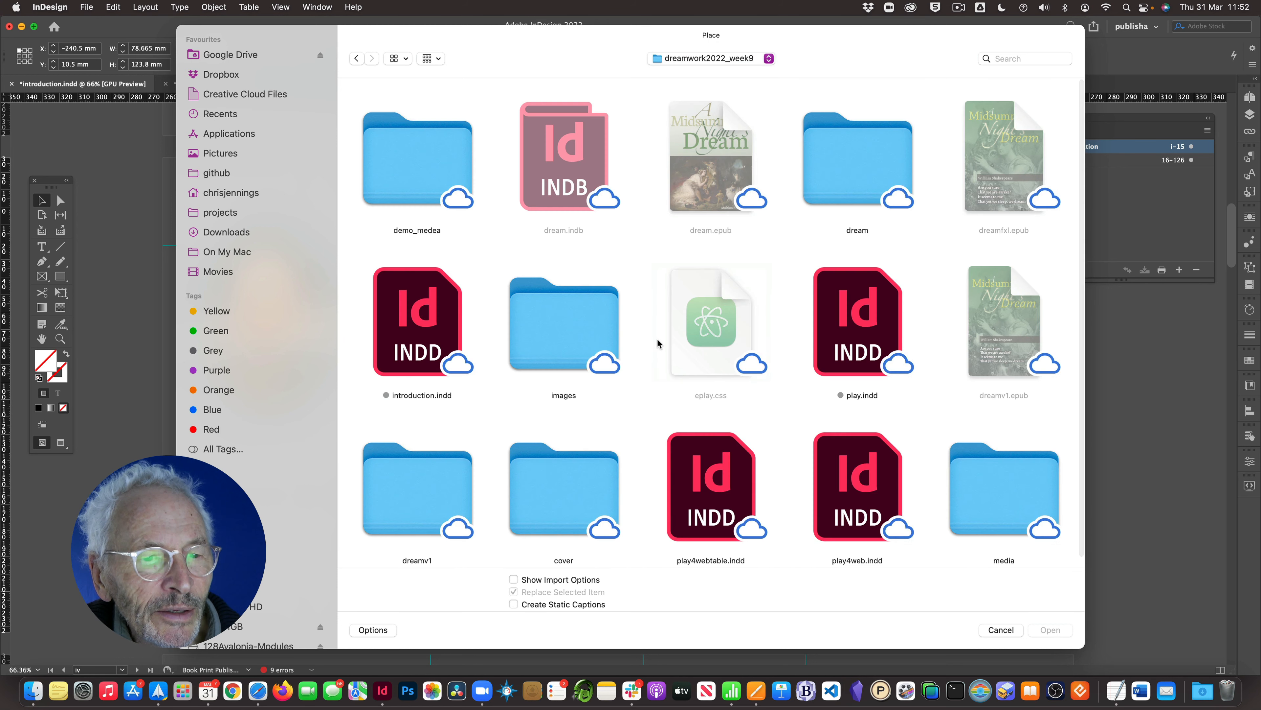
double_click(579, 335)
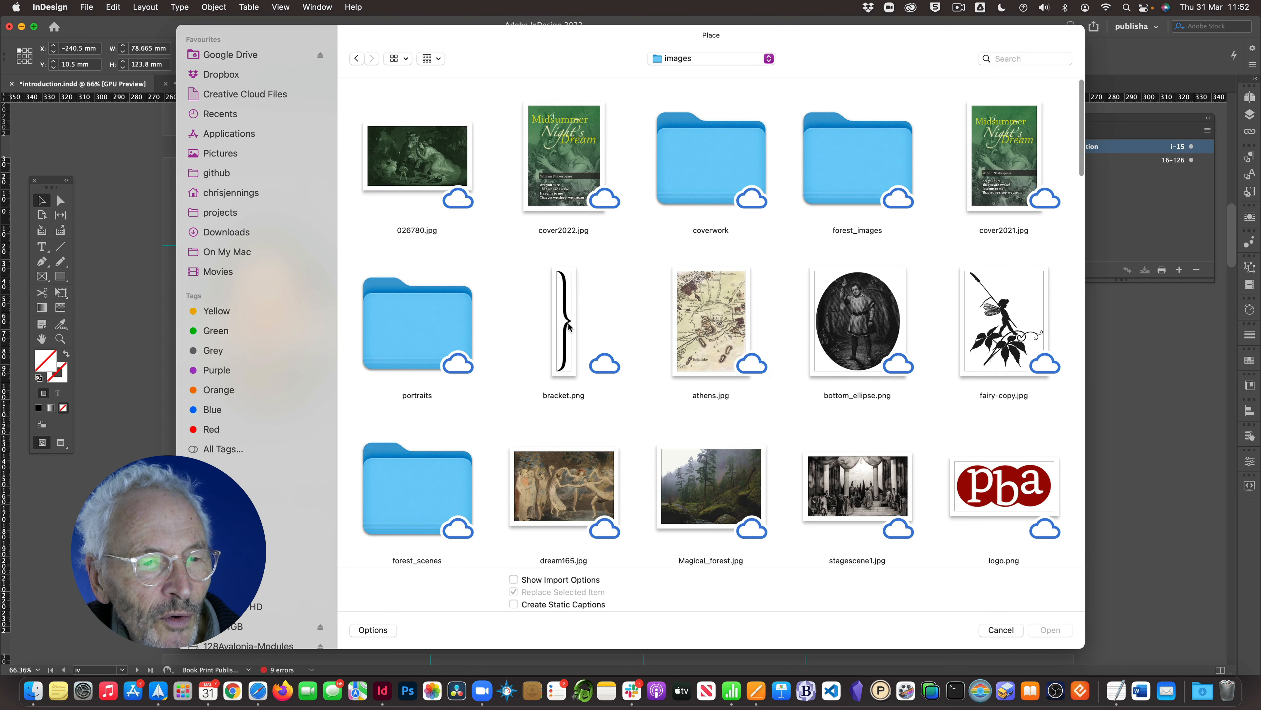
scroll(569, 326, "down", 3)
double_click(430, 256)
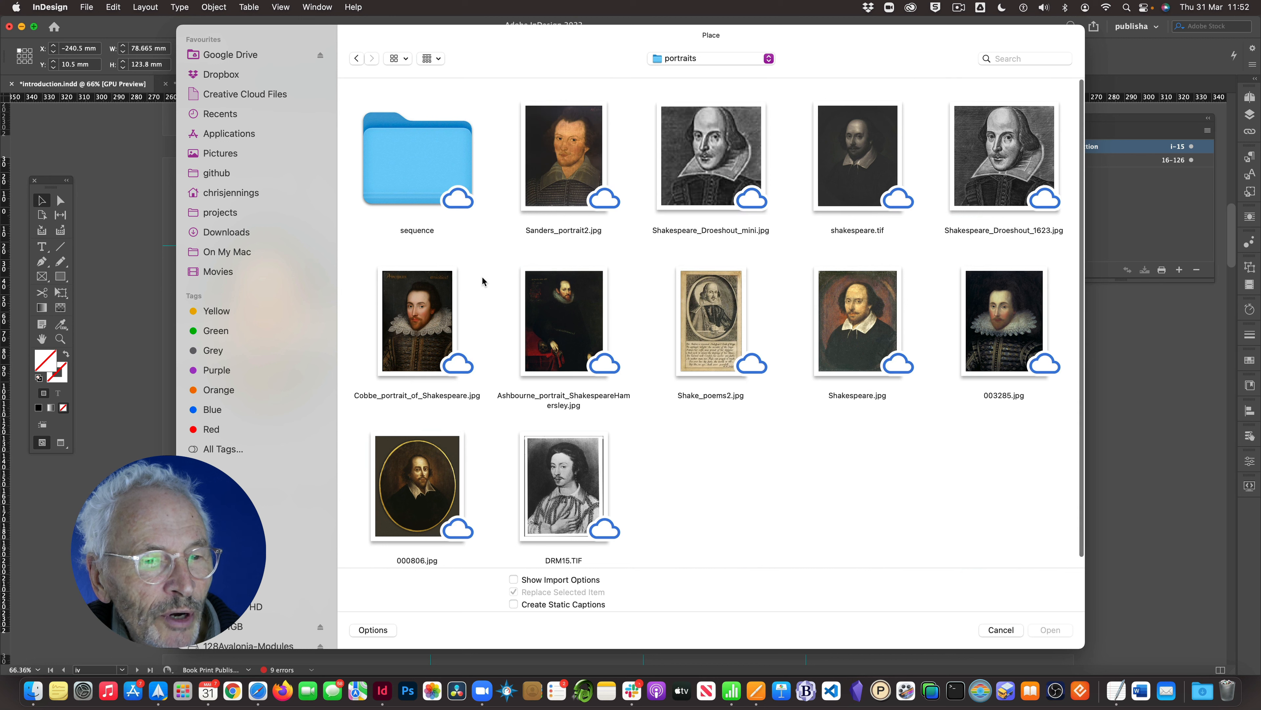
double_click(425, 155)
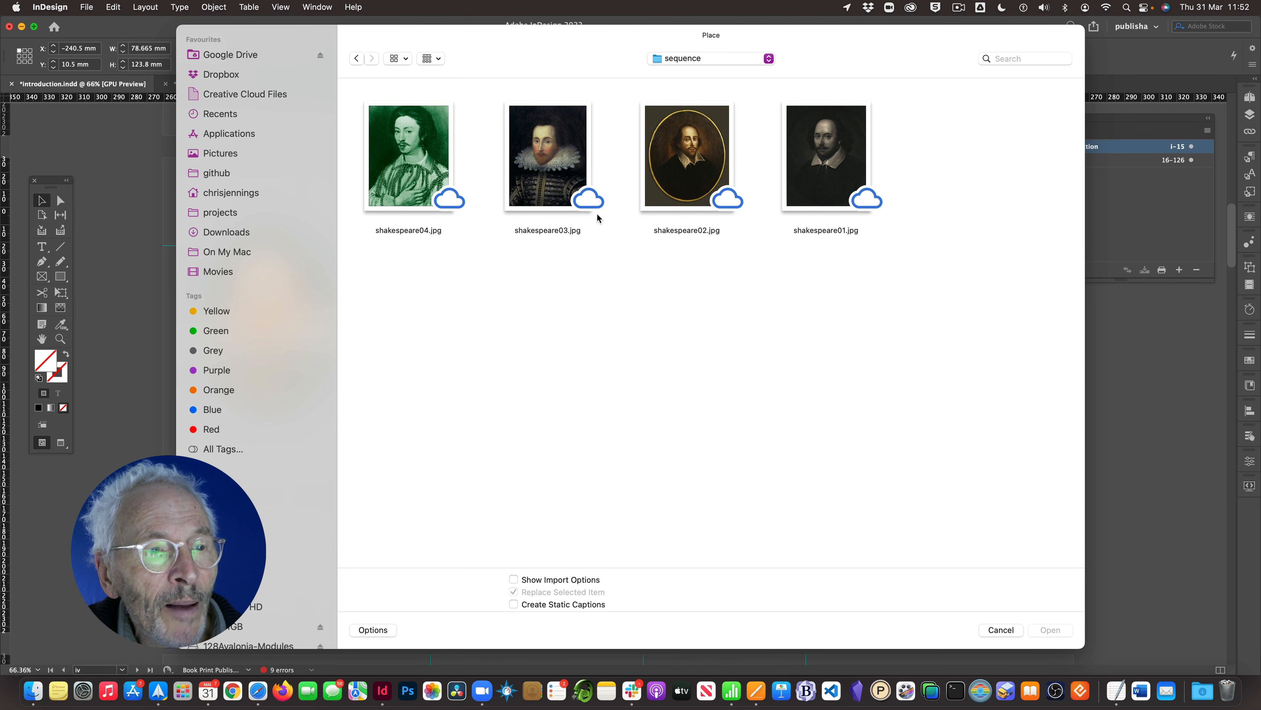
Step: Place shakespeare04.jpg on the empty left-hand page at about 86 × 109 mm
left_click_drag(464, 44, 683, 52)
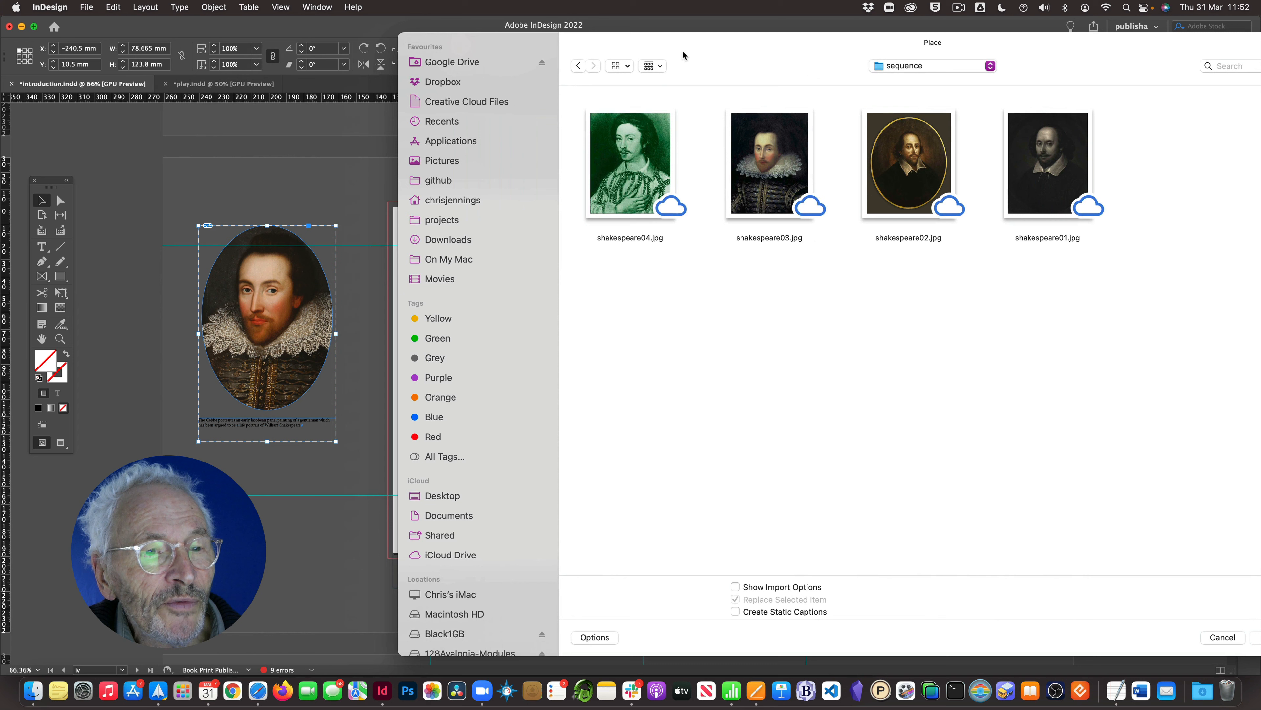
left_click(634, 161)
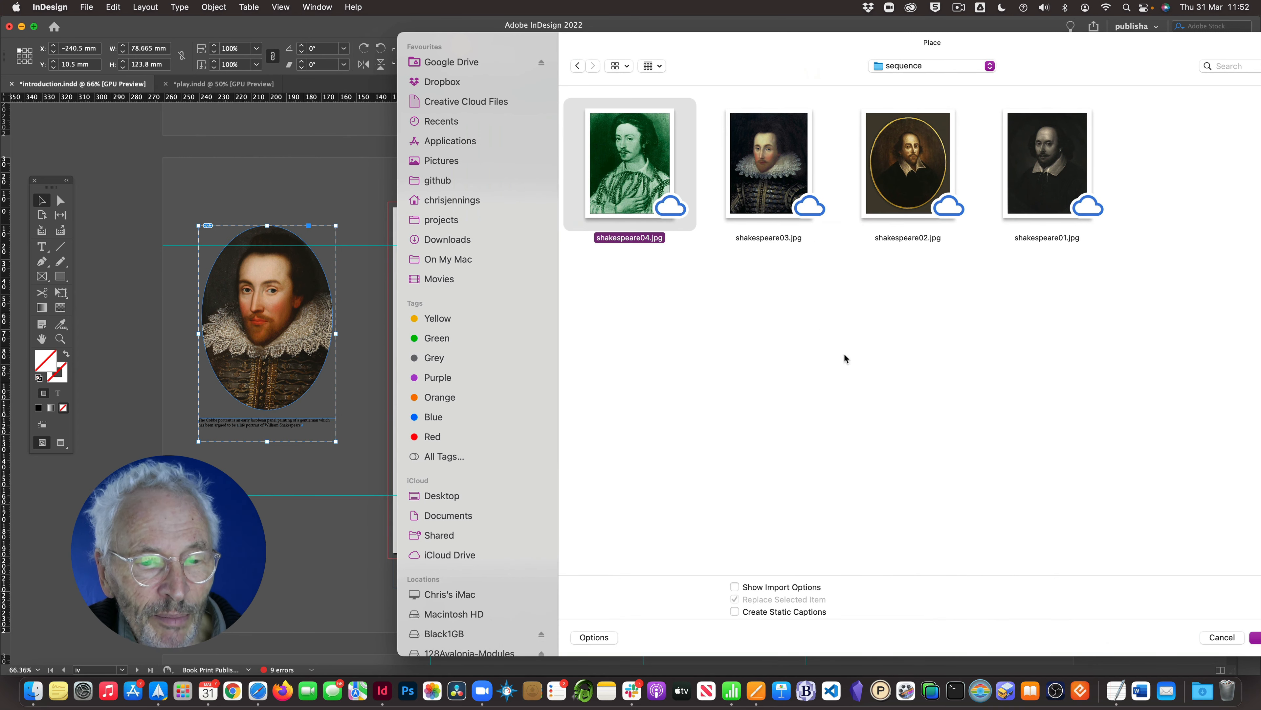
left_click(1255, 637)
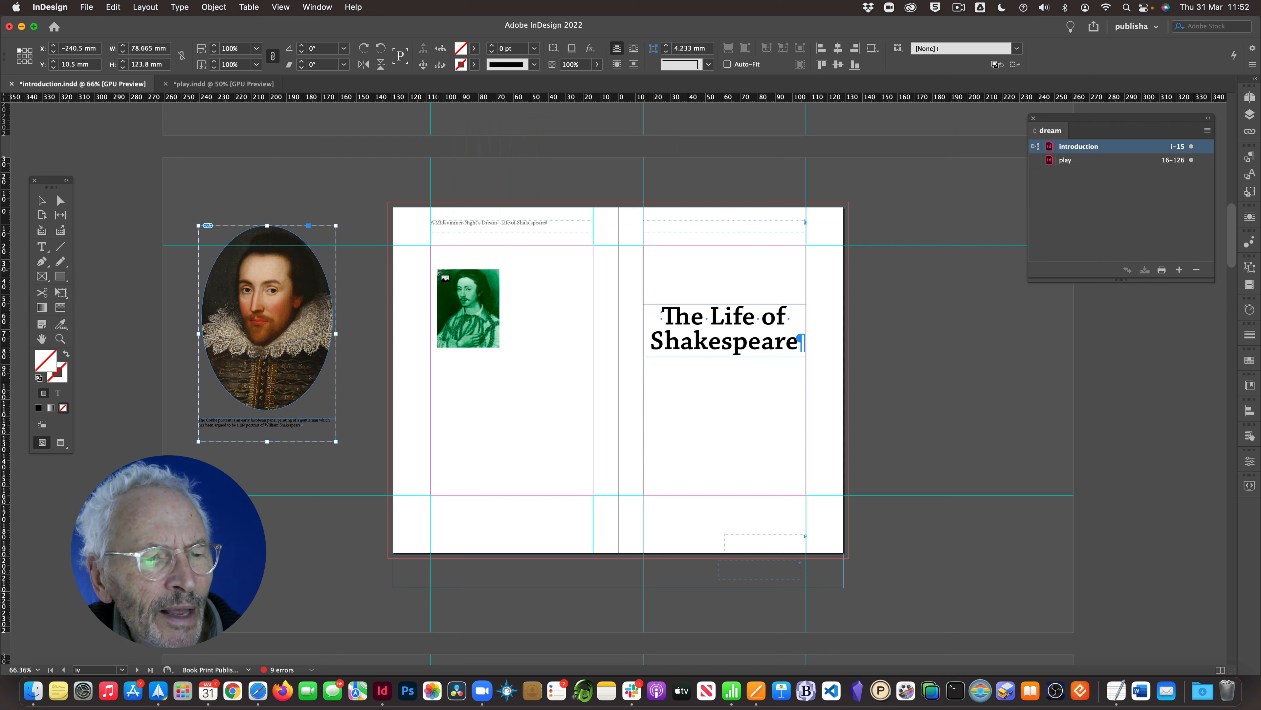
left_click_drag(439, 272, 599, 458)
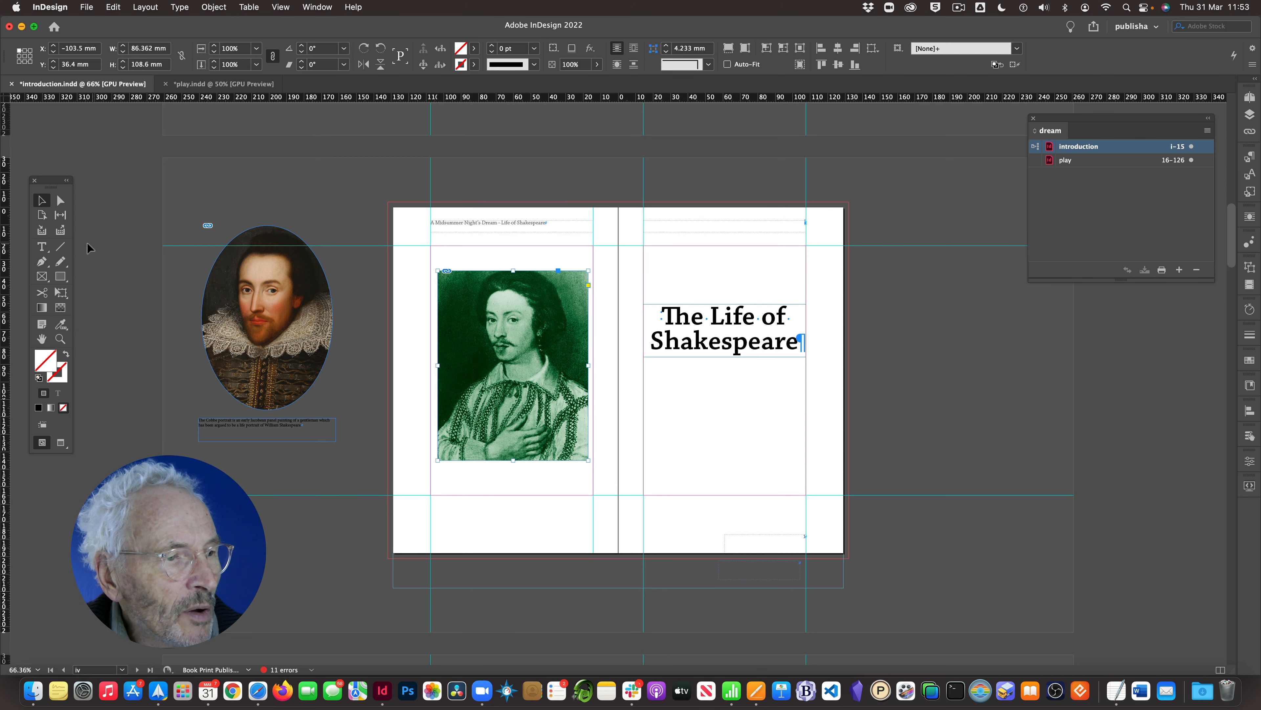
Step: Draw an empty rectangle frame over the green portrait and adjust it to the picture's size, about 86 × 109 mm
left_click(43, 278)
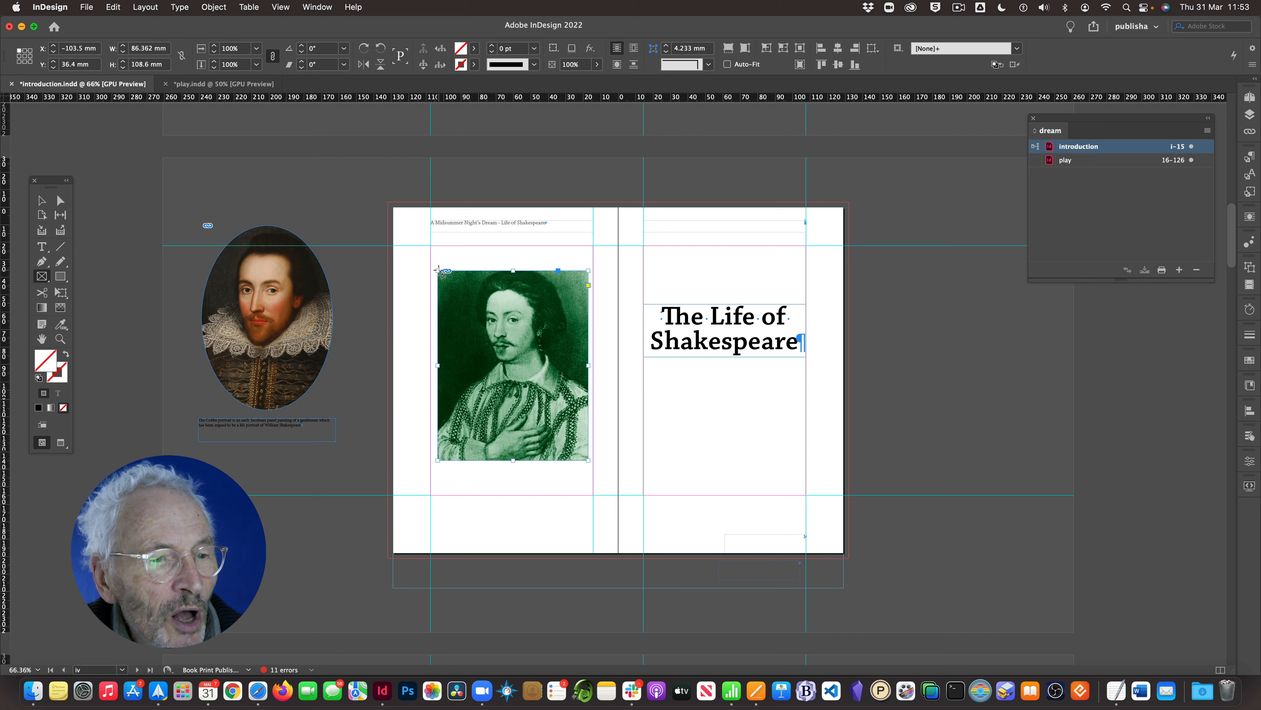
left_click_drag(439, 269, 593, 464)
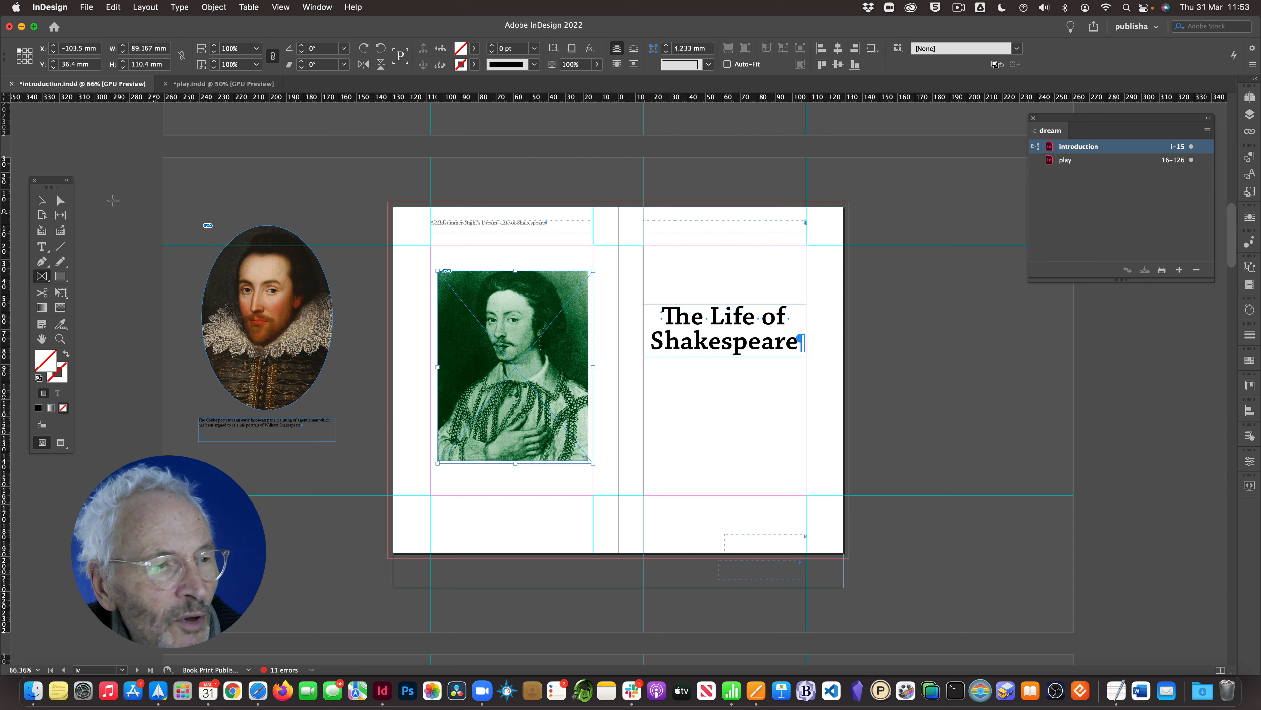
left_click(42, 200)
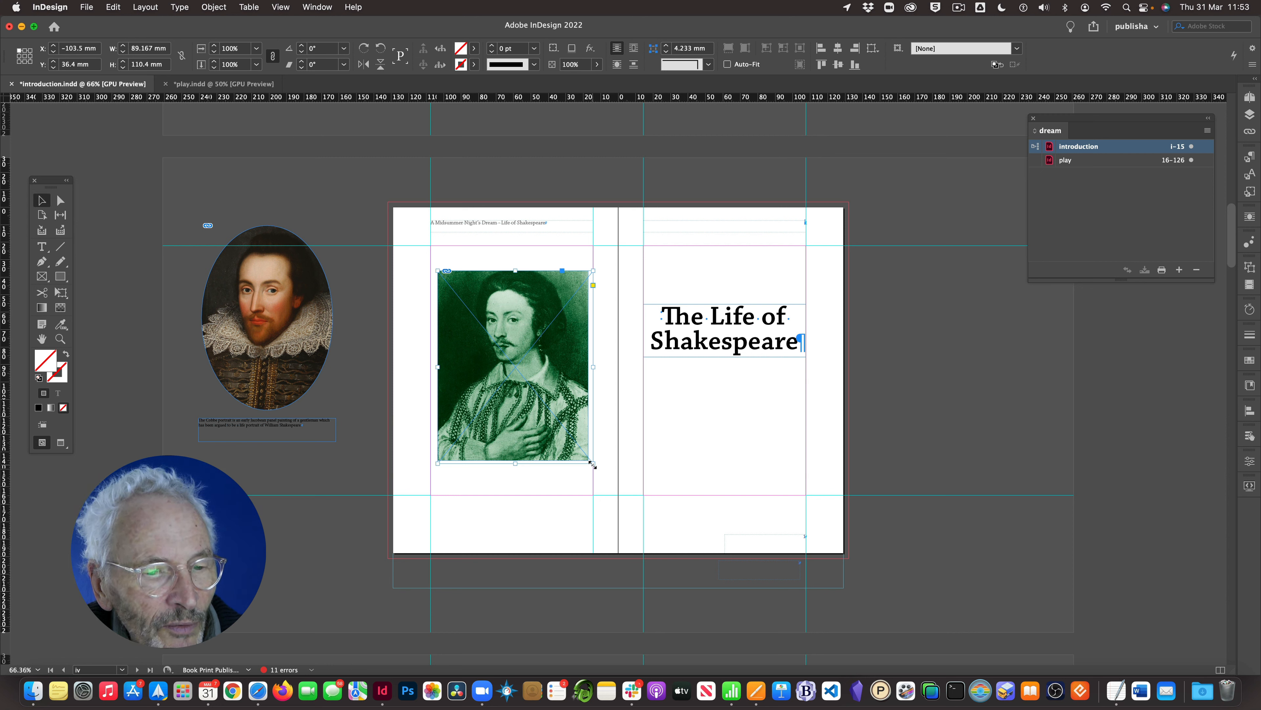
left_click_drag(594, 463, 513, 459)
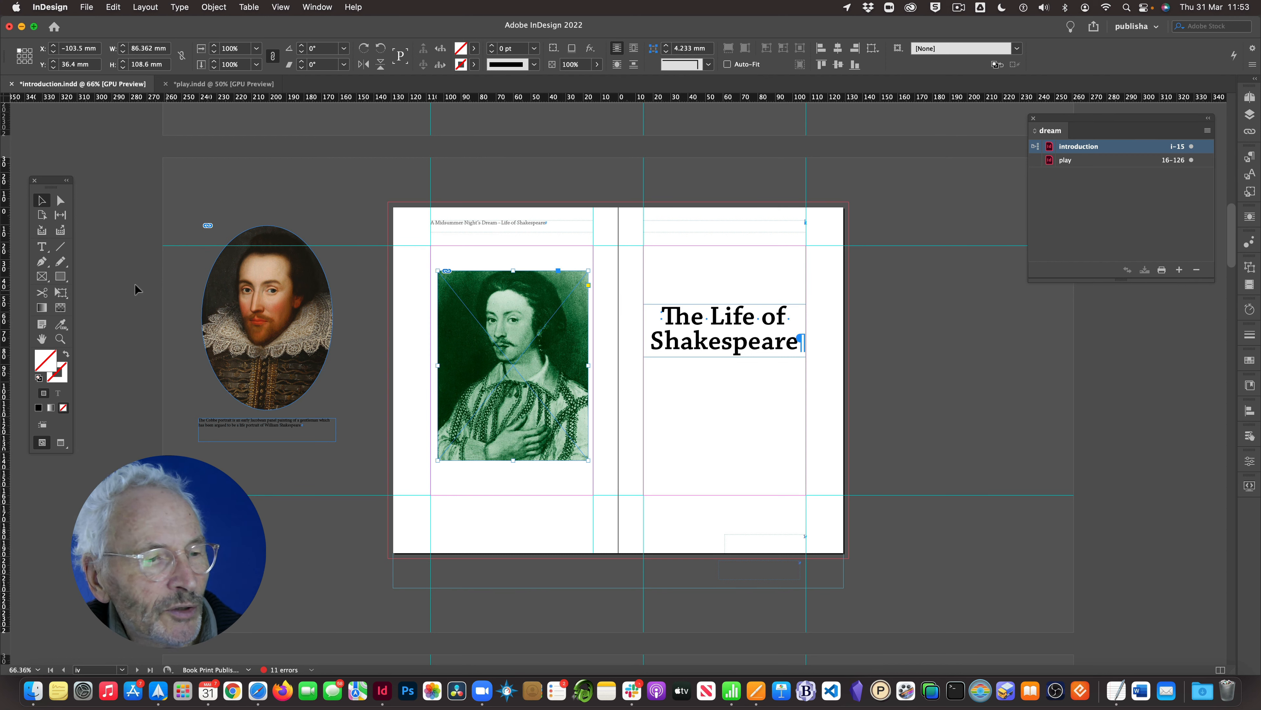
Step: Shift the empty frame off the green portrait, delete the portrait, and reposition the frame at about X -113 mm, Y 20.5 mm
left_click(60, 338)
left_click(576, 411)
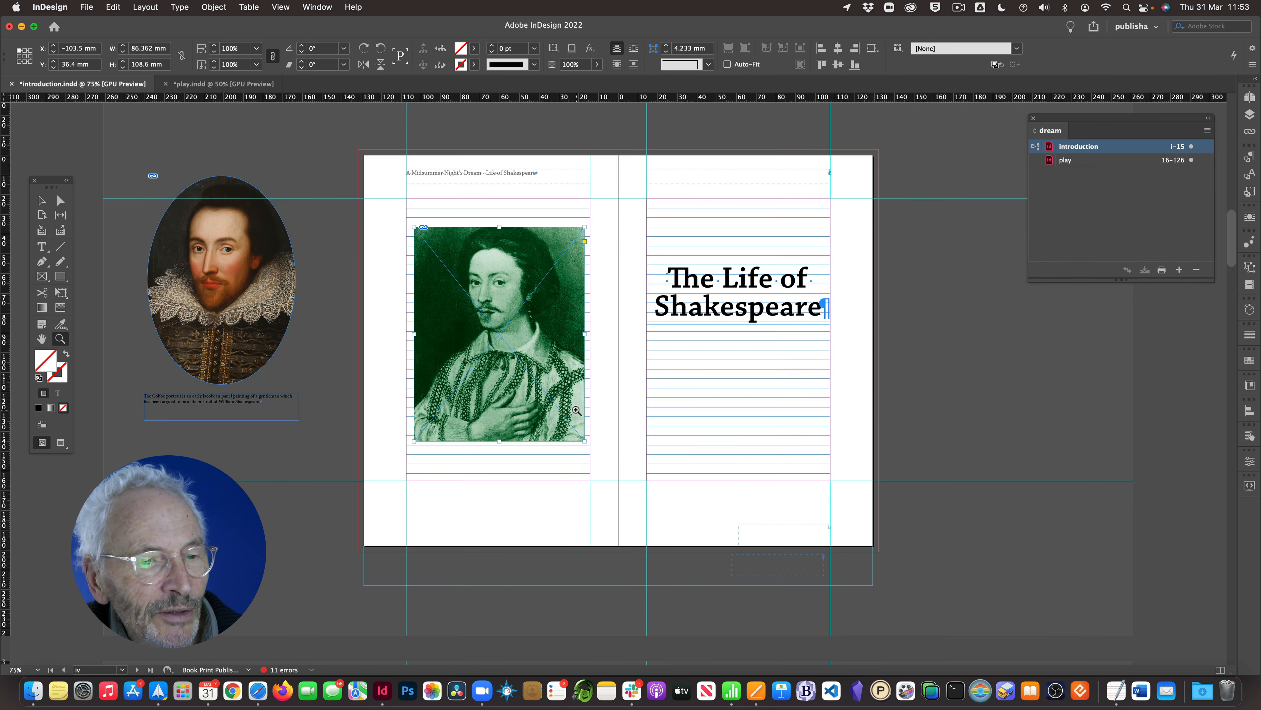
left_click(41, 200)
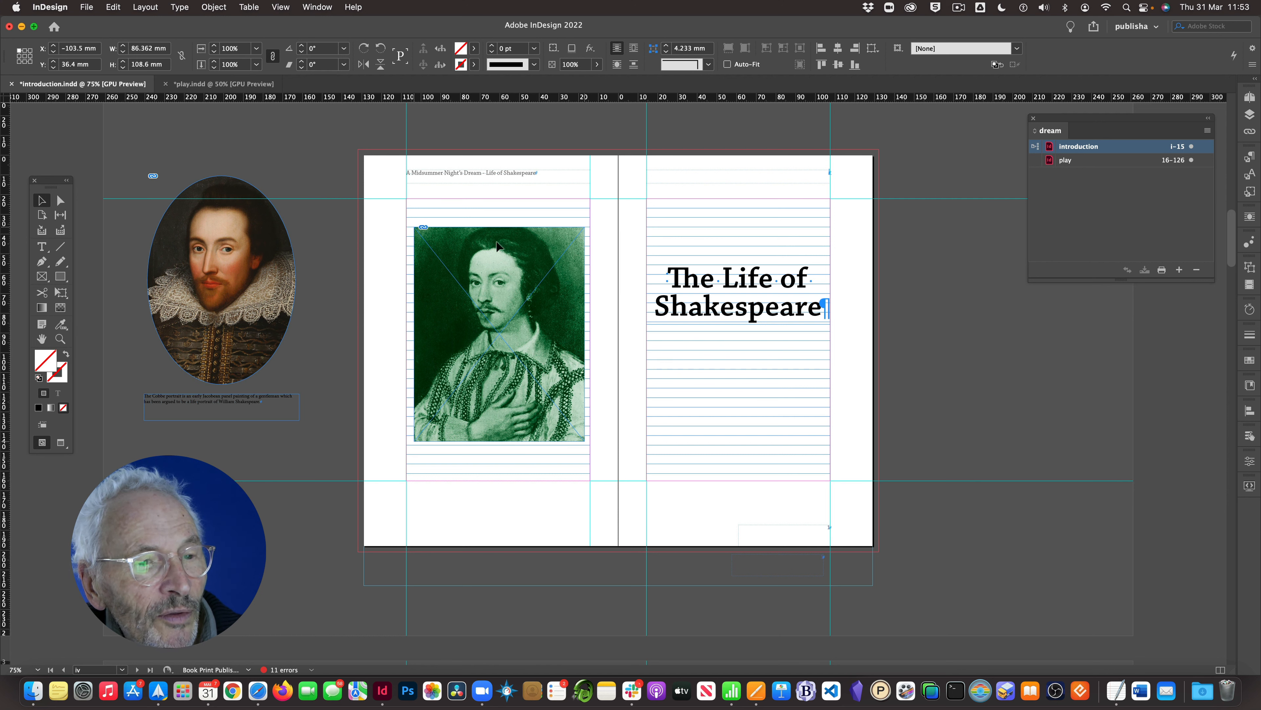
left_click_drag(497, 242, 519, 227)
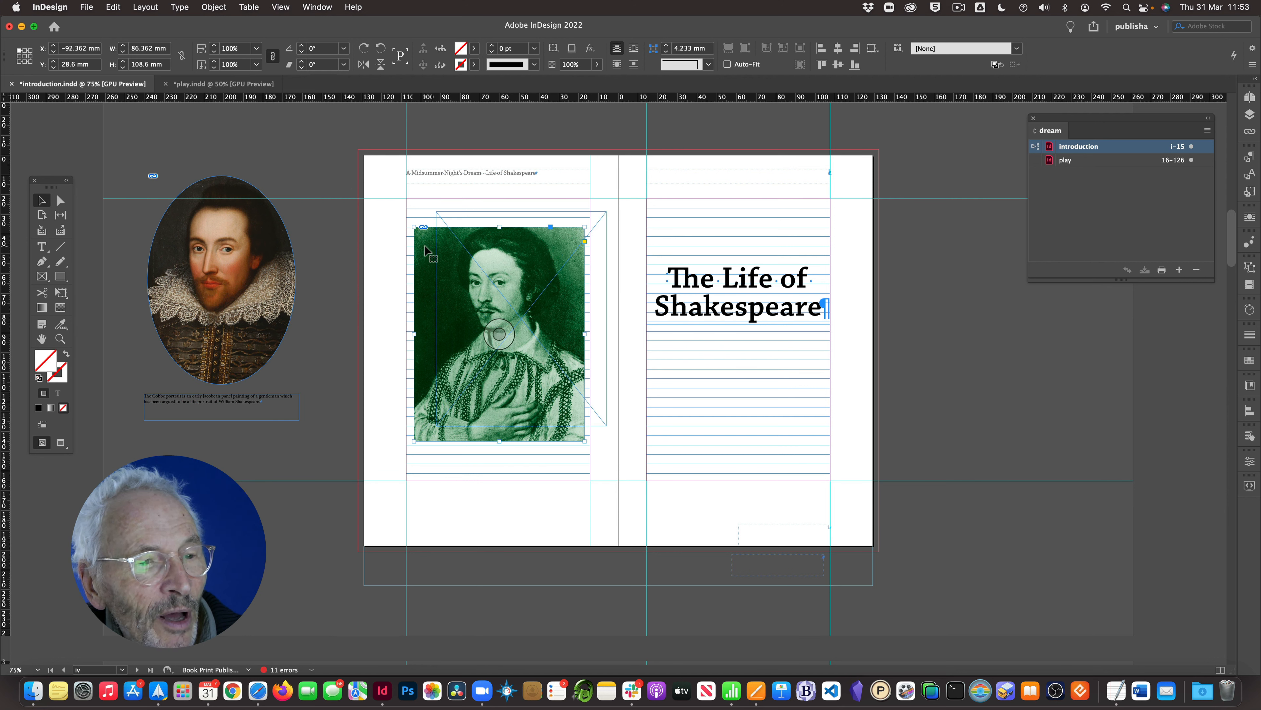
key("BackSpace")
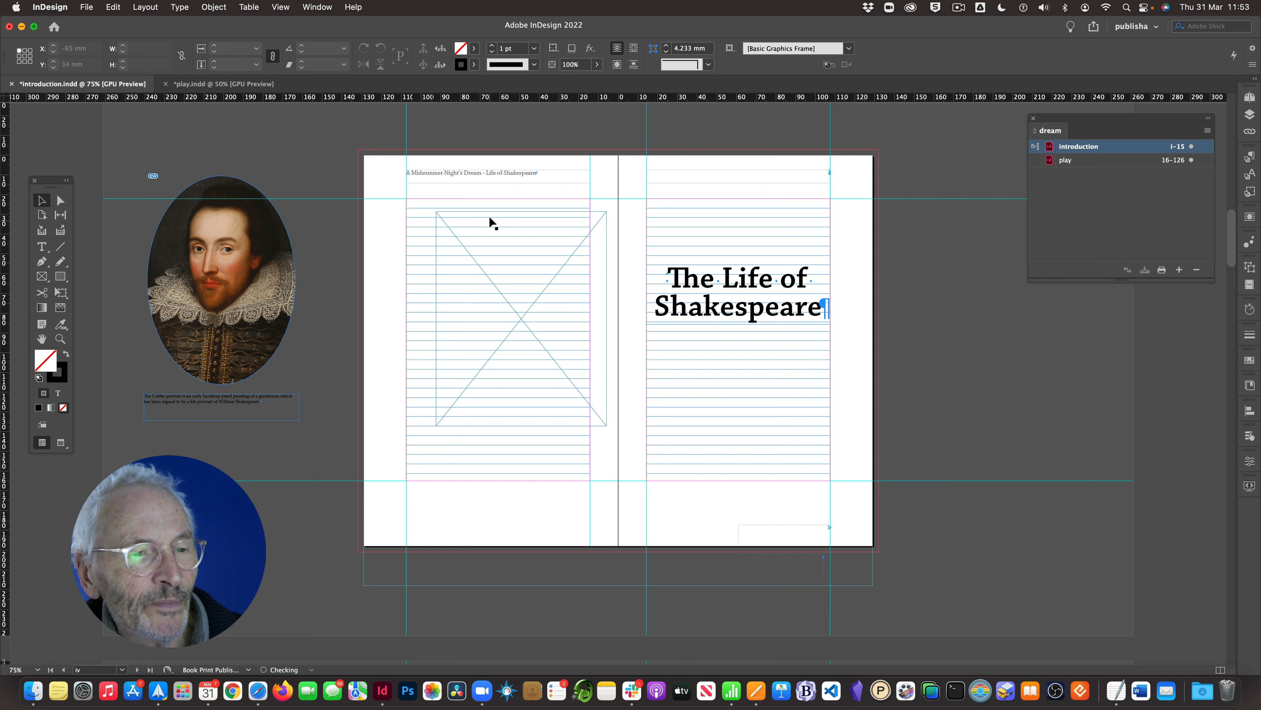
left_click_drag(487, 211, 450, 196)
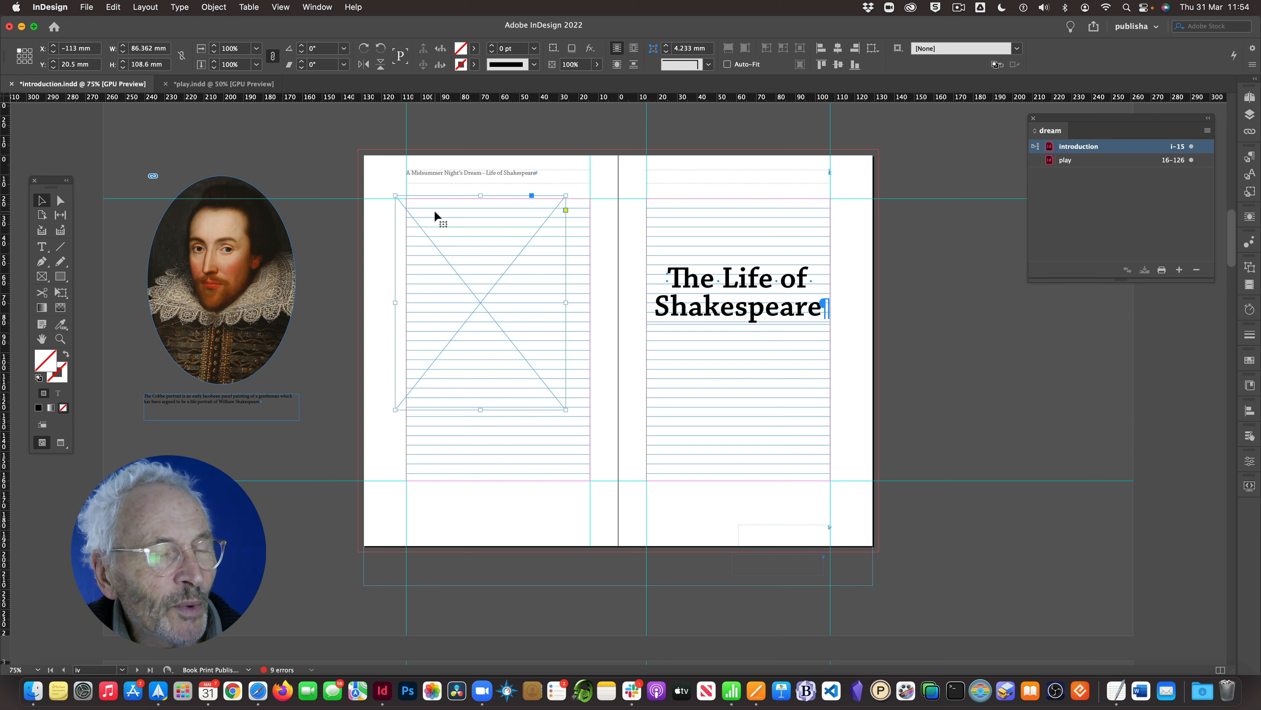
Step: Set the empty frame's content fitting to Fill Frame Proportionally
left_click(213, 7)
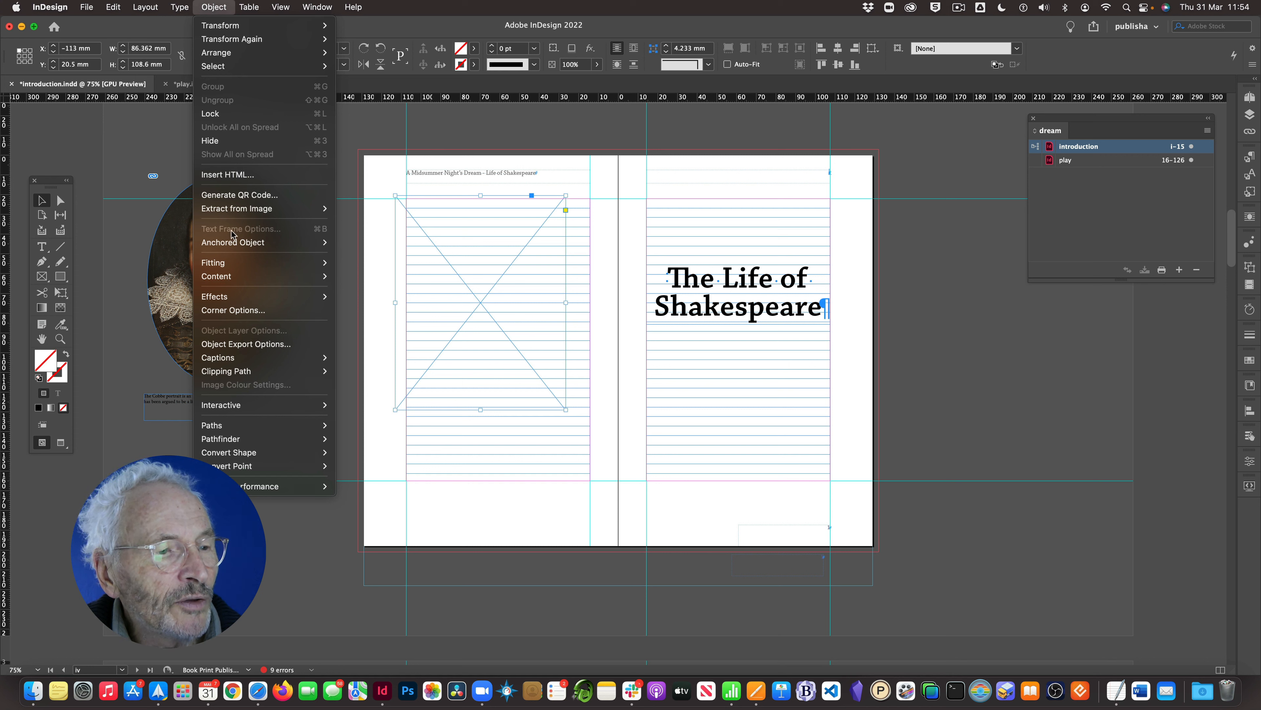
mouse_move(238, 264)
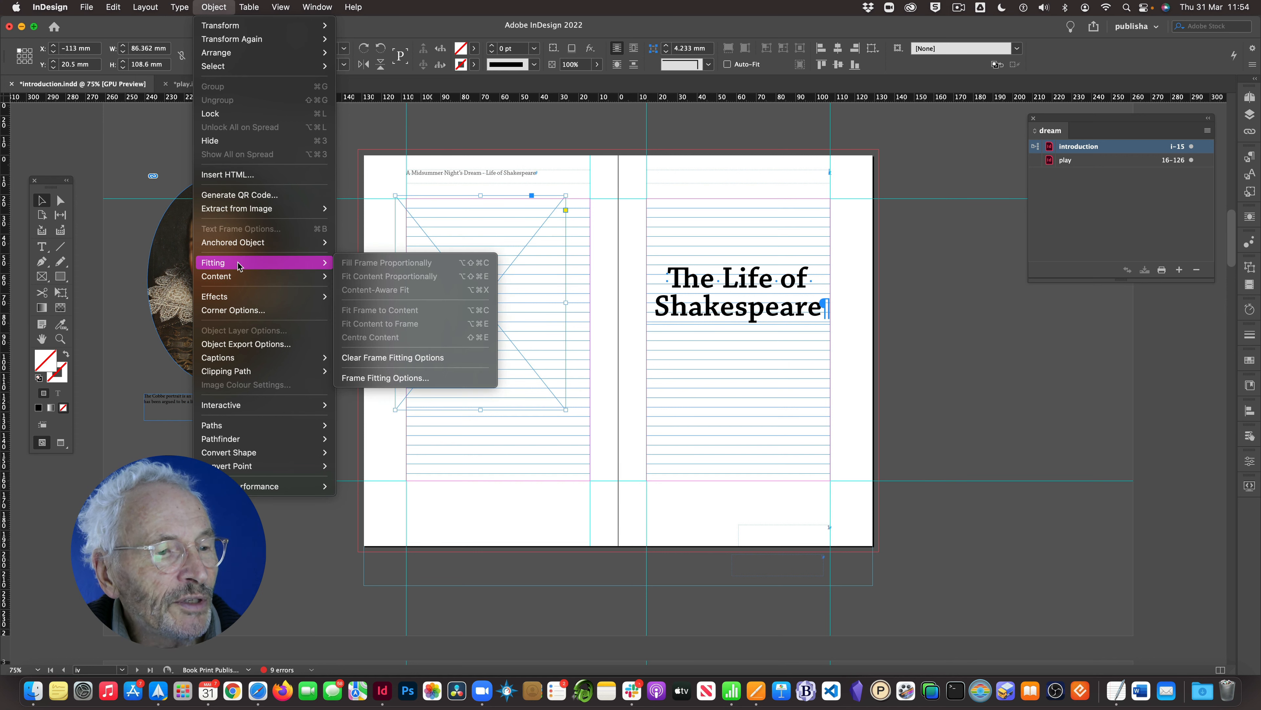
left_click(367, 378)
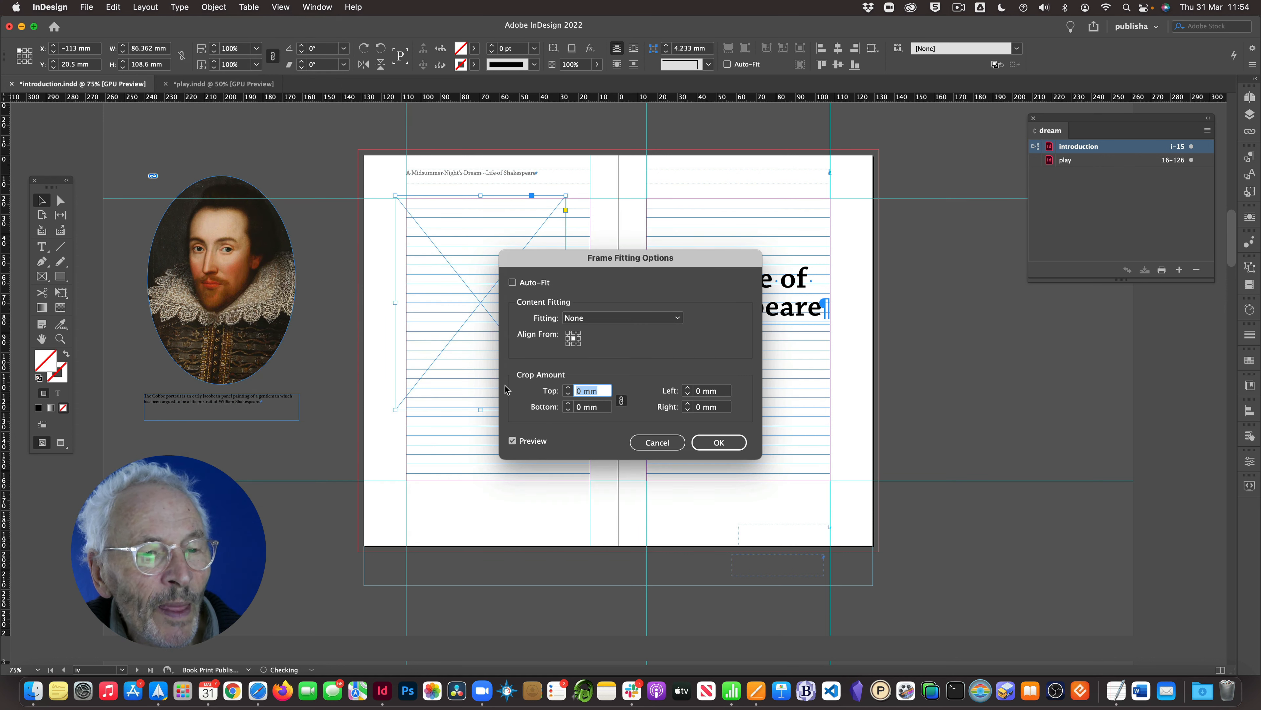
left_click(678, 318)
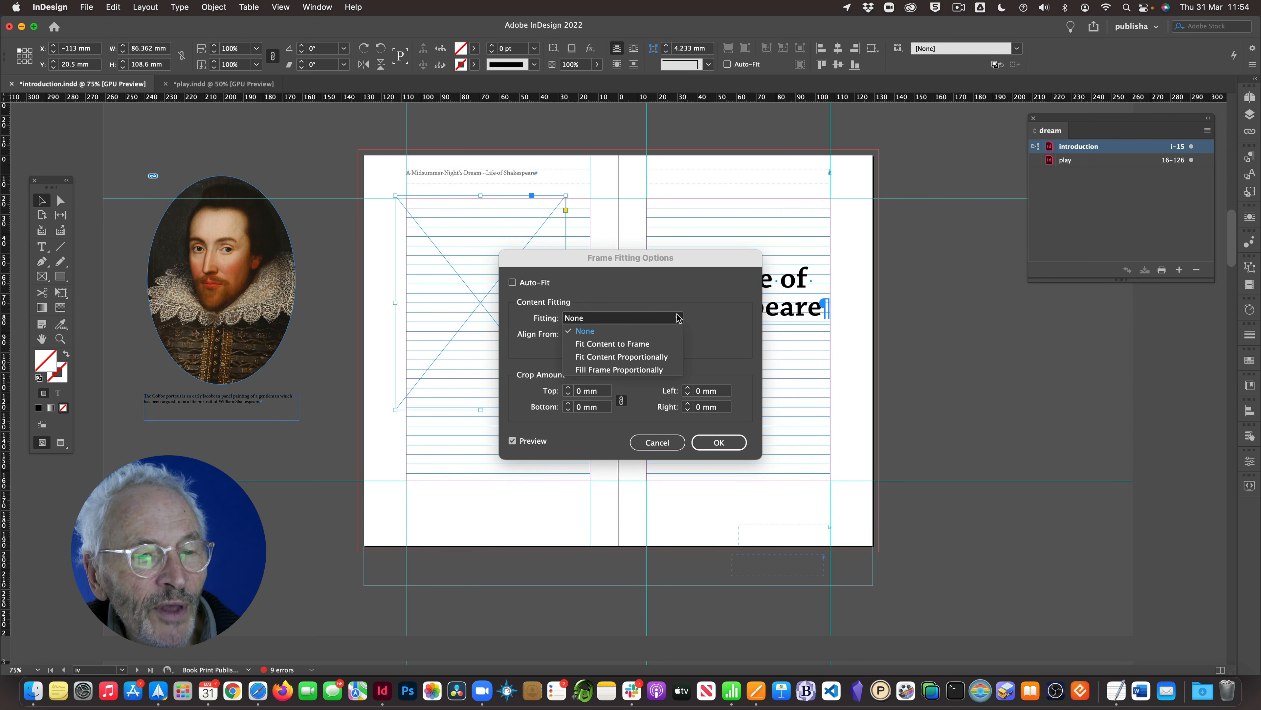
left_click(642, 370)
left_click(725, 441)
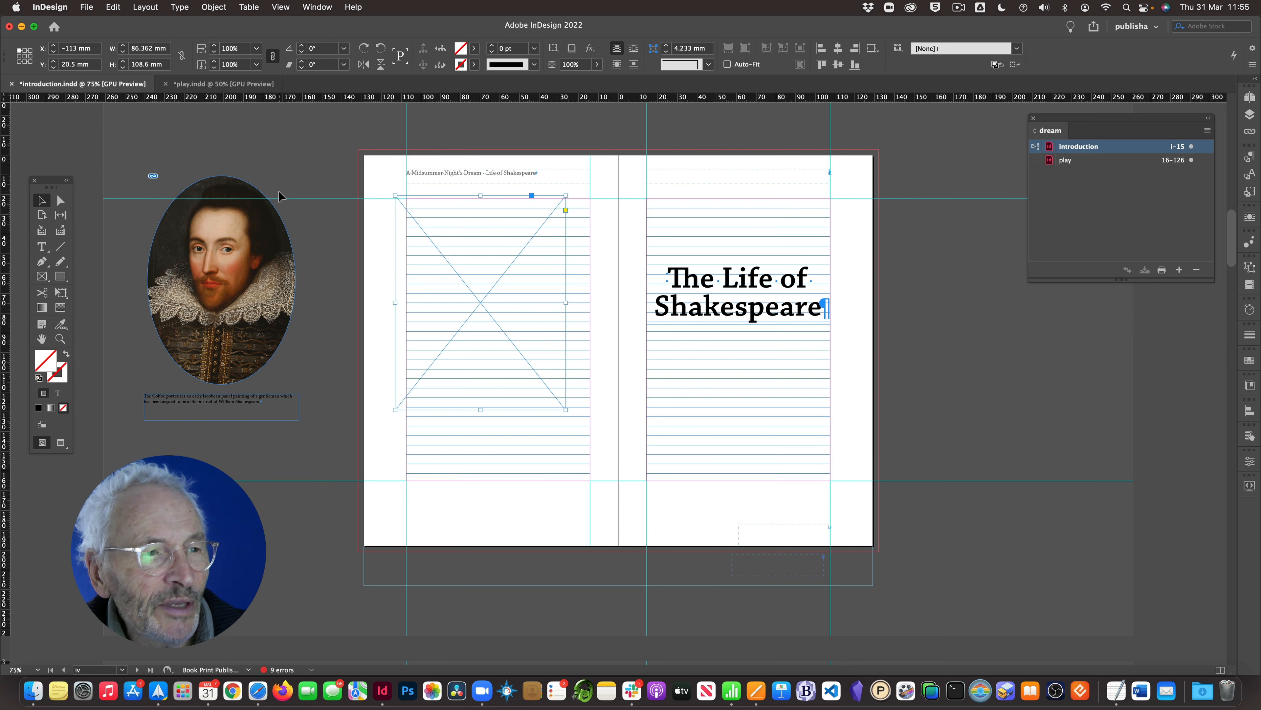
Step: Step and repeat the empty frame three times with offsets of 7 mm vertically and 12.644 mm horizontally
left_click(215, 7)
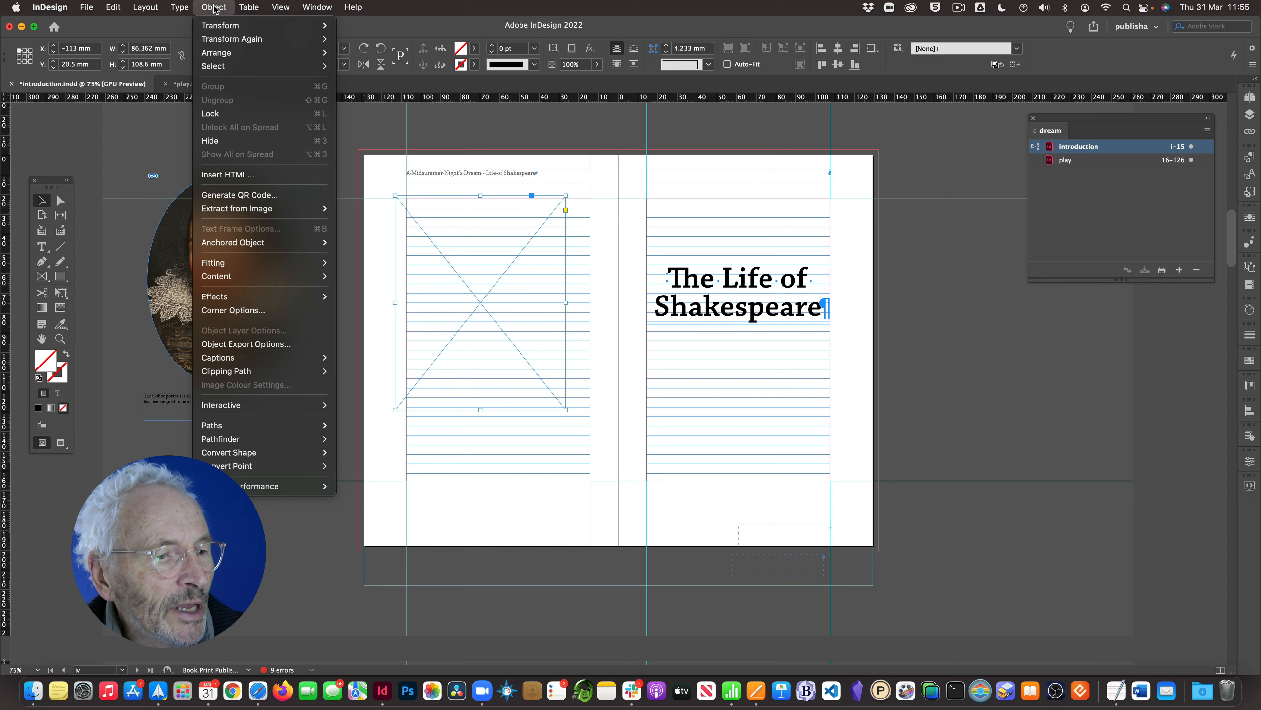
mouse_move(115, 7)
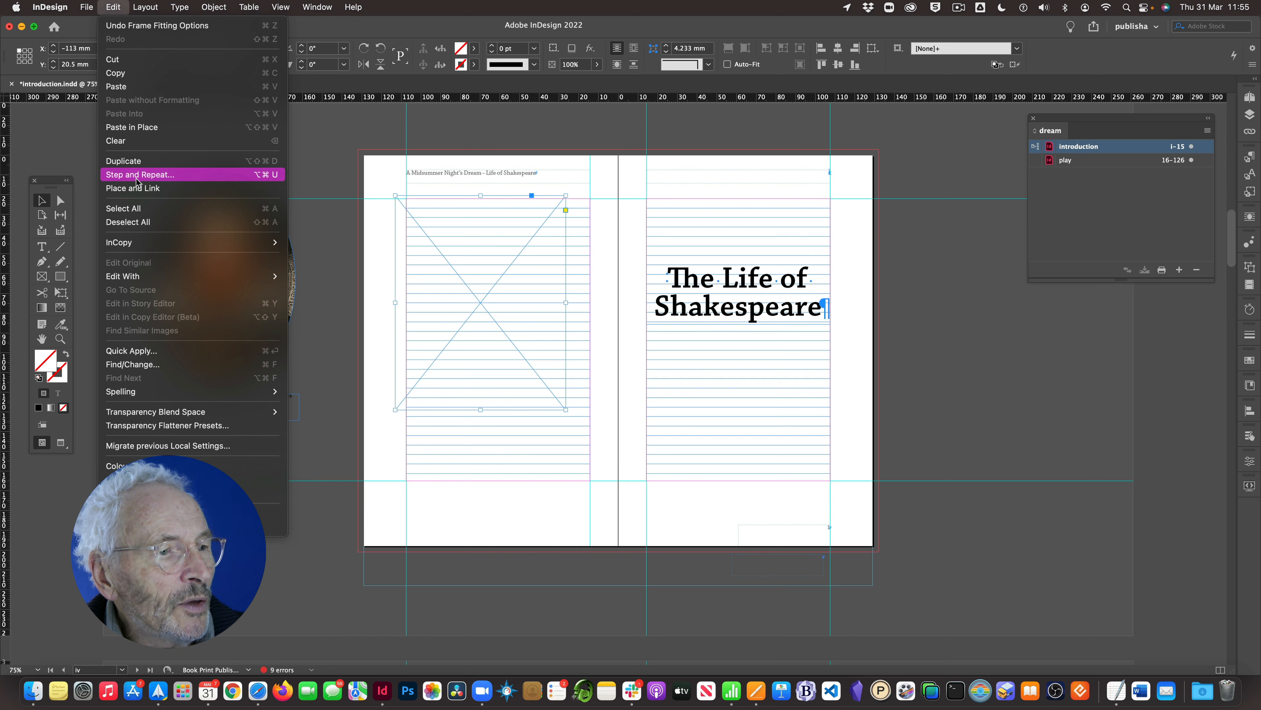
left_click(153, 174)
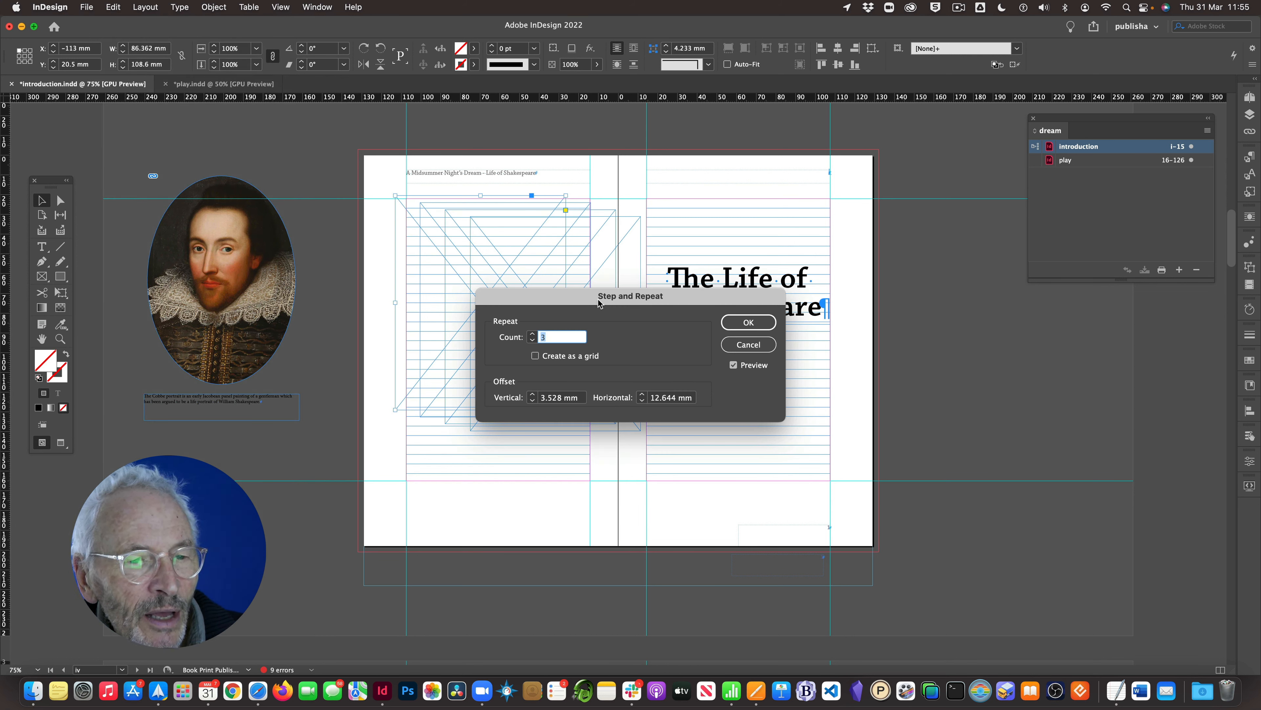
left_click_drag(598, 304, 794, 348)
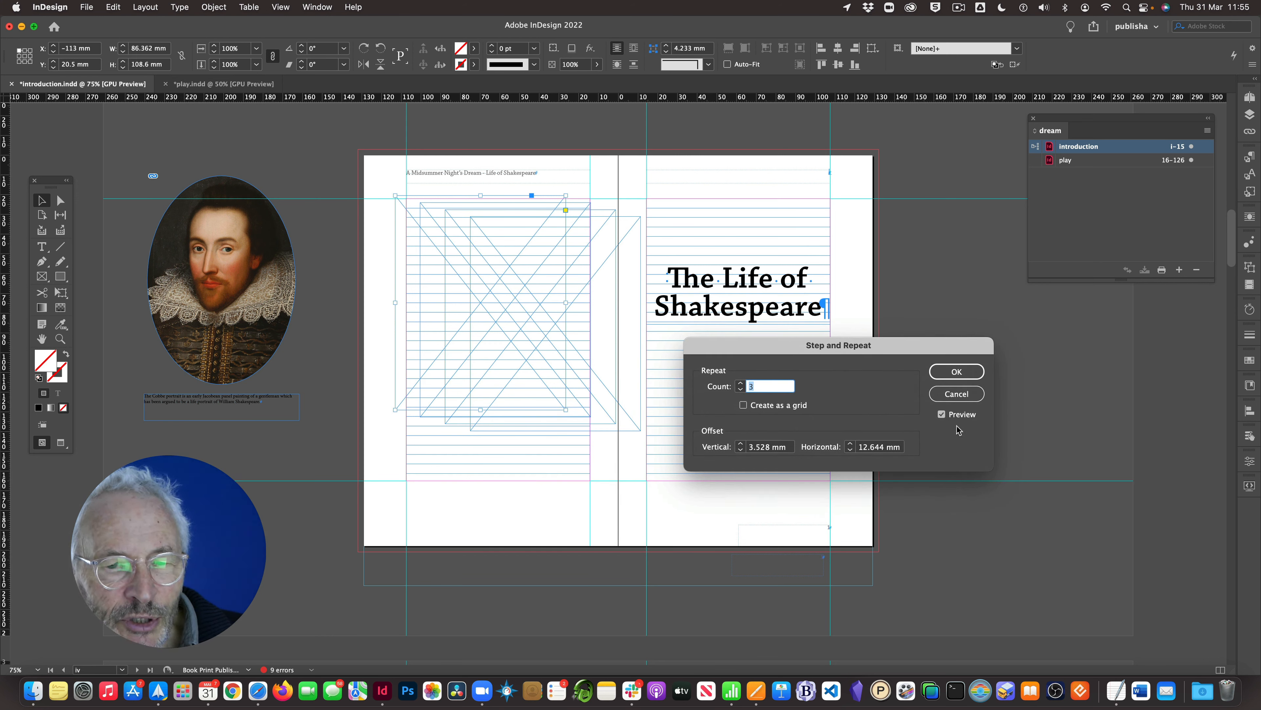
left_click(943, 414)
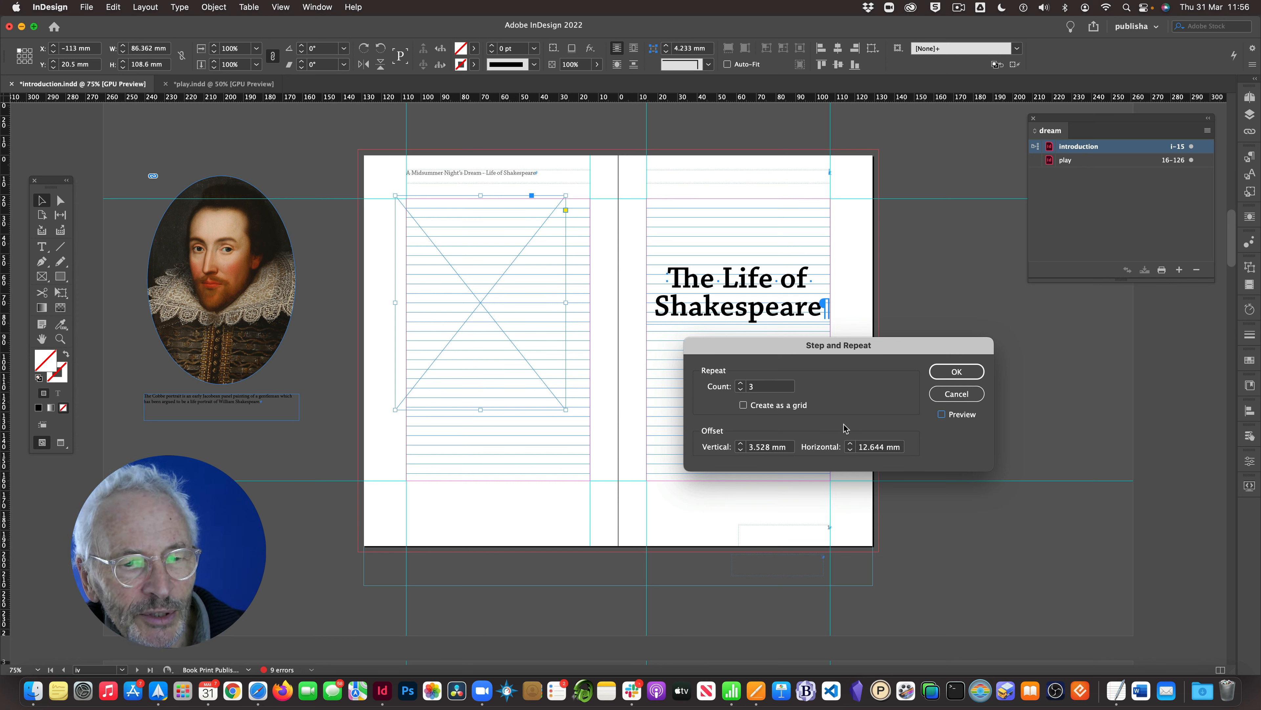
left_click(942, 415)
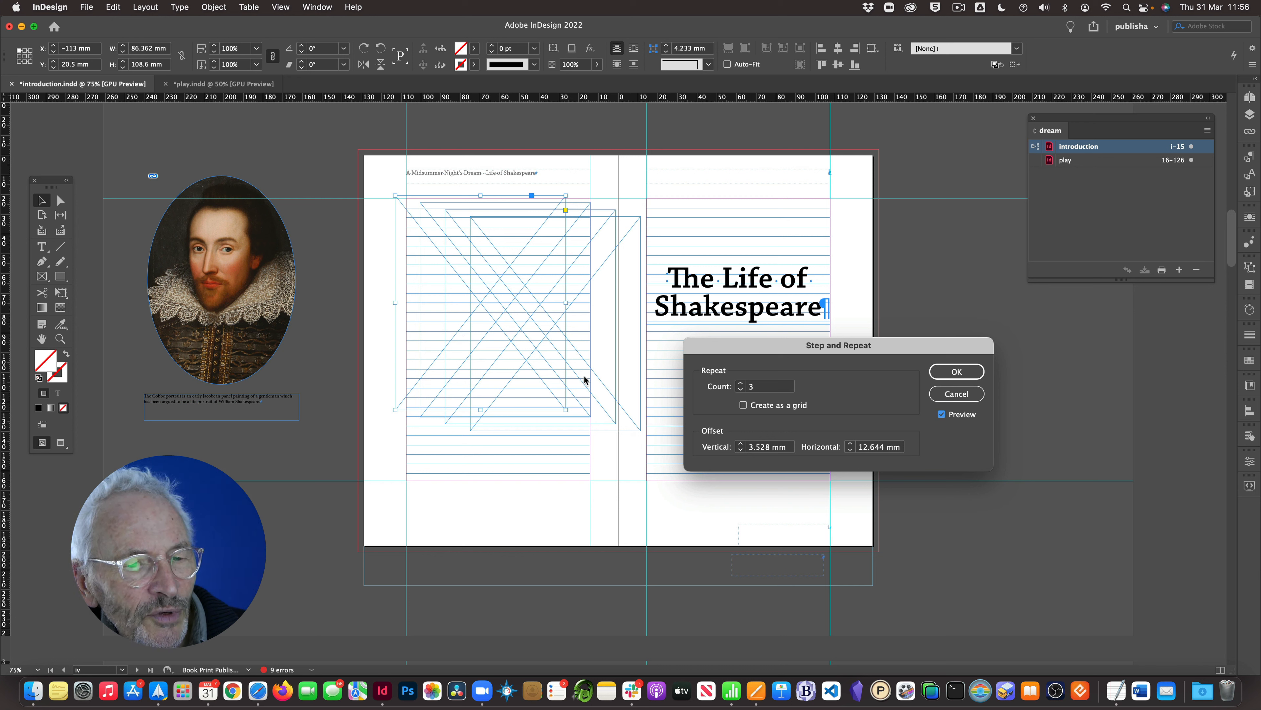
left_click(740, 443)
left_click(741, 443)
left_click(740, 443)
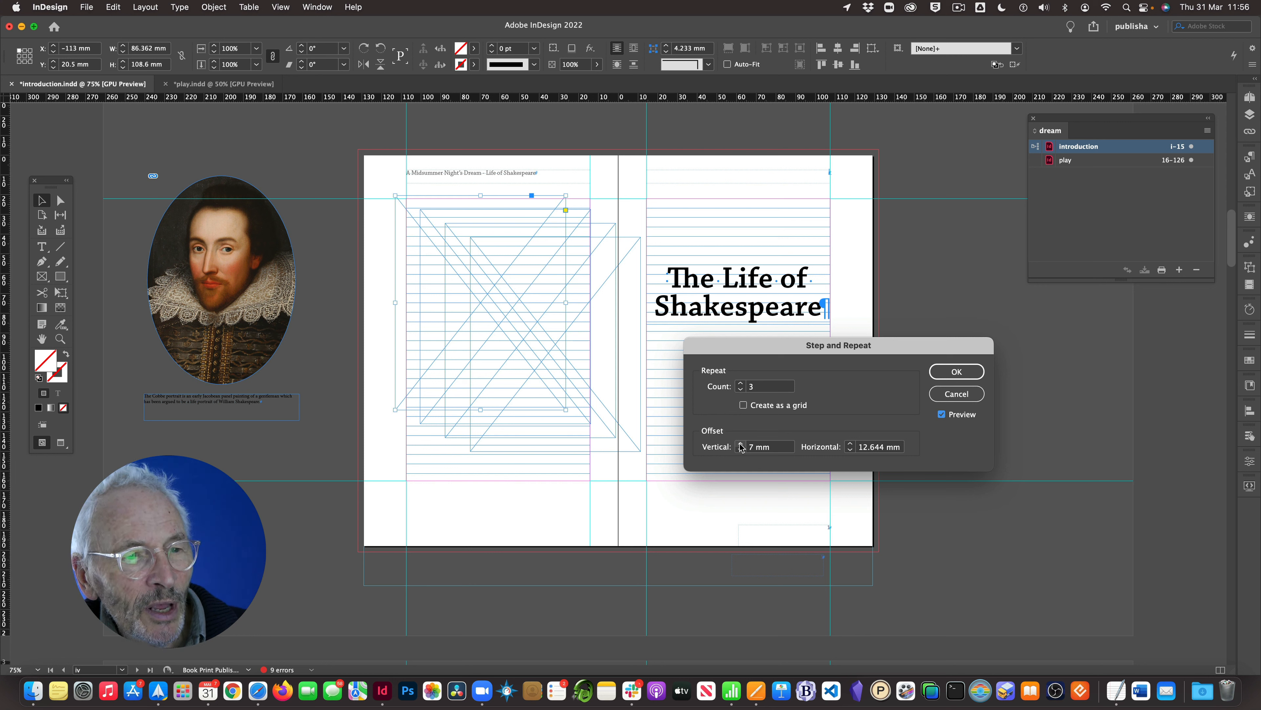
left_click(950, 372)
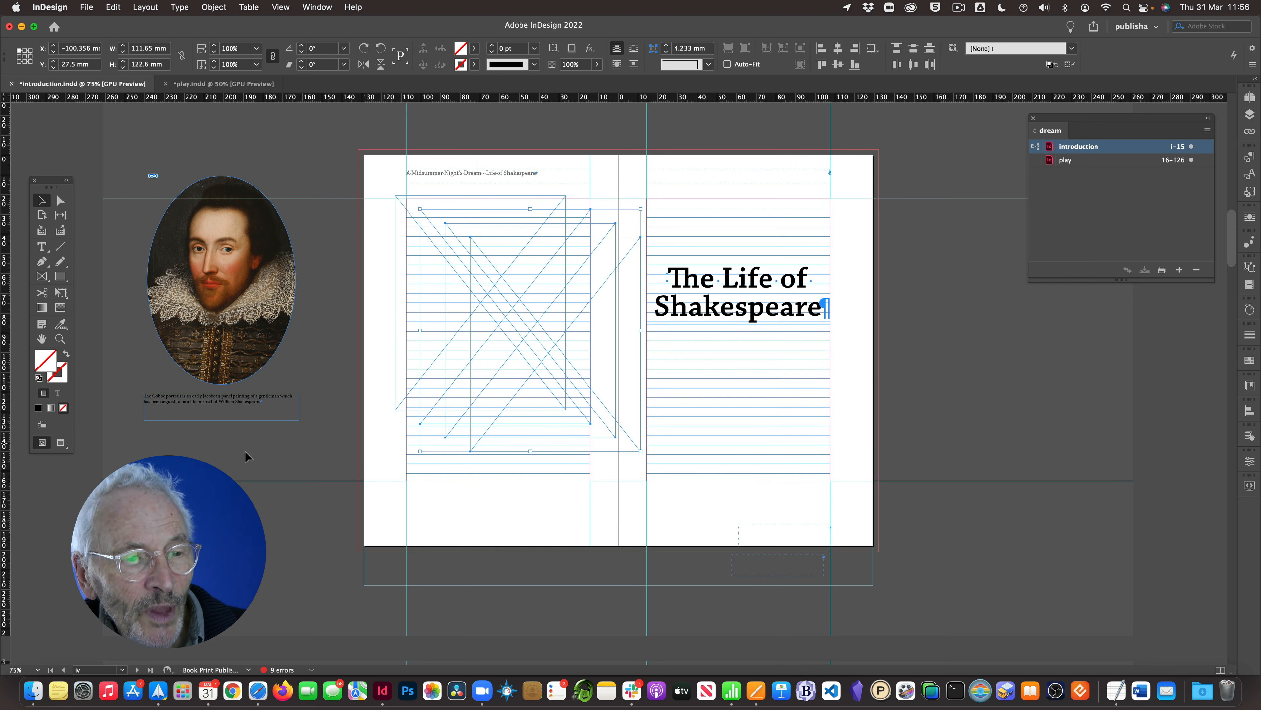
Step: Place shakespeare01.jpg to shakespeare04.jpg from the sequence folder into the four staggered frames, from rearmost to frontmost
left_click(223, 489)
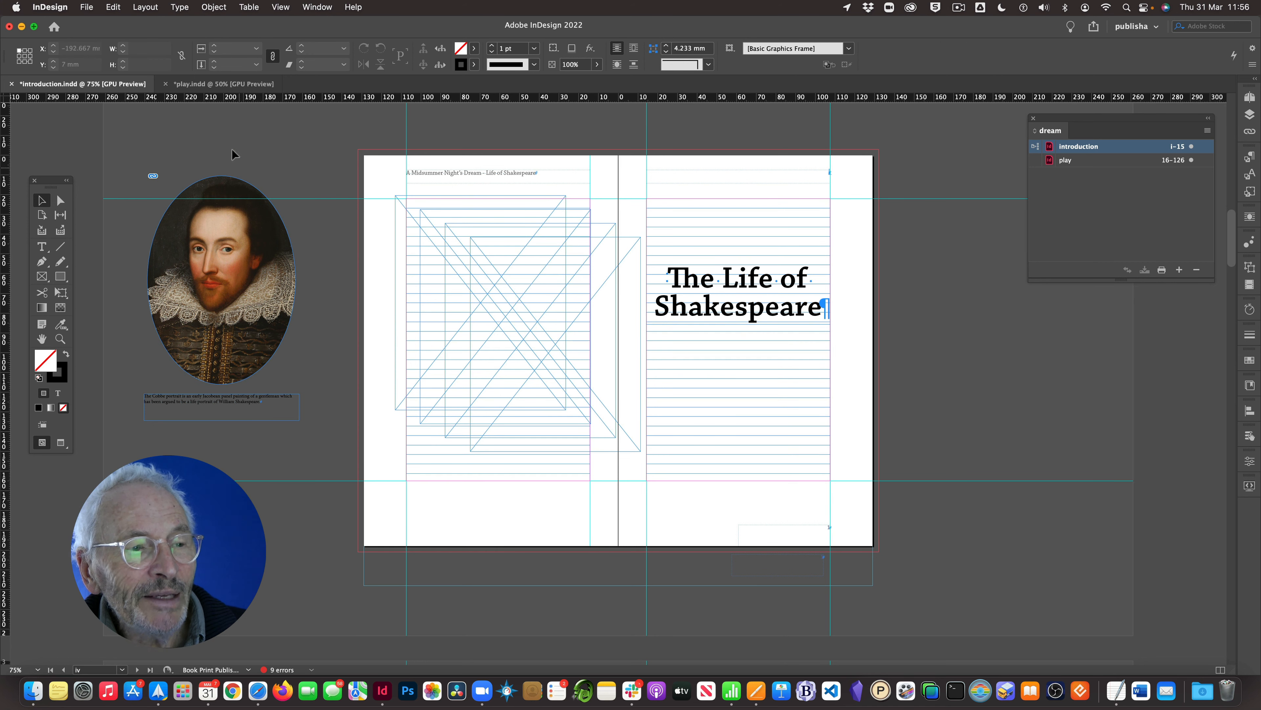
left_click(91, 10)
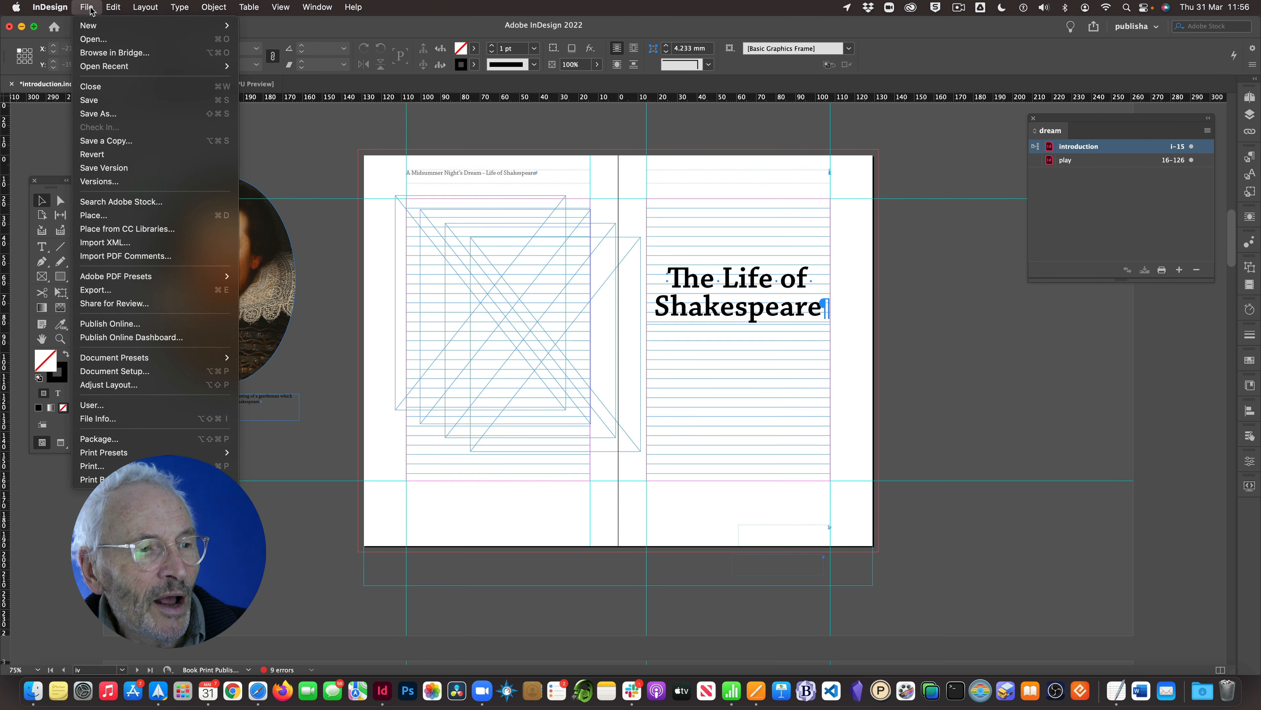
left_click(113, 215)
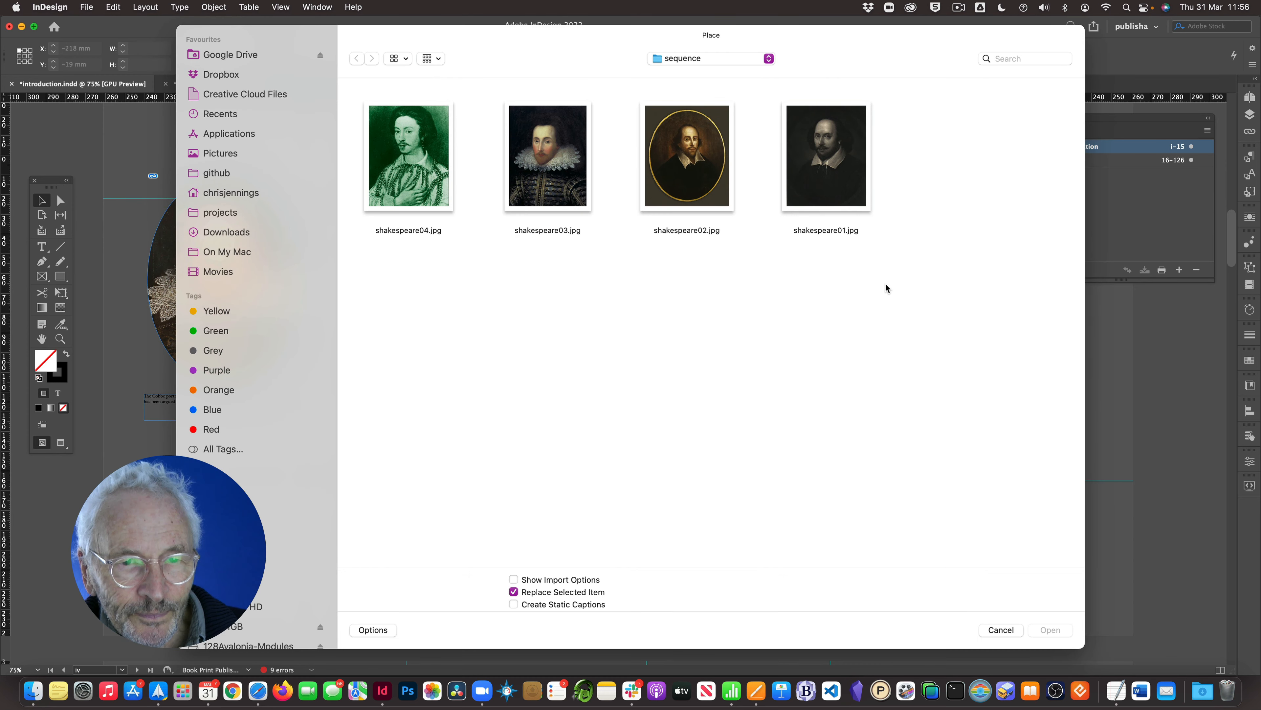
left_click_drag(394, 267, 834, 158)
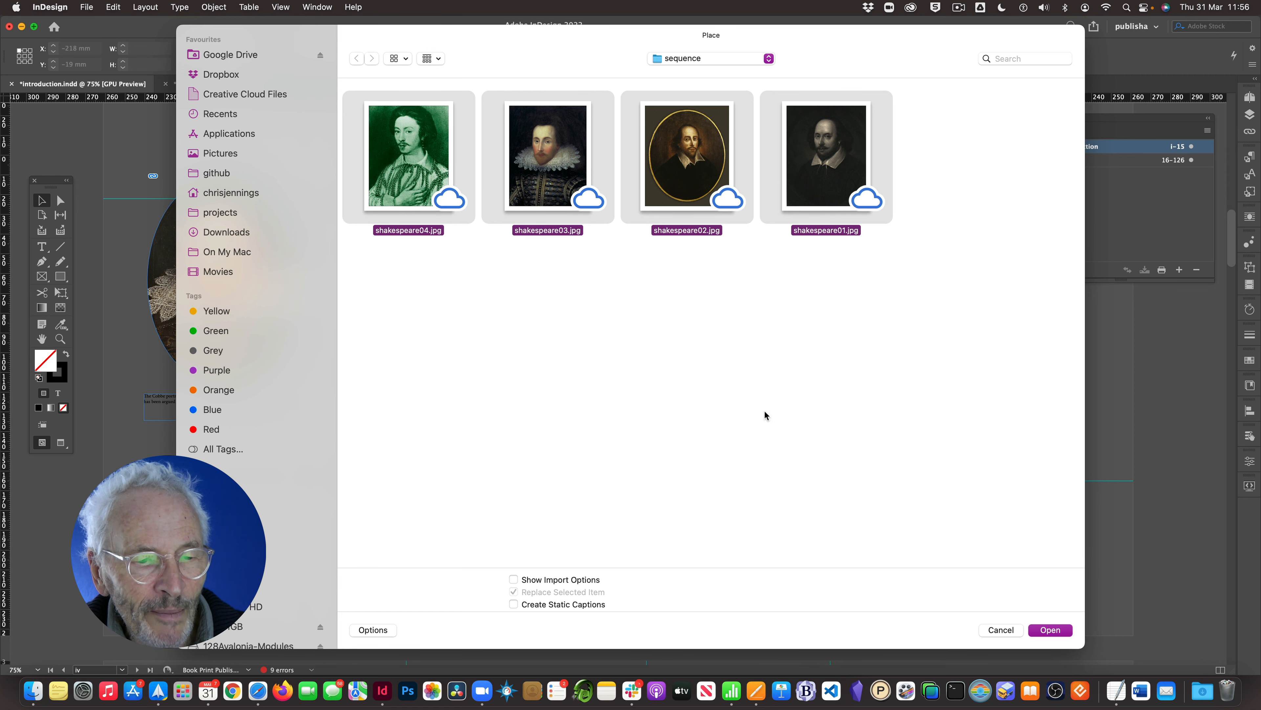
left_click(1050, 629)
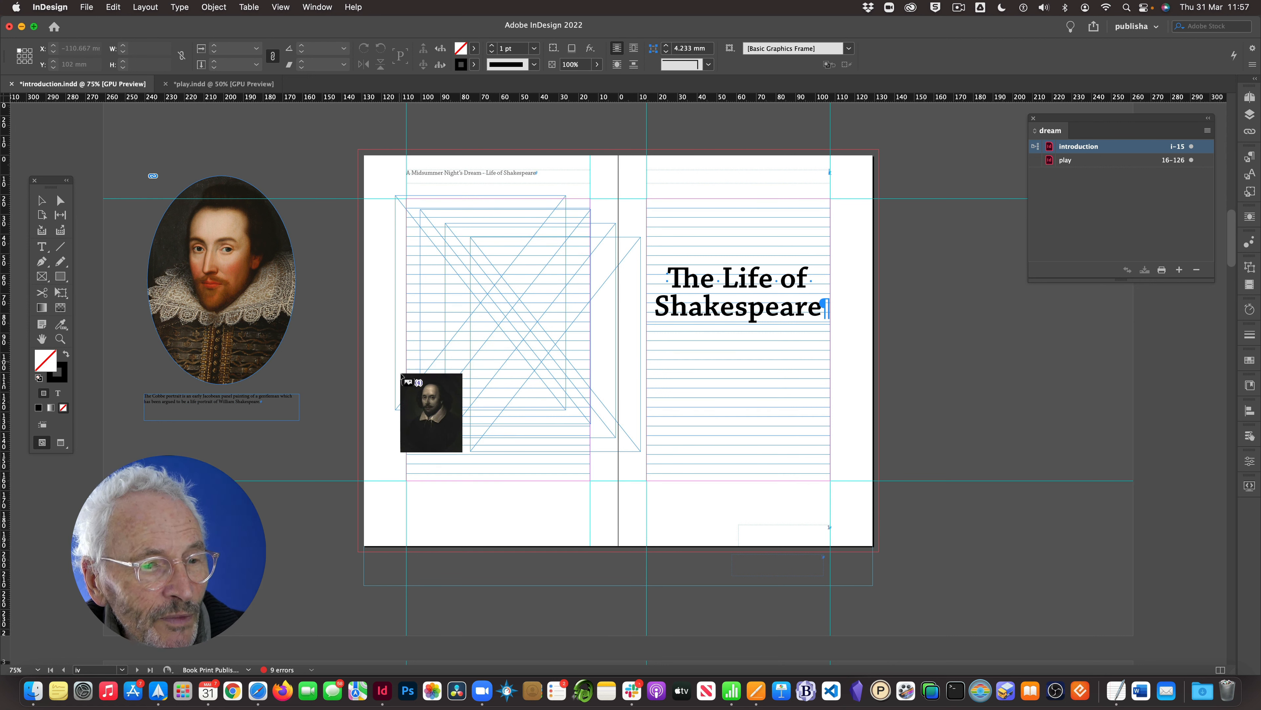
left_click(400, 363)
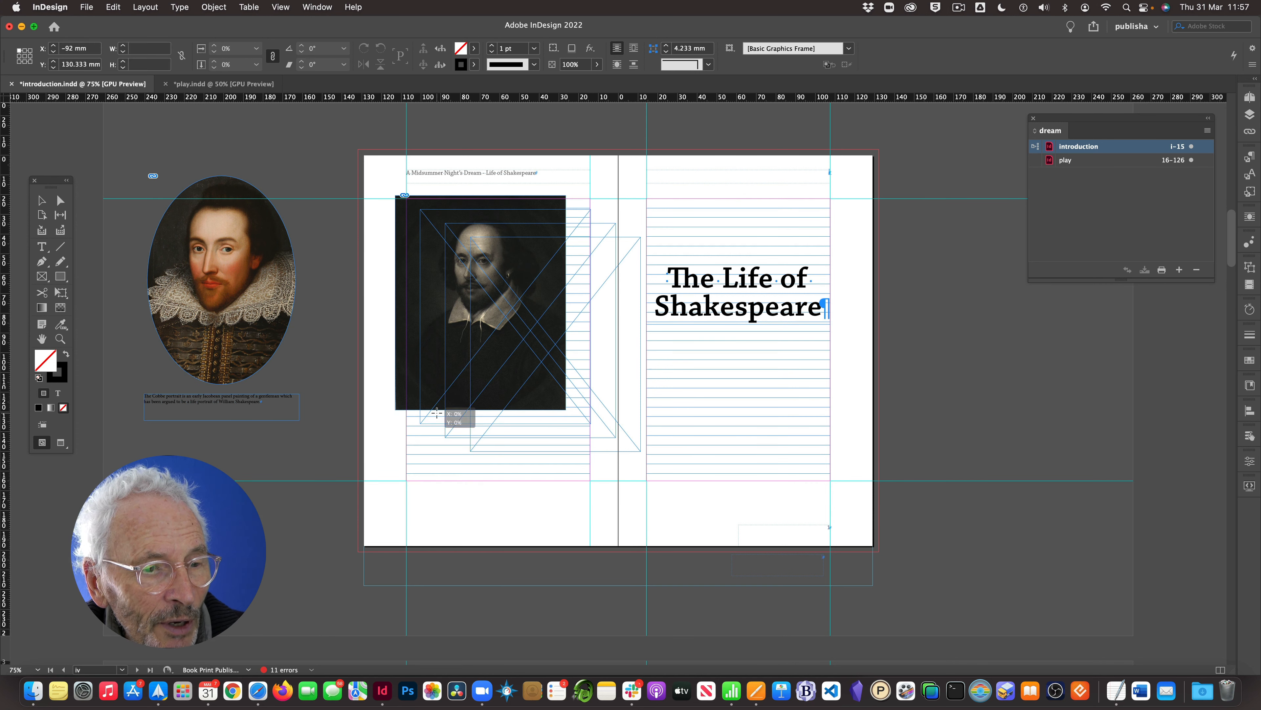
left_click(445, 414)
left_click(459, 431)
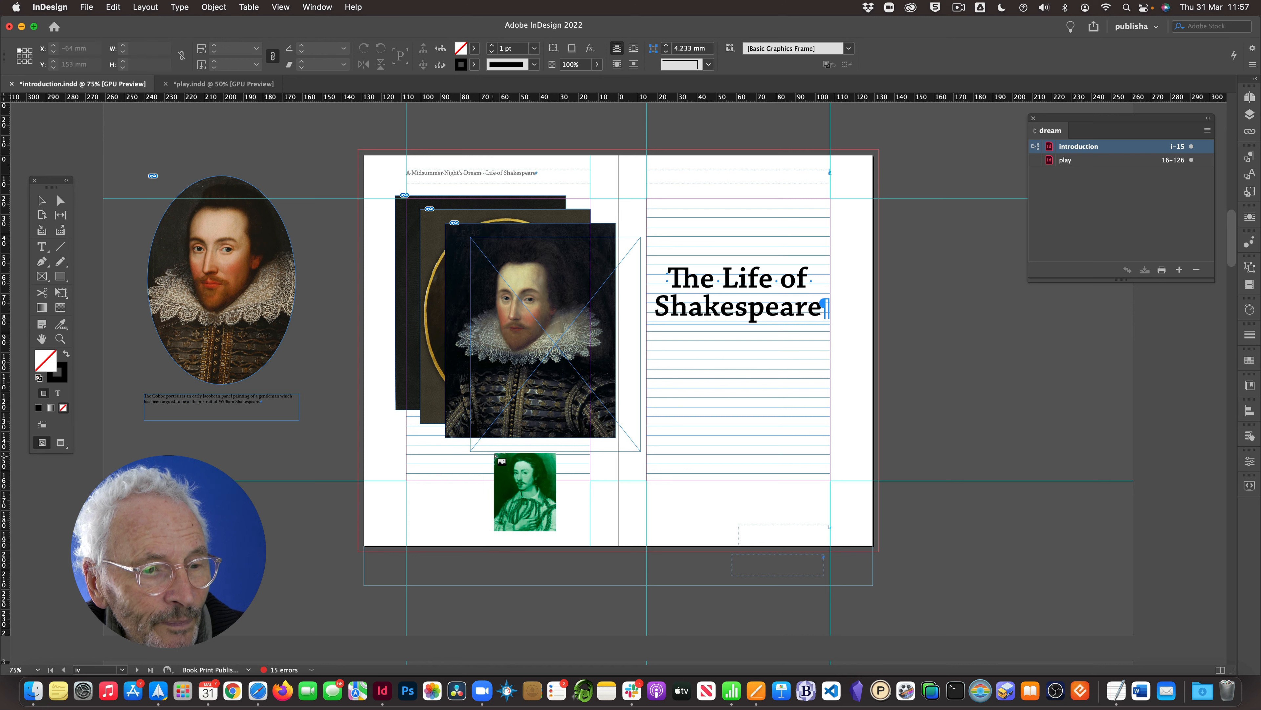
left_click(497, 445)
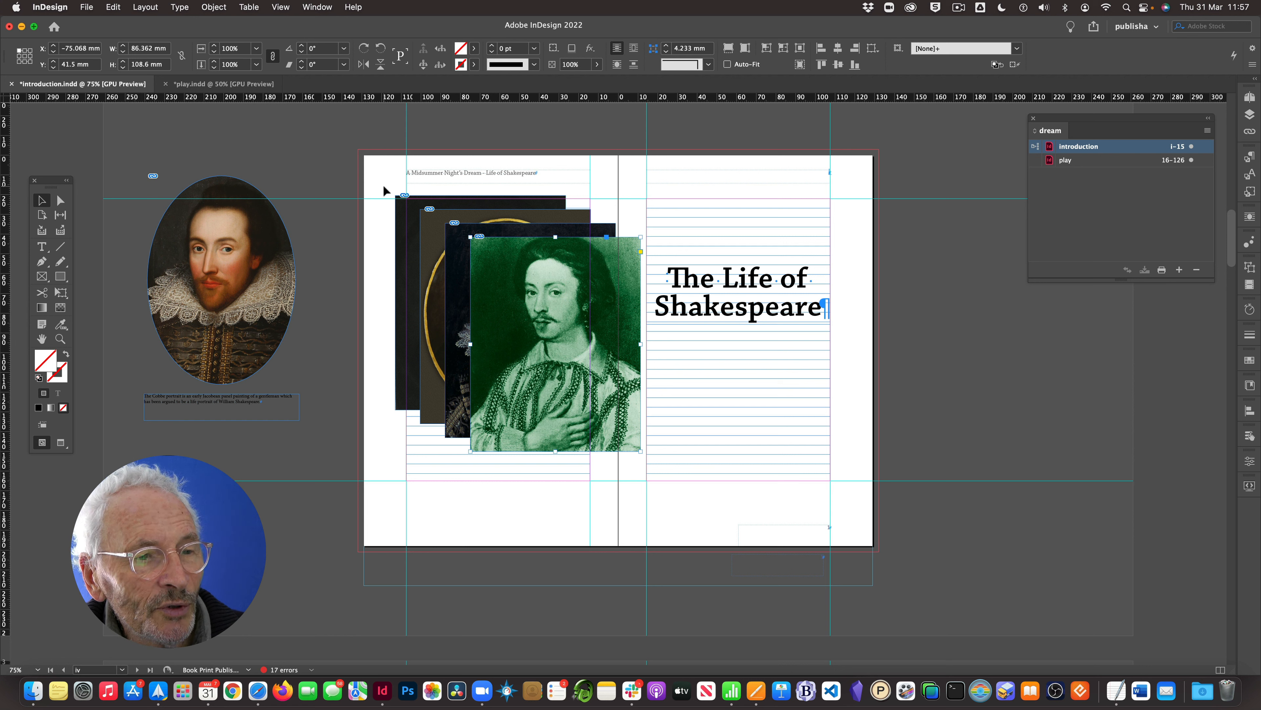
Step: Select the four overlapping portraits and align them by their horizontal and vertical centres into one stack
left_click_drag(383, 187, 510, 380)
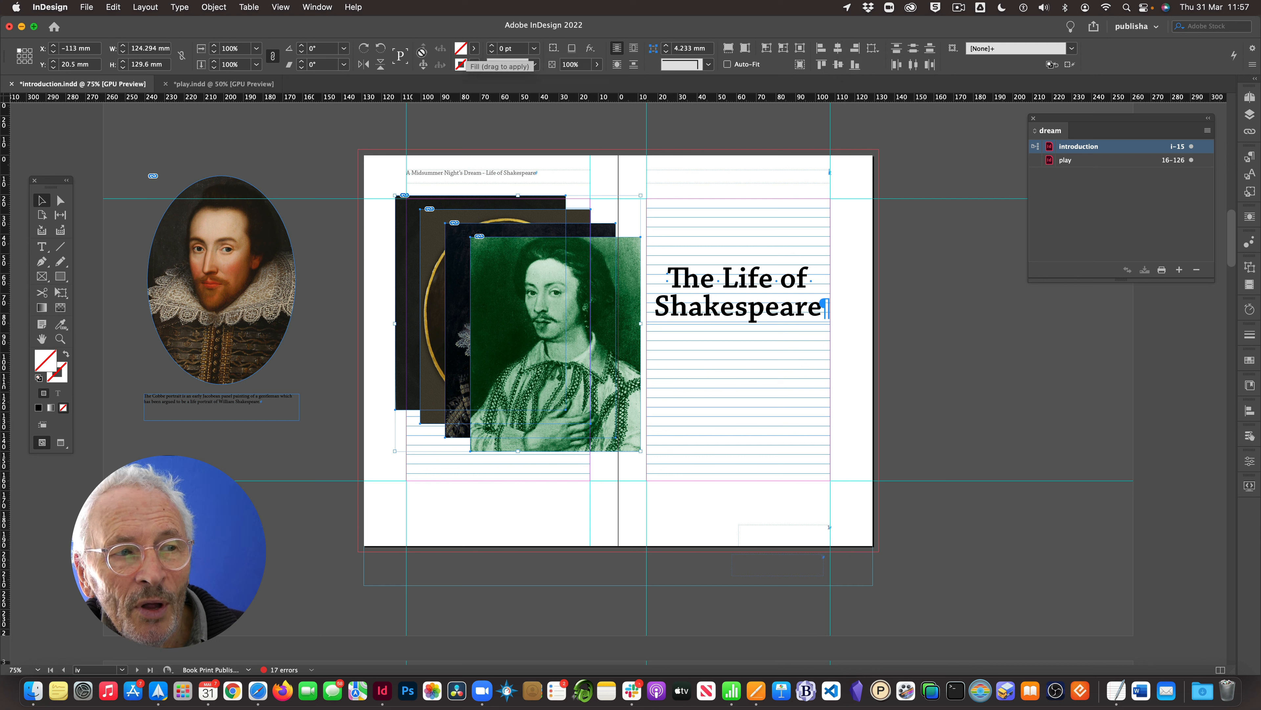
left_click(838, 48)
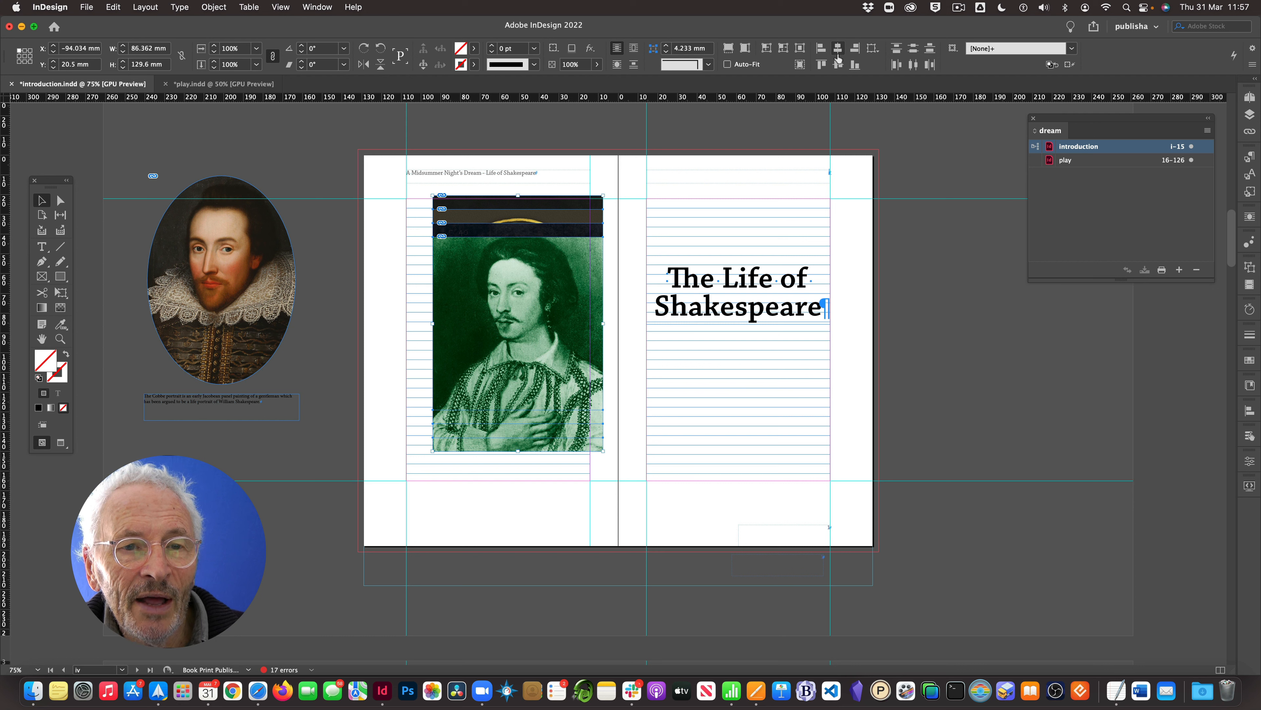
left_click(838, 64)
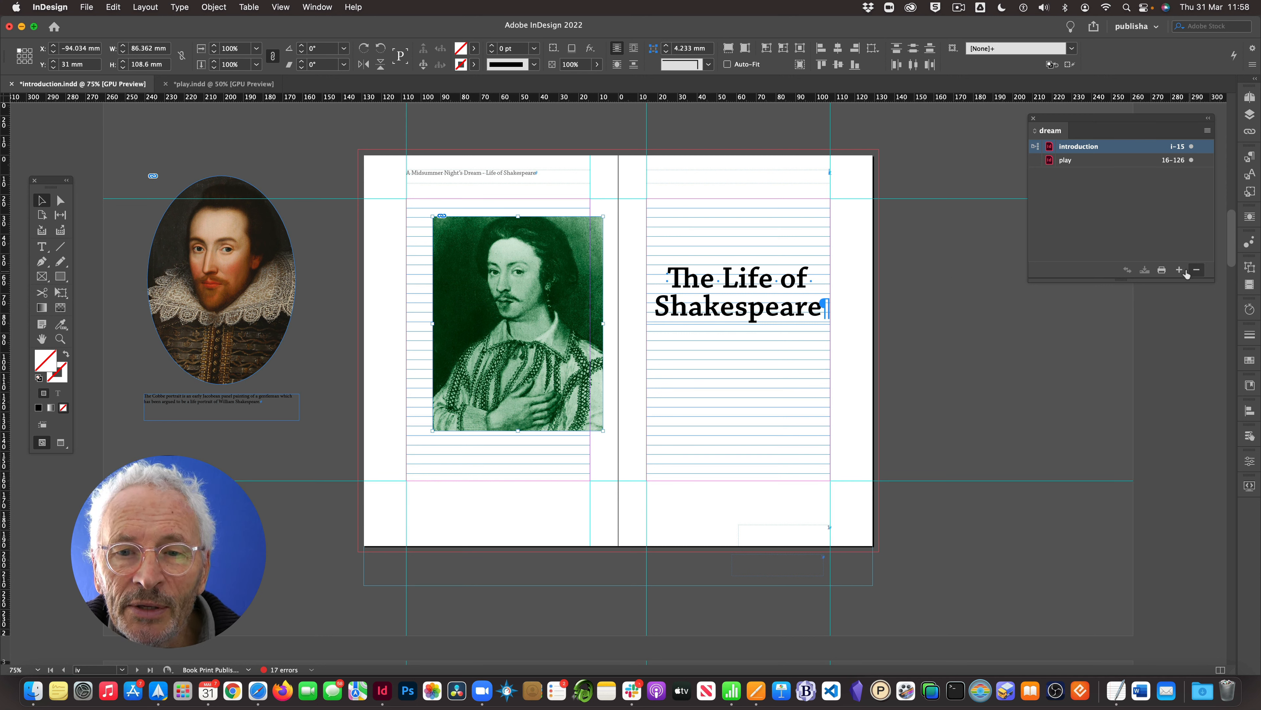
Step: Convert the stacked portraits into a multi-state object with each picture as a separate object state
left_click(318, 7)
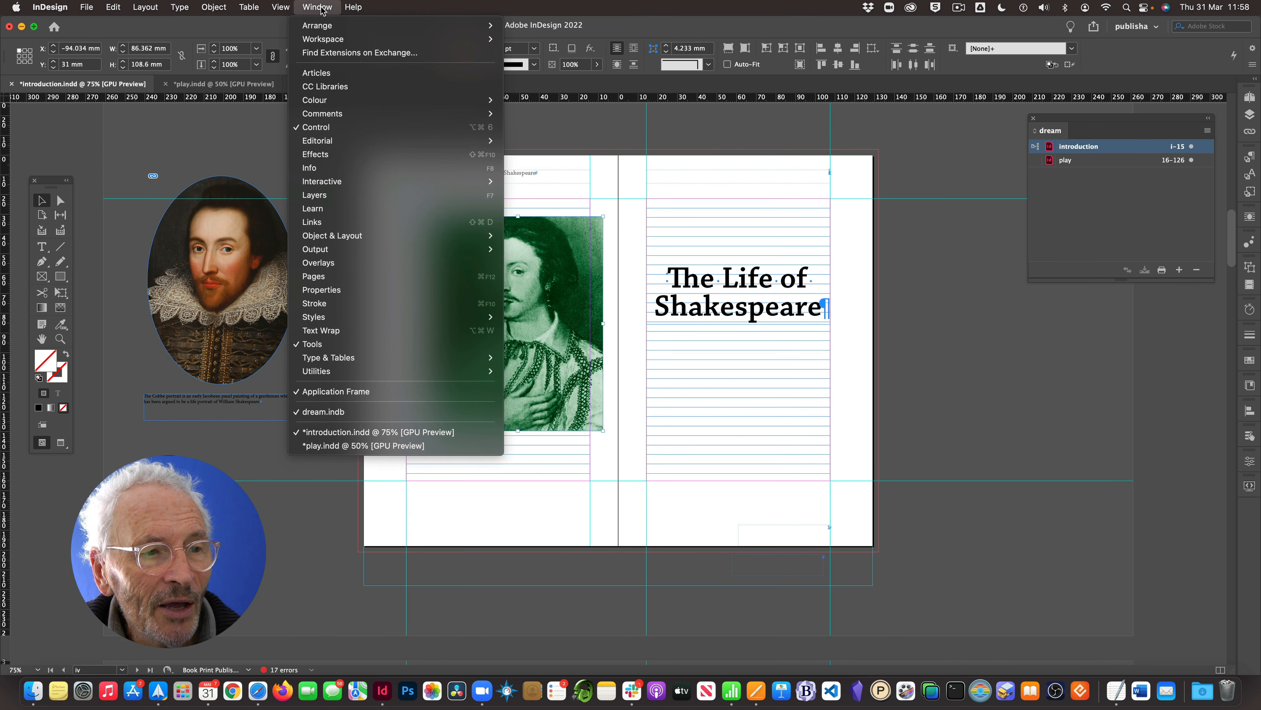
mouse_move(341, 181)
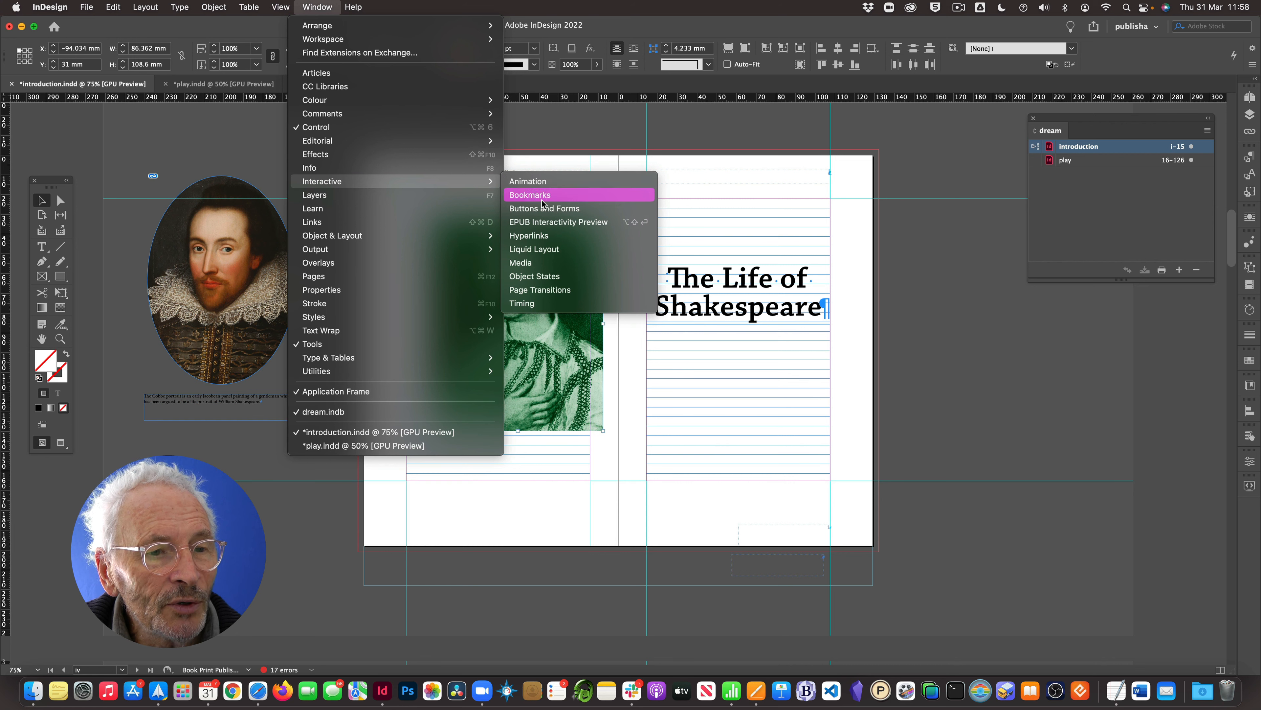
left_click(544, 277)
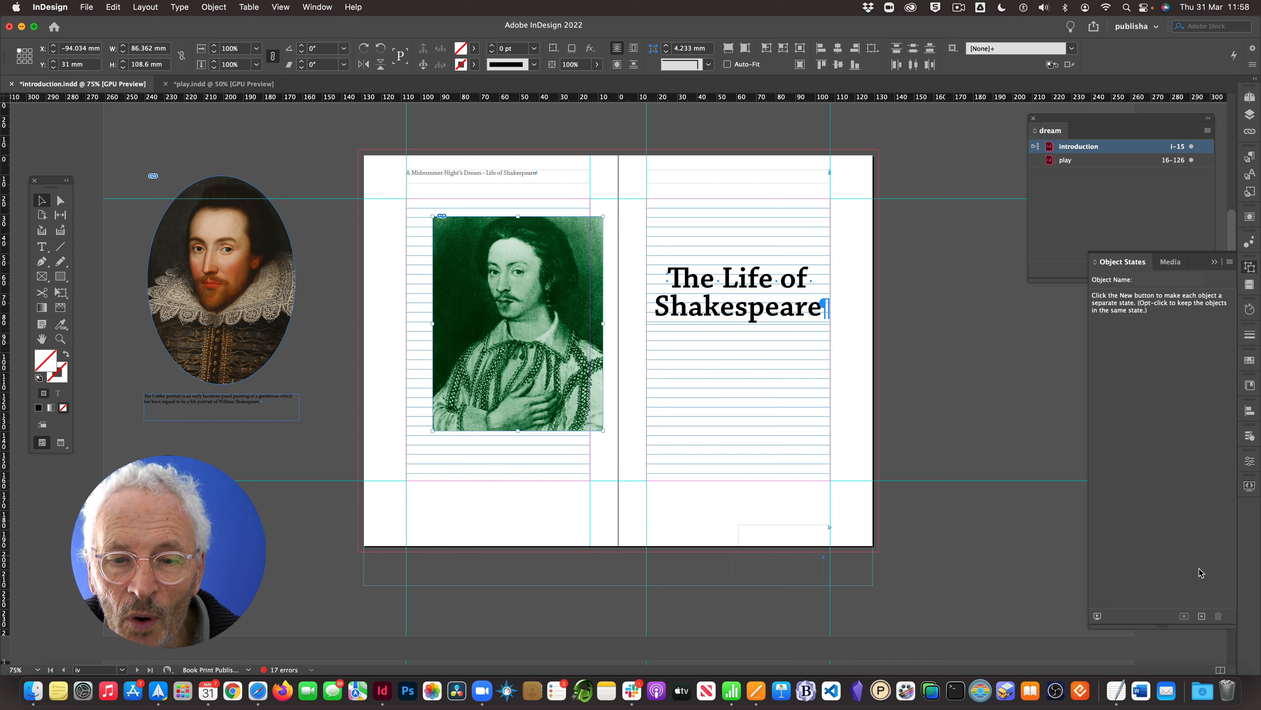
left_click(1202, 616)
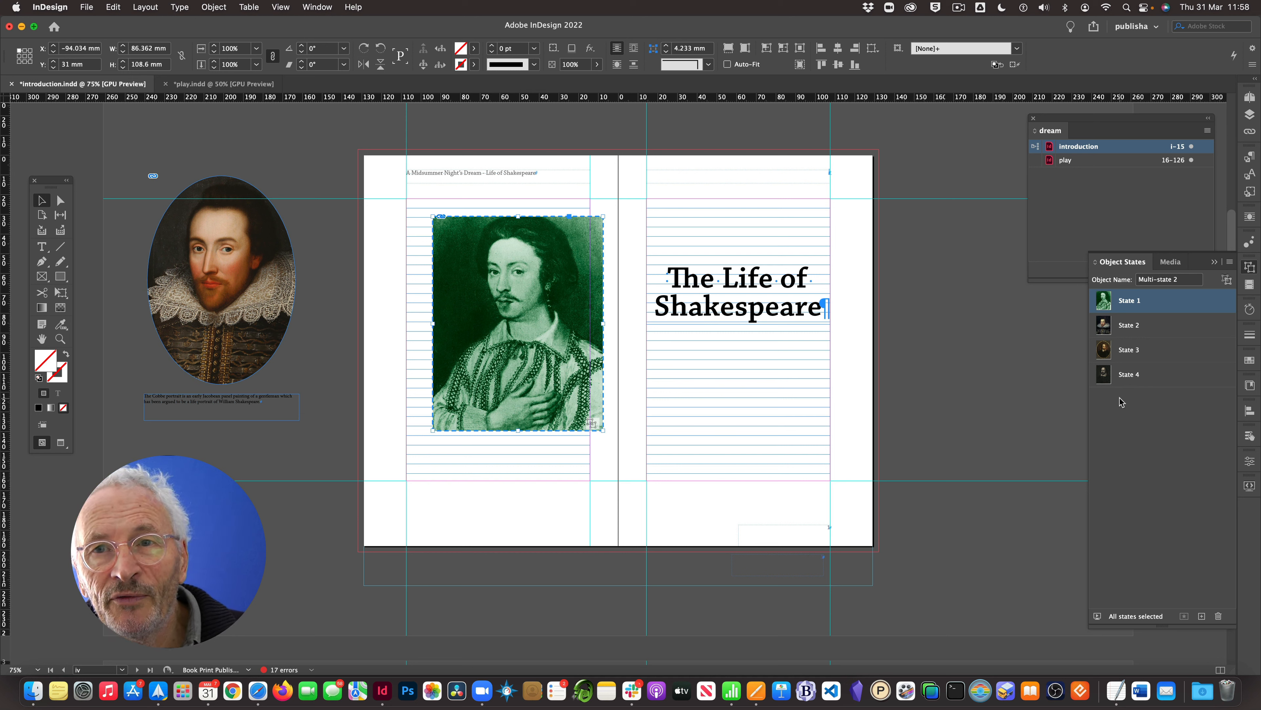
Step: Check the portraits in States 2, 3 and 4 of the multi-state object, returning to State 1
left_click(1132, 326)
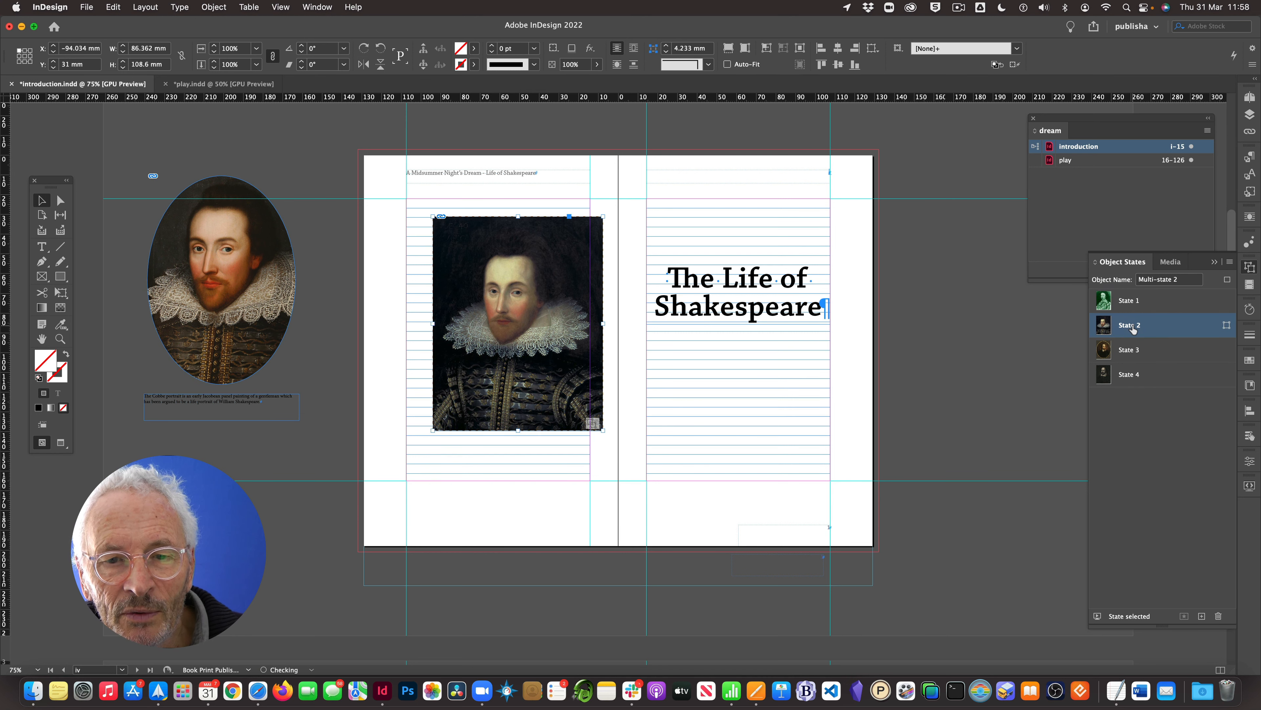
left_click(1133, 350)
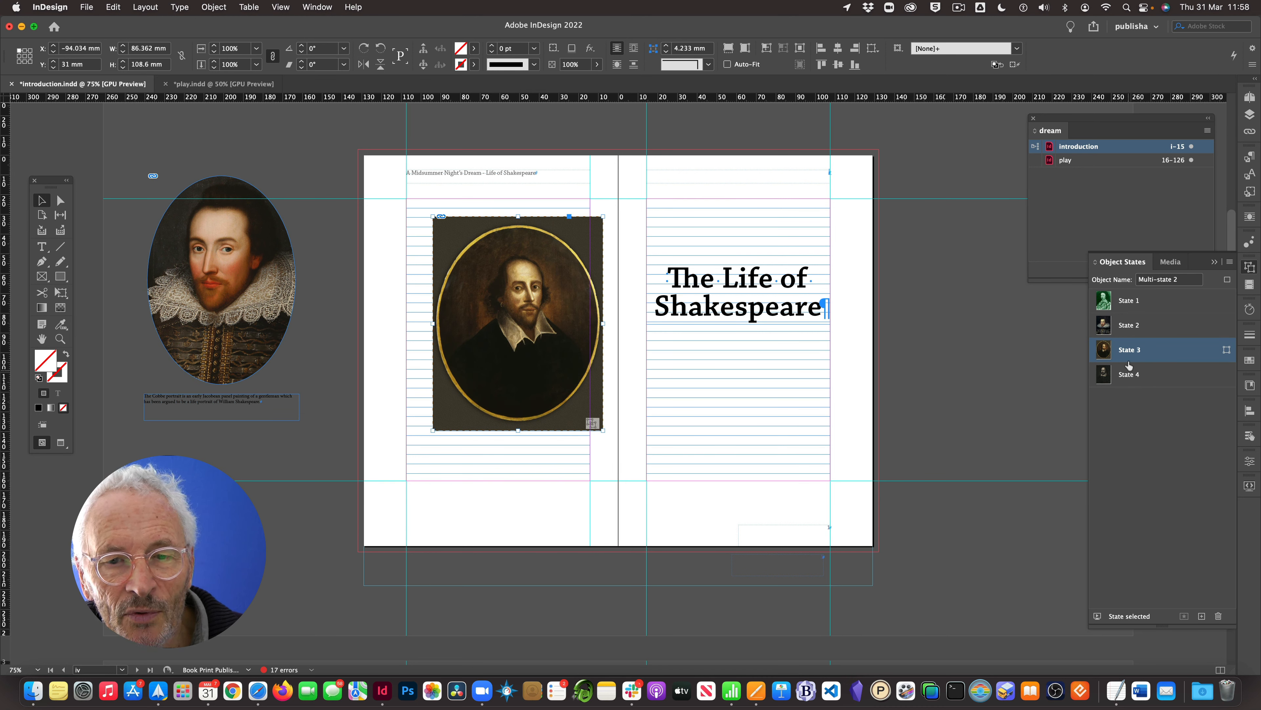
left_click(1132, 374)
left_click(1121, 301)
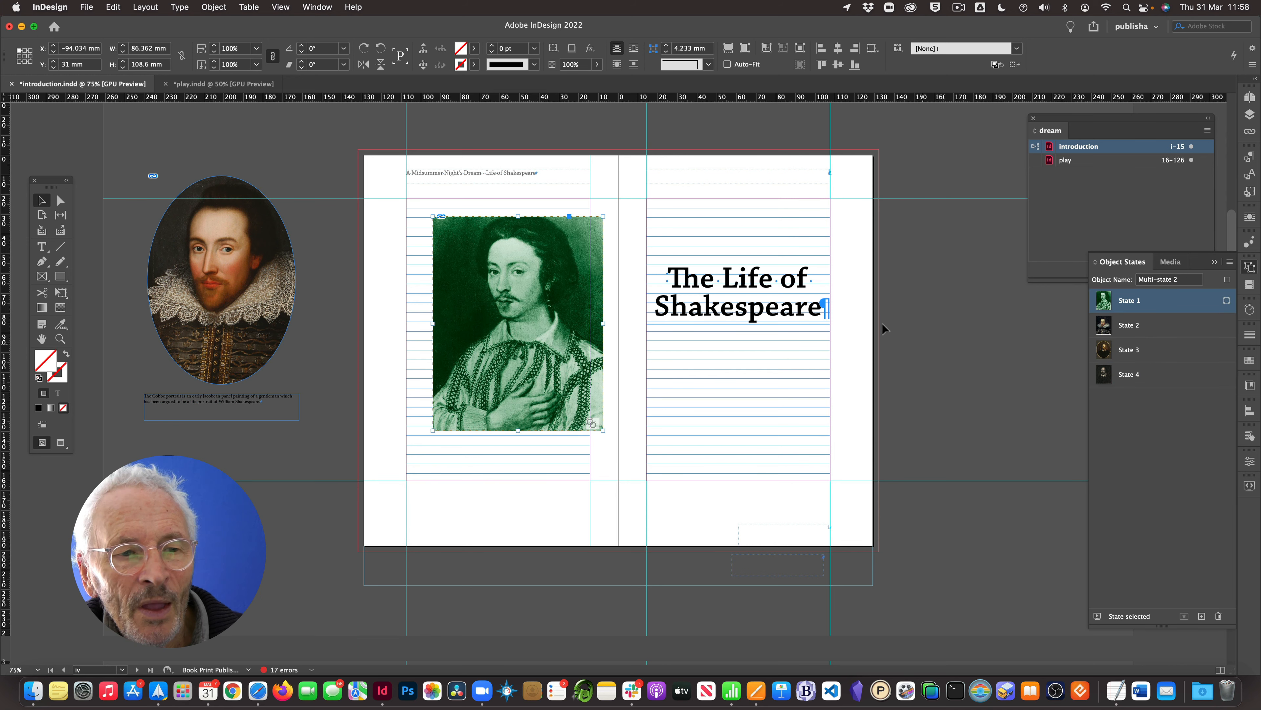
Step: Move the whole multi-state portrait object to about X -104 mm, Y 28.6 mm, within the left-hand page's margins
left_click(706, 139)
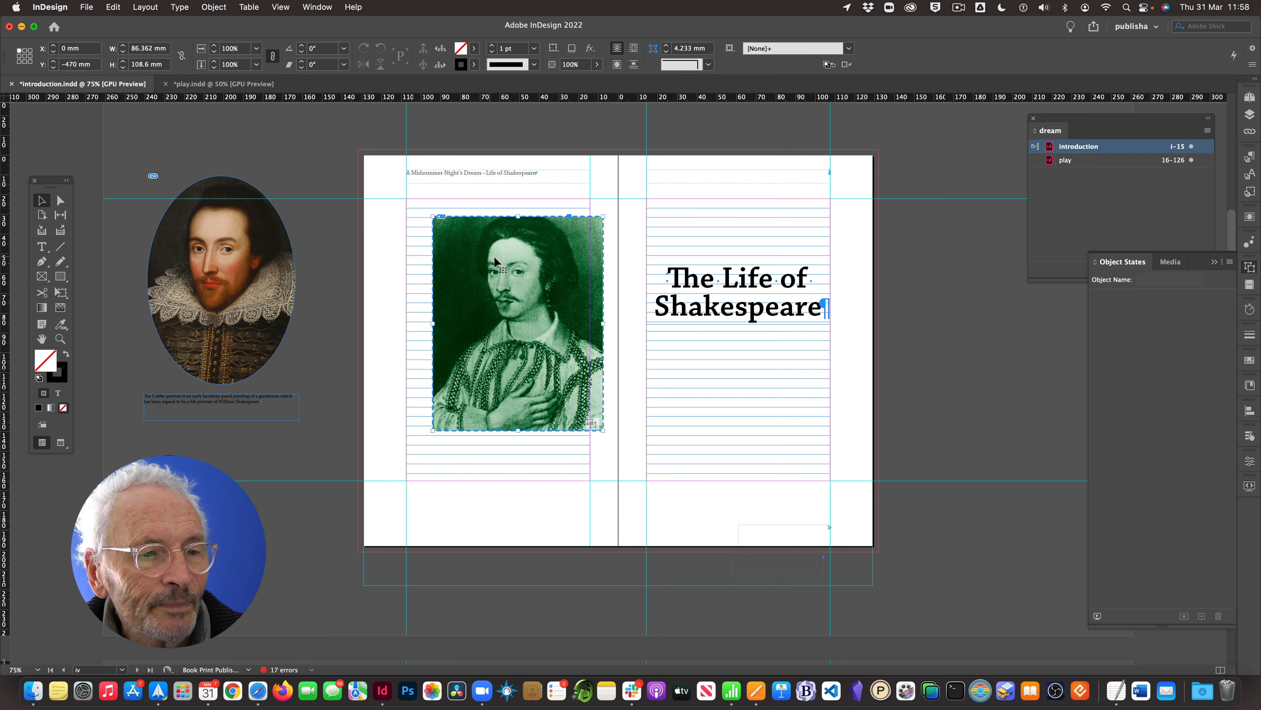
left_click_drag(499, 257, 472, 257)
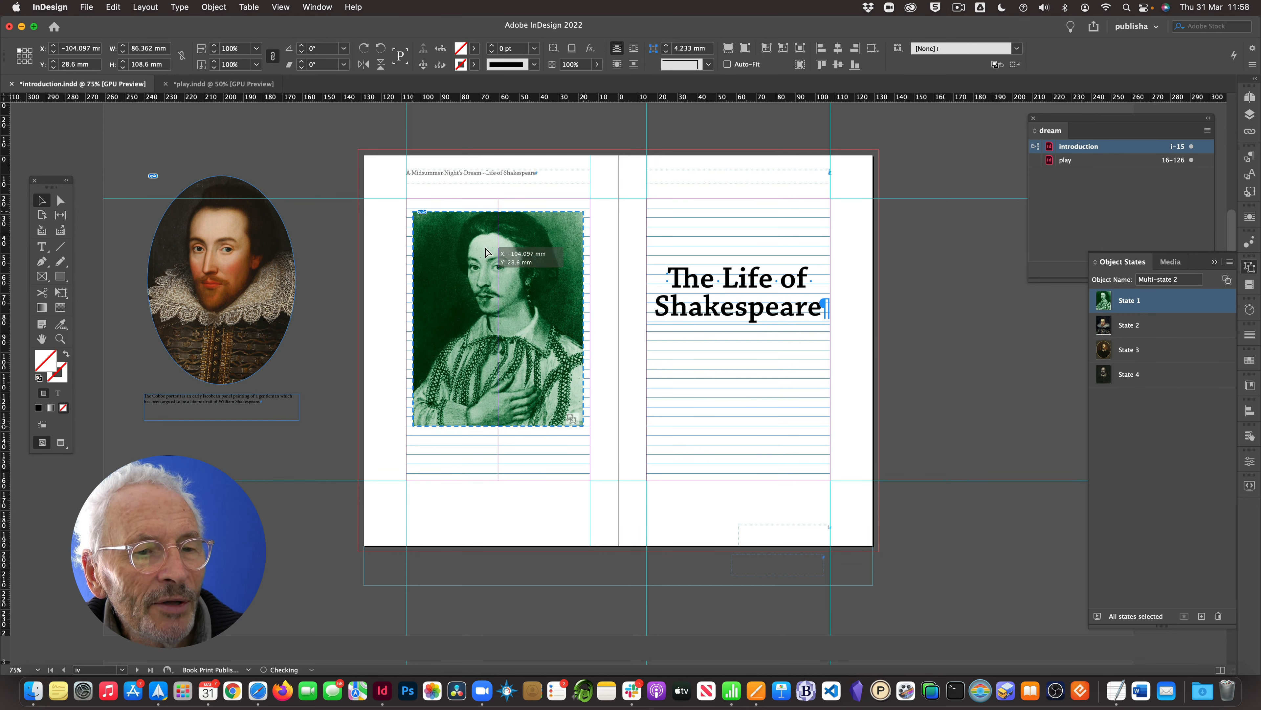
left_click(360, 183)
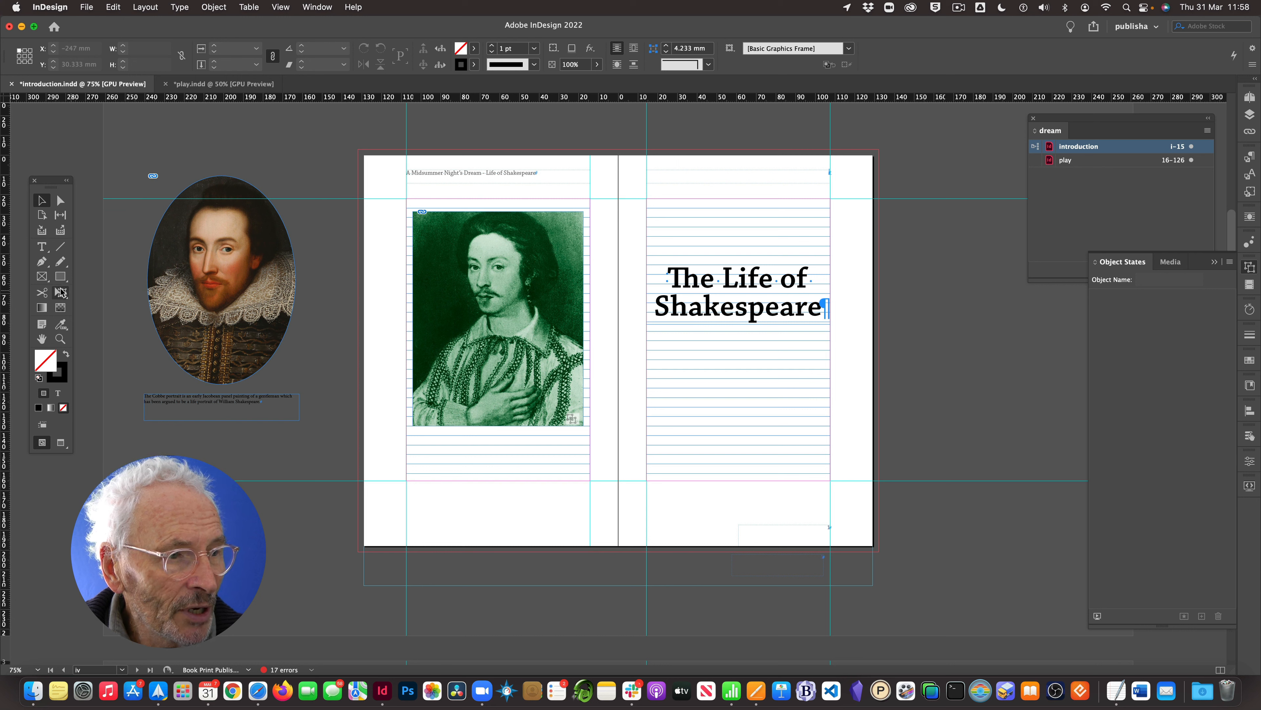
Step: Draw an empty rectangular frame, about 86.4 by 108.6 mm, exactly over the portrait on the left-hand page
left_click(45, 280)
left_click(238, 159)
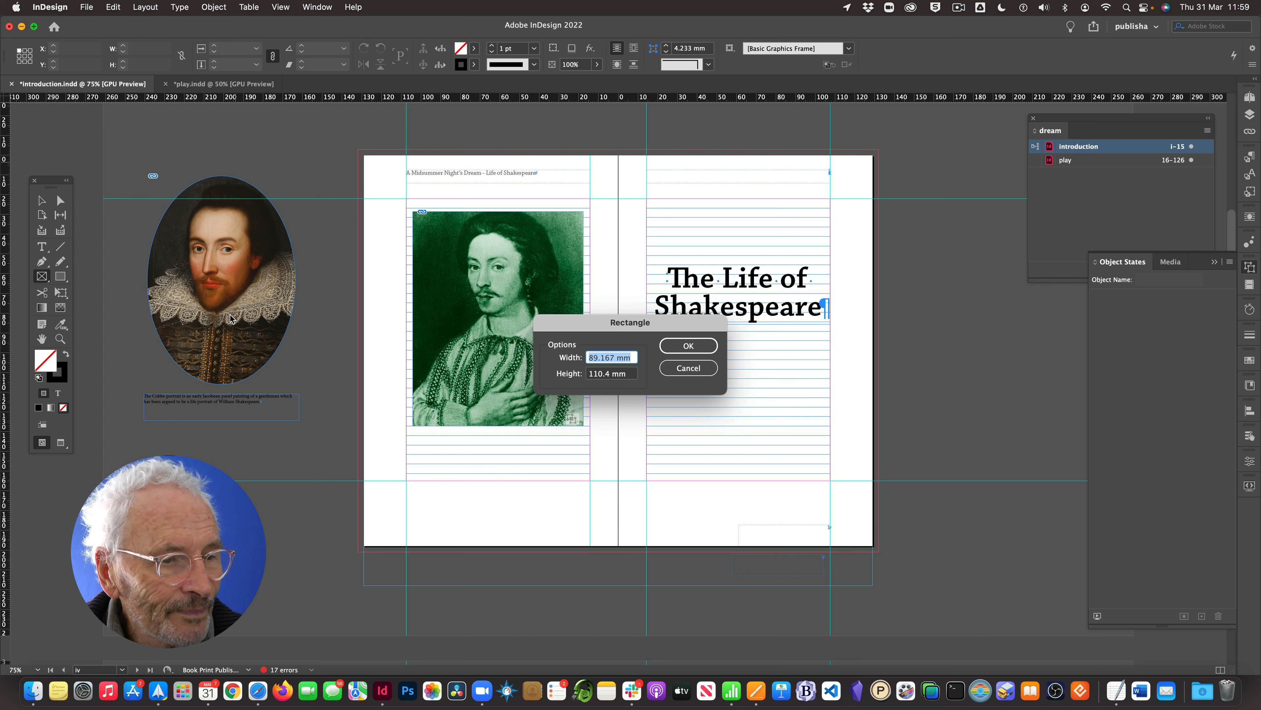
left_click(688, 368)
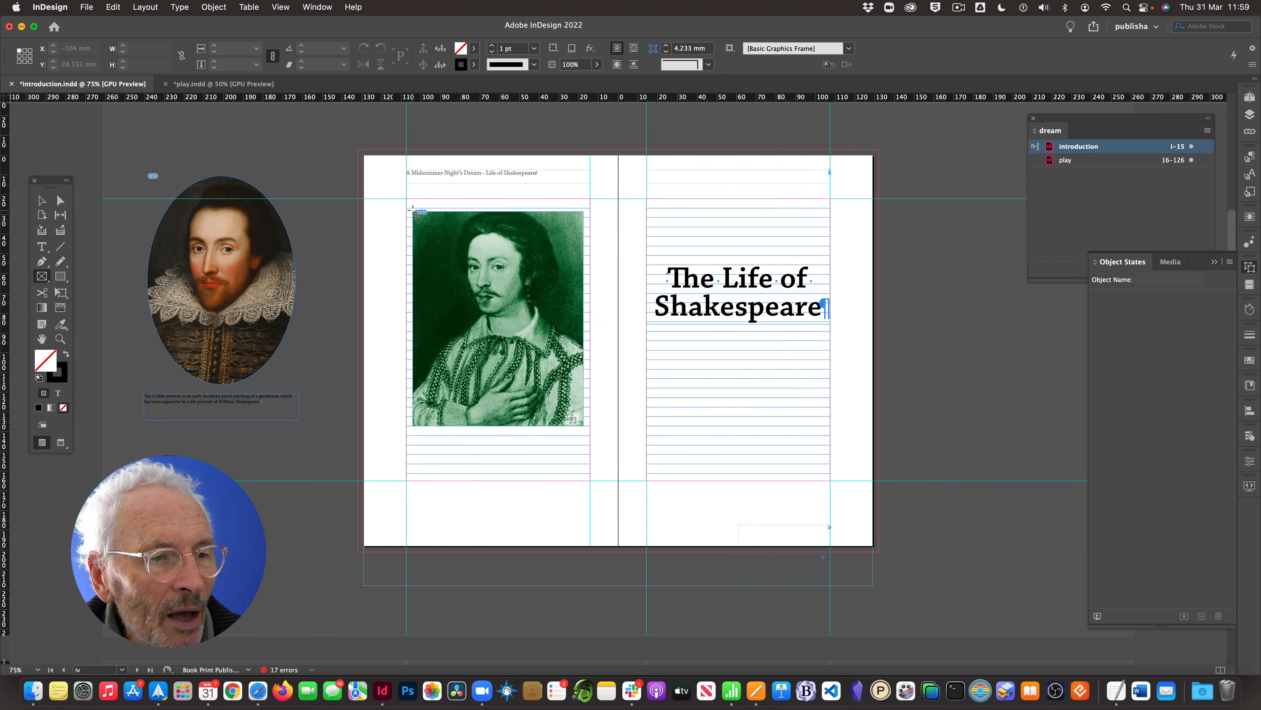
left_click_drag(414, 211, 586, 430)
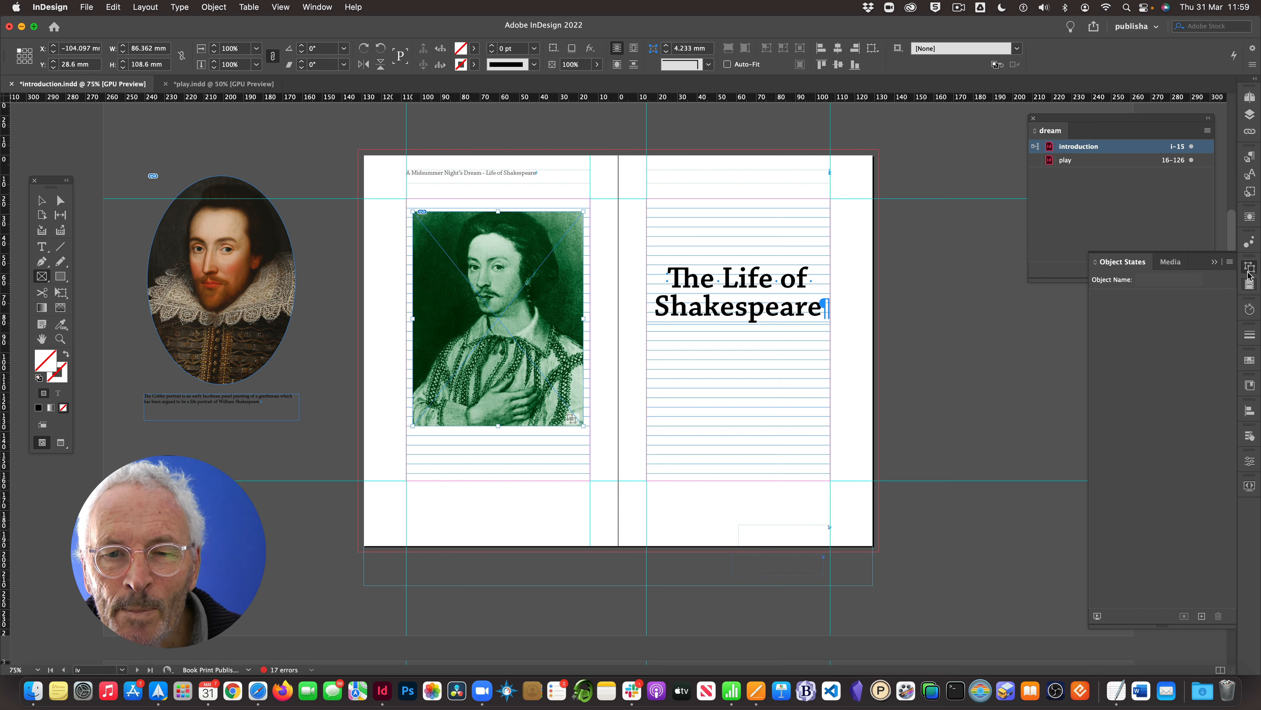
Step: Convert the empty frame into a button that goes to the next state of Multi-state 2 on release or tap
left_click(1250, 437)
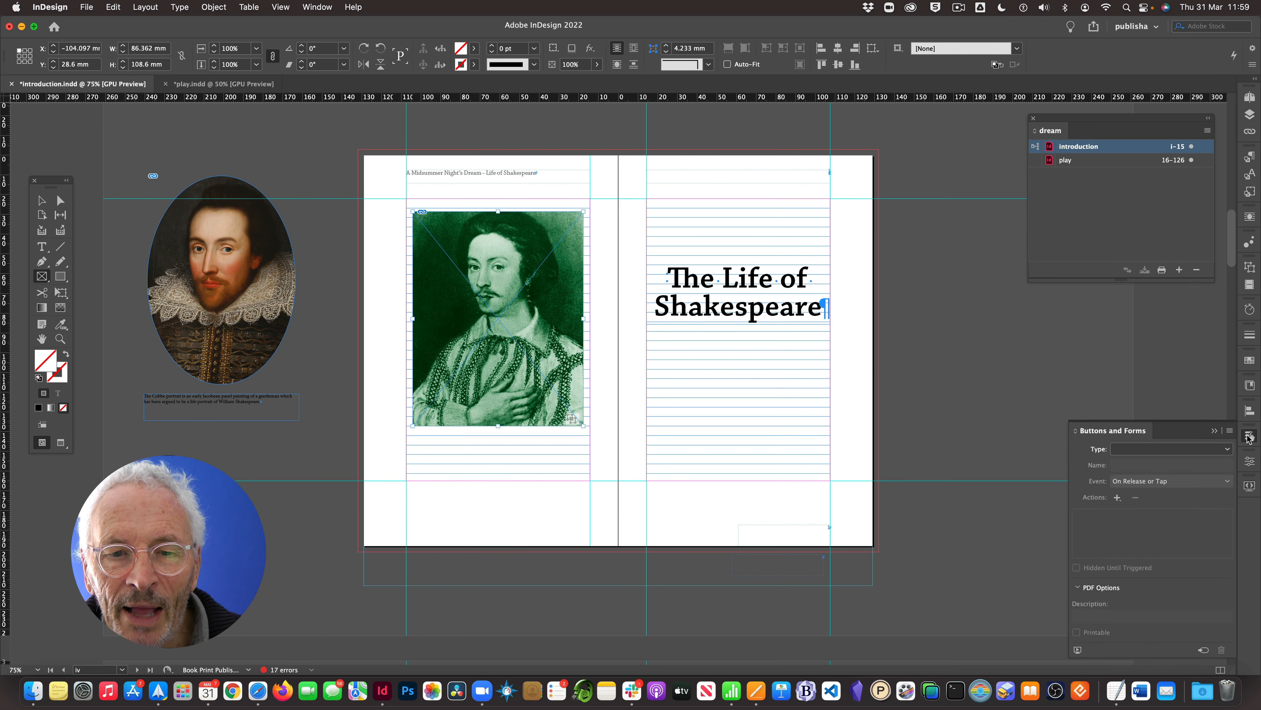
left_click(1184, 449)
left_click(1156, 462)
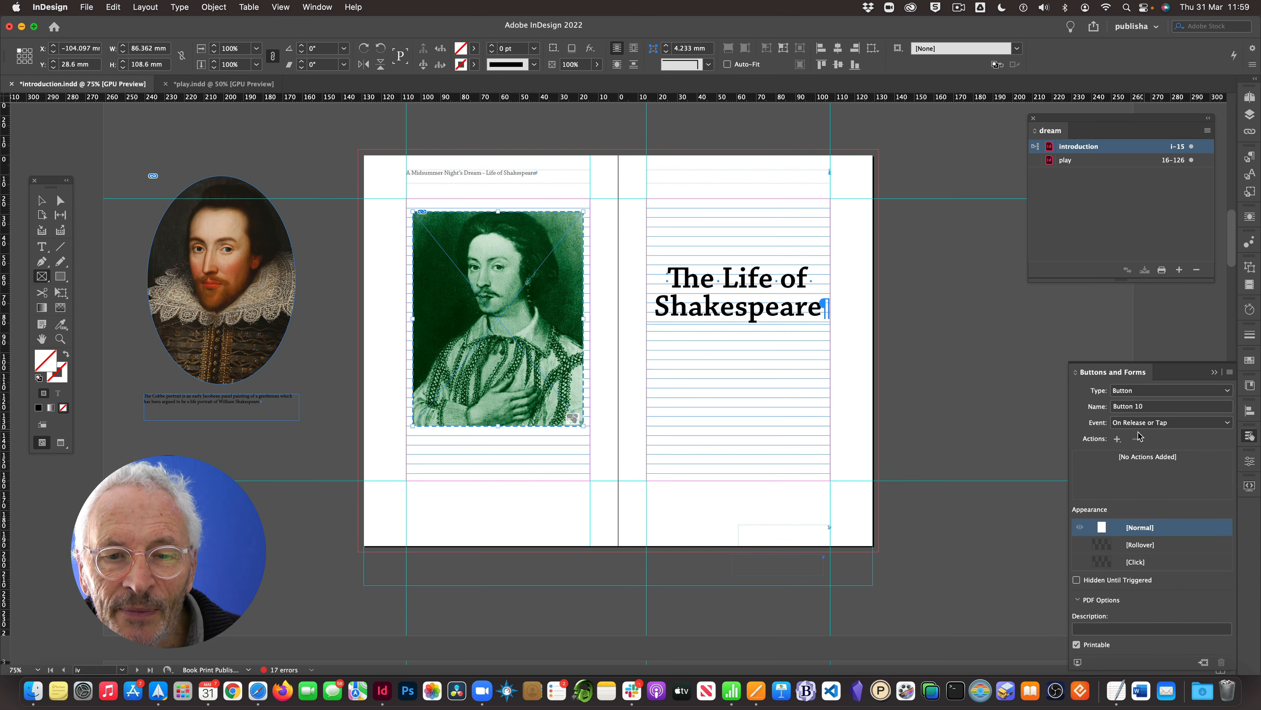
left_click(1118, 439)
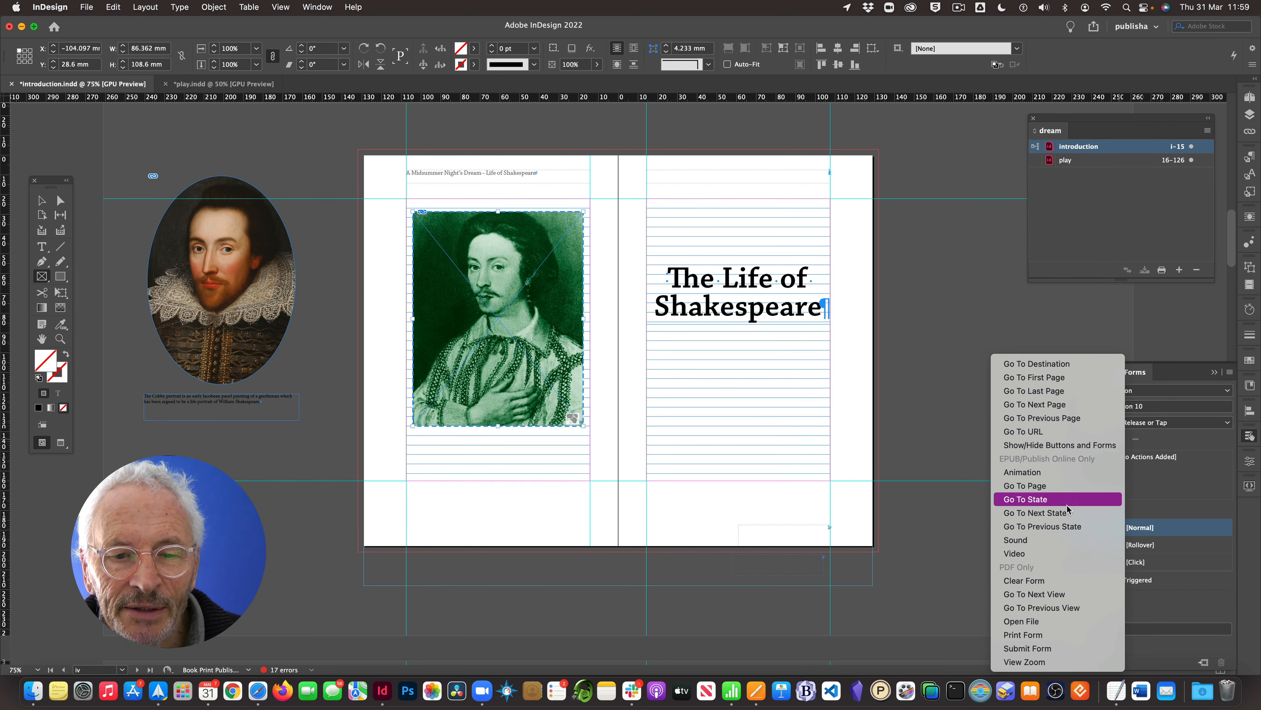
left_click(1052, 513)
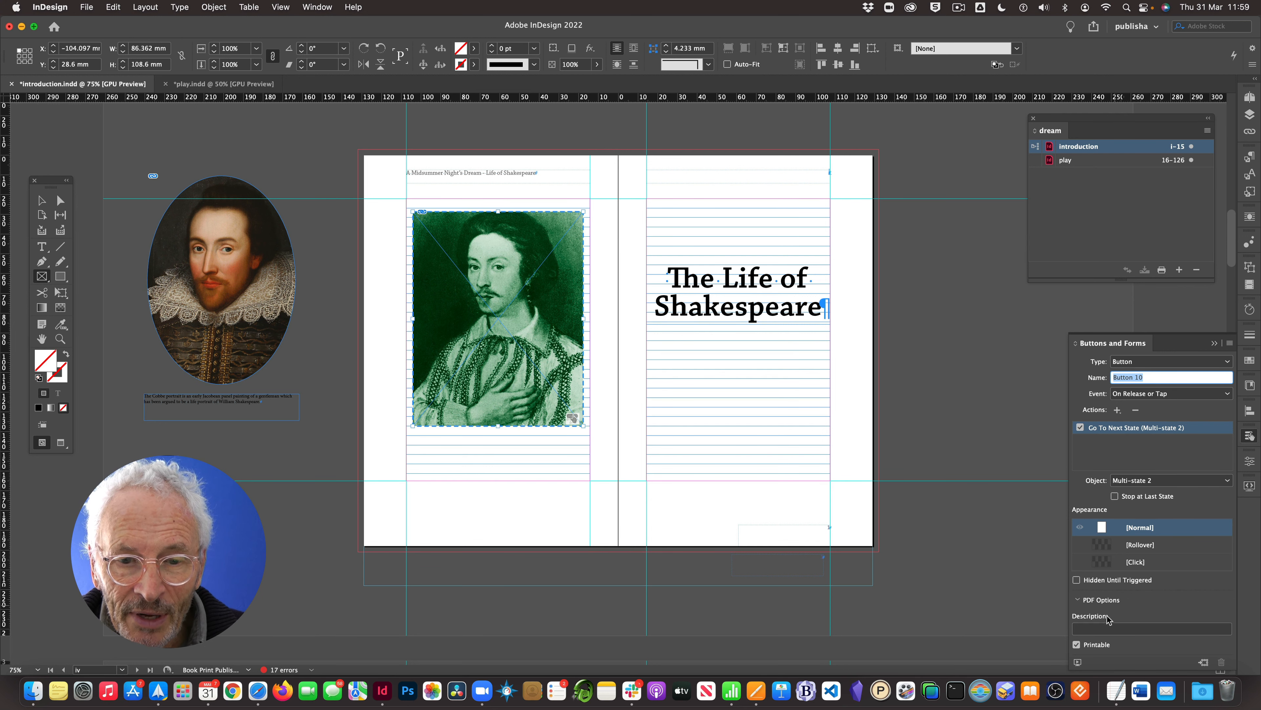
Step: Preview the spread's EPUB interactivity and step through the portraits using the invisible button, closing the preview
left_click(1079, 663)
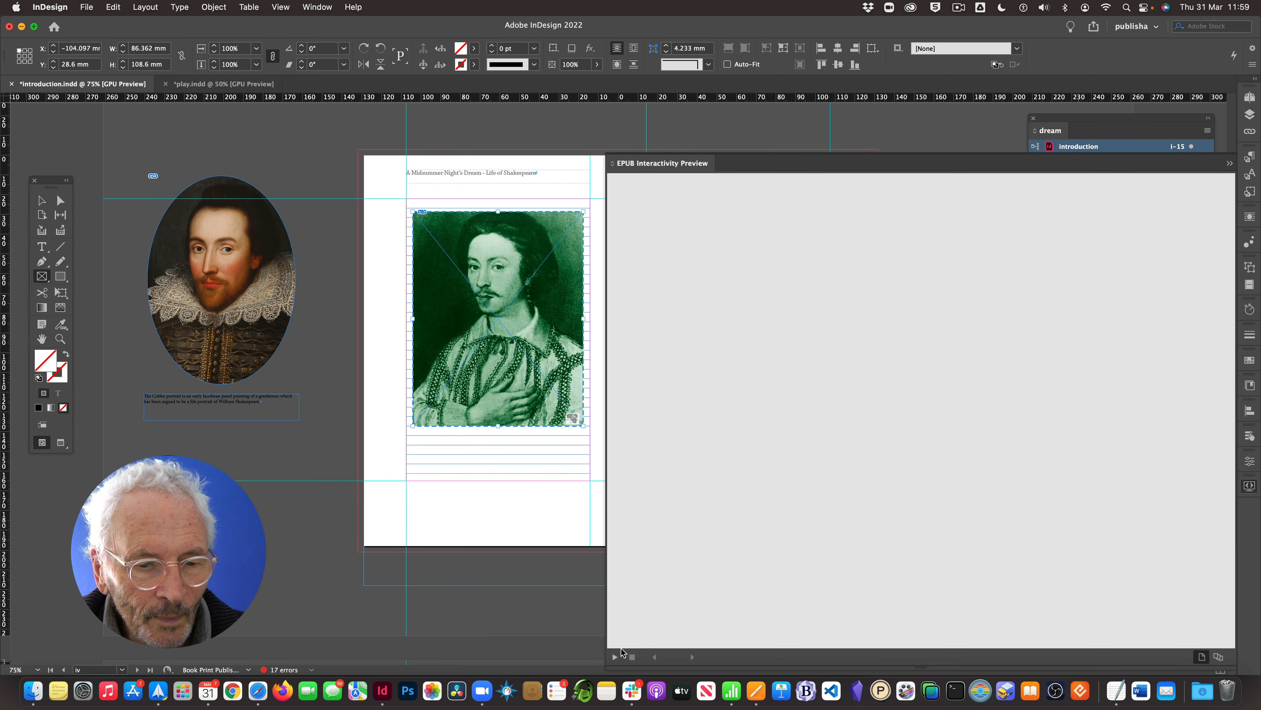
left_click(615, 656)
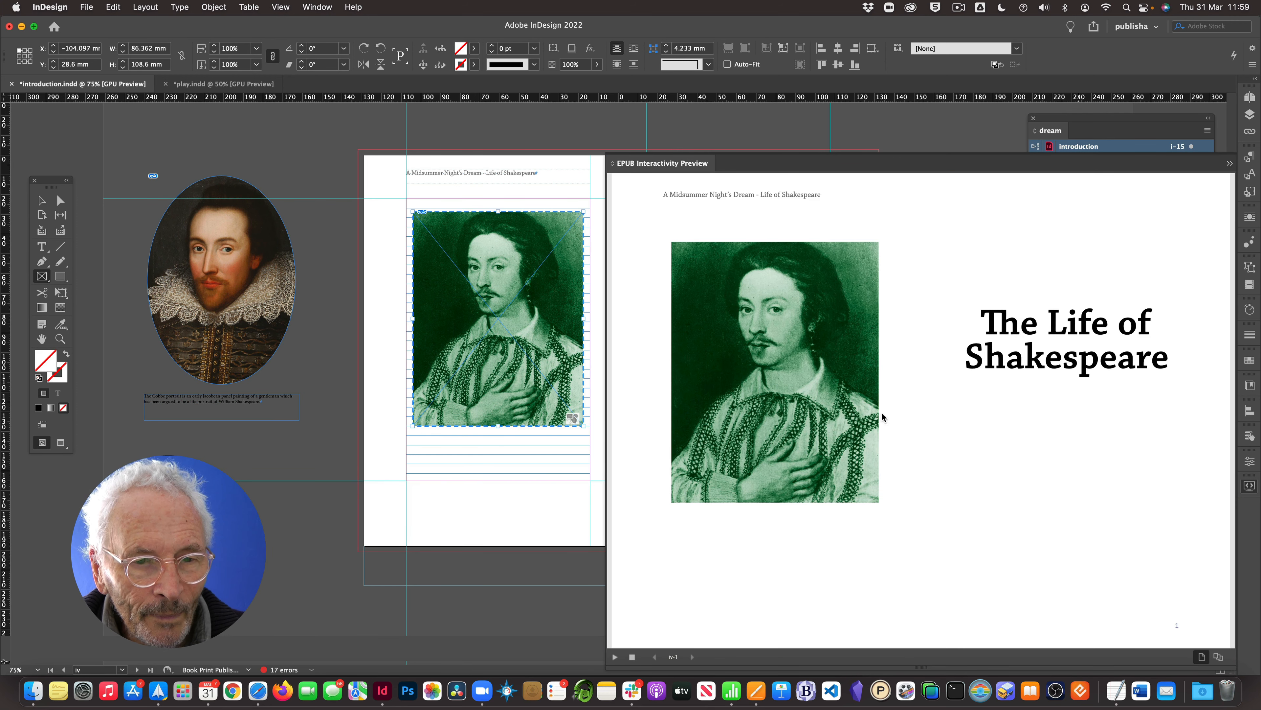
left_click(786, 363)
left_click(774, 361)
left_click(773, 362)
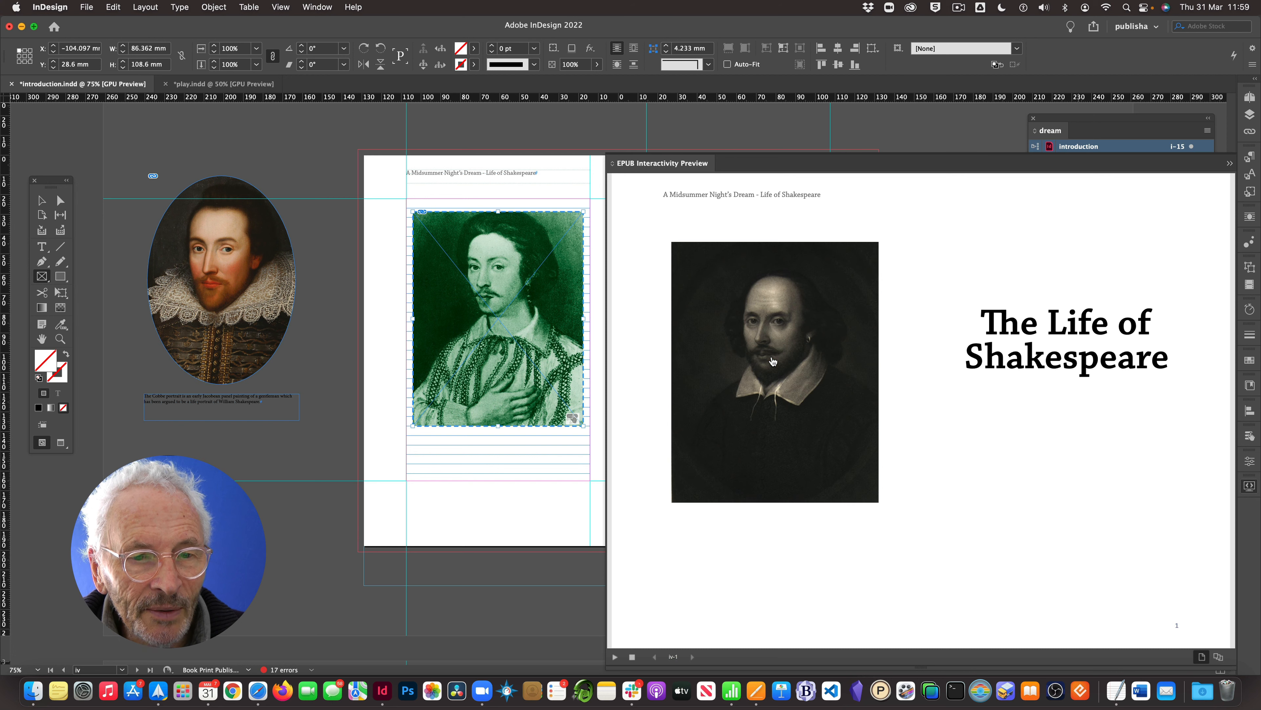
left_click(773, 361)
left_click(772, 362)
left_click(772, 361)
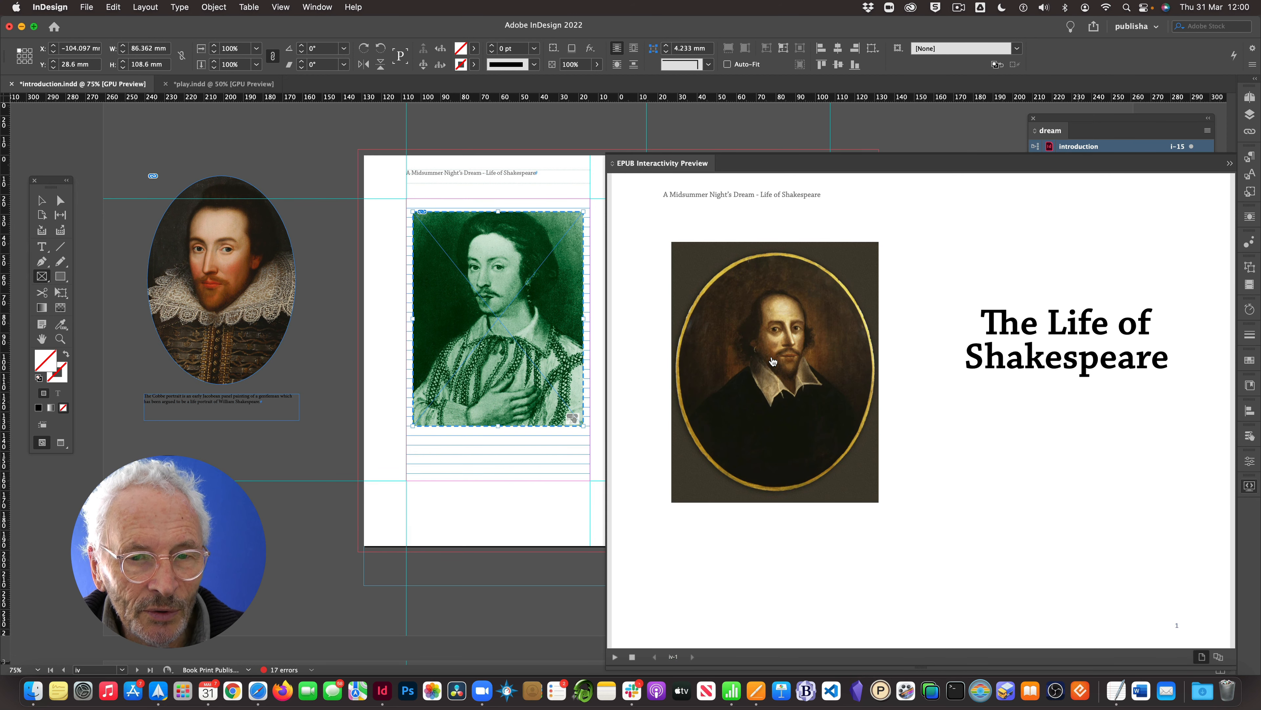
left_click(773, 361)
left_click(773, 361)
left_click(773, 361)
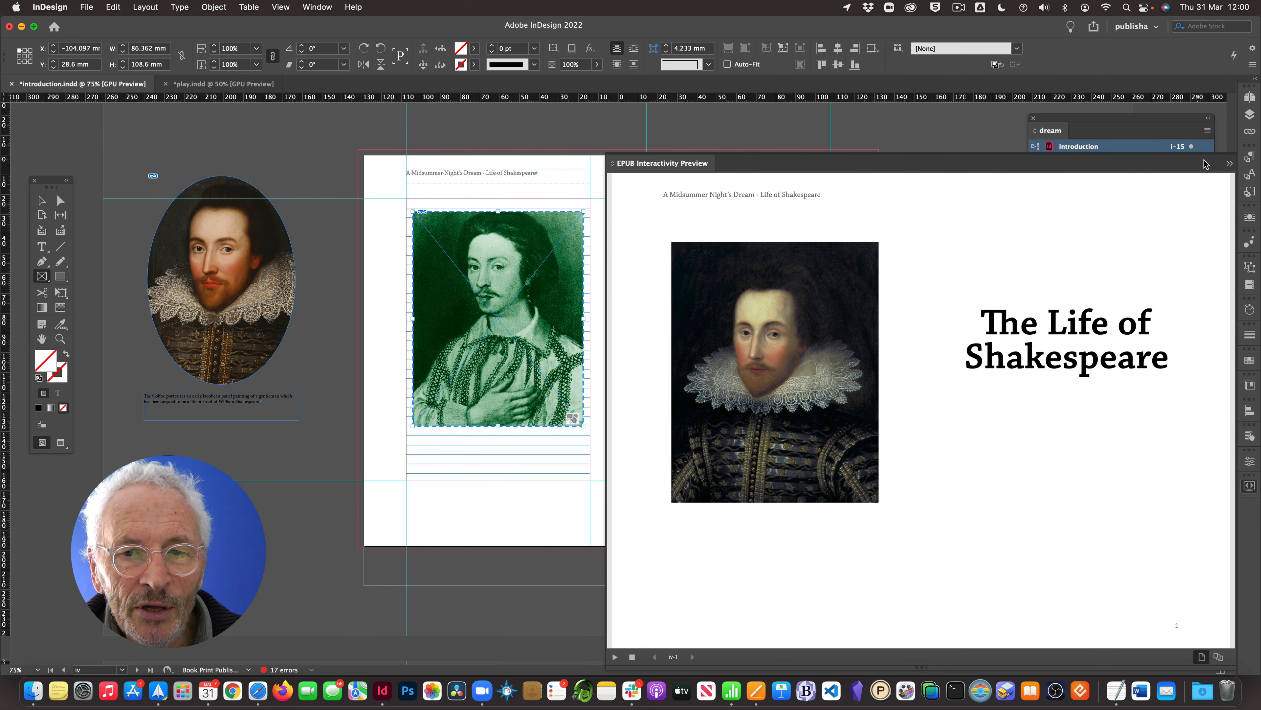
left_click(1230, 163)
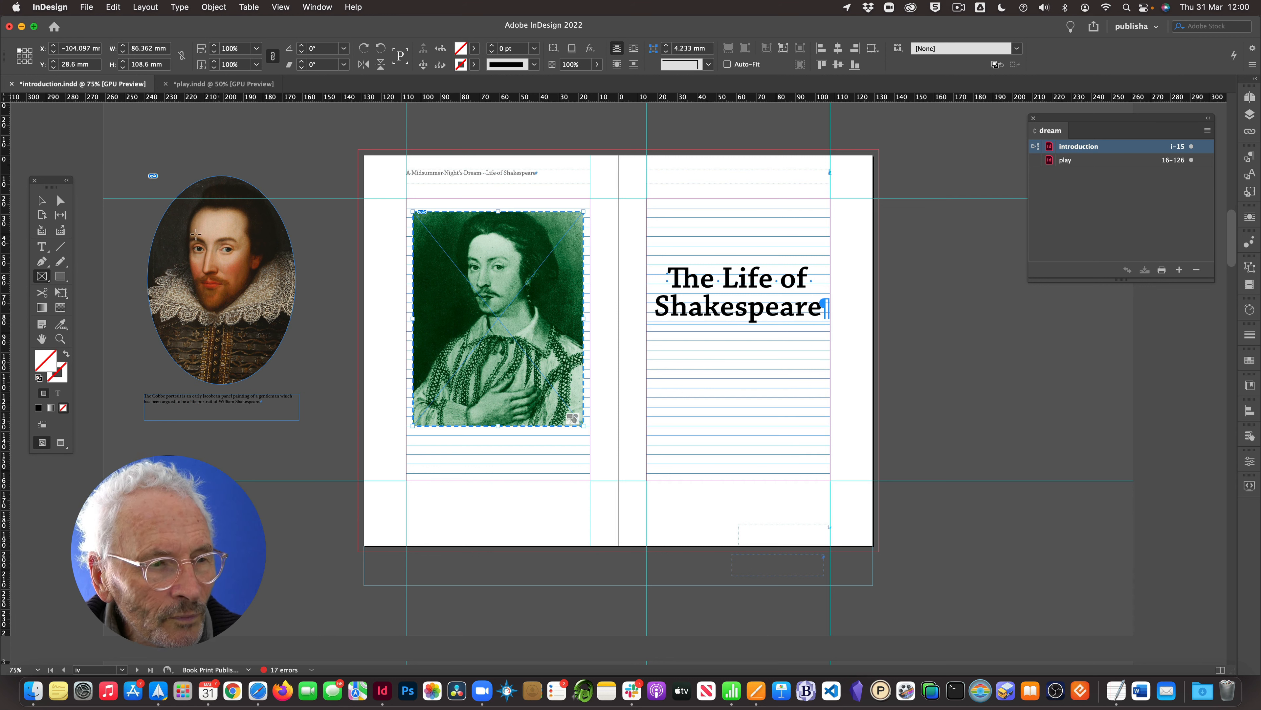
Step: Move the invisible button to X 4 mm, Y 3 mm on the right-hand page, and display the portrait object's states
left_click(42, 200)
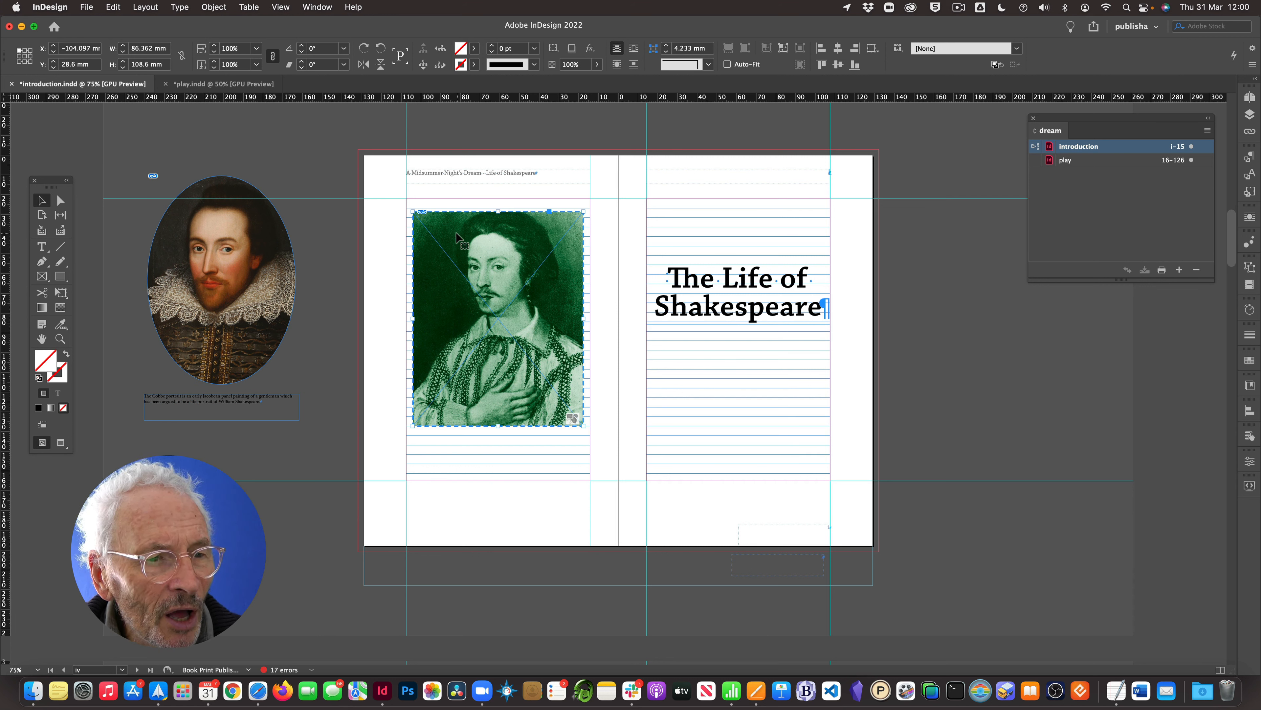
left_click_drag(460, 241, 670, 191)
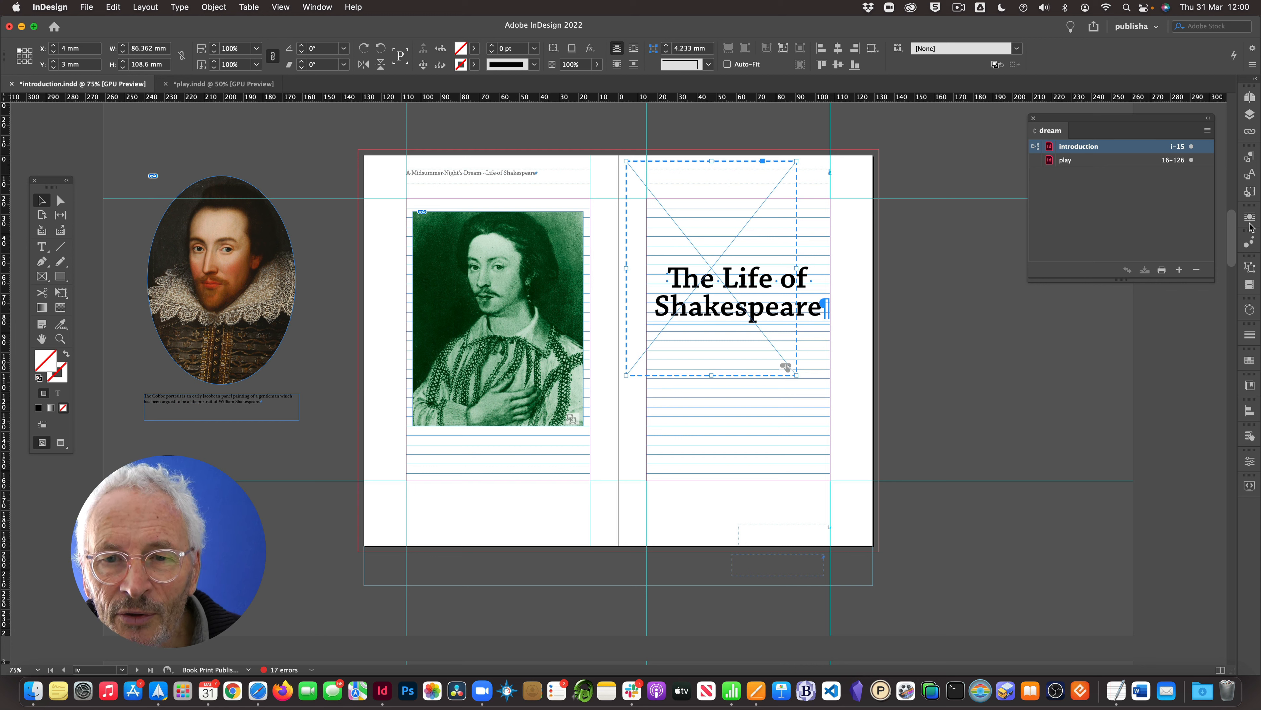
left_click(315, 8)
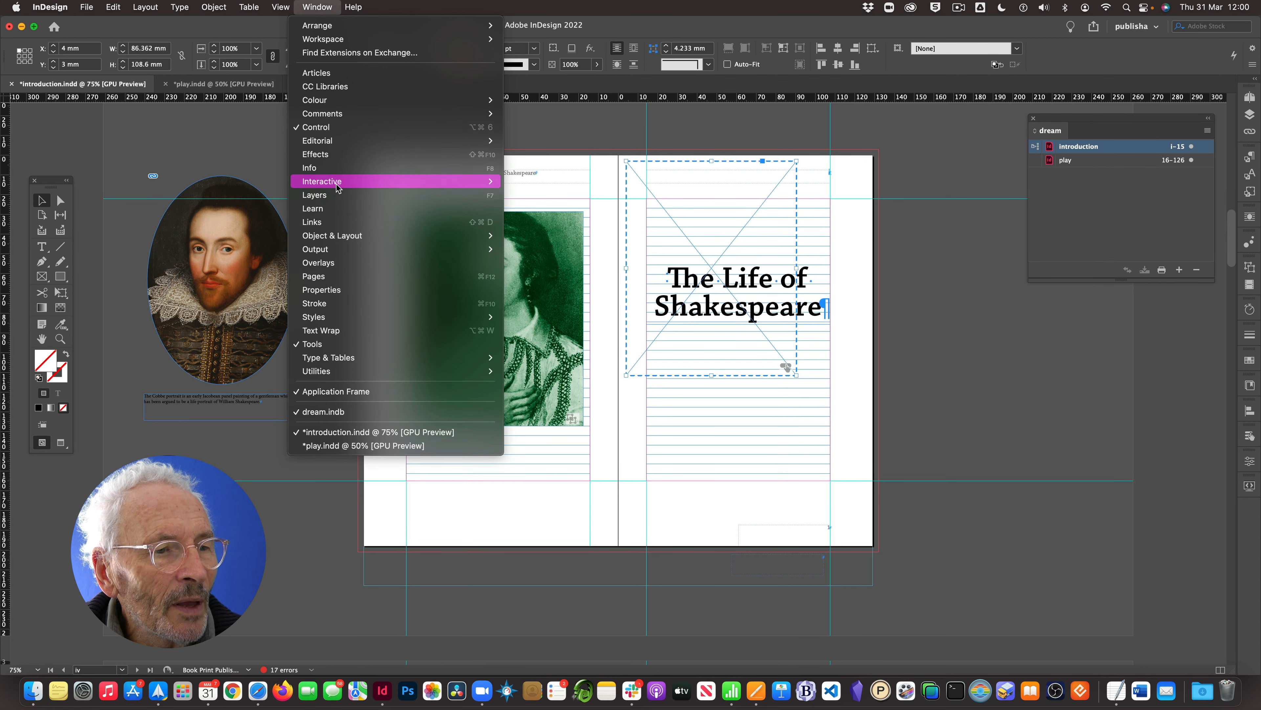
mouse_move(365, 188)
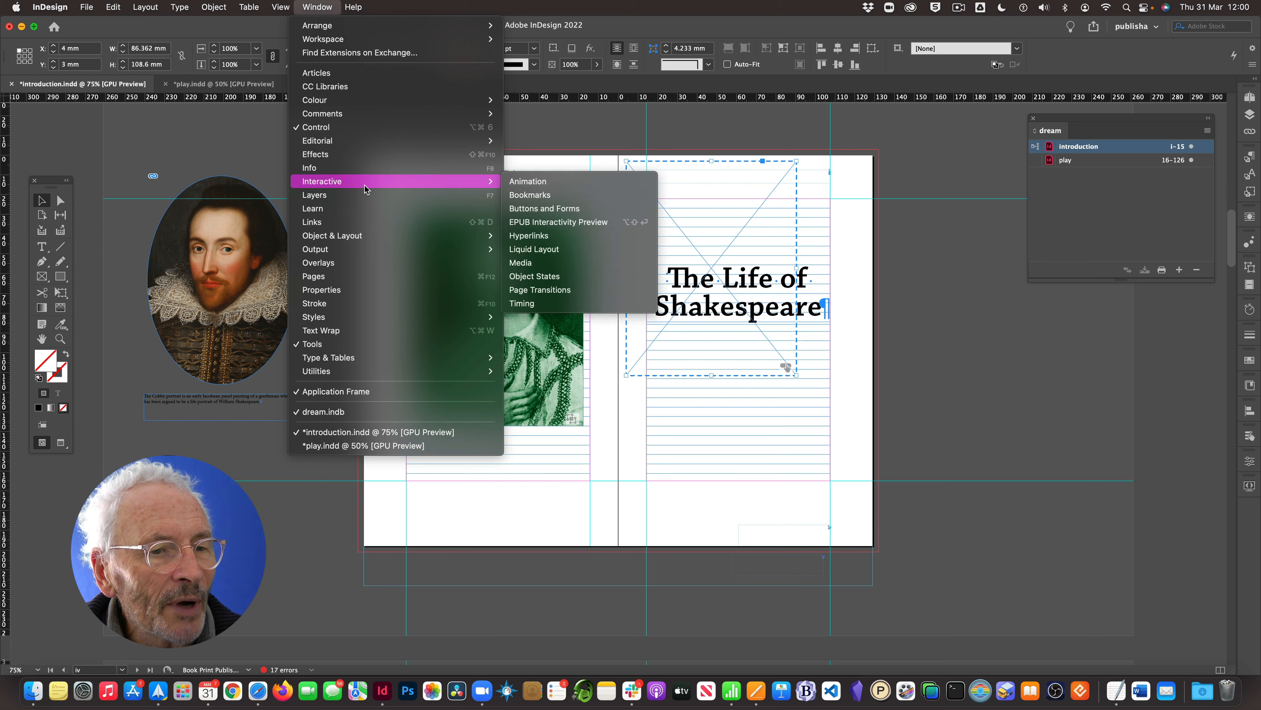
left_click(534, 276)
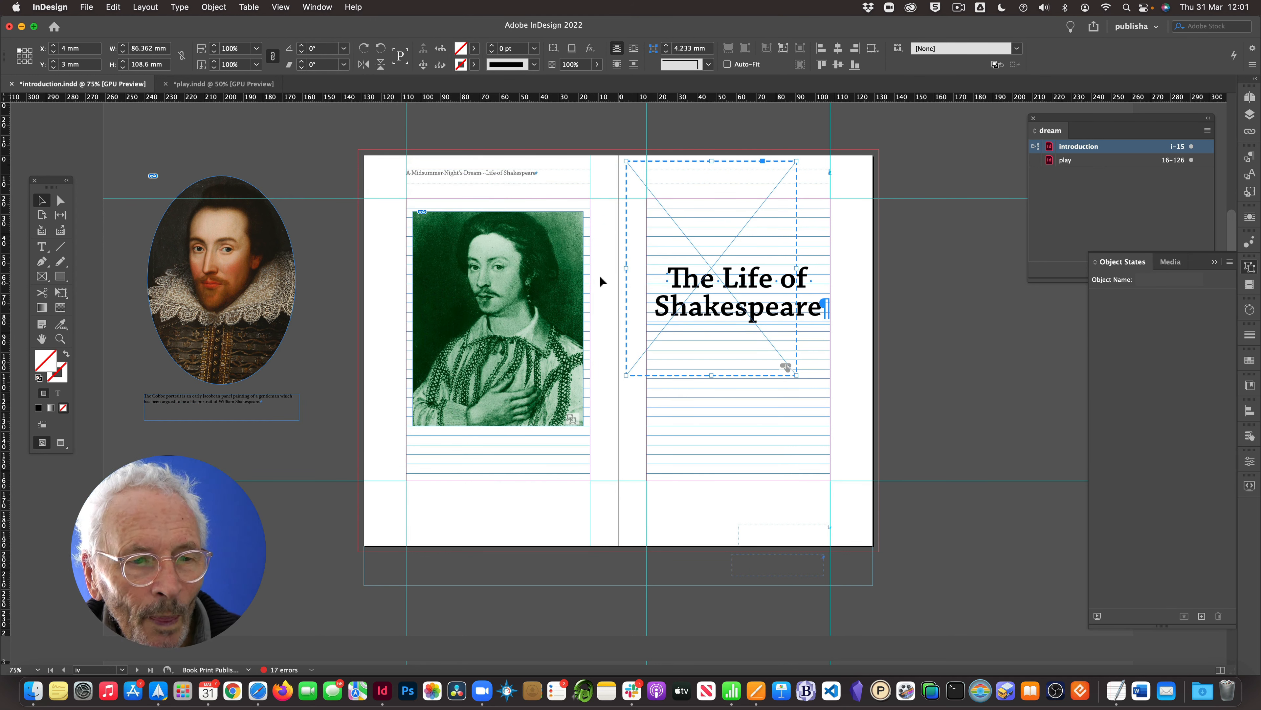
left_click(496, 318)
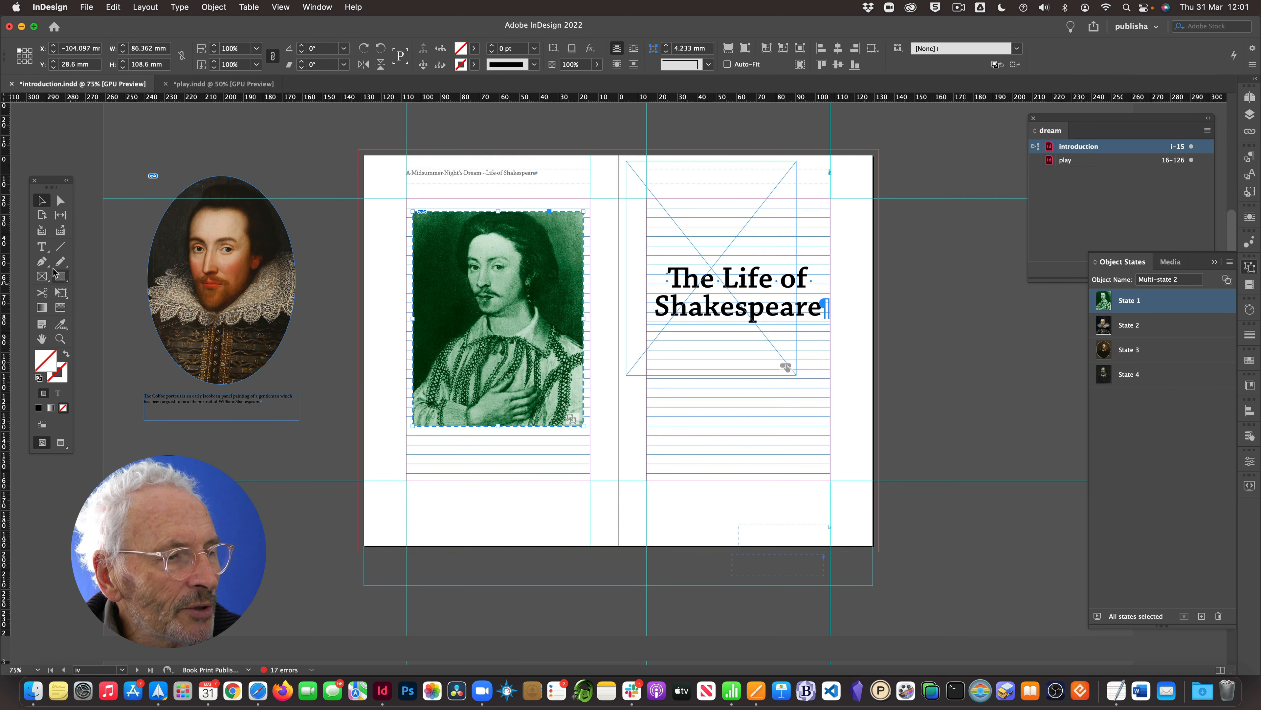
Step: Move the Cobbe portrait caption from the pasteboard to just below the green portrait and resize it to about 86 by 10.75 mm
left_click(43, 247)
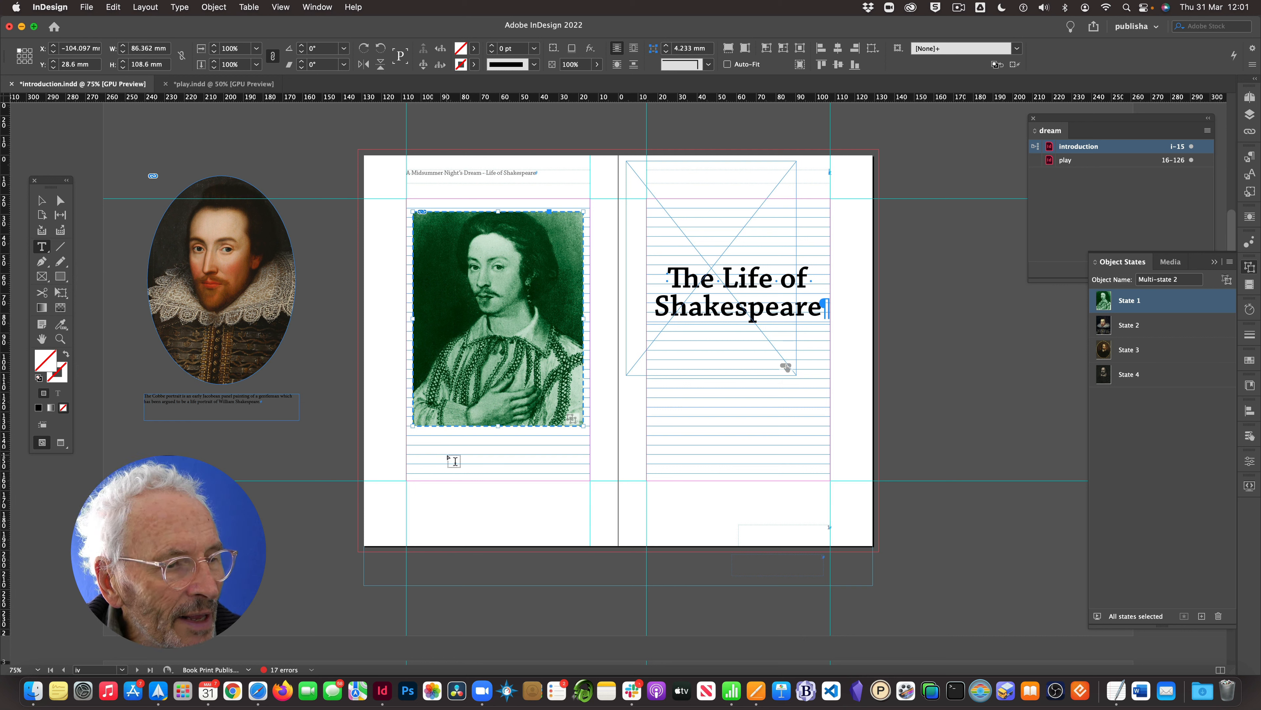
left_click(42, 201)
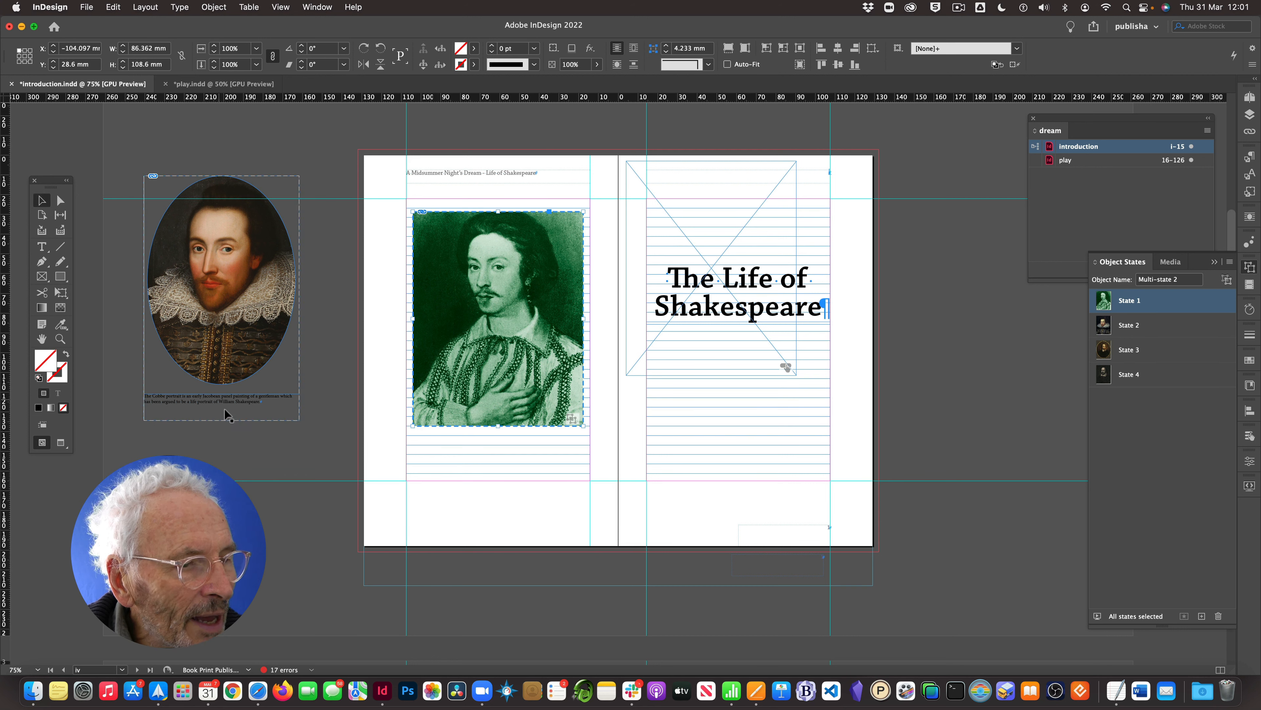
left_click(204, 403)
left_click_drag(184, 406, 465, 446)
left_click_drag(569, 463, 583, 458)
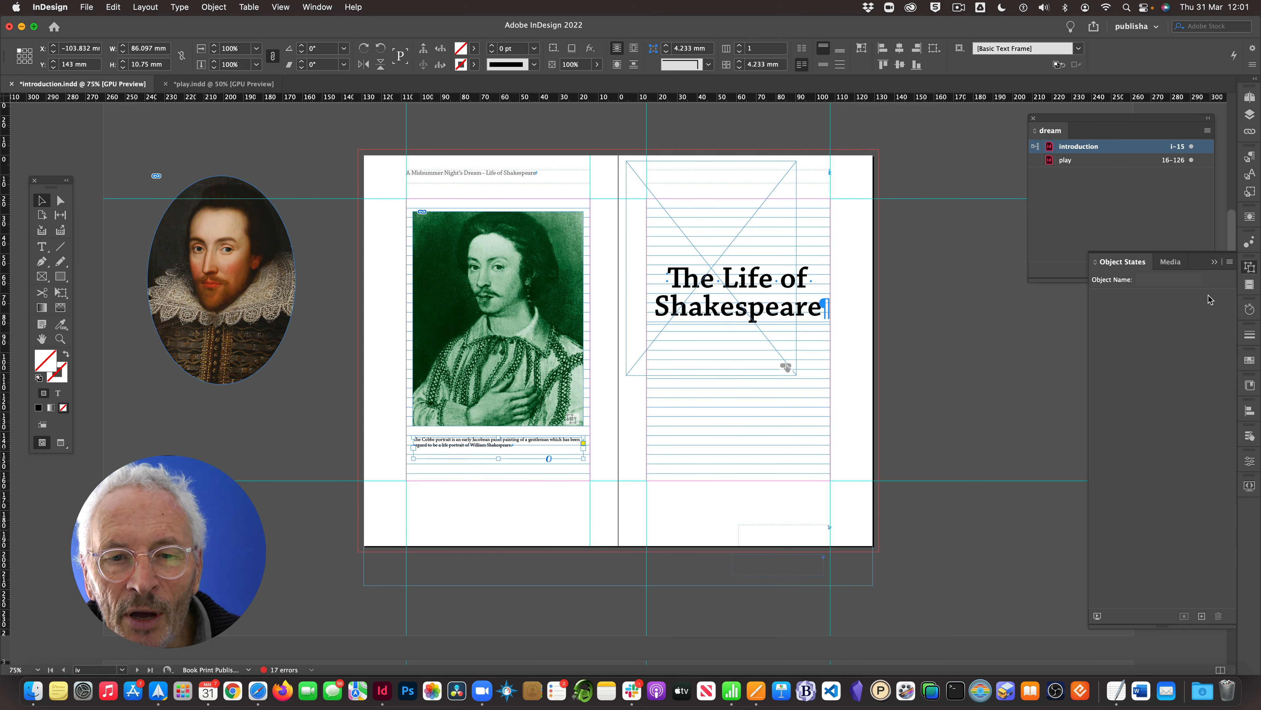
Step: Paste a copy of the caption frame into State 1 of the multi-state portrait object
left_click(570, 249)
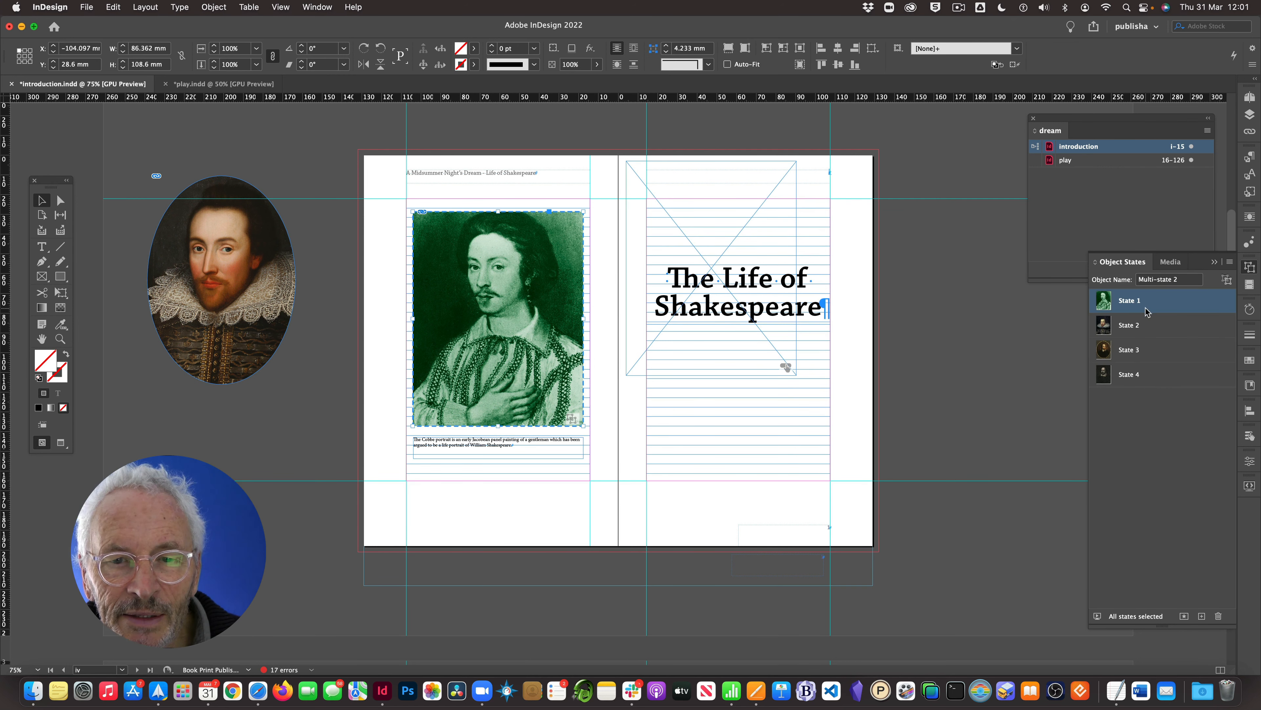
left_click(1131, 301)
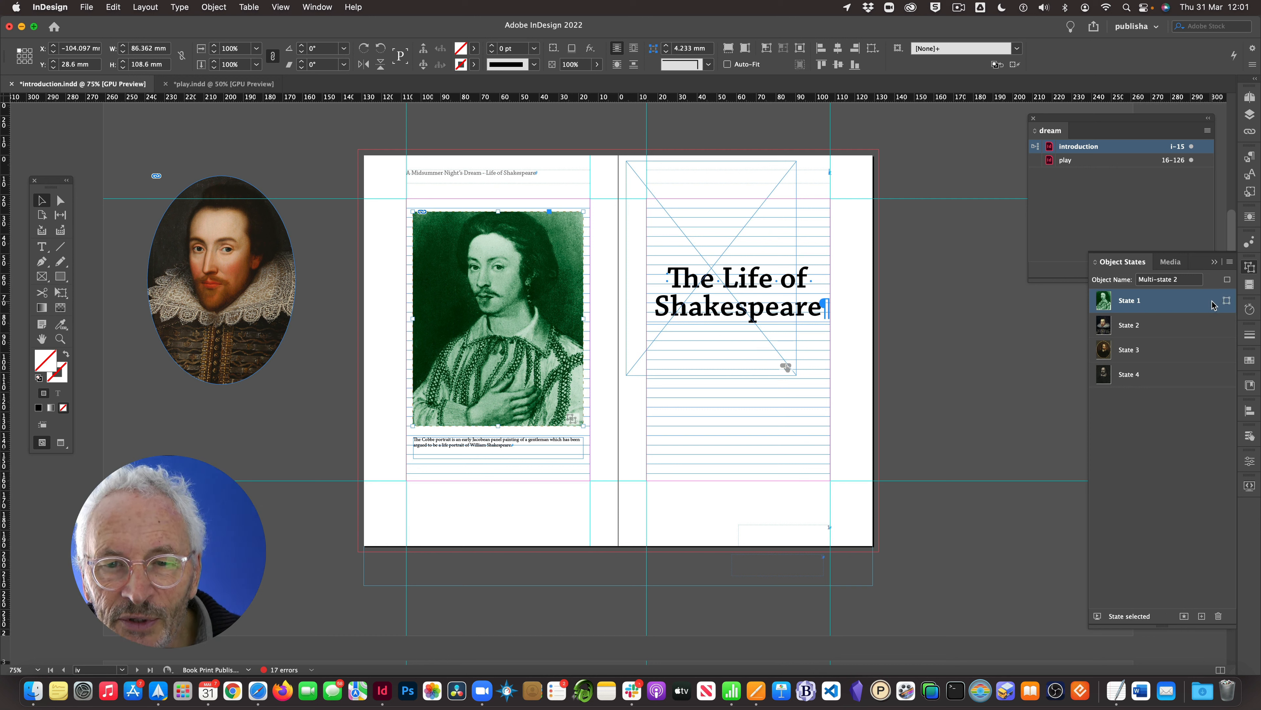
left_click(1230, 263)
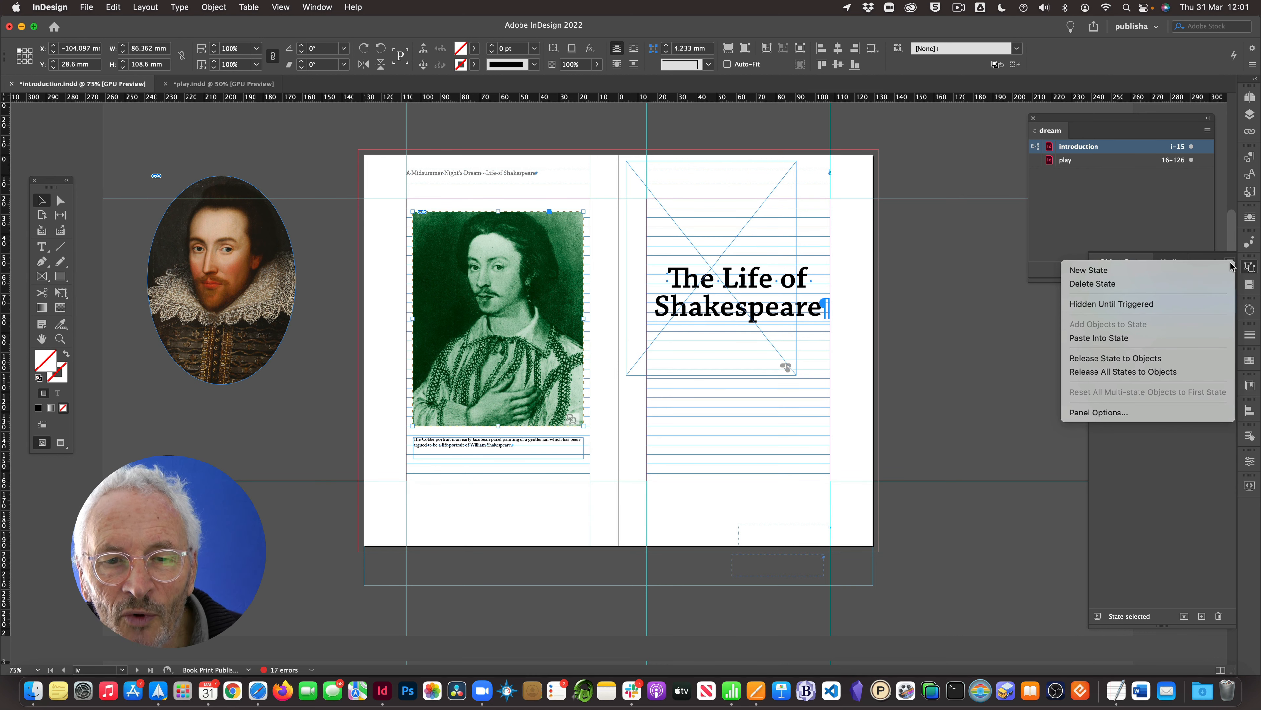
left_click(1121, 339)
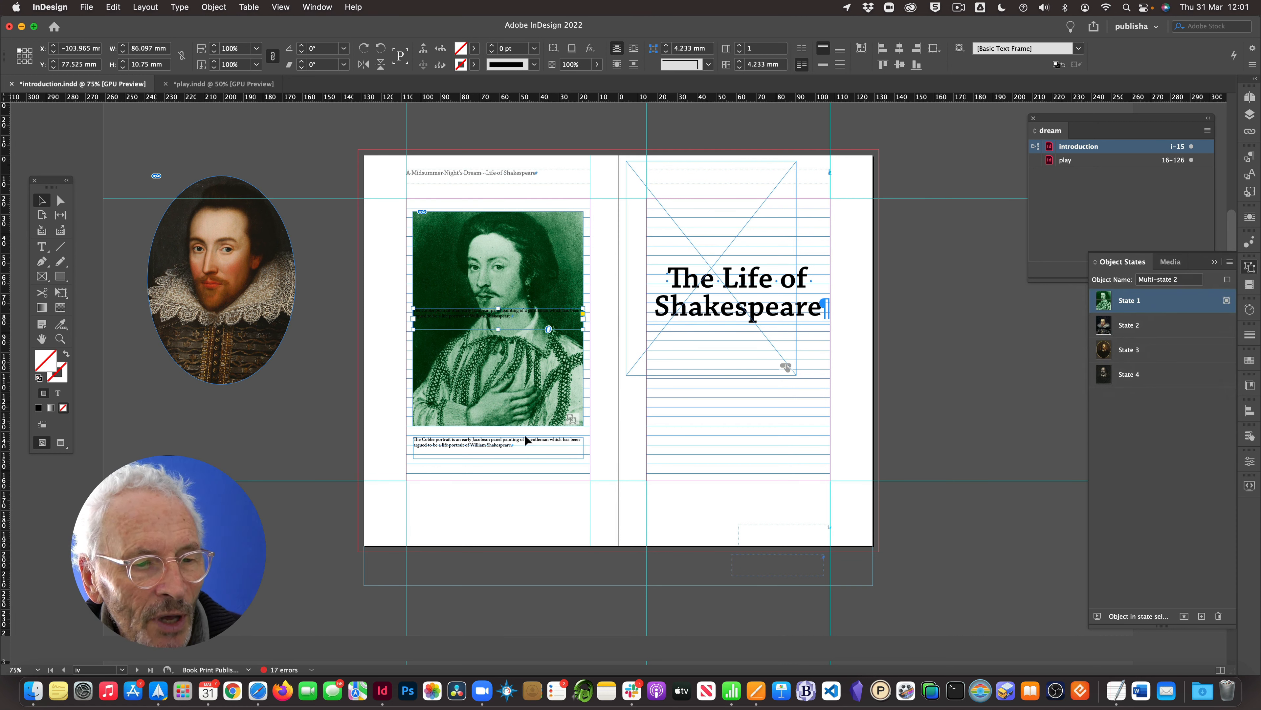
Step: Move the original caption to the foot of the right-hand page and place State 1's pasted caption directly below the portrait, at about Y 140.9 mm
left_click(465, 446)
left_click_drag(454, 445, 668, 502)
left_click(434, 323)
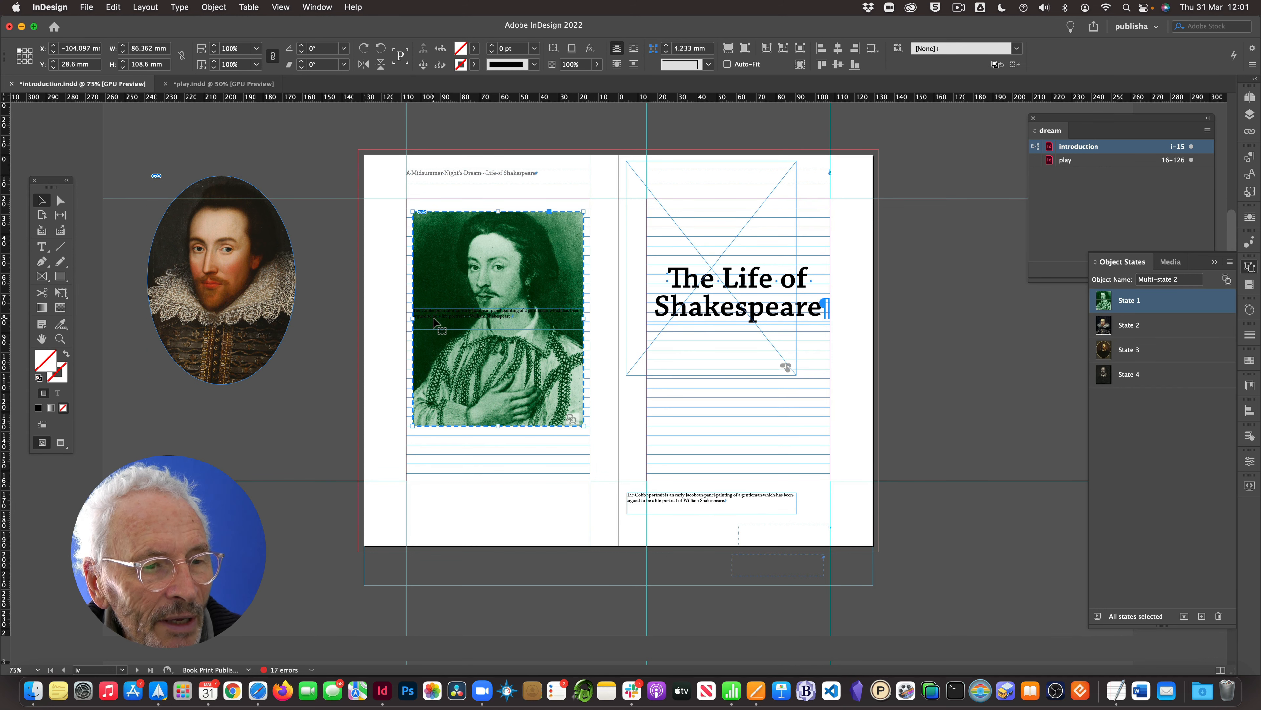
left_click(434, 323)
left_click_drag(434, 323, 444, 351)
left_click_drag(449, 447, 445, 442)
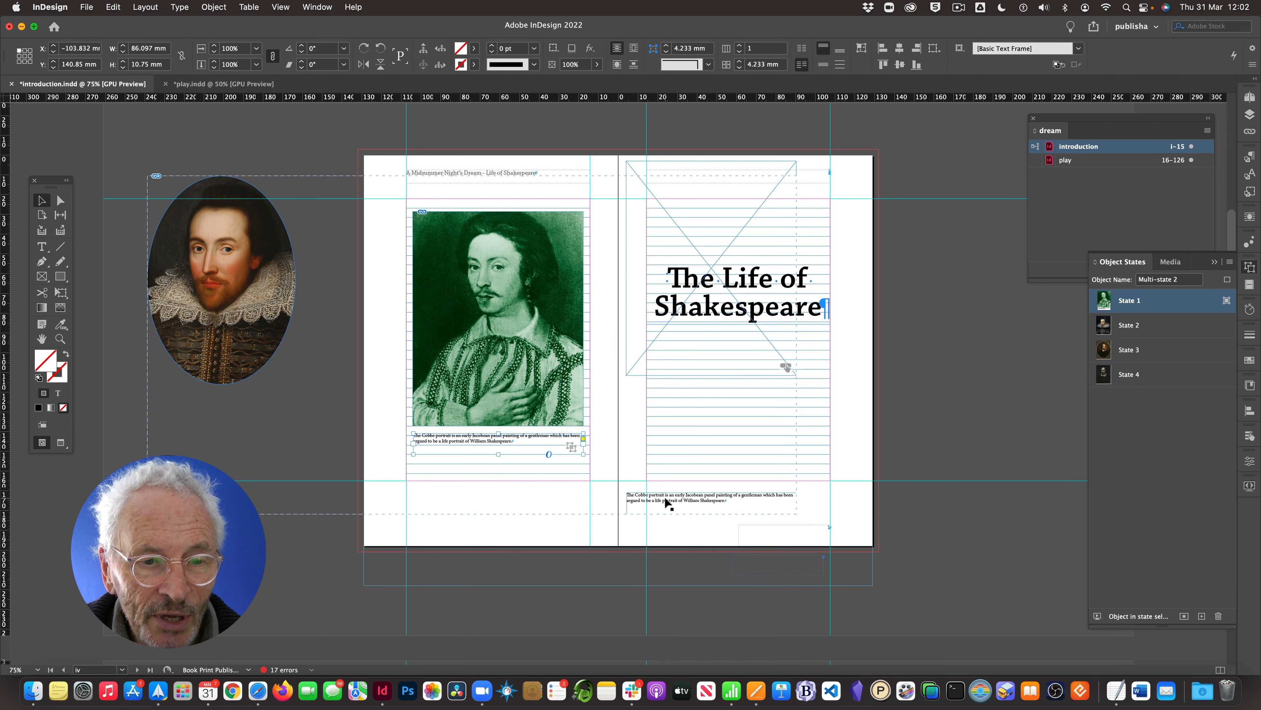
Step: Replace the text of the caption at the foot of the right-hand page with random placeholder letters
left_click(696, 501)
double_click(723, 502)
left_click_drag(725, 501, 627, 495)
type("lihliwehliweofjweofj j;jiw o;joijpowewkwpw[p")
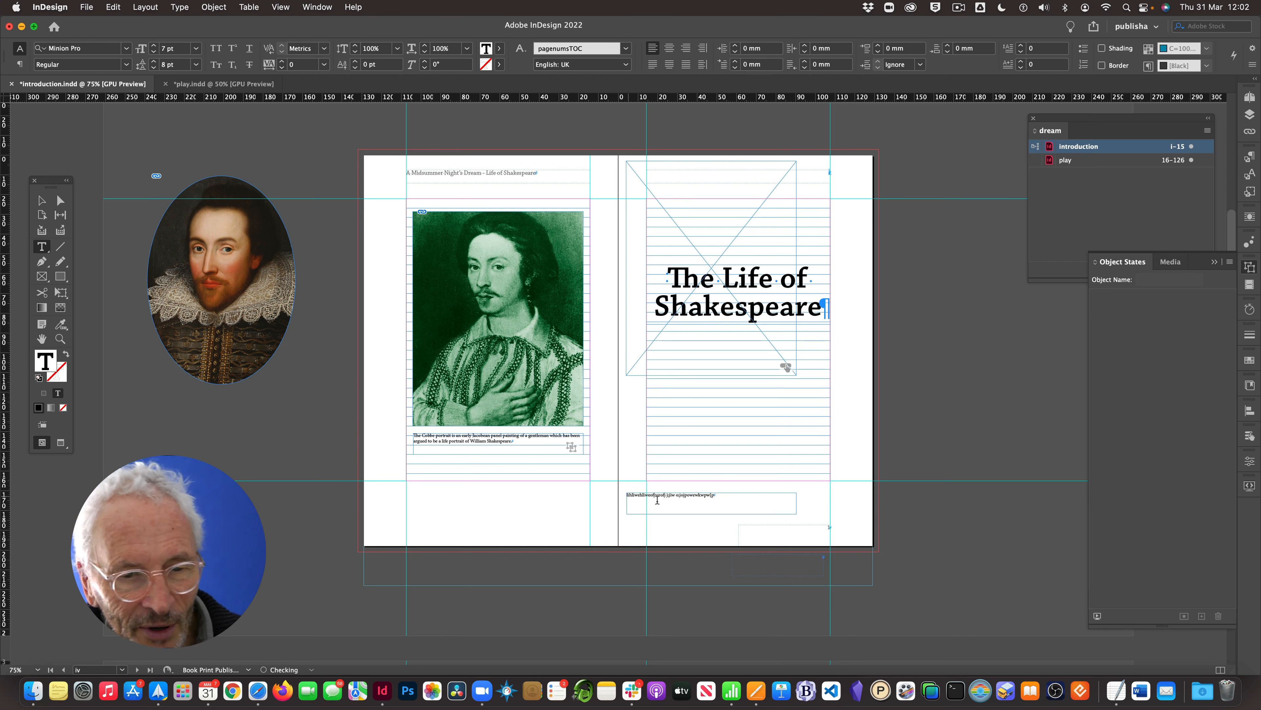
left_click(838, 510)
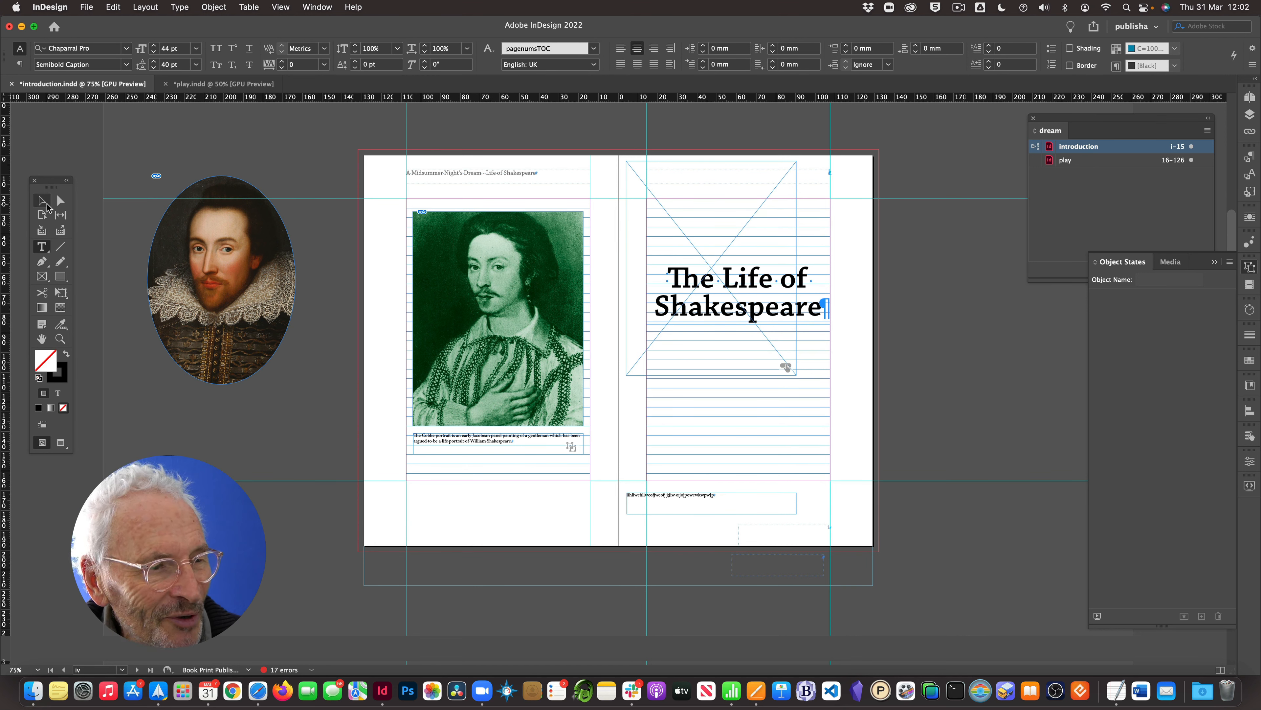
Step: Paste a copy of the placeholder caption at the foot of the right-hand page into State 2 of the multi-state portrait object
left_click(47, 206)
left_click(684, 501)
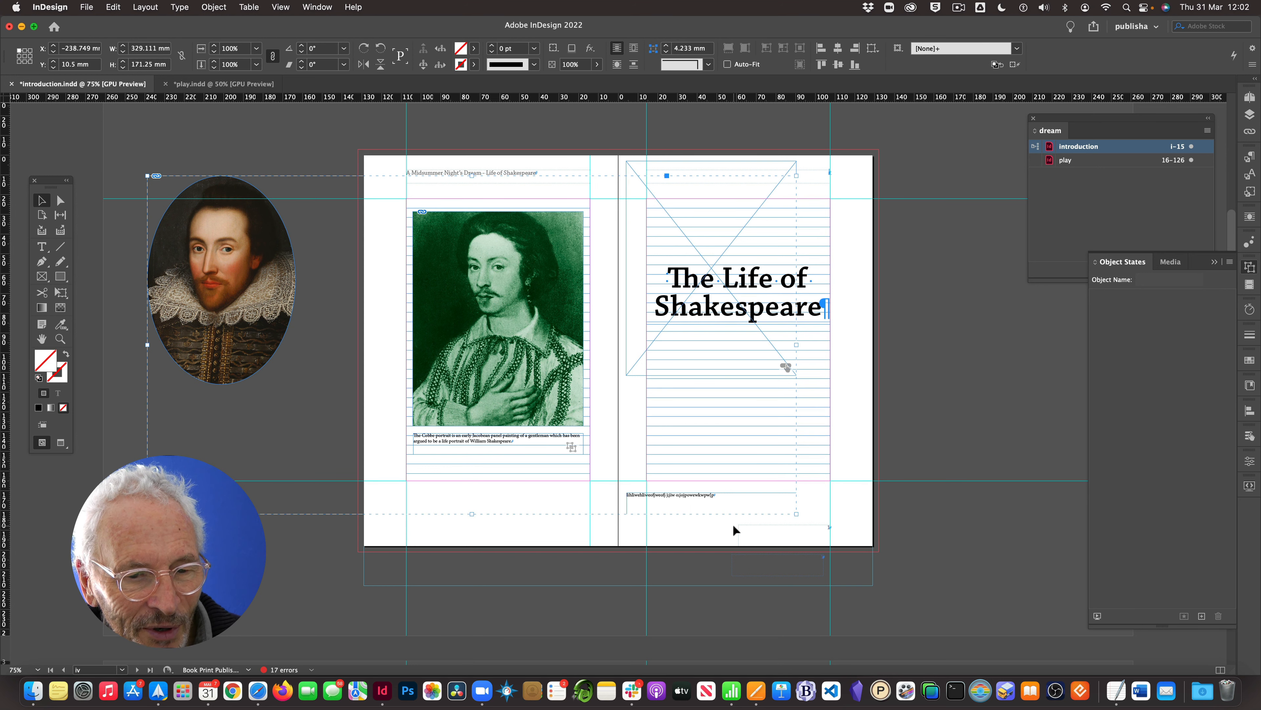
double_click(695, 501)
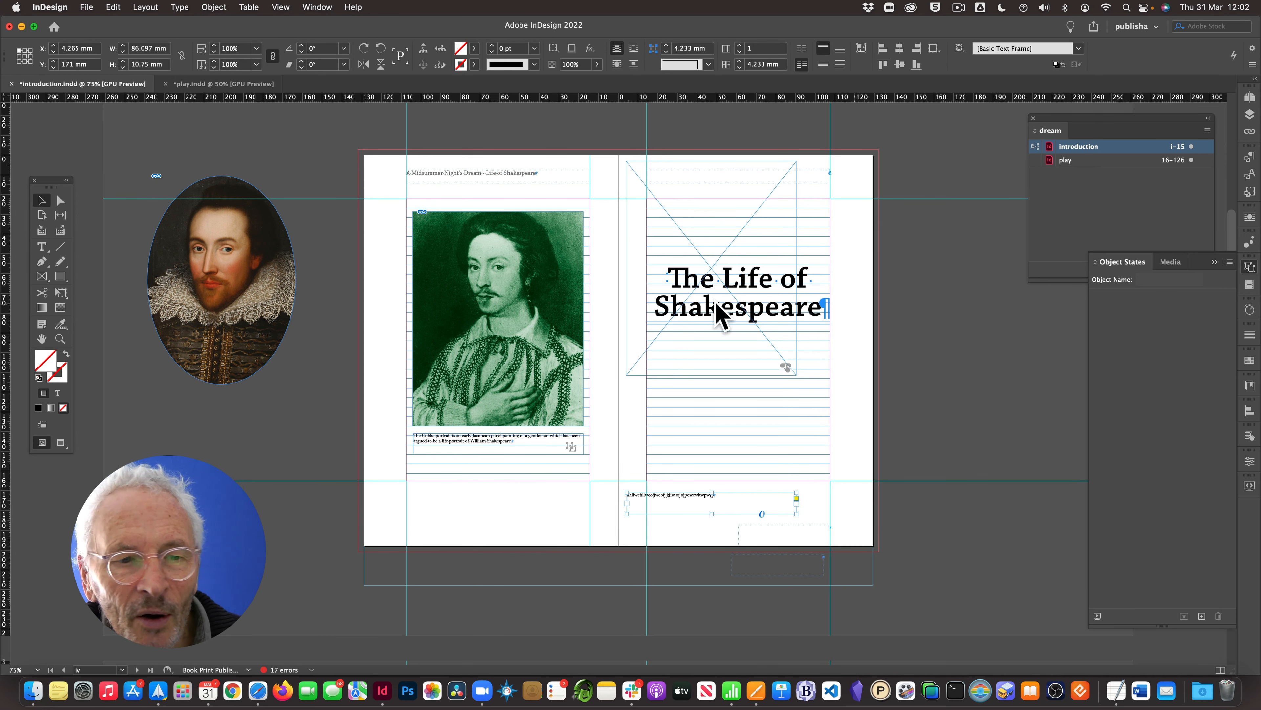
left_click(504, 261)
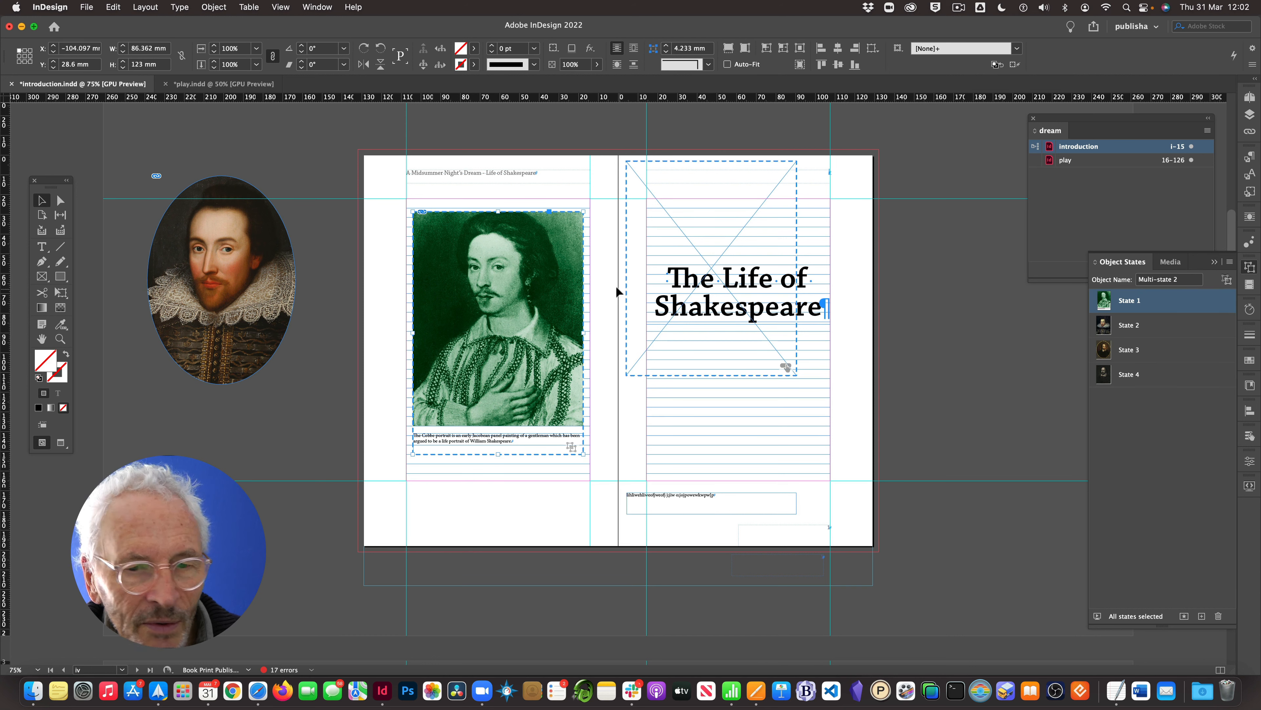
left_click(1153, 327)
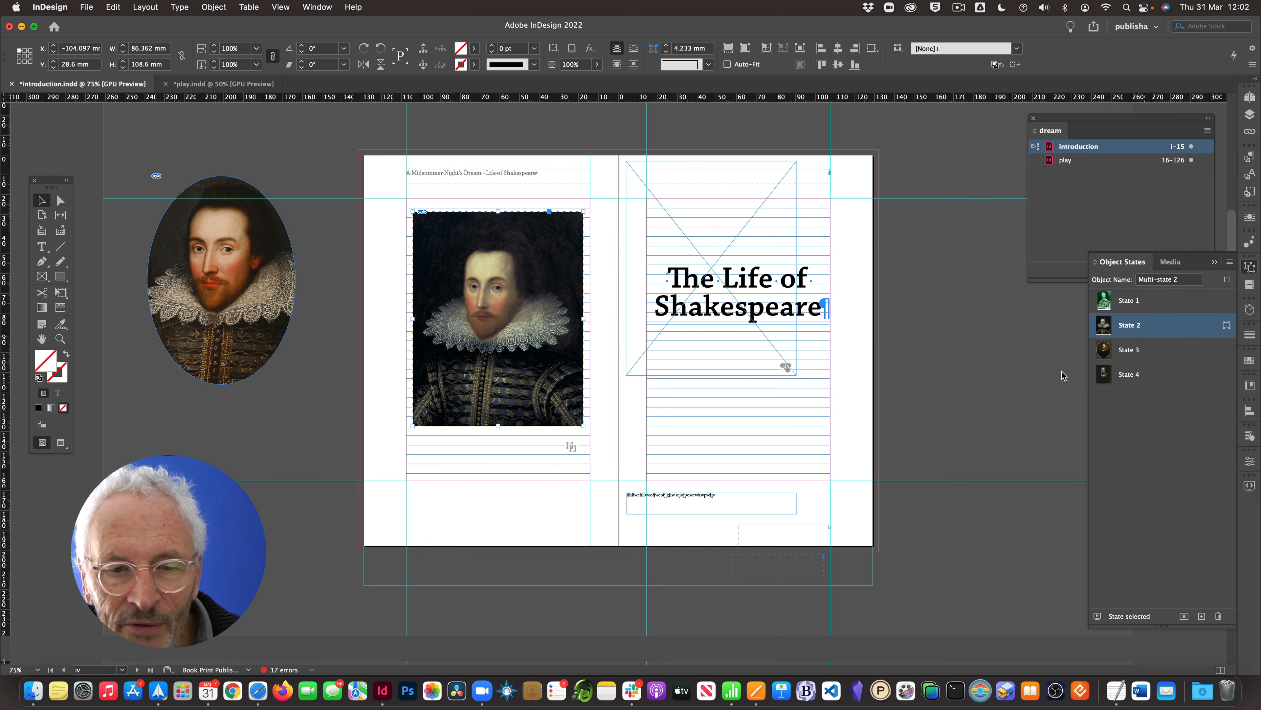
left_click(694, 499)
double_click(694, 496)
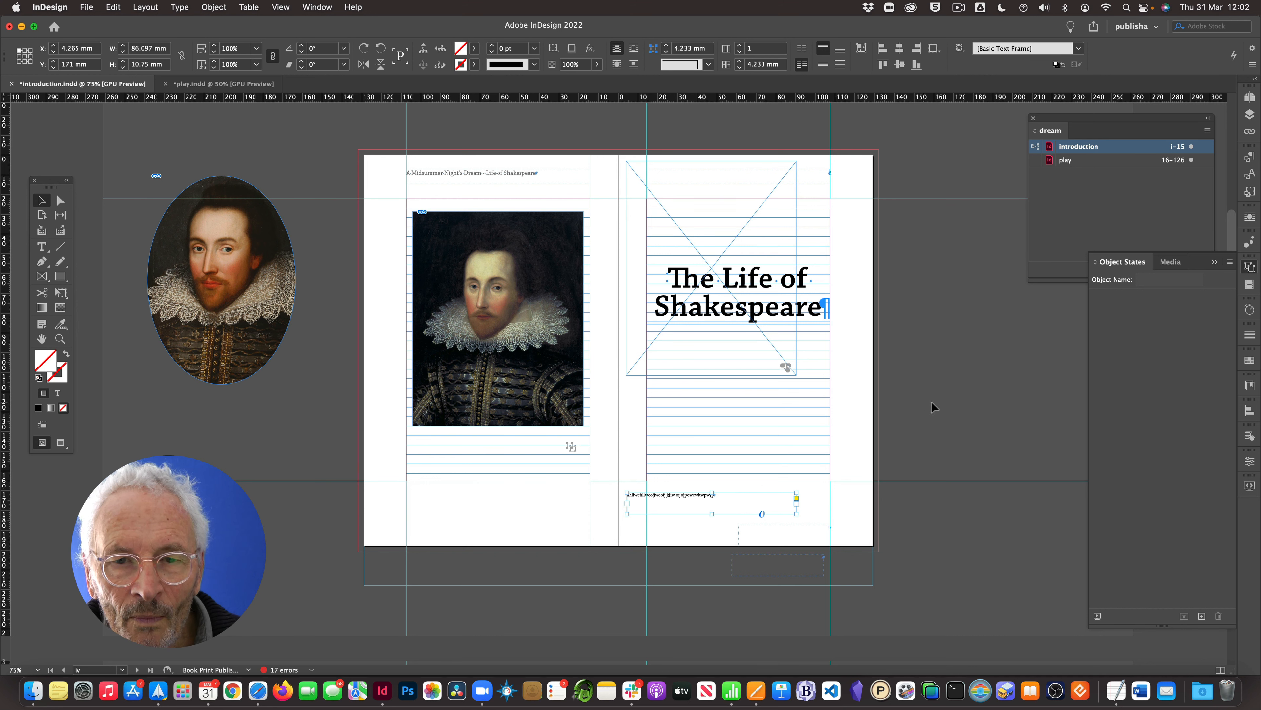
left_click(498, 318)
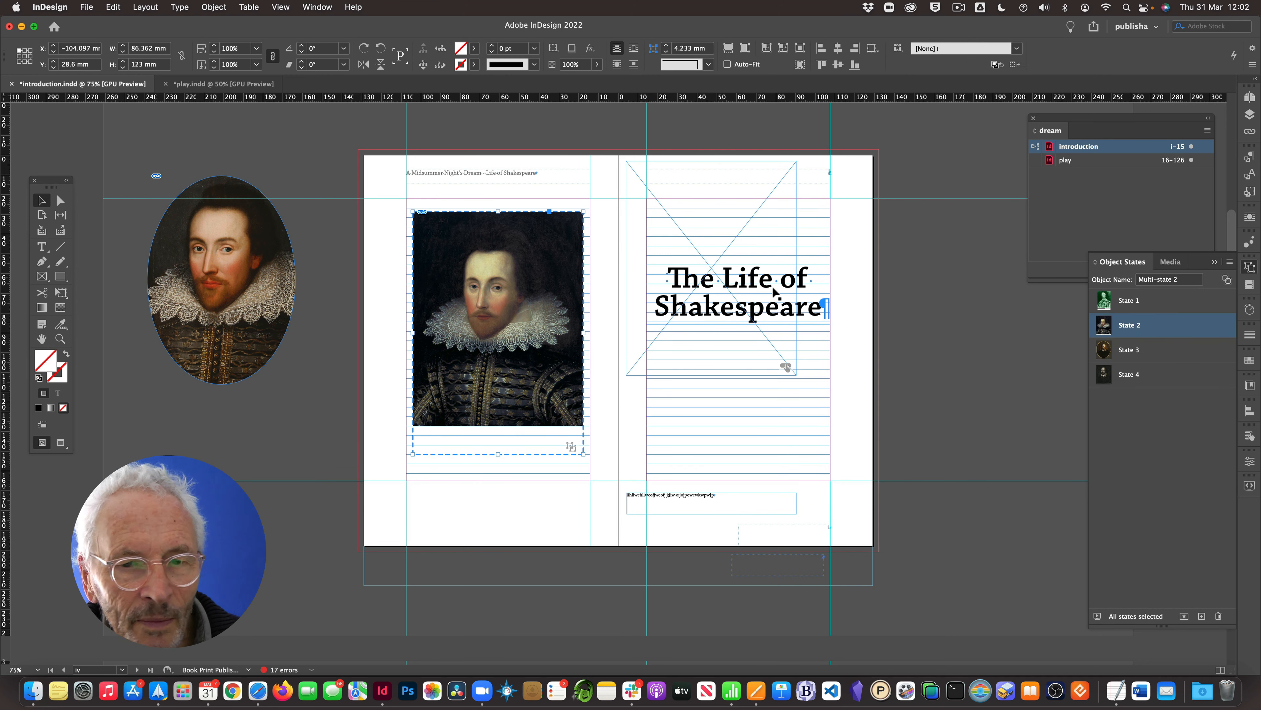
left_click(1137, 329)
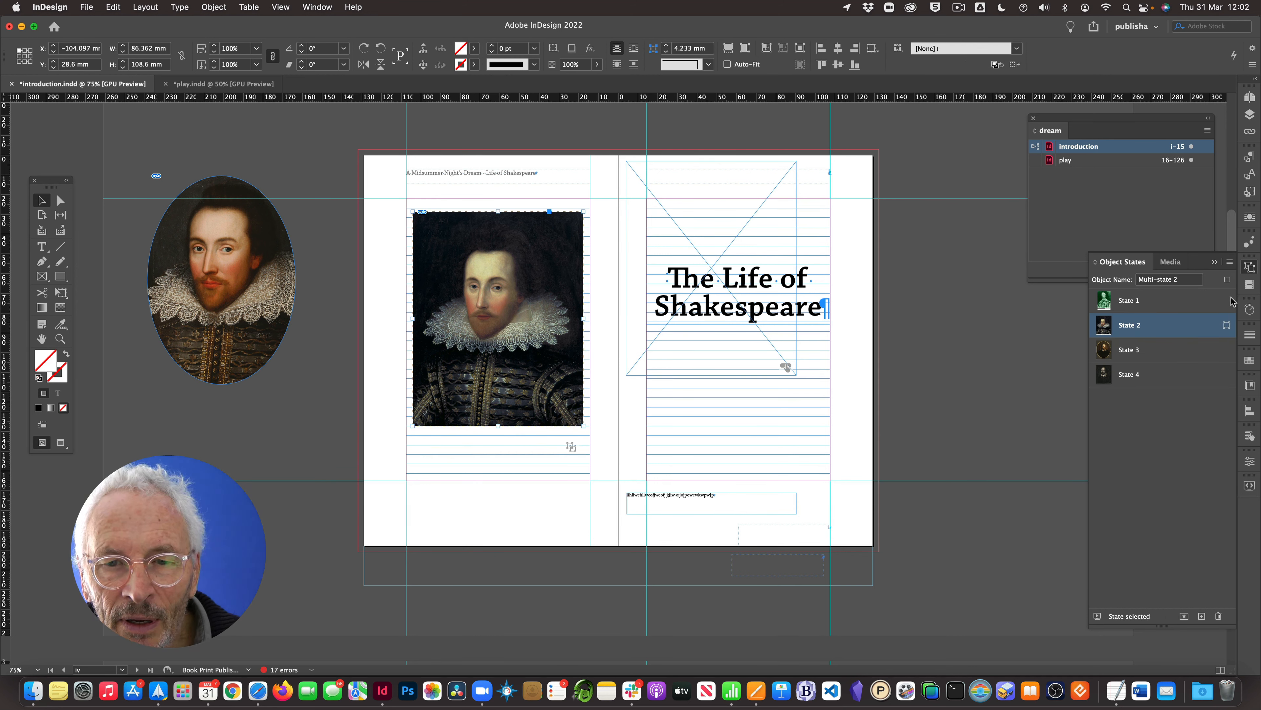
left_click(1230, 263)
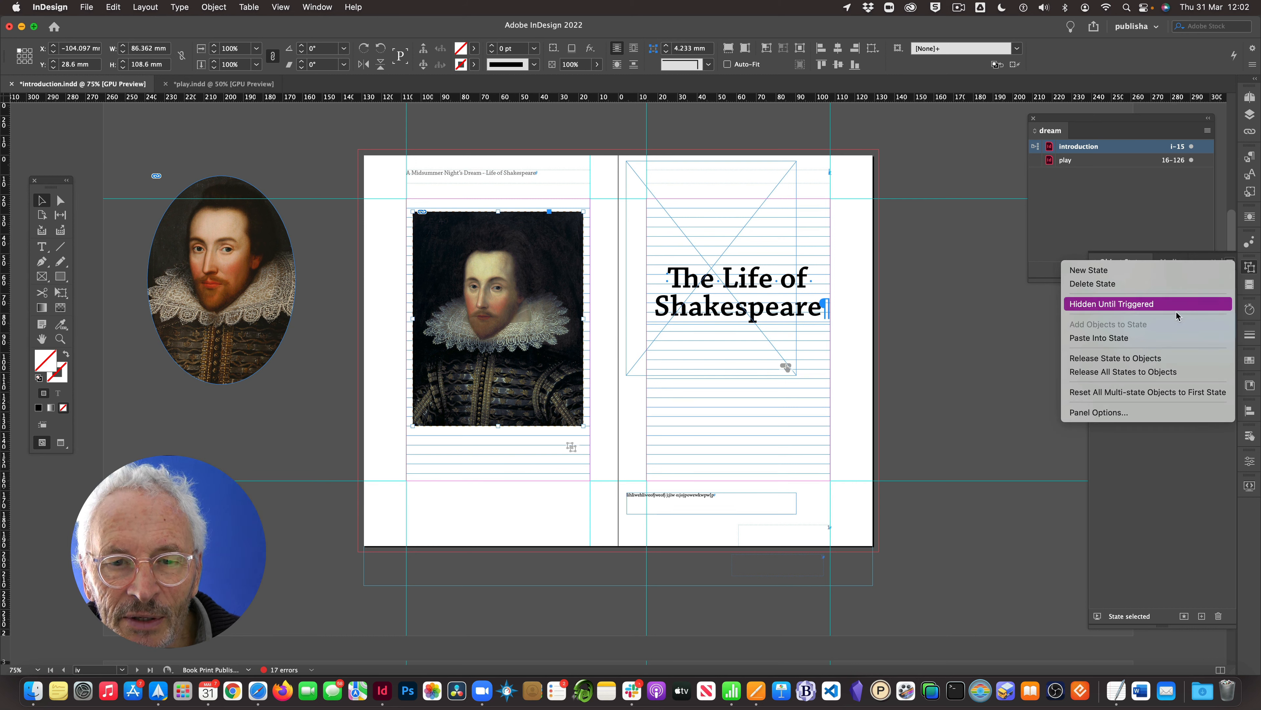
left_click(1141, 341)
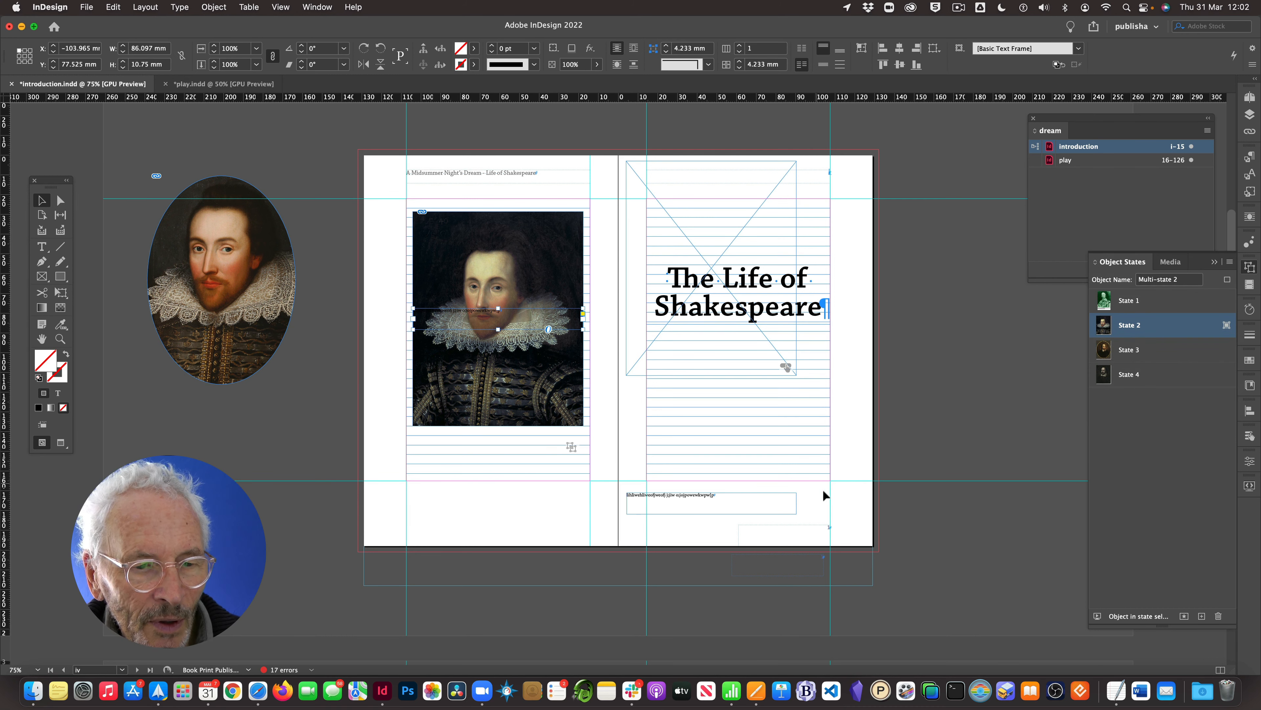
Step: Move the placeholder caption from the foot of the right-hand page to just below State 2's portrait, at about Y 142 mm
left_click(836, 496)
left_click(706, 497)
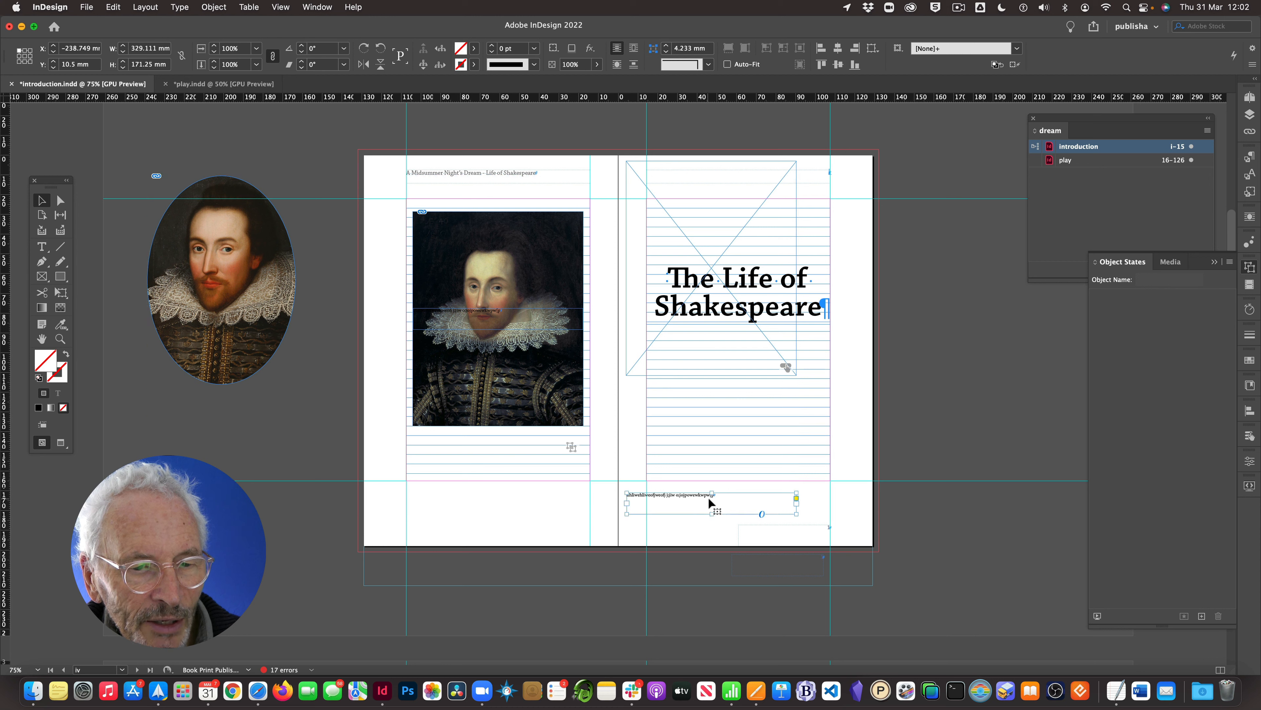
left_click_drag(712, 503, 504, 448)
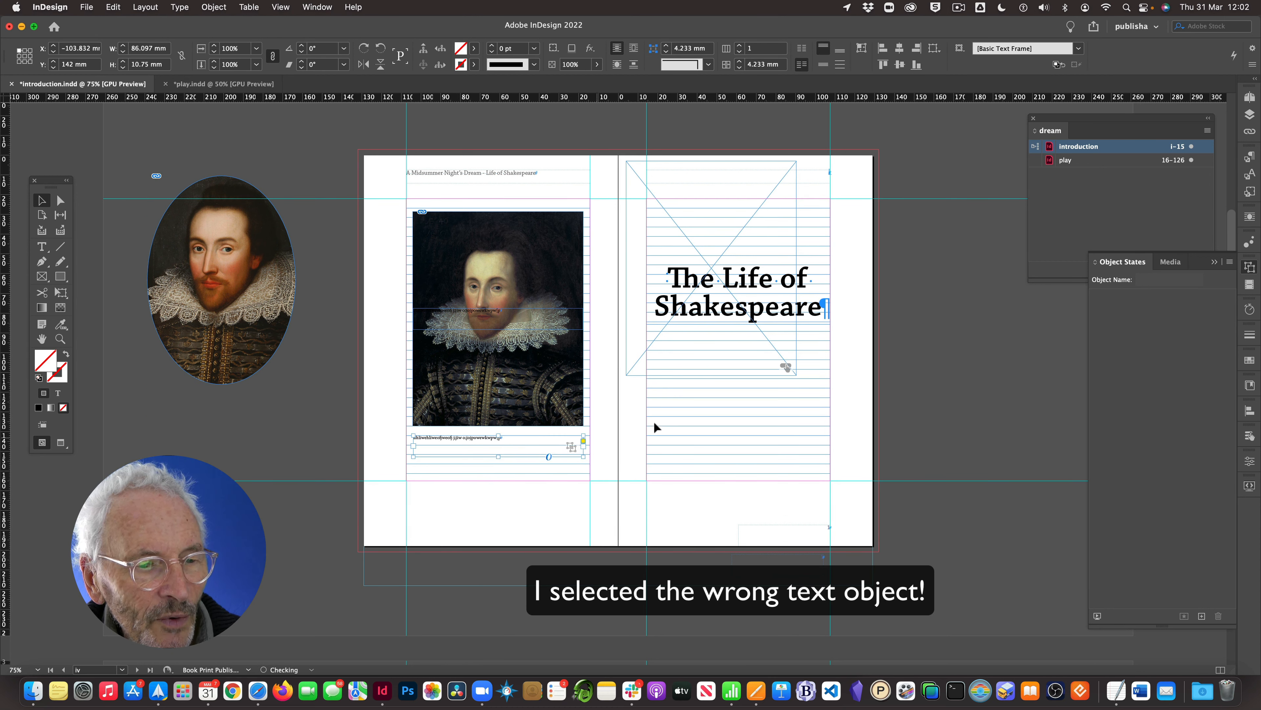
Step: Clear the misplaced placeholder caption and place a copy of the Cobbe caption in State 2 below the portrait, at about Y 143.7 mm
left_click(550, 265)
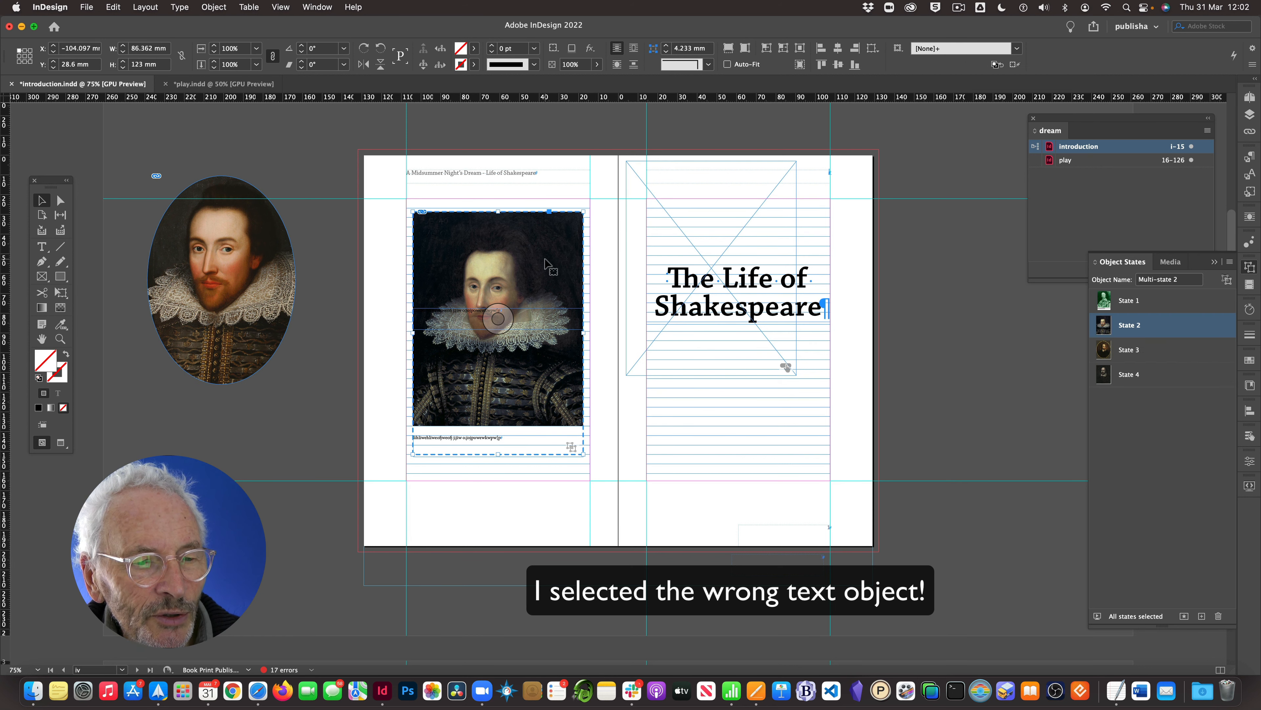
left_click(1125, 301)
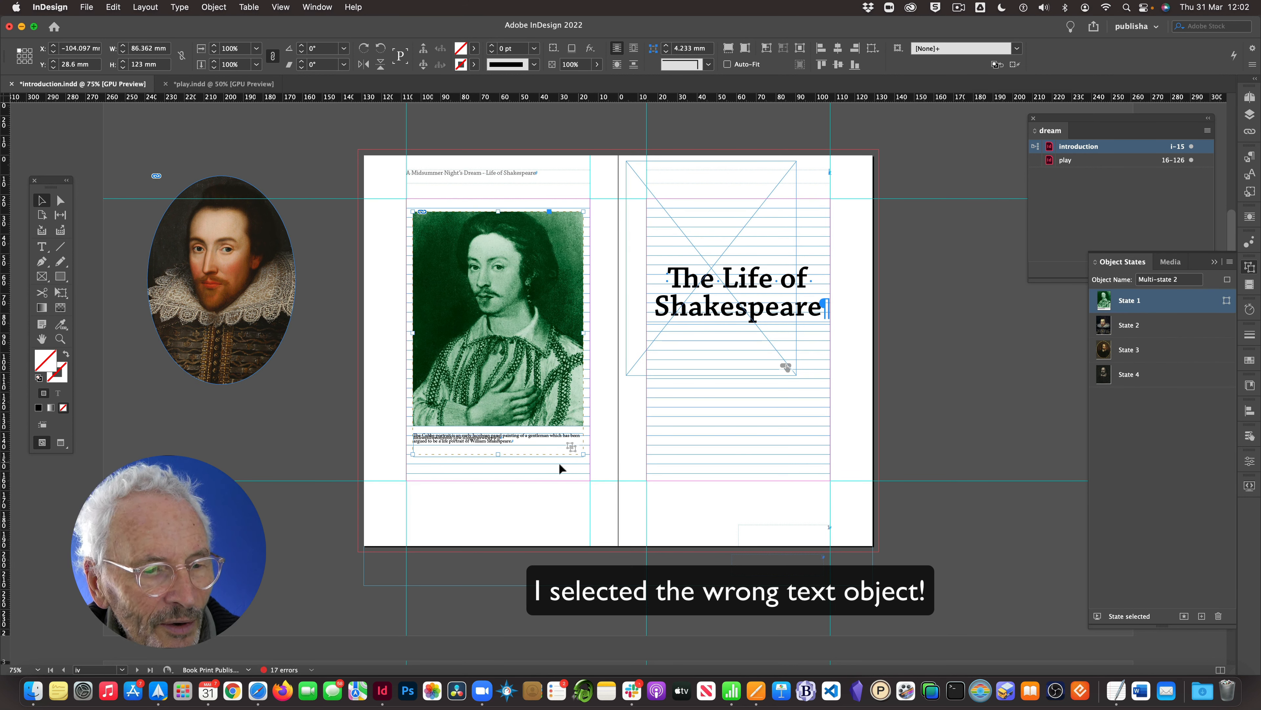
left_click(1126, 327)
left_click(1121, 304)
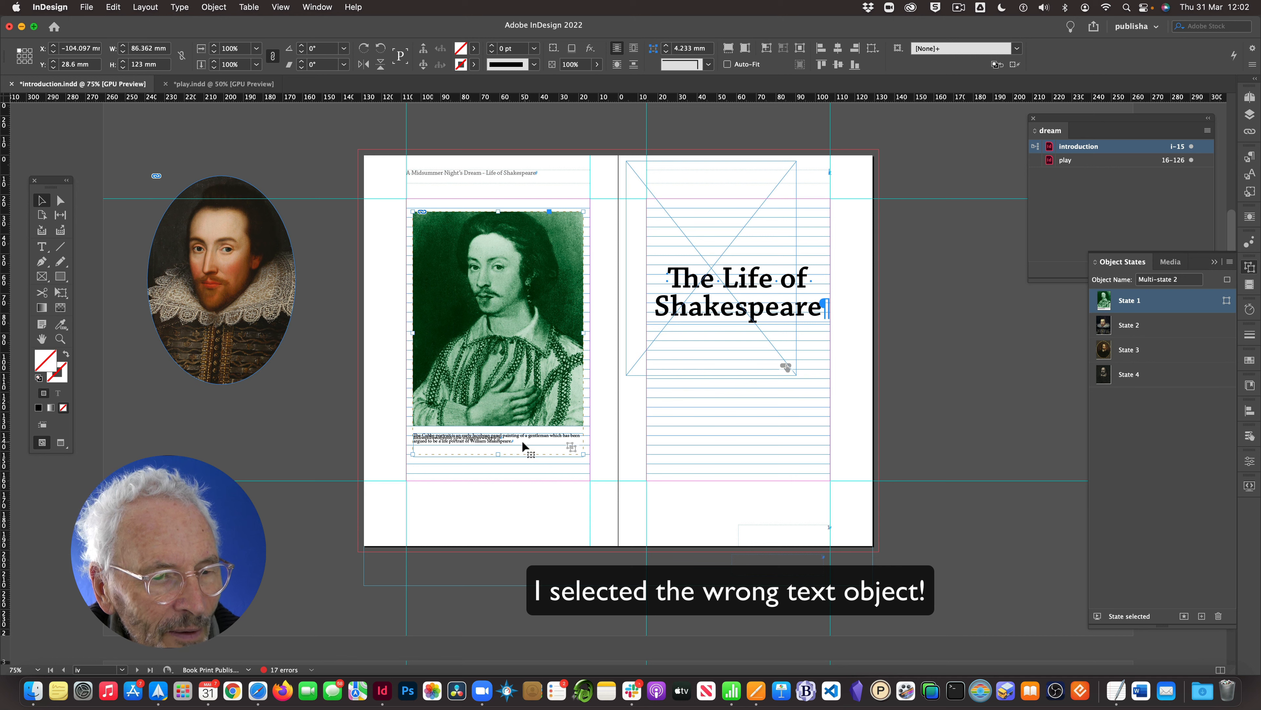
left_click(504, 442)
left_click_drag(497, 440, 499, 474)
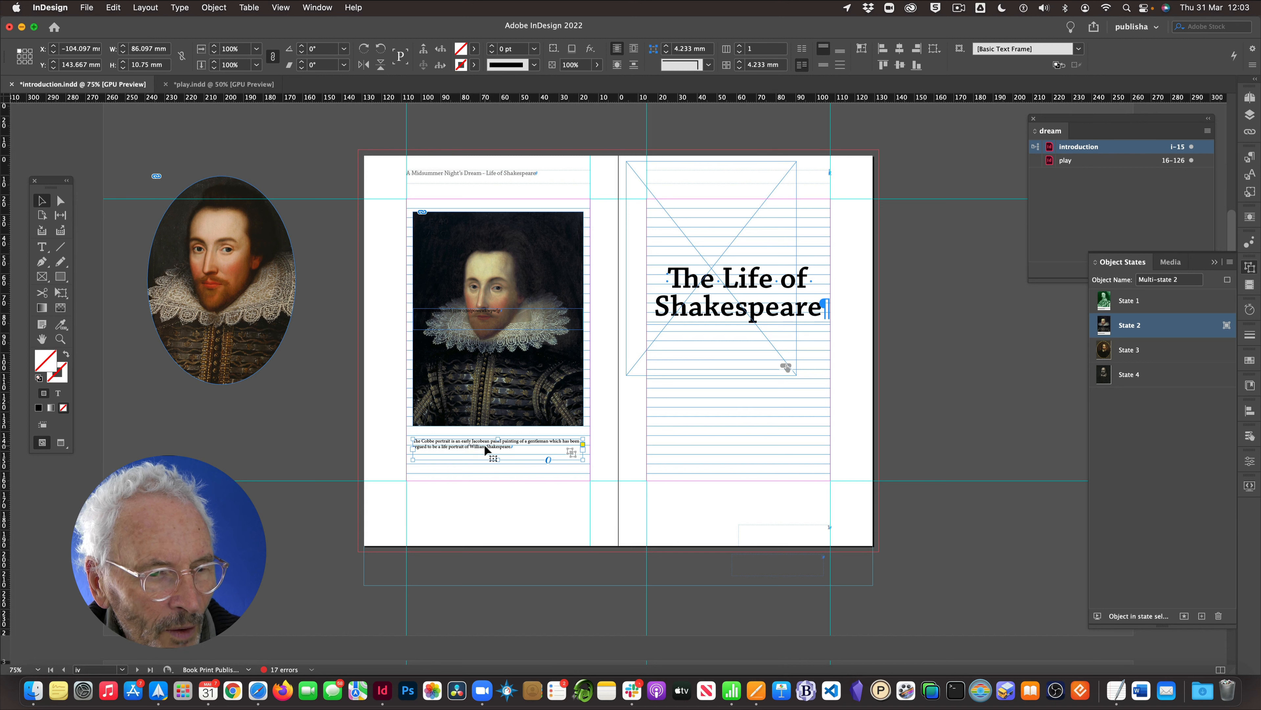
Step: Replace the text of State 2's caption with "The portrait blah"
double_click(485, 446)
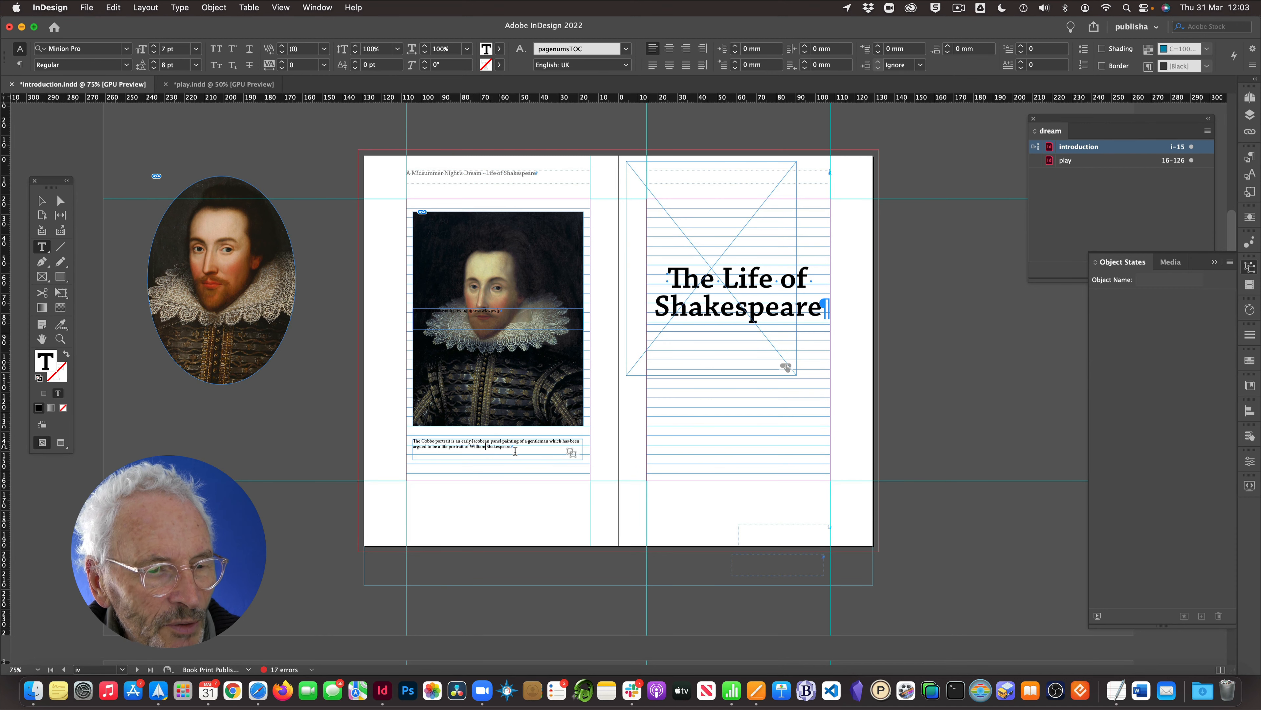
left_click_drag(513, 447, 420, 440)
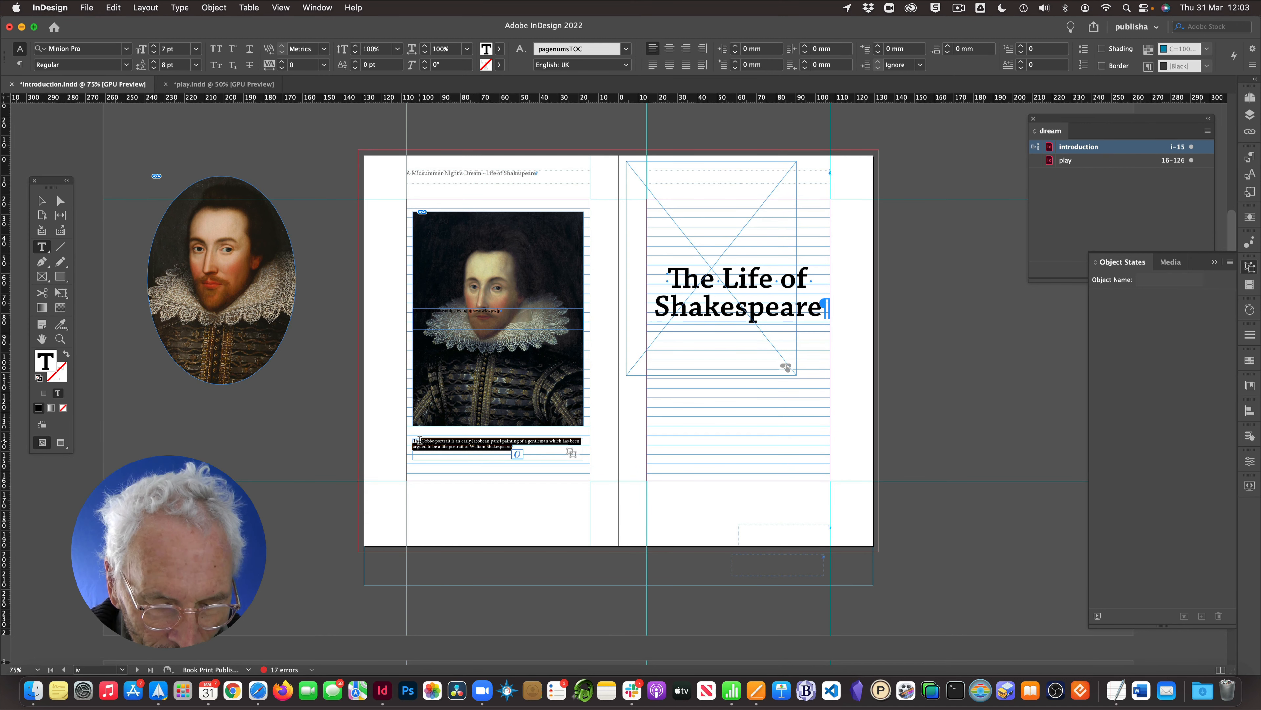
type("porrtai")
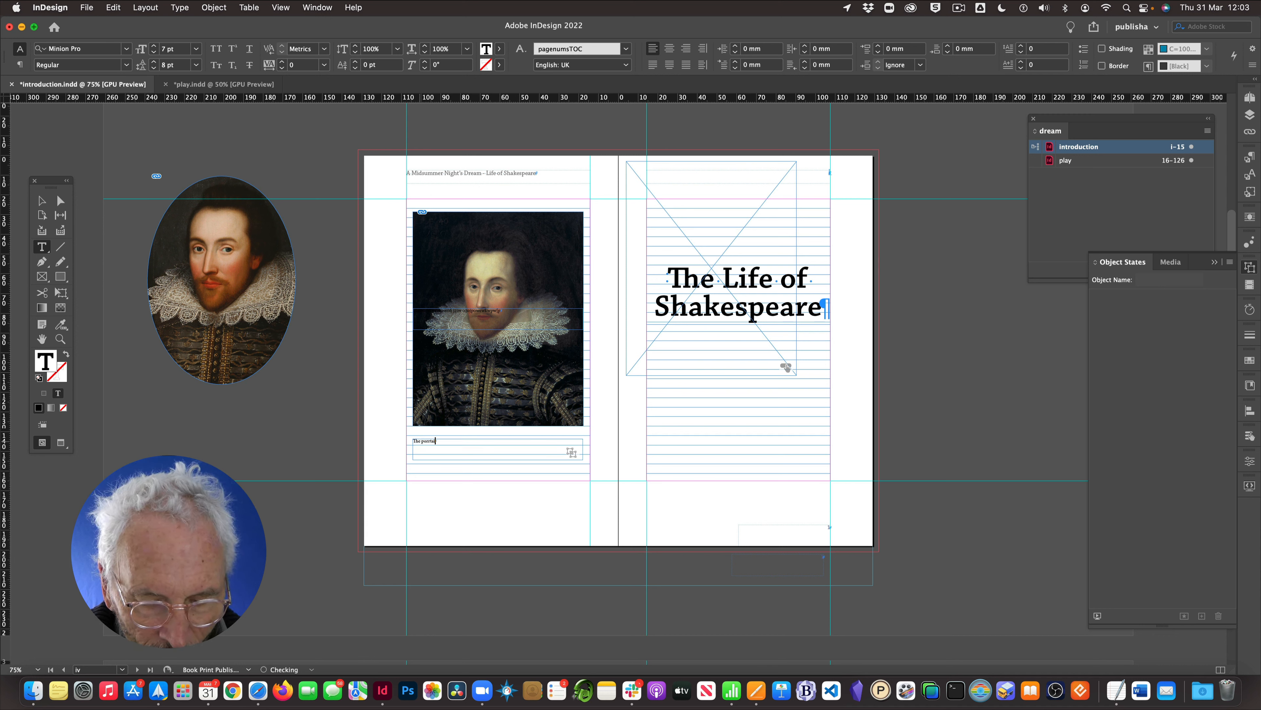
type("t blah")
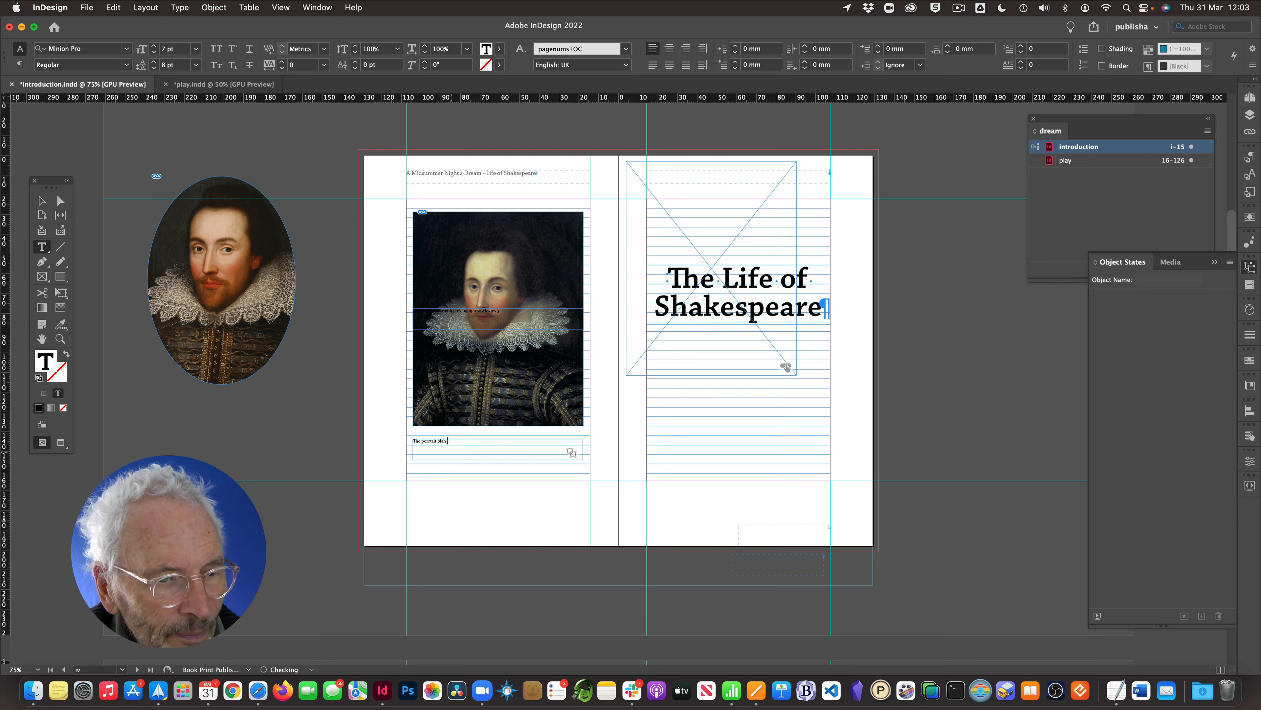
left_click(42, 200)
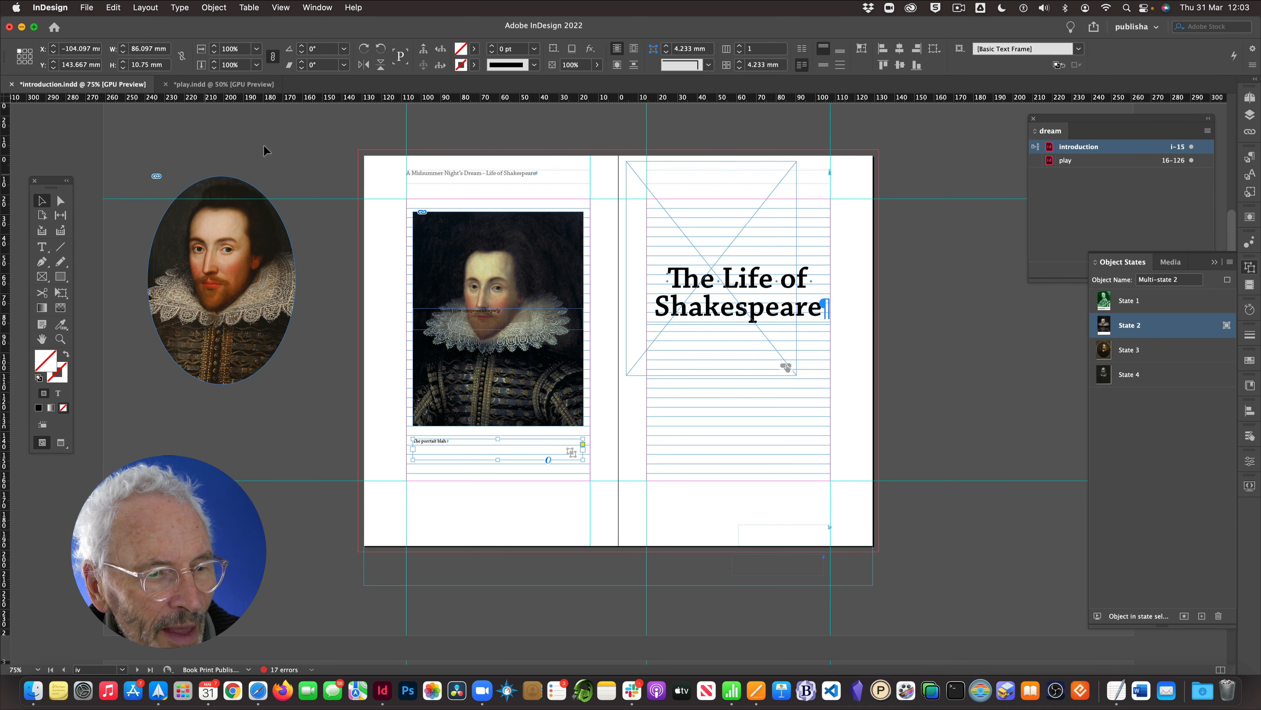
left_click(302, 141)
Step: Compare the captions of State 1 and State 2, and delete the stray caption frame lying over State 2's portrait
left_click(567, 305)
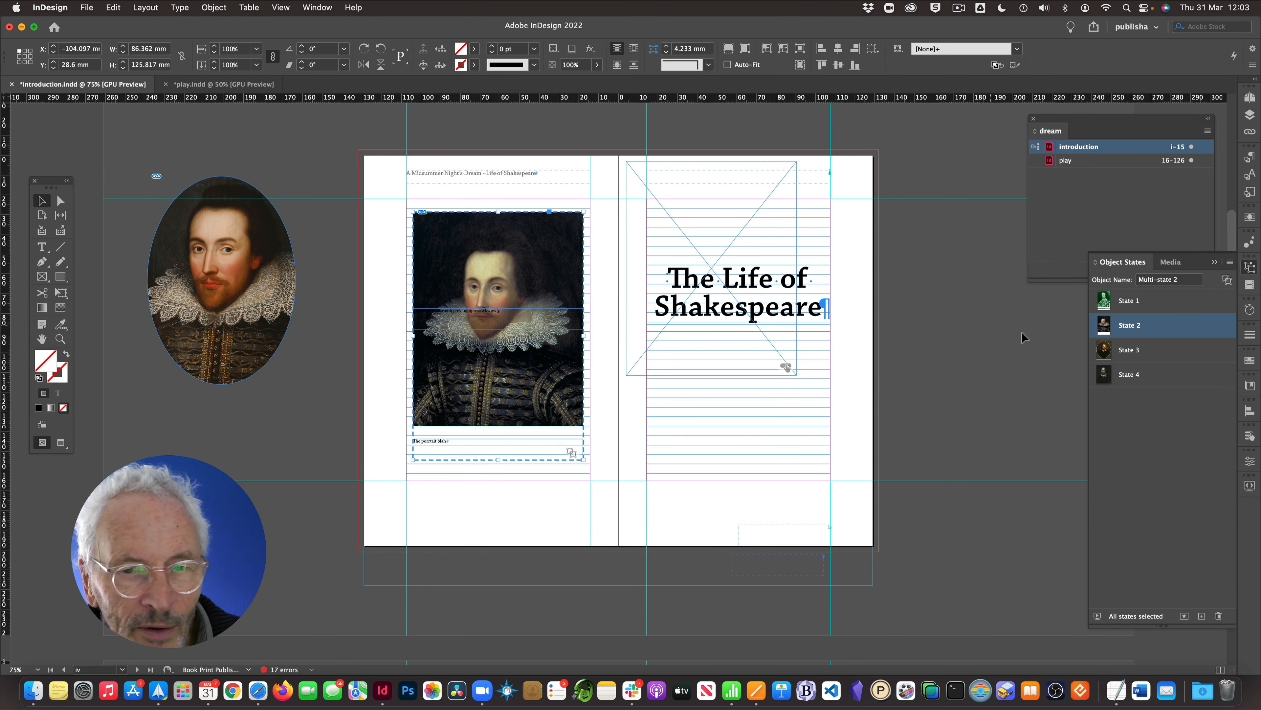
left_click(1130, 302)
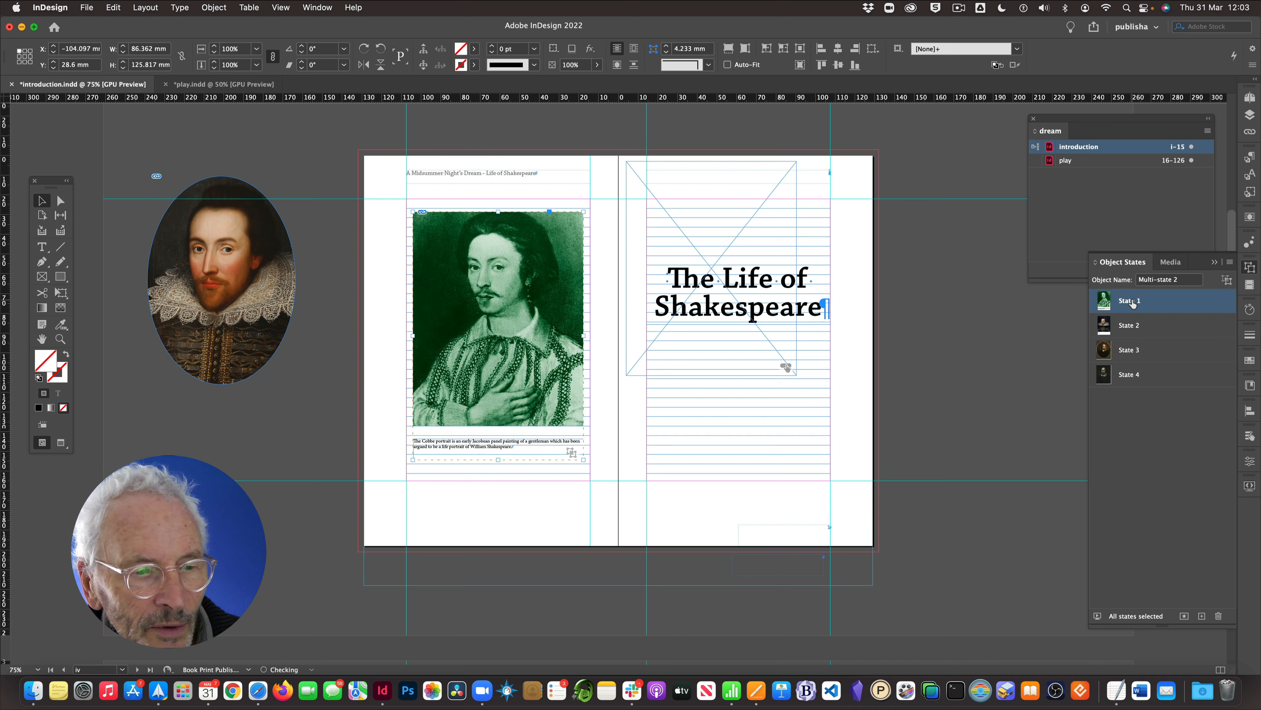
left_click(1139, 327)
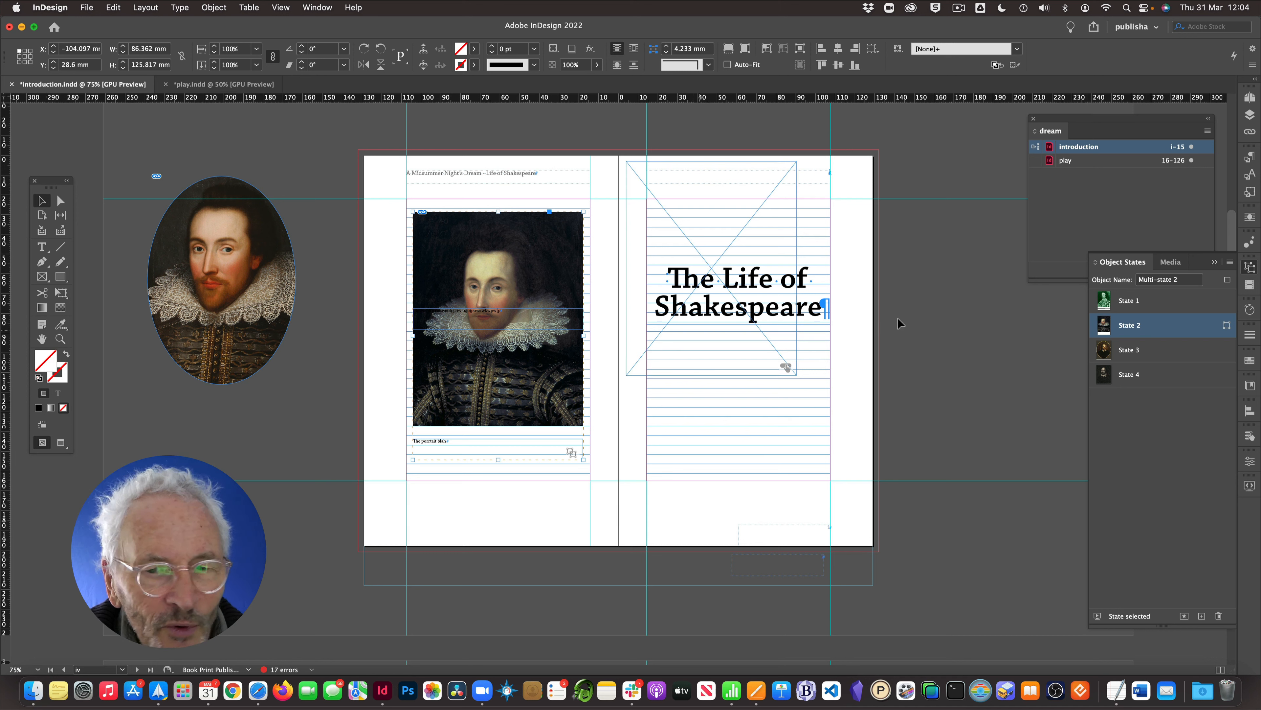
left_click(1158, 301)
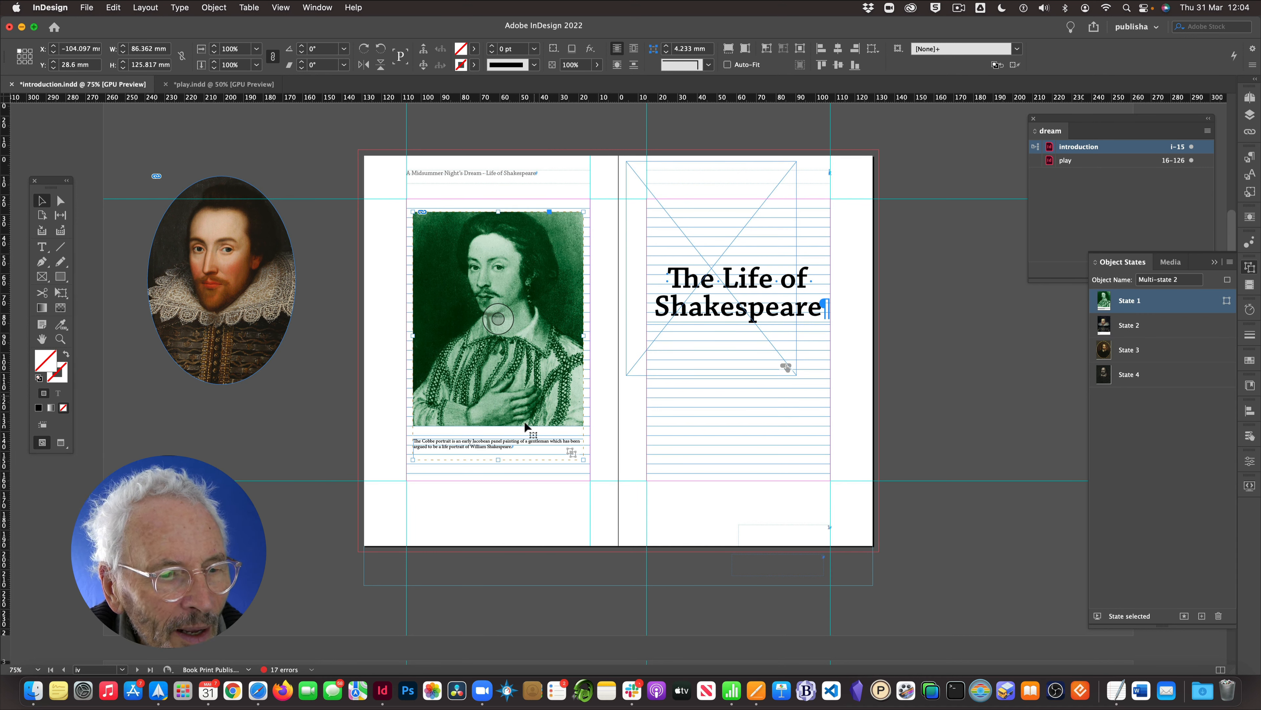
left_click(1126, 325)
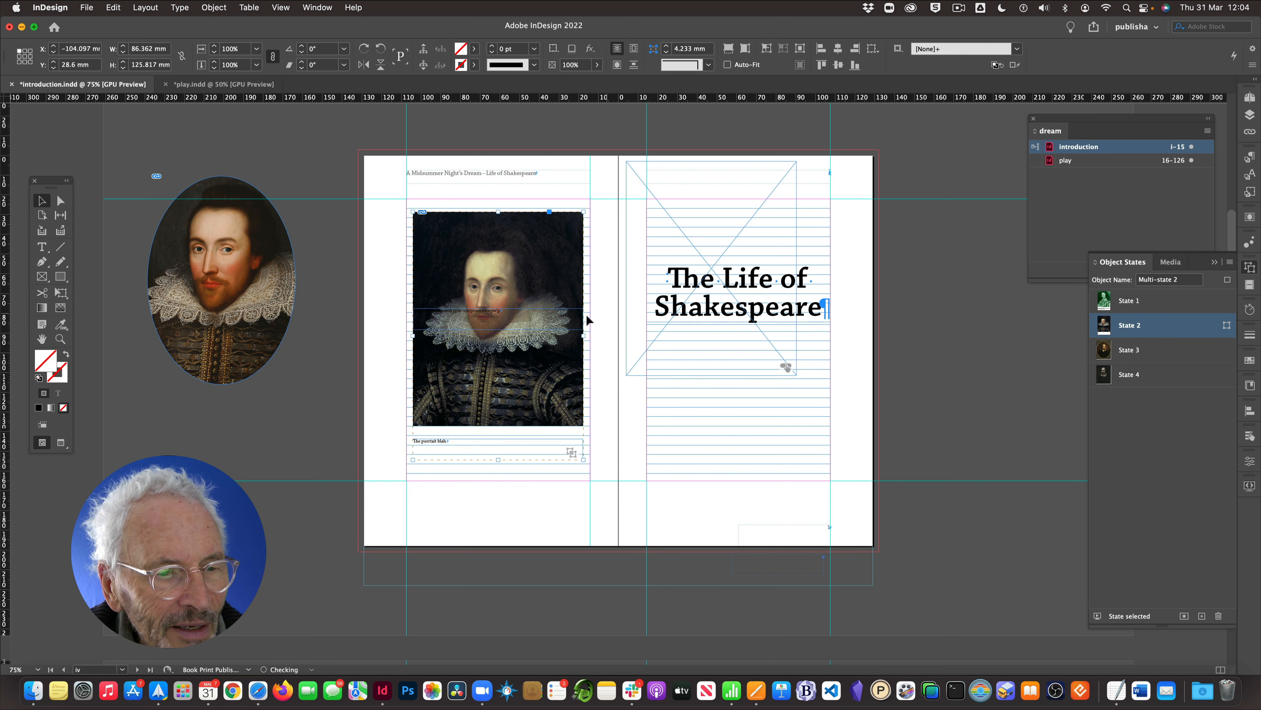
left_click(566, 318)
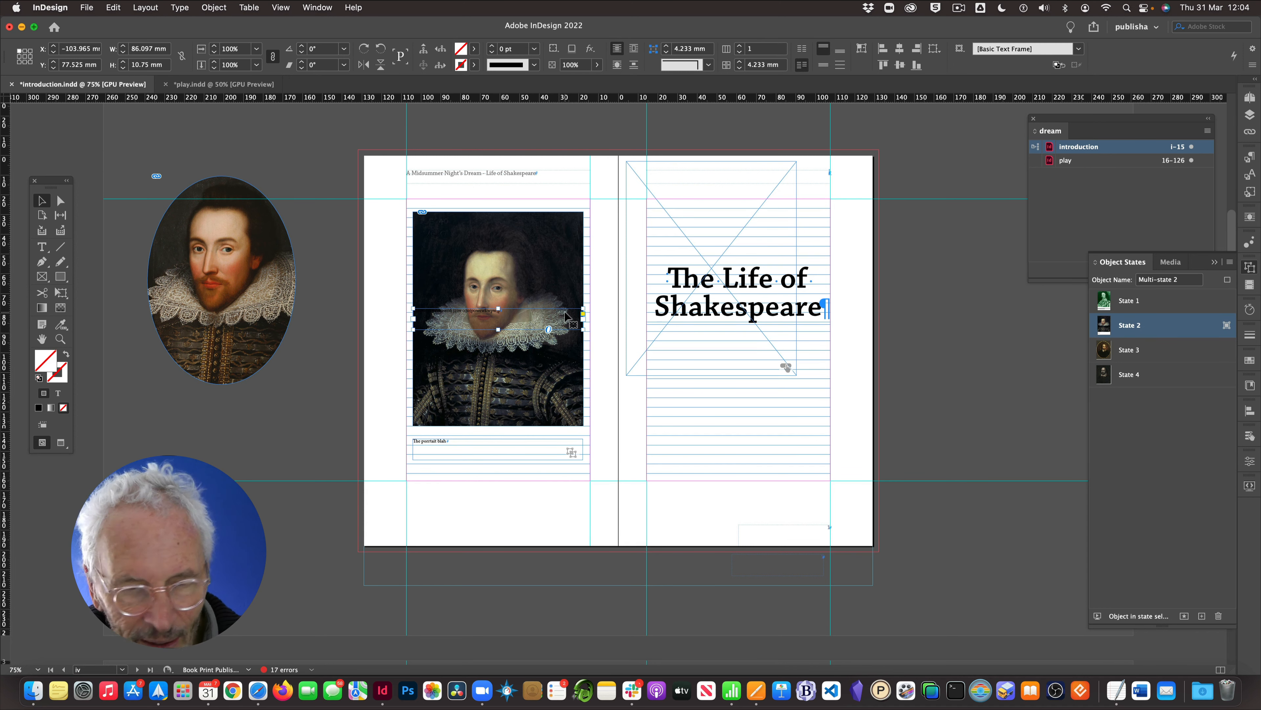
key("Delete")
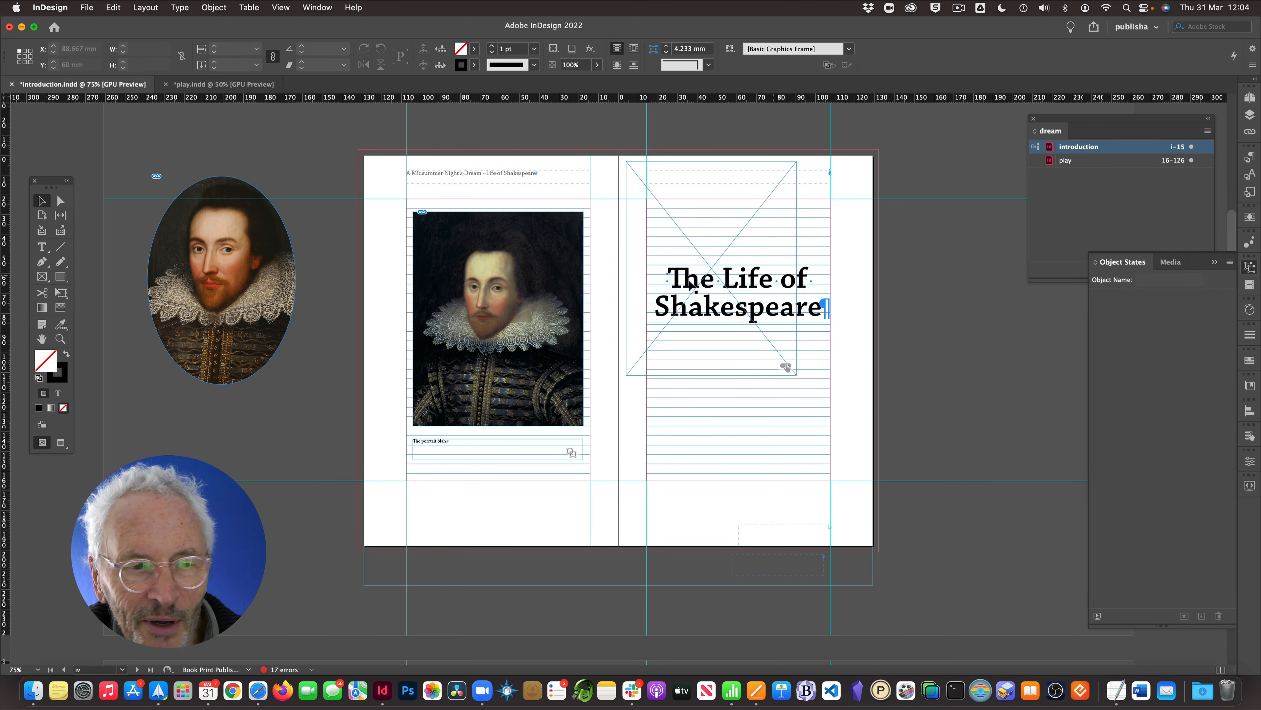
left_click(560, 285)
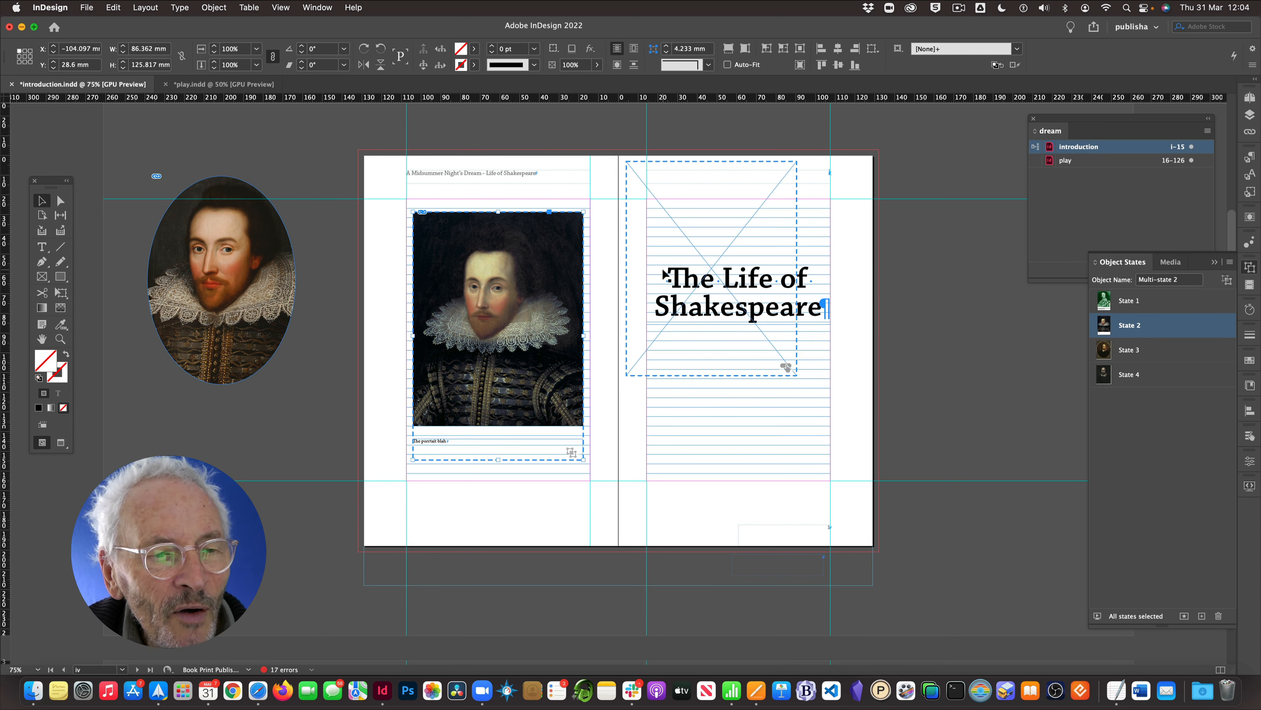
Step: Choose the Polygon tool and set it up for triangles with 3 sides and a 0% star inset
left_click(666, 163)
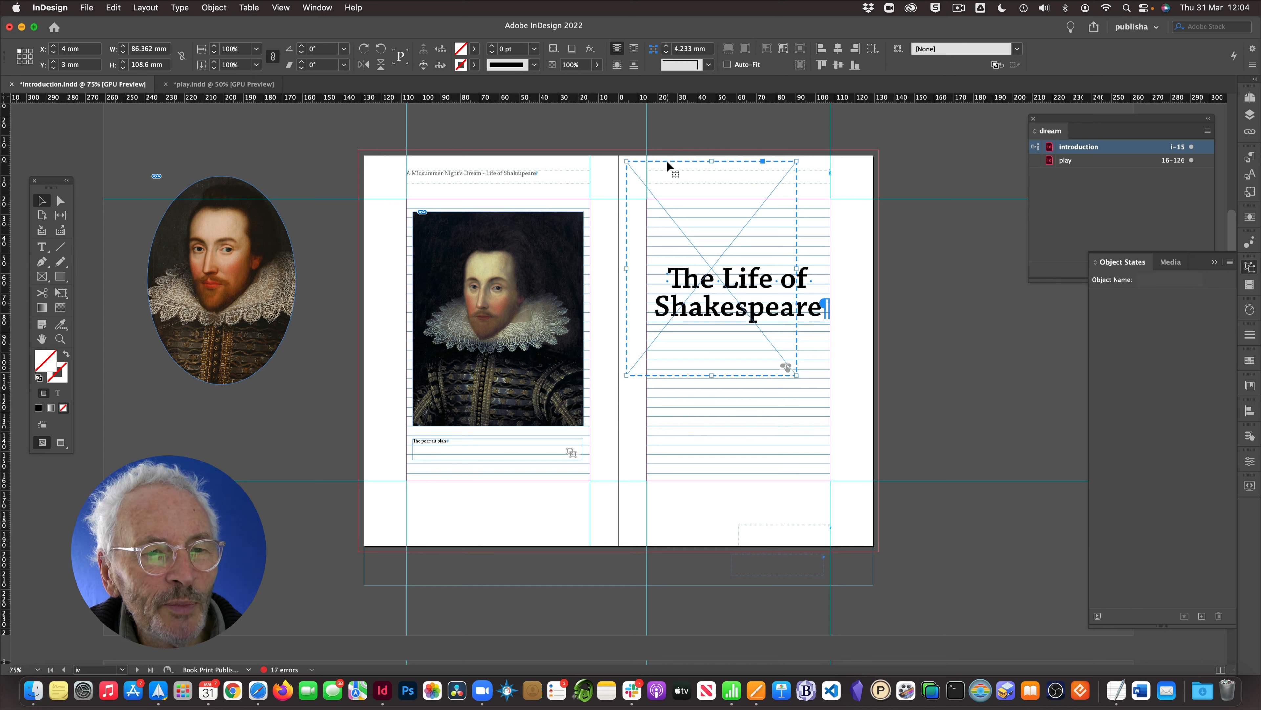
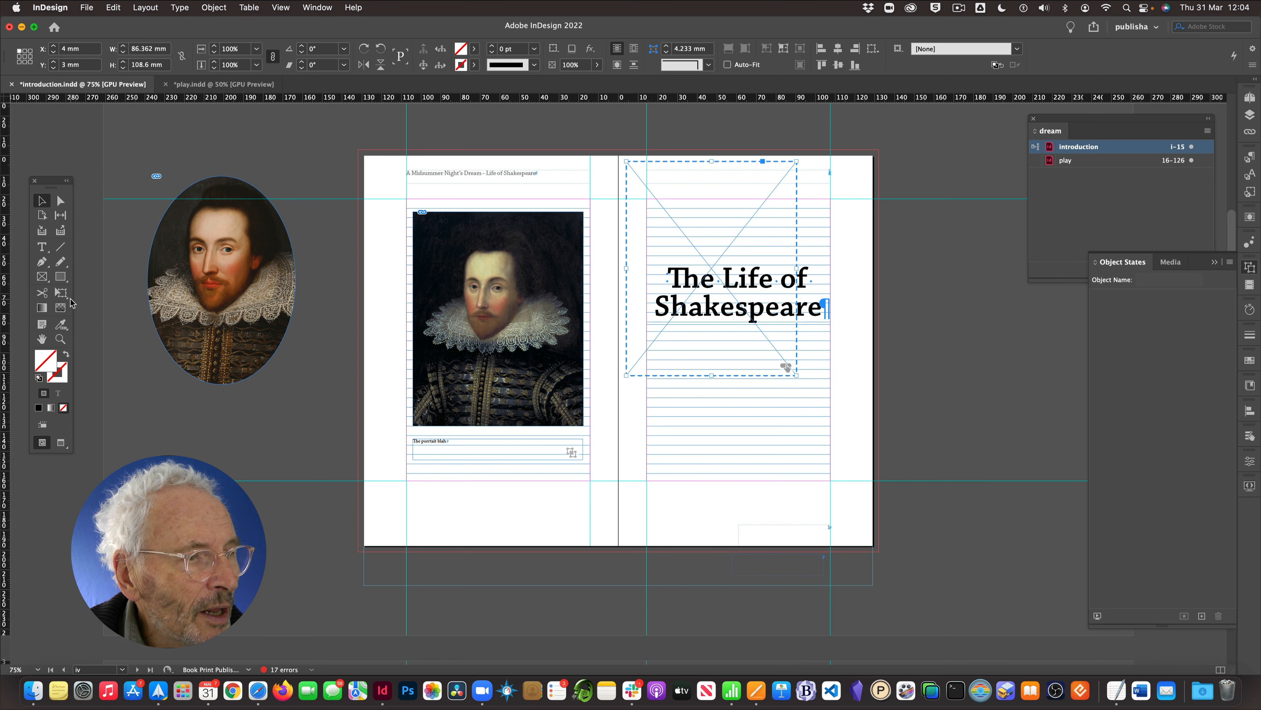
left_click(62, 277)
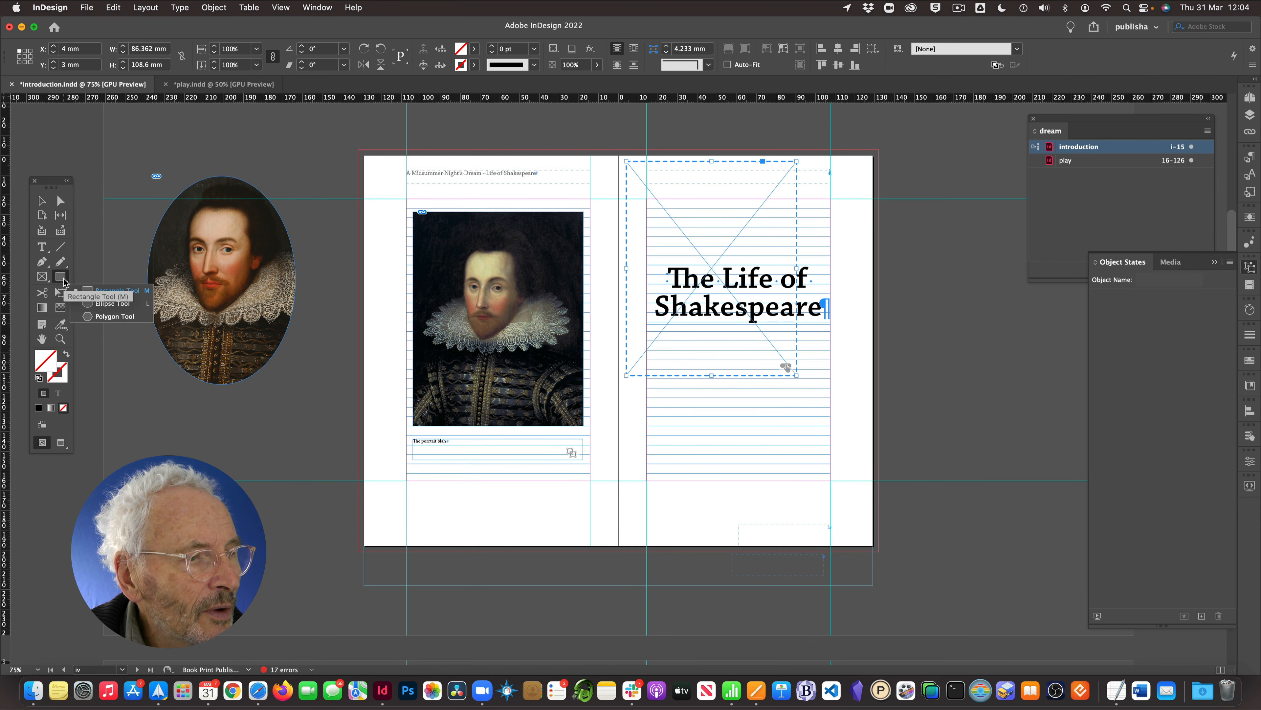
left_click(112, 316)
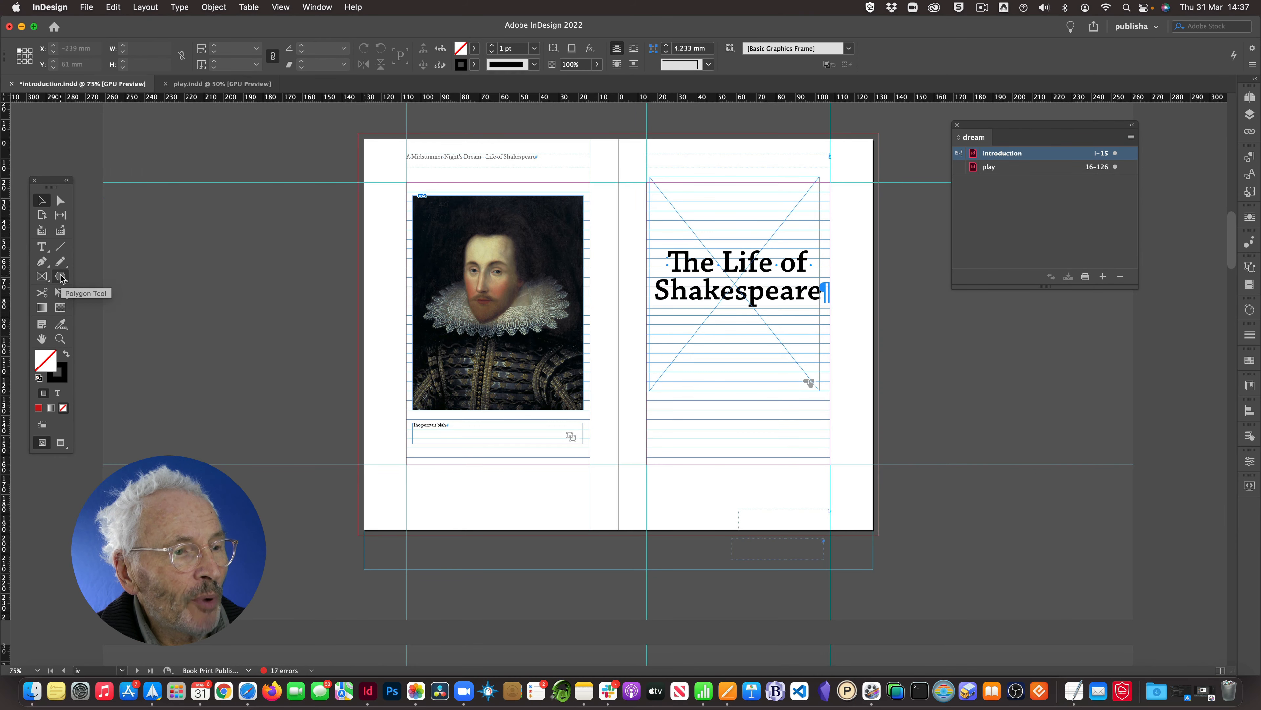
double_click(60, 276)
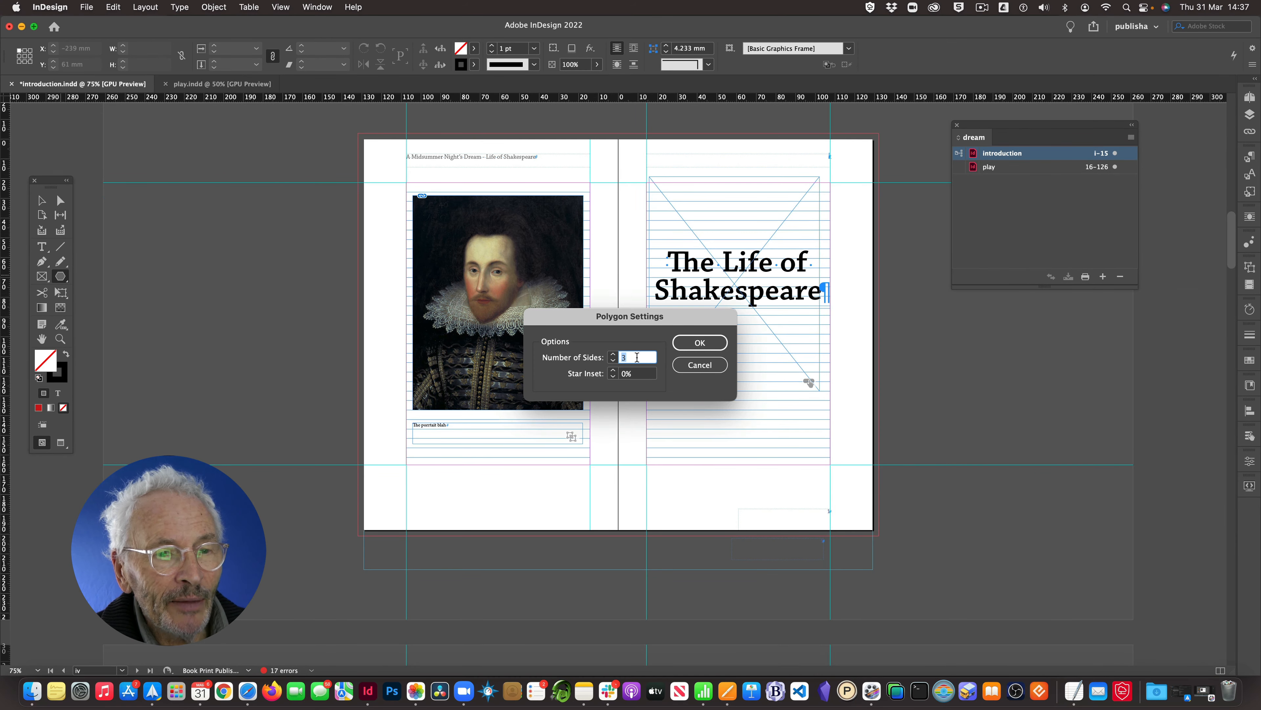
double_click(624, 358)
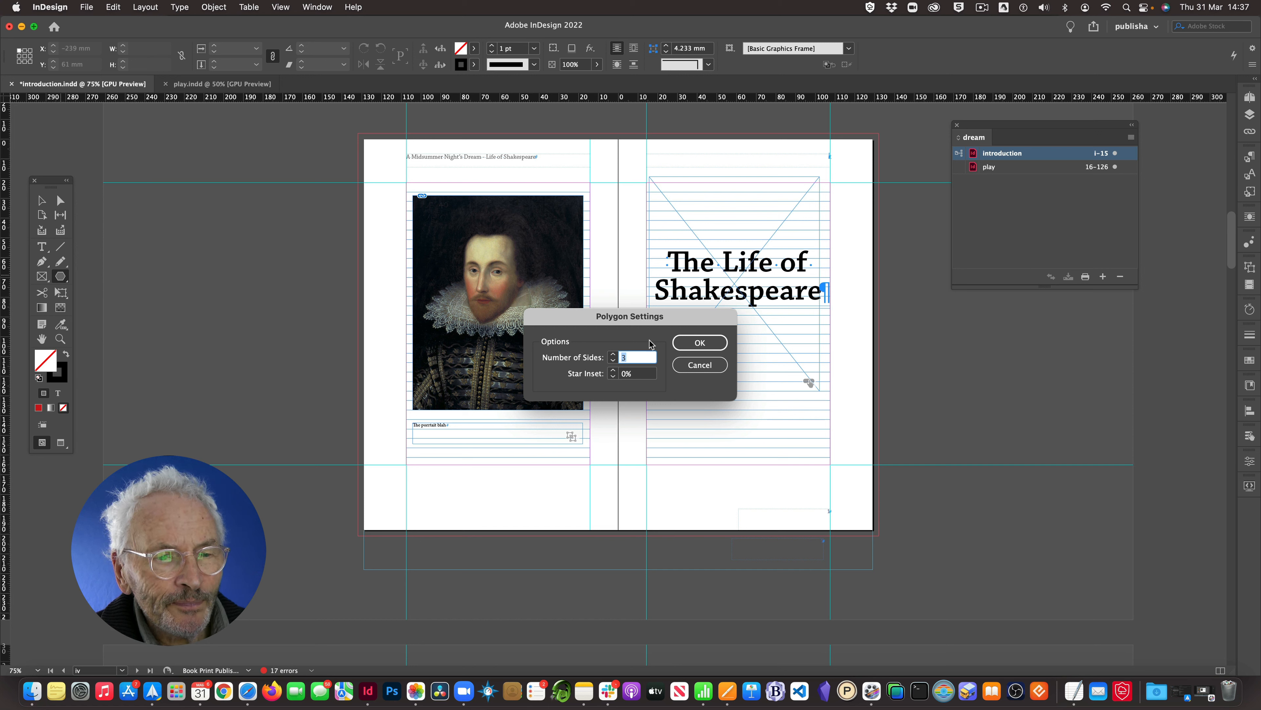
left_click(699, 343)
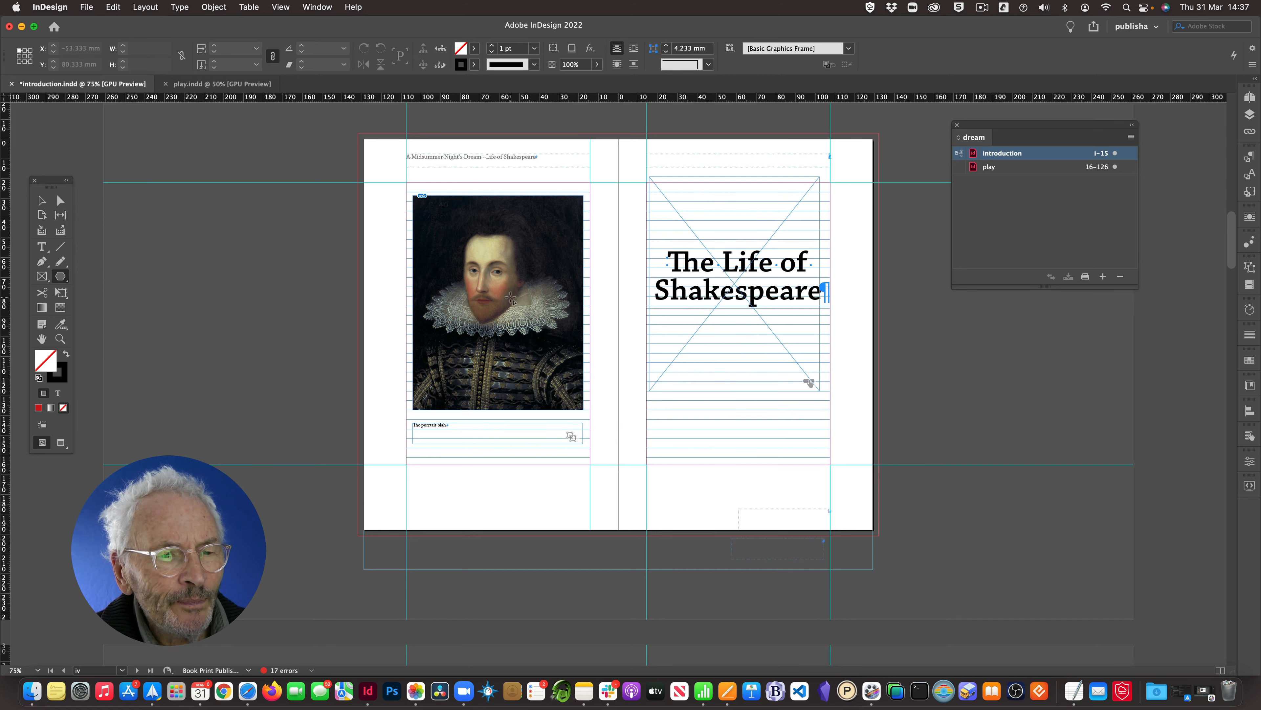
Step: Draw a triangle about 17 mm wide and high on the pasteboard beside the portrait page and fill it with the red C=15 M=100 swatch
left_click_drag(213, 244, 247, 278)
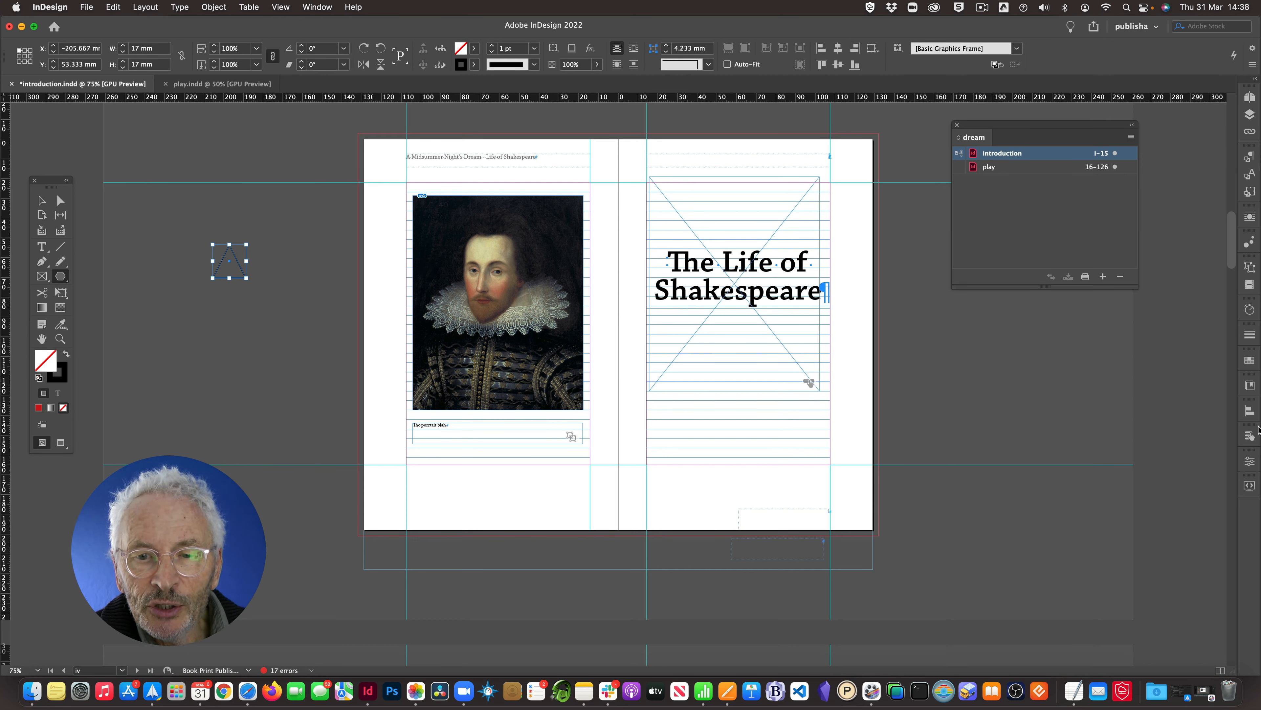
left_click(1250, 462)
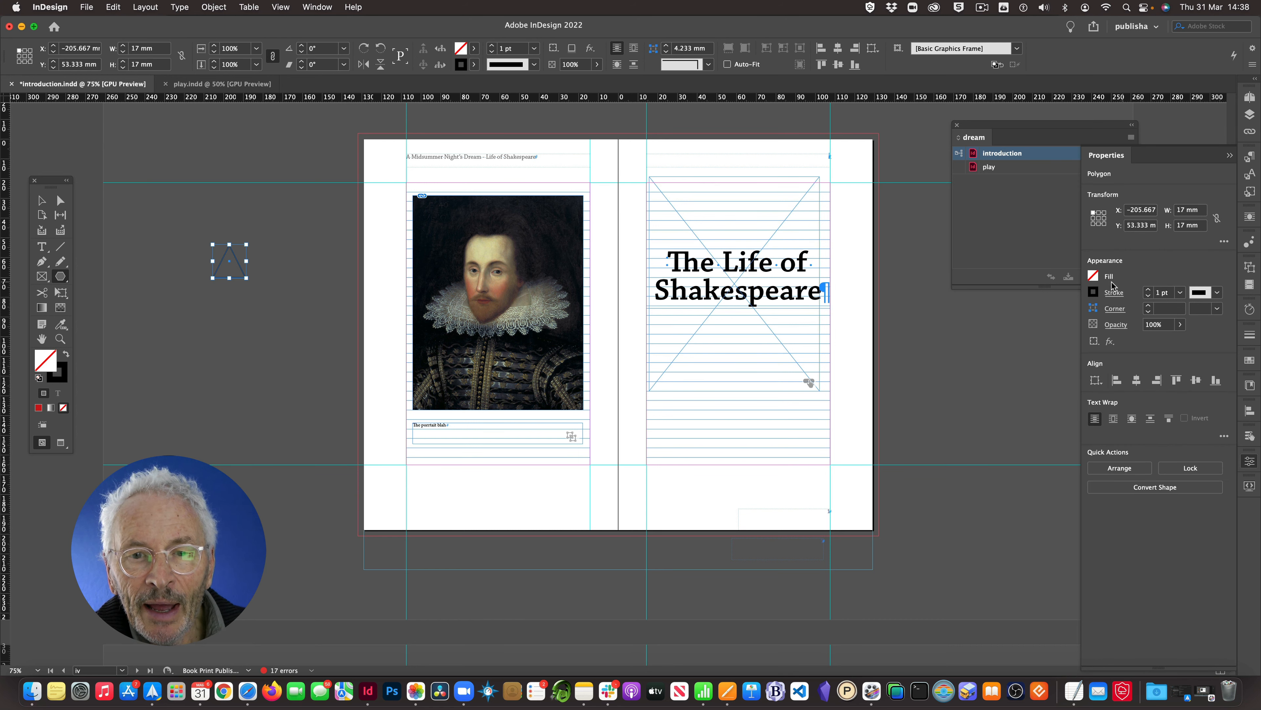
left_click(1095, 276)
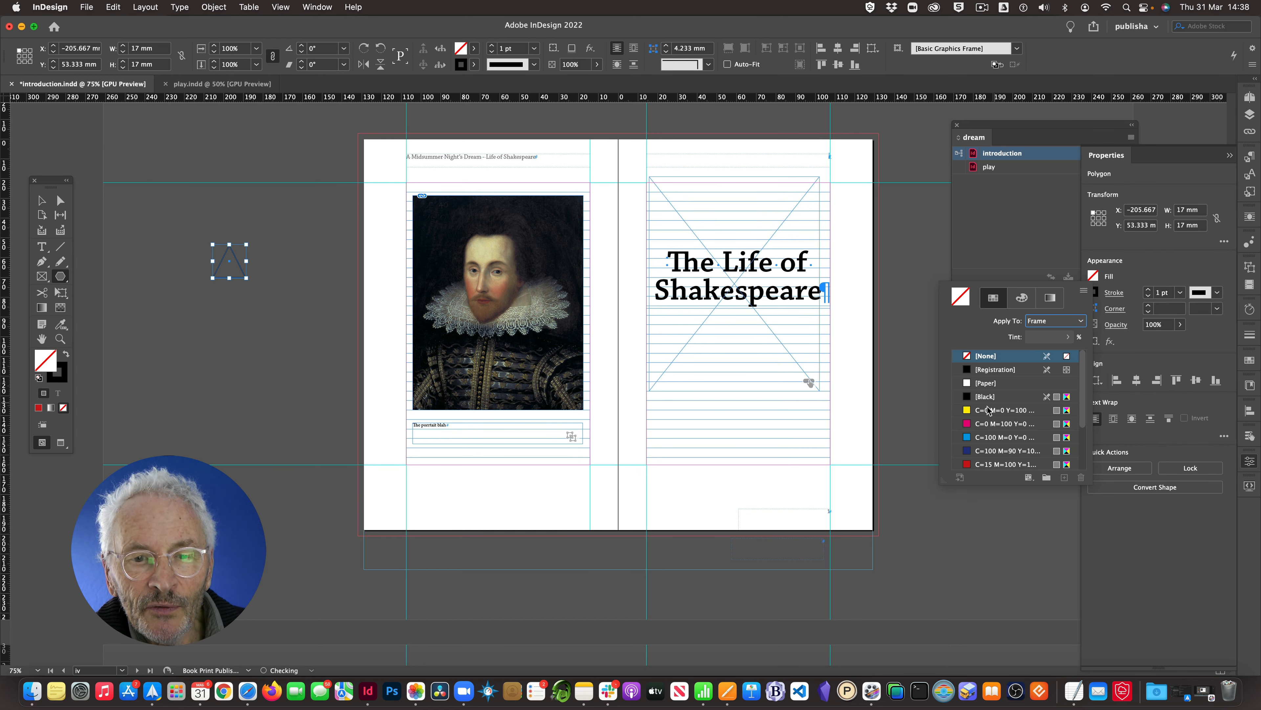
scroll(987, 412, "down", 1)
left_click(976, 450)
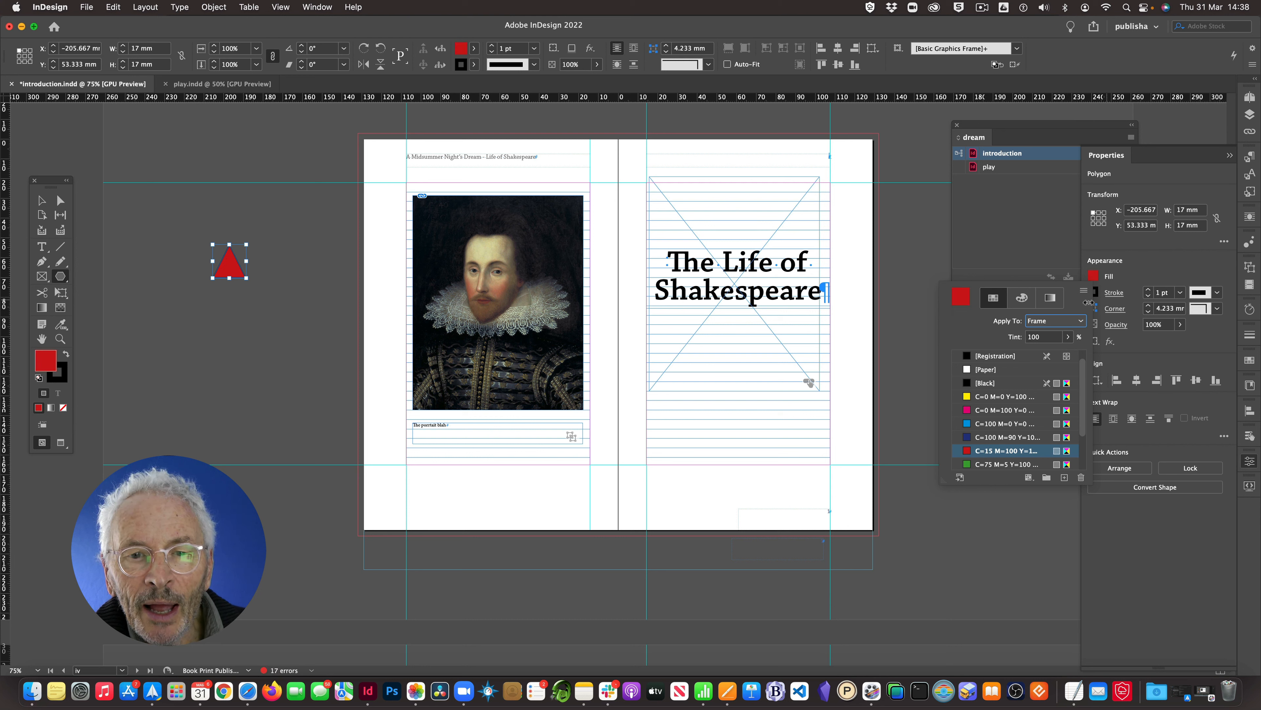
Step: Remove the red triangle's outline by setting its stroke to None
left_click(1113, 295)
left_click(1095, 293)
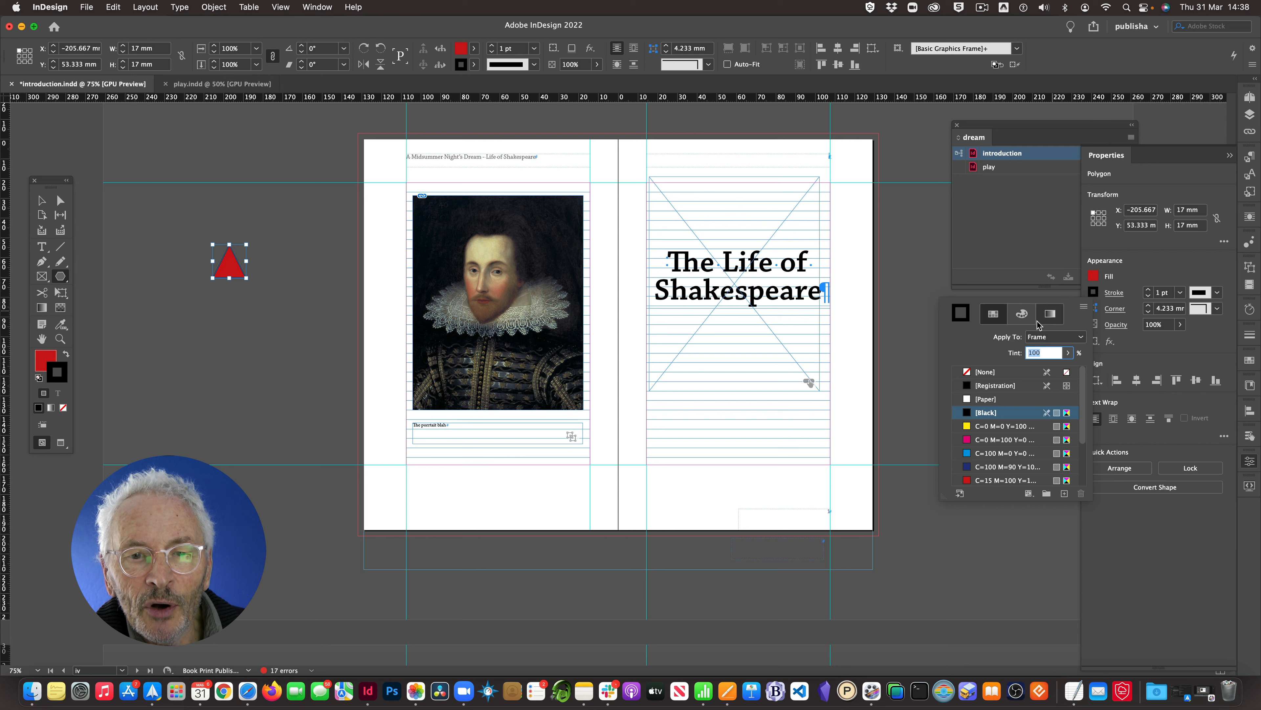
left_click(976, 372)
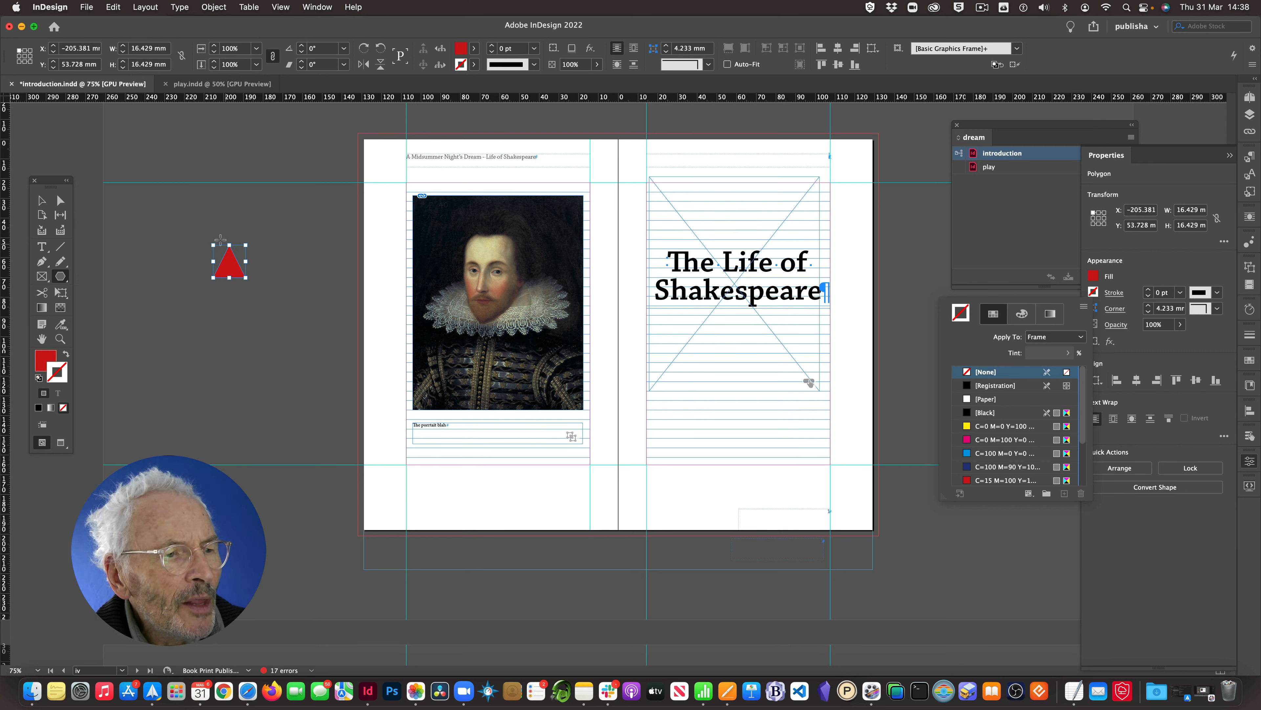
Step: Rotate the triangle 90° anticlockwise, shrink it to about 9.8 × 8.2 mm and place it just left of the portrait at mid-height
left_click(380, 49)
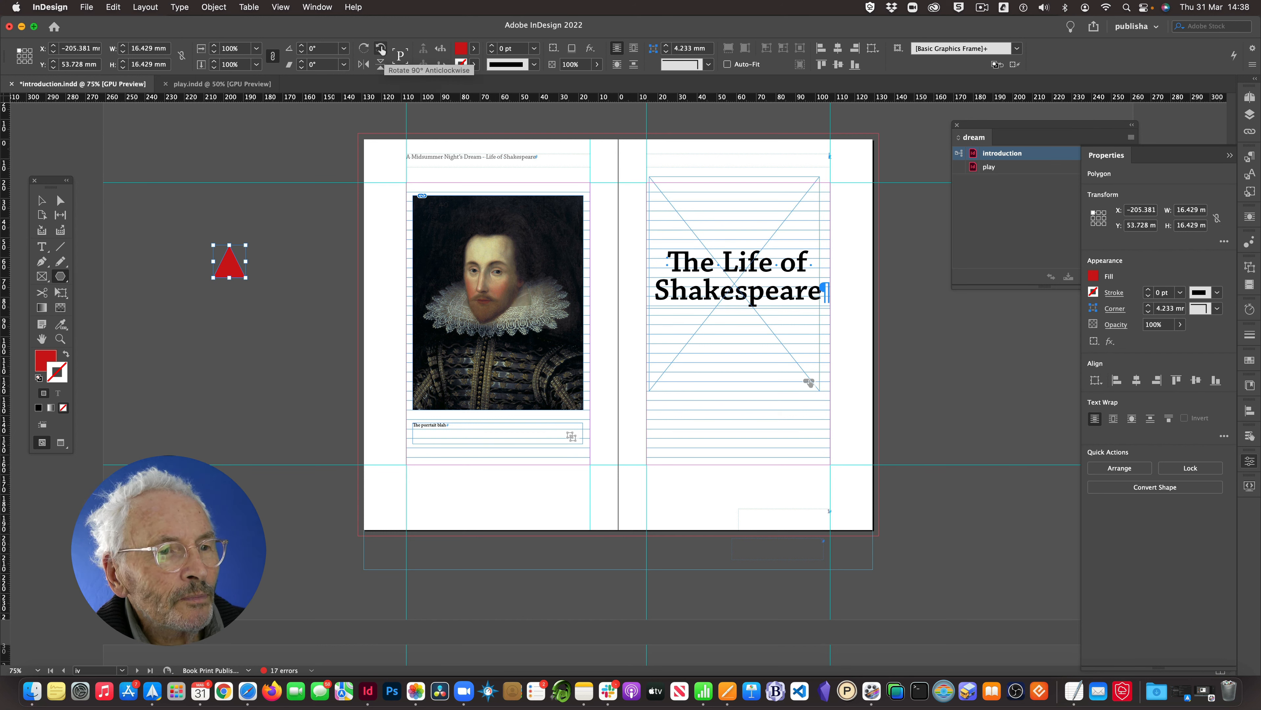
left_click(380, 49)
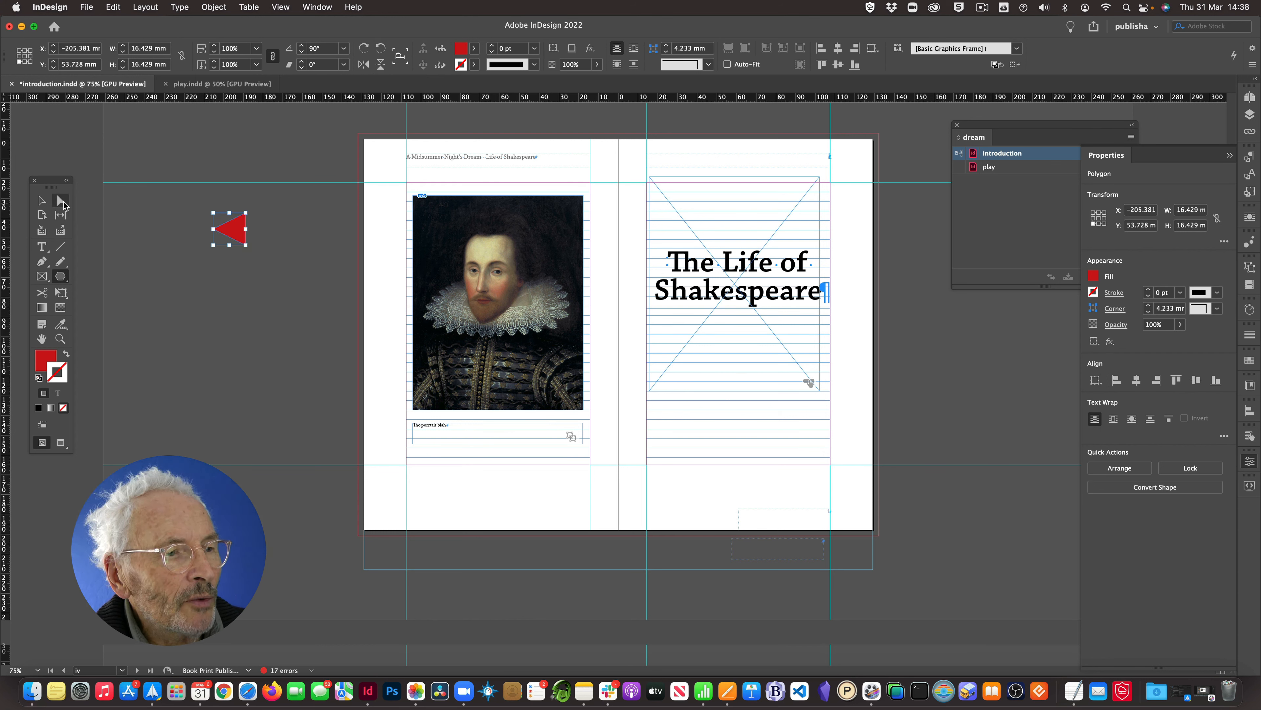
left_click(41, 201)
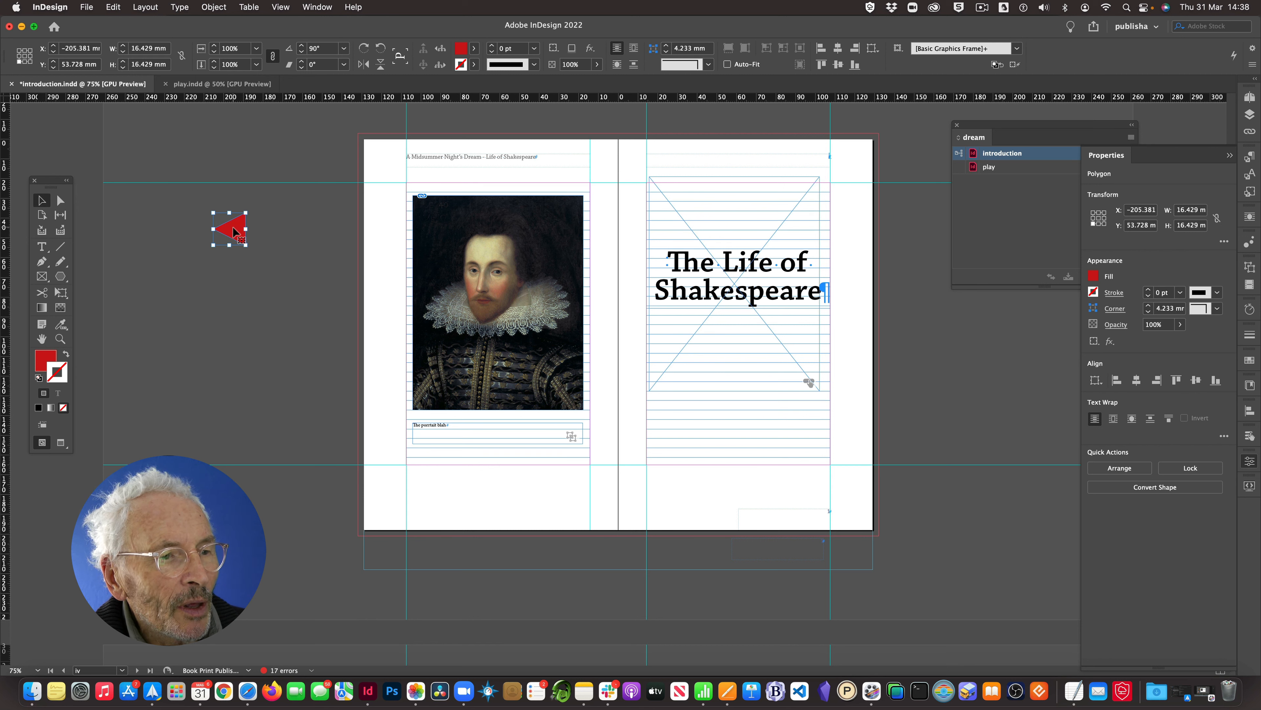
left_click_drag(235, 230, 398, 309)
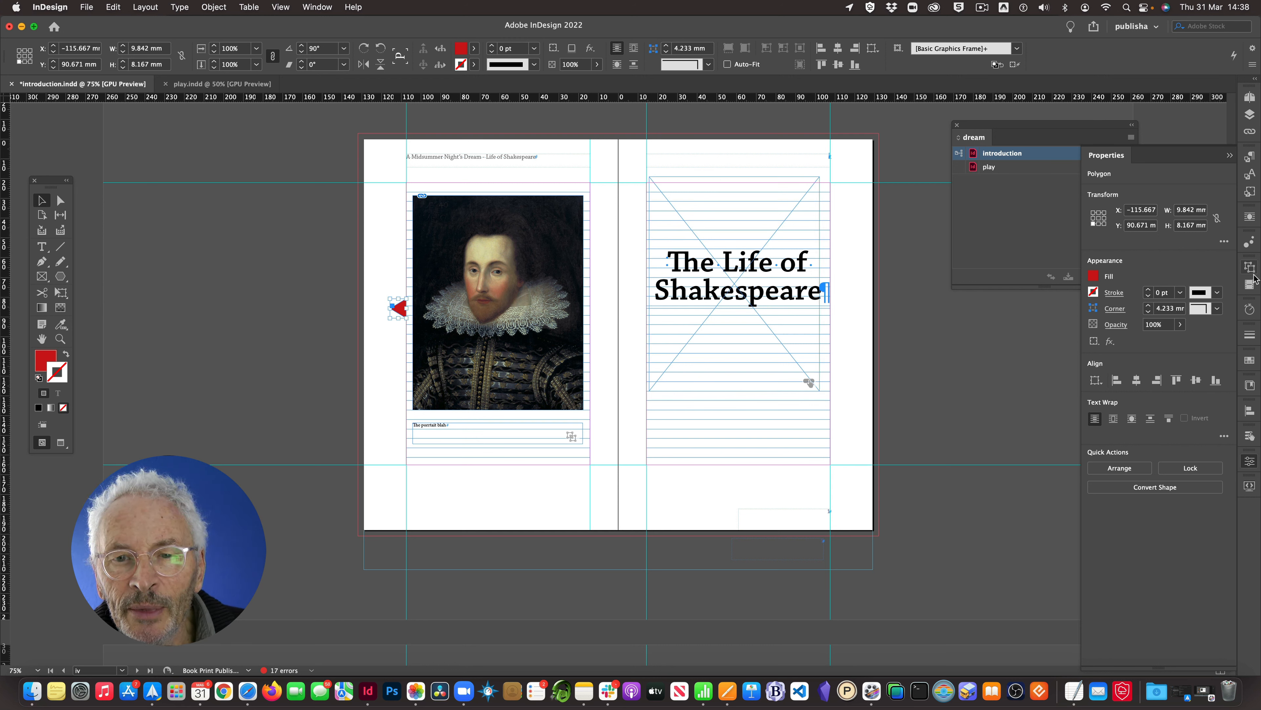
Step: Convert the left triangle into a button named "back" with a Go To Previous State action for Multi-state 2
left_click(1250, 437)
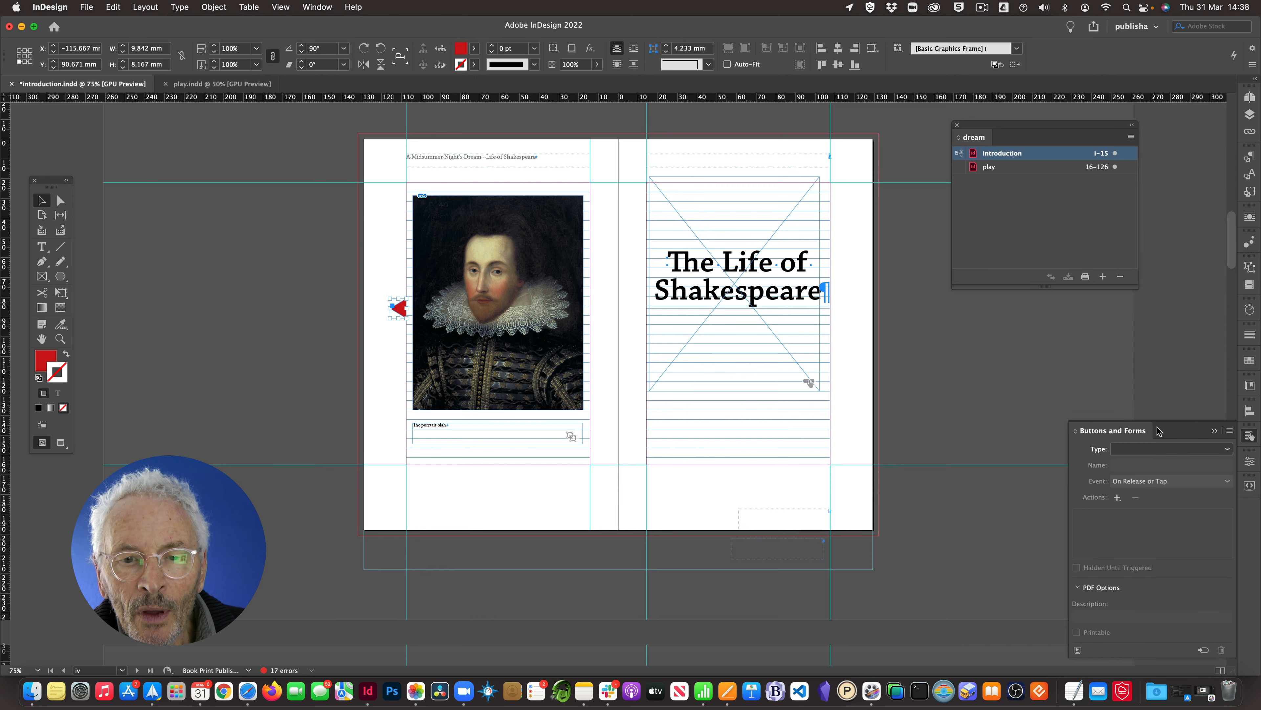
left_click(1153, 449)
left_click(1152, 462)
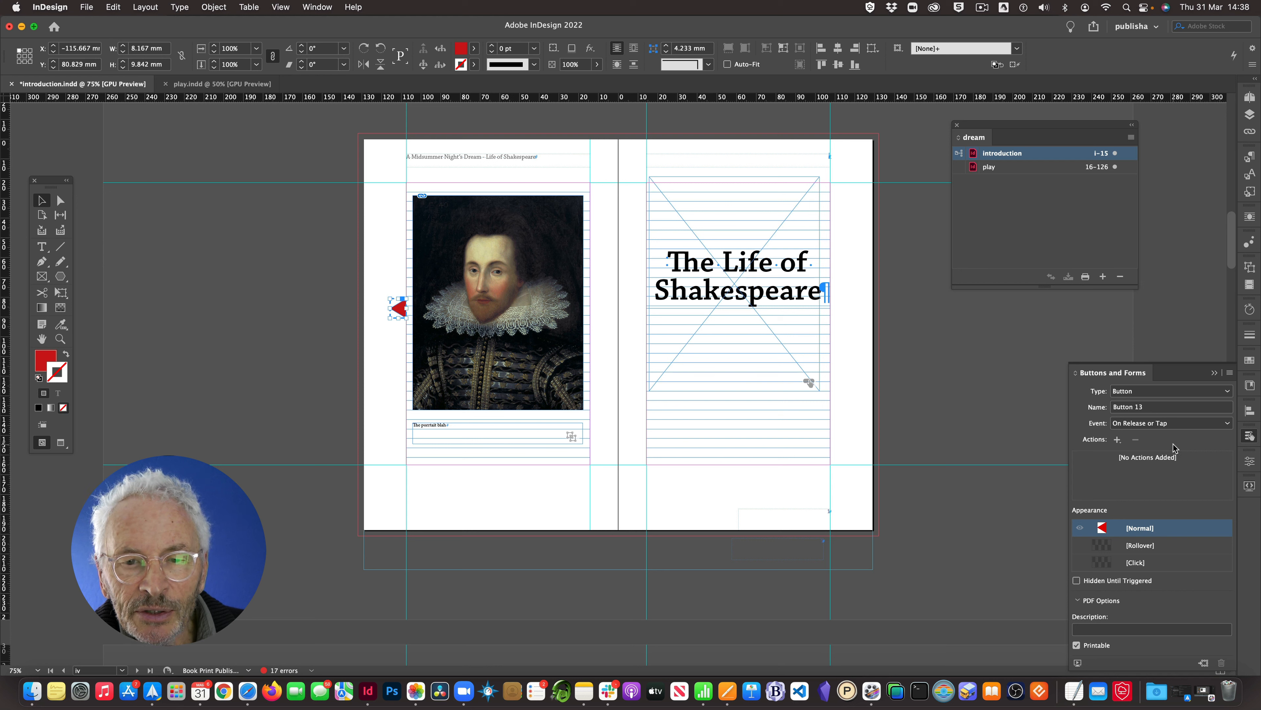
left_click(1117, 407)
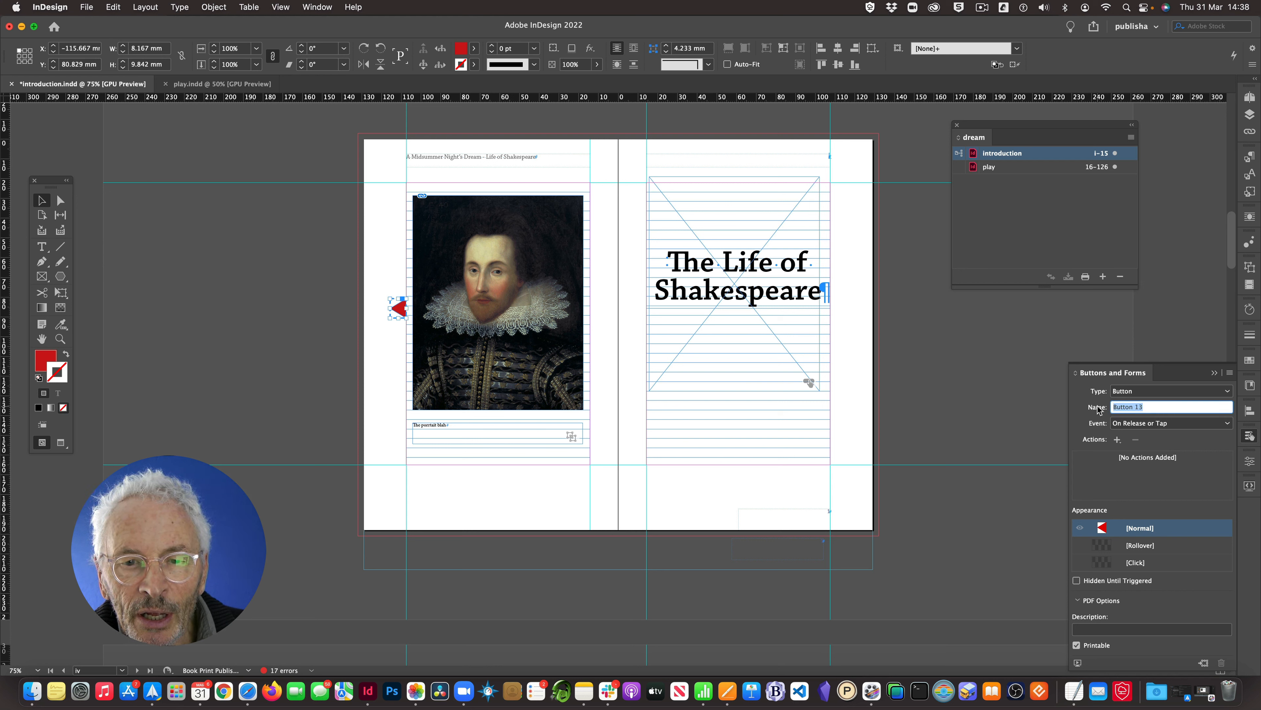
type("back")
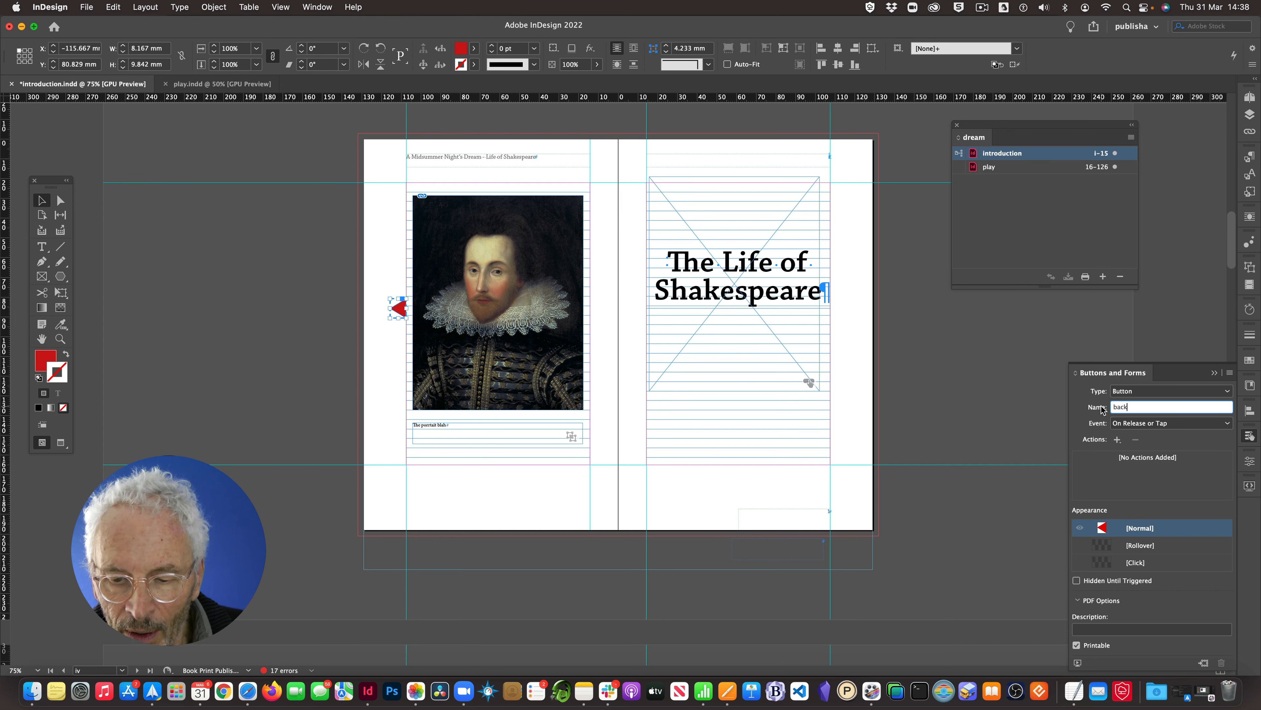
key("Return")
left_click(1117, 440)
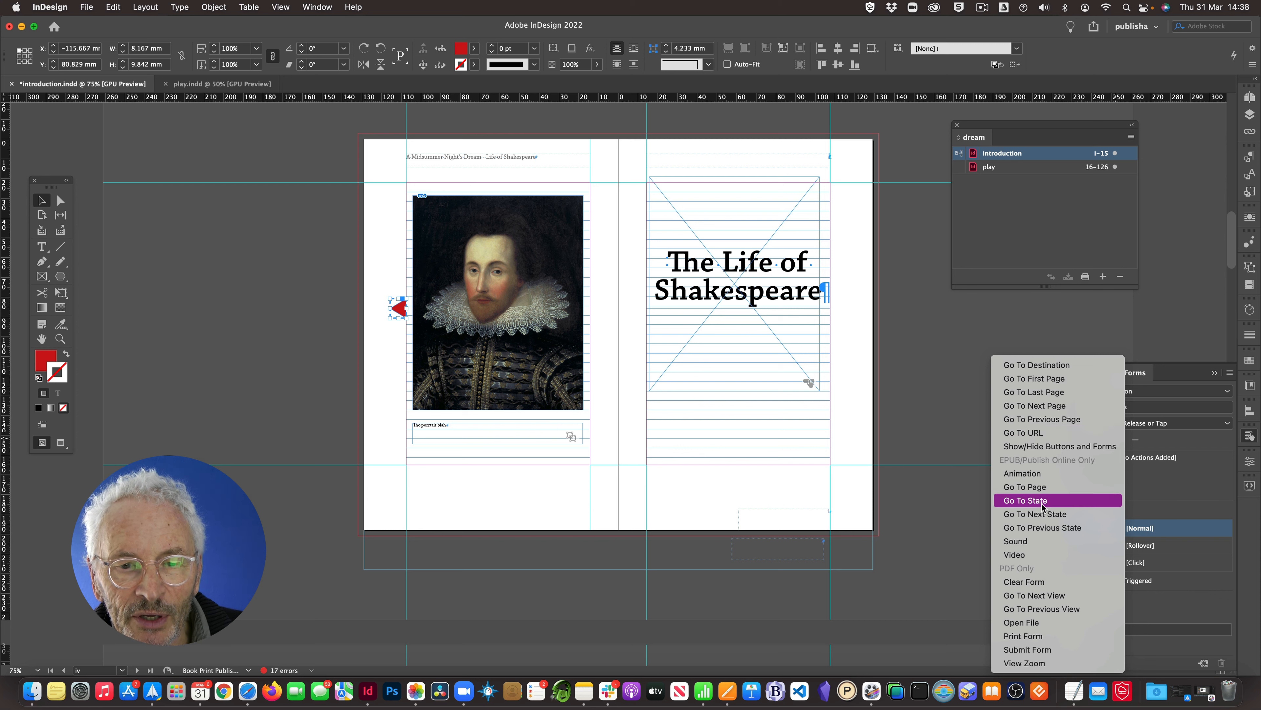
left_click(1045, 526)
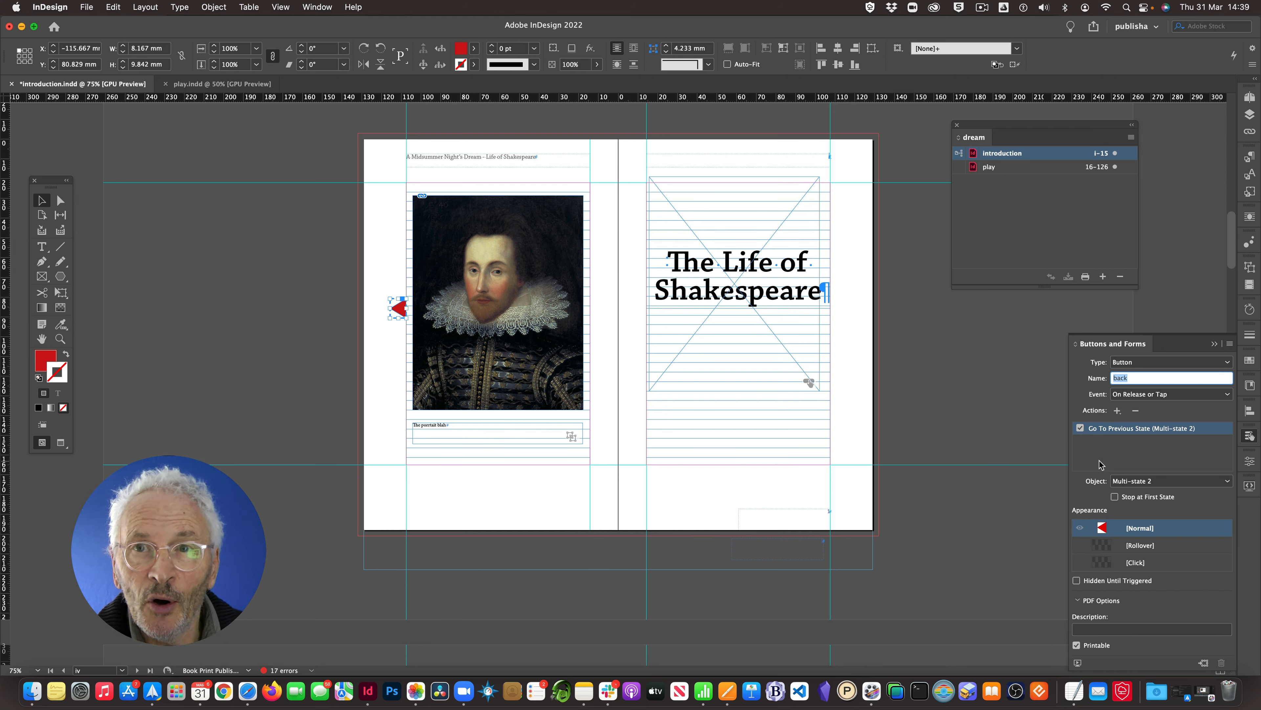
Step: Paste a copy of the back button and place it to the right of the portrait, level with the original
left_click(42, 202)
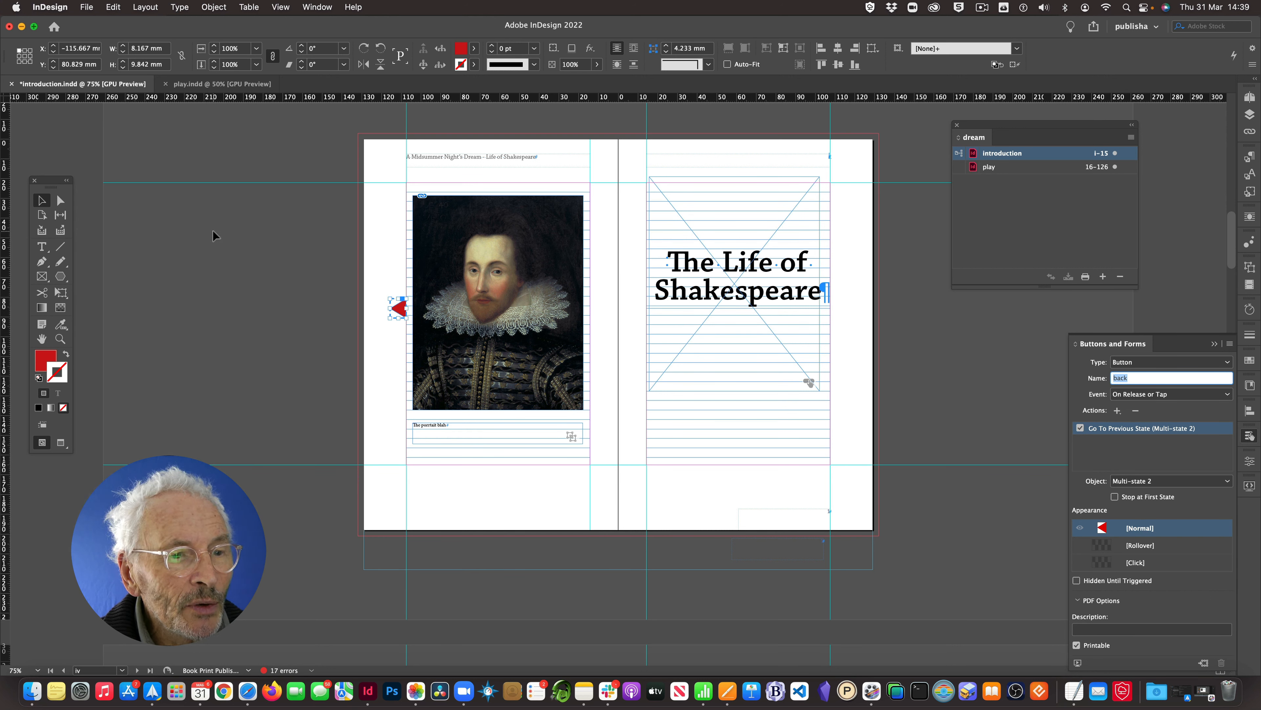
right_click(402, 311)
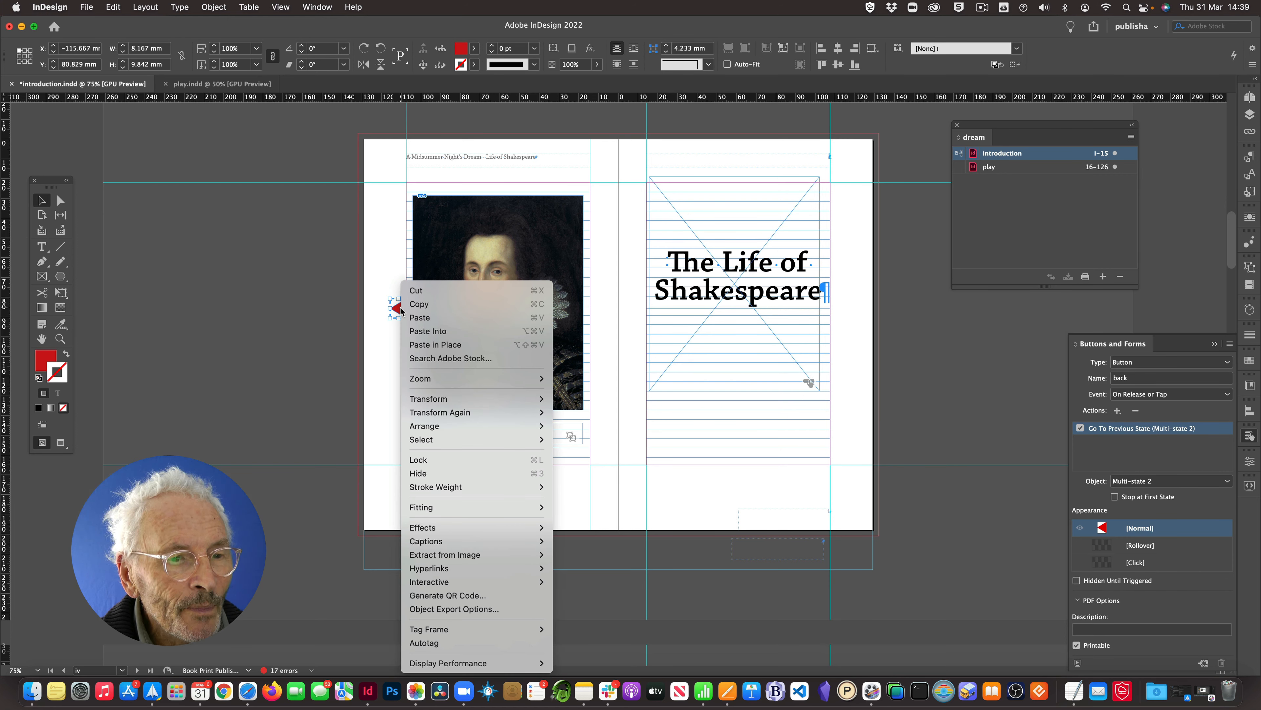
left_click(376, 300)
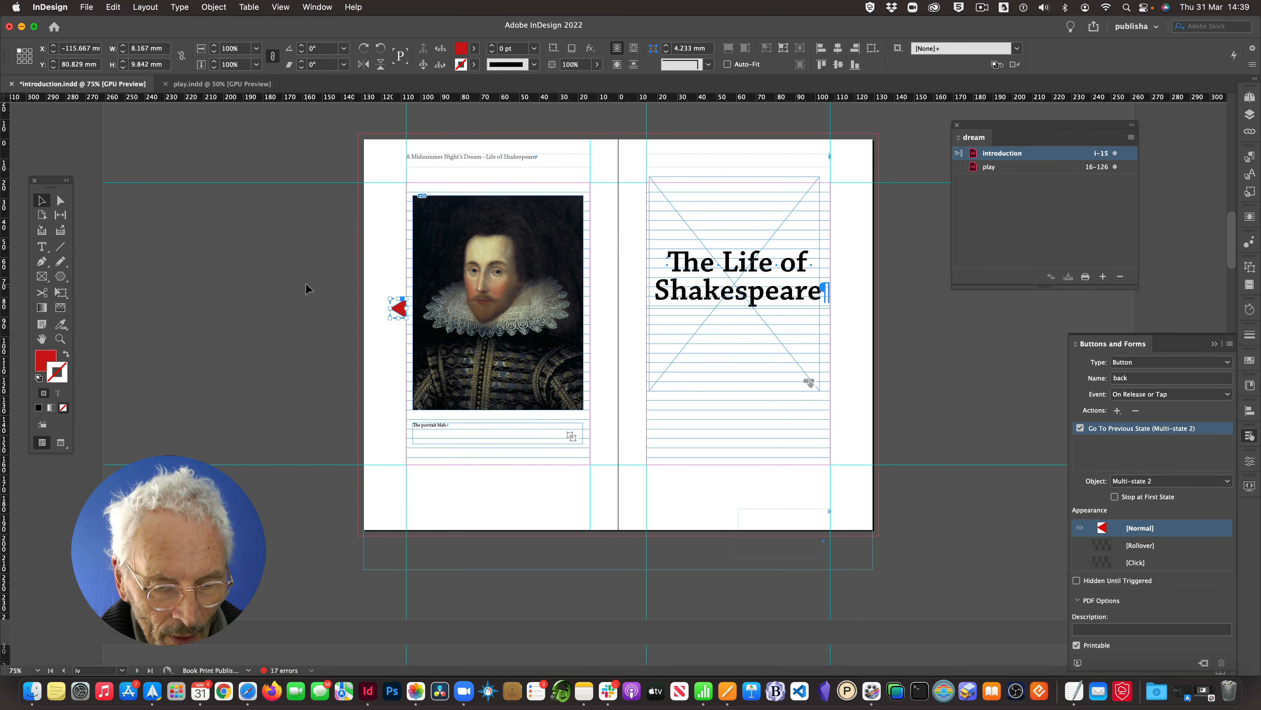
key("super+v")
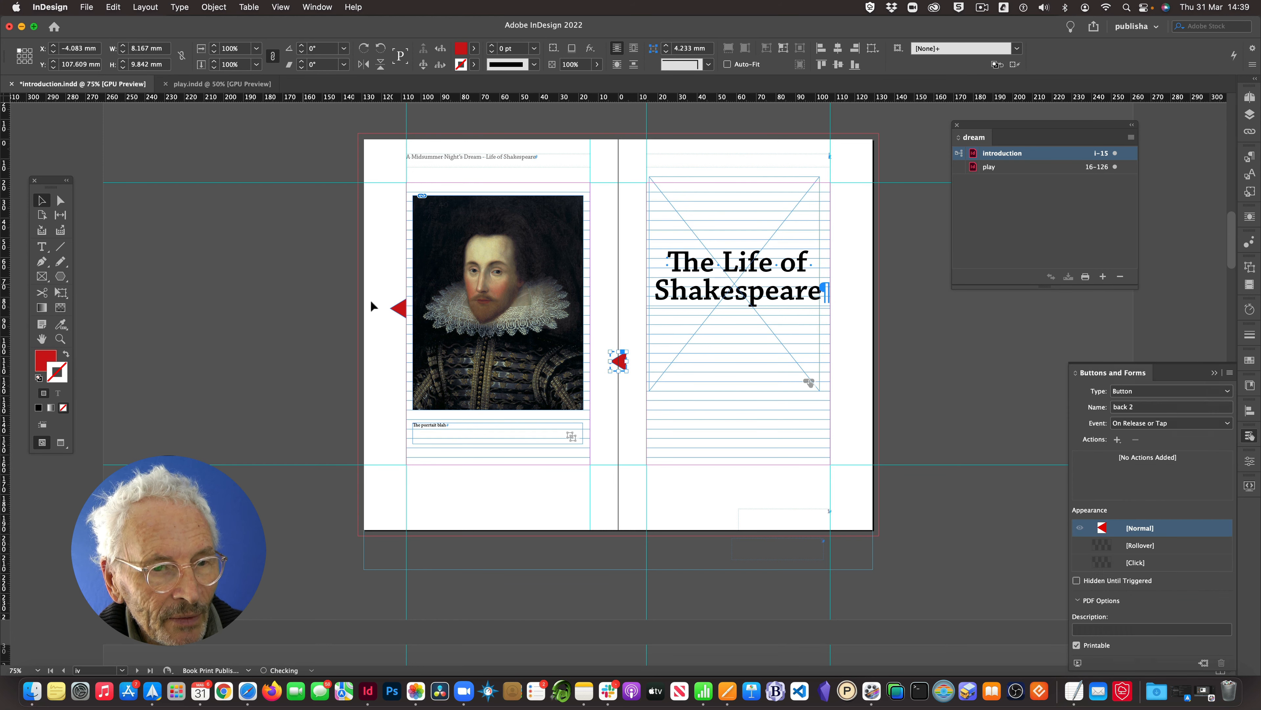
left_click_drag(612, 358, 603, 312)
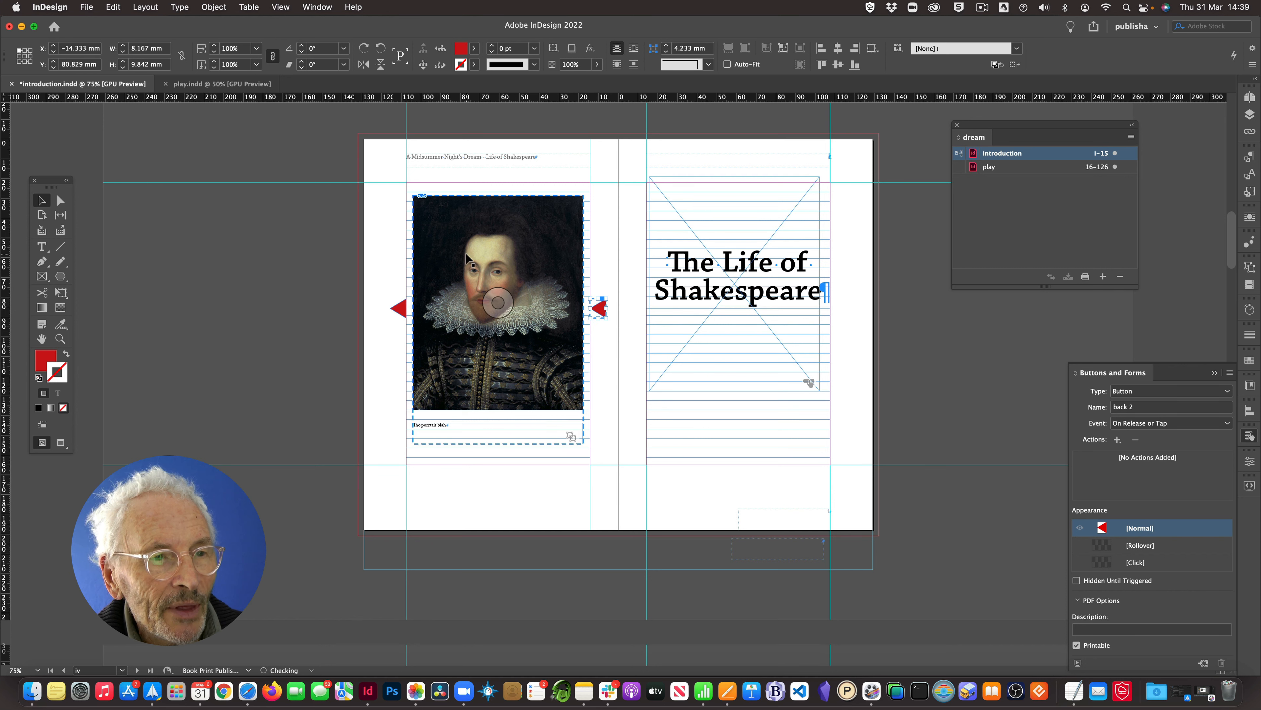
Step: Rotate the copied triangle 180° to point right and reposition it beside the portrait's right edge, at about Y 89.4 mm
left_click(380, 49)
left_click(380, 50)
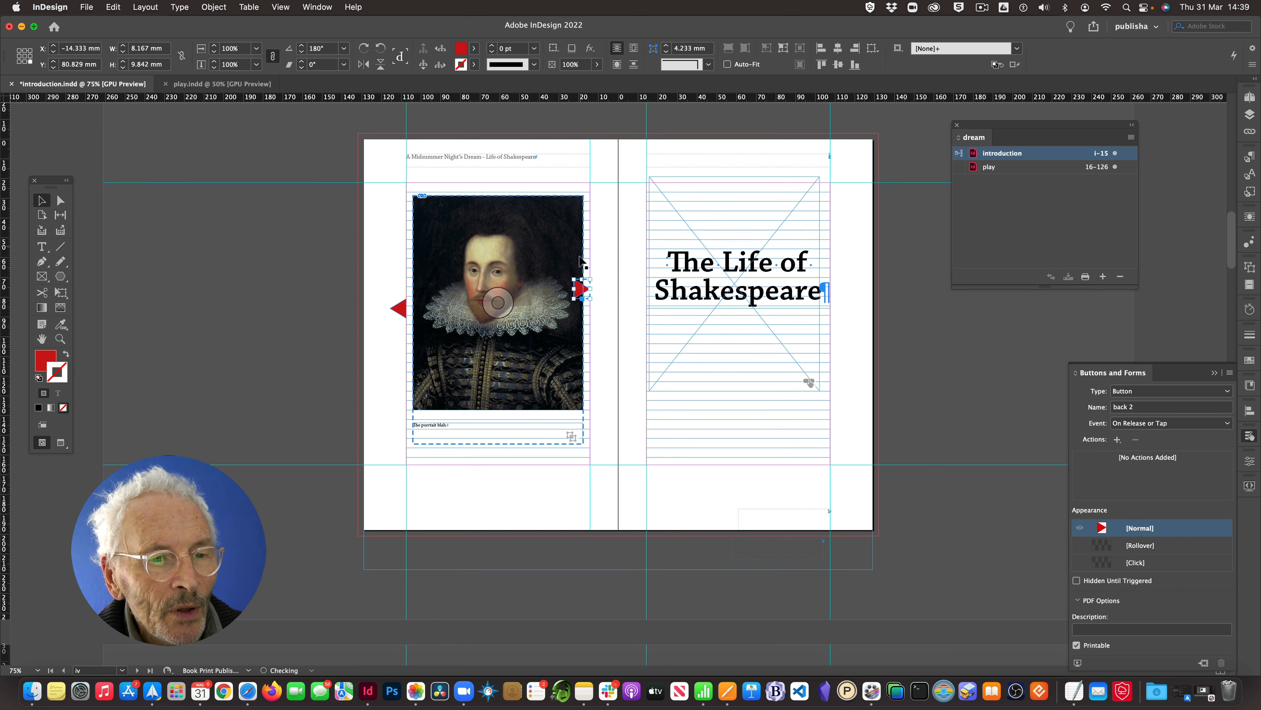
left_click_drag(580, 287, 597, 305)
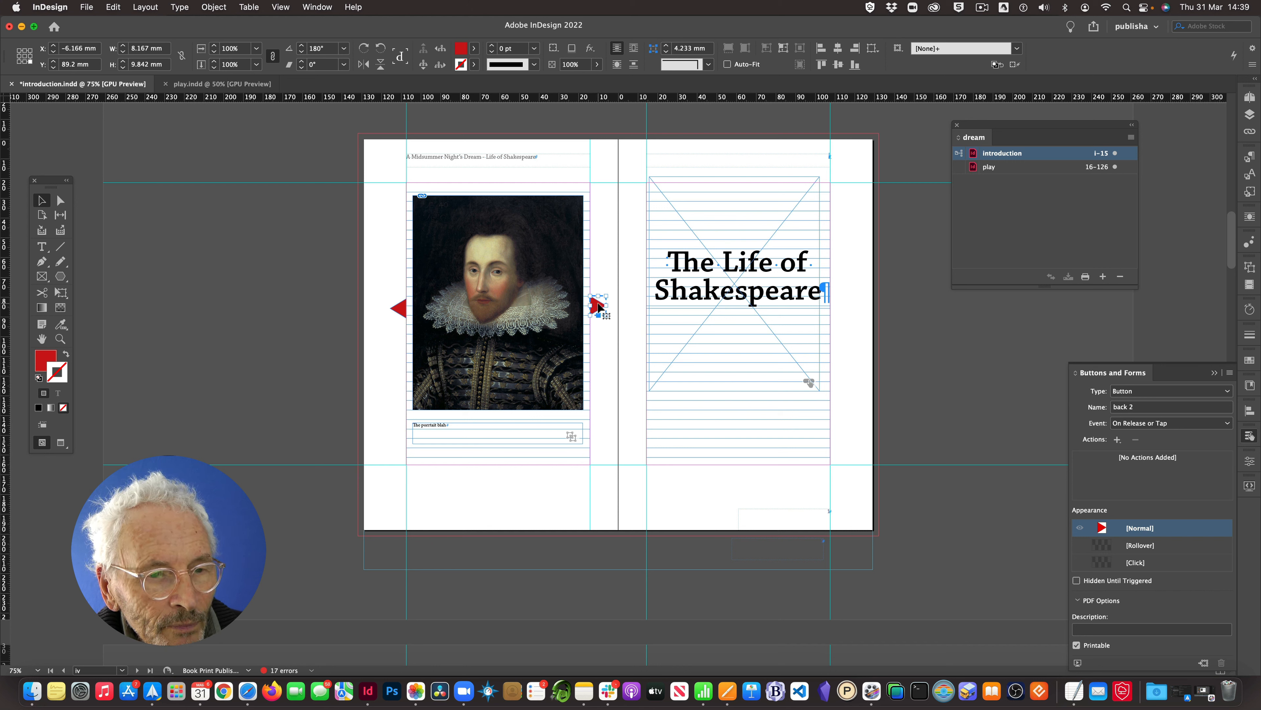
left_click_drag(599, 307, 599, 310)
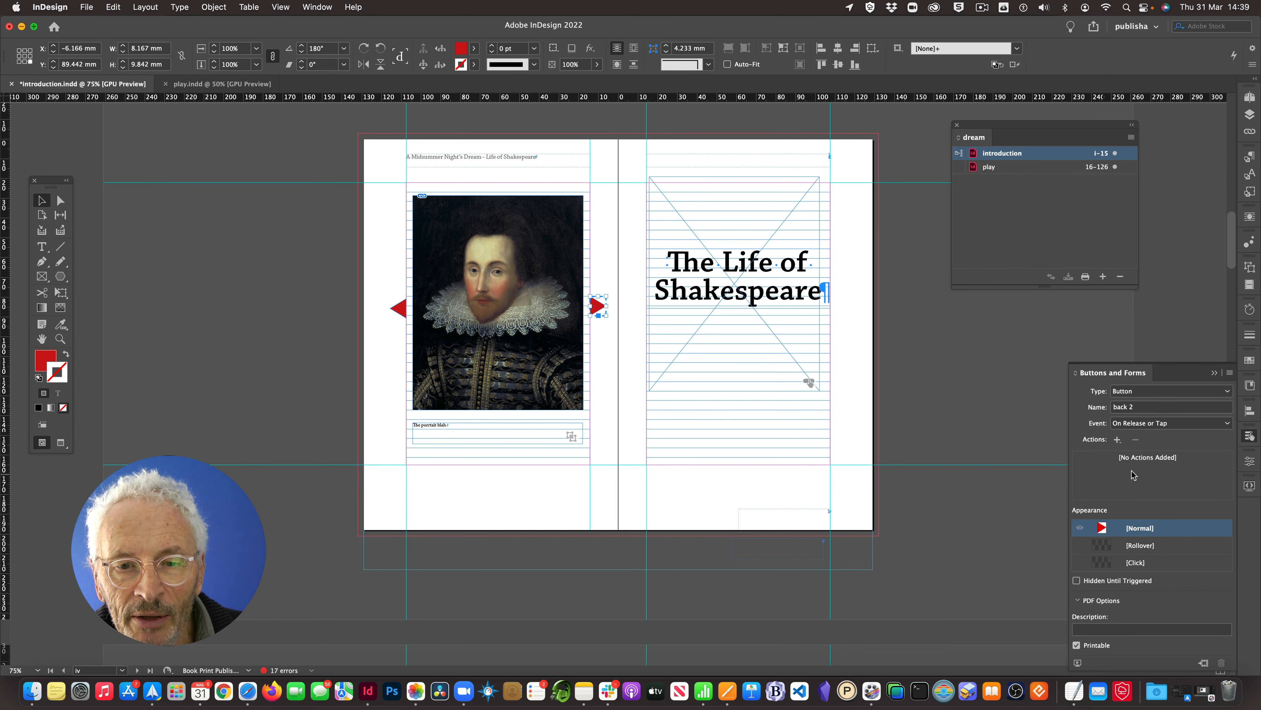
Step: Rename the right triangle button "forward" and give it a Go To Next State action for Multi-state 2
scroll(1051, 410, "up", 2)
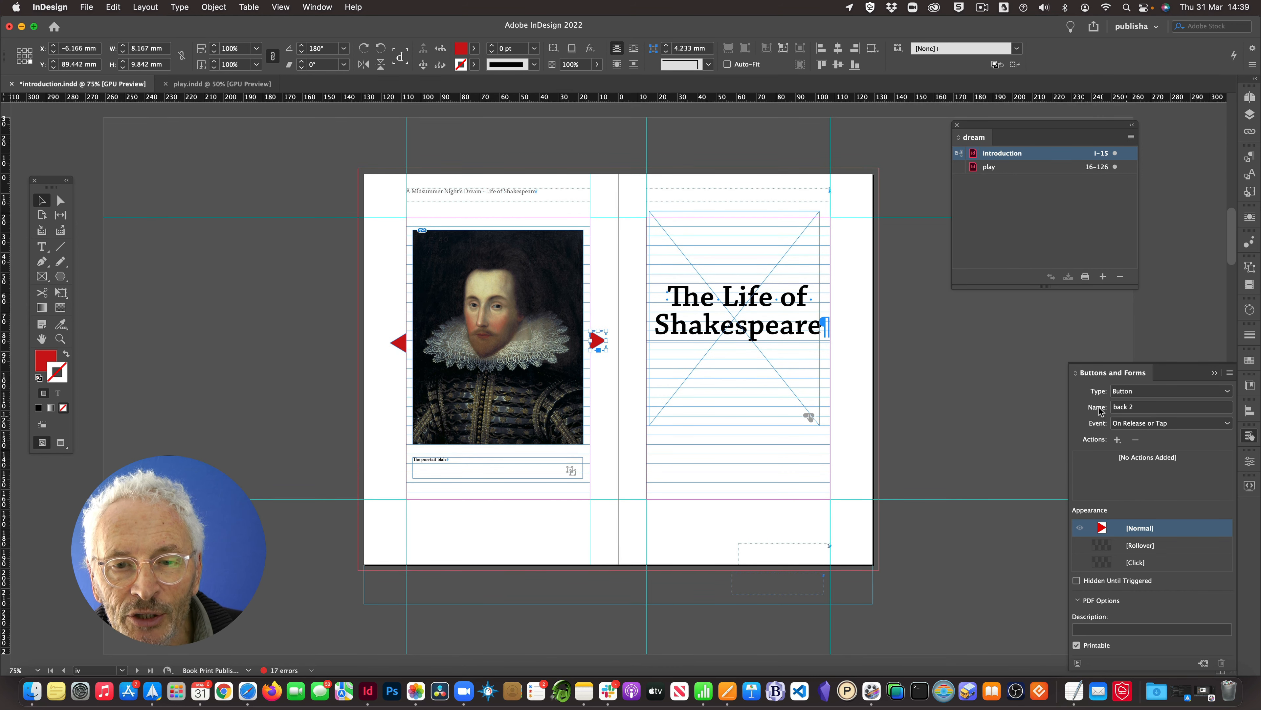
left_click_drag(1143, 407, 1113, 407)
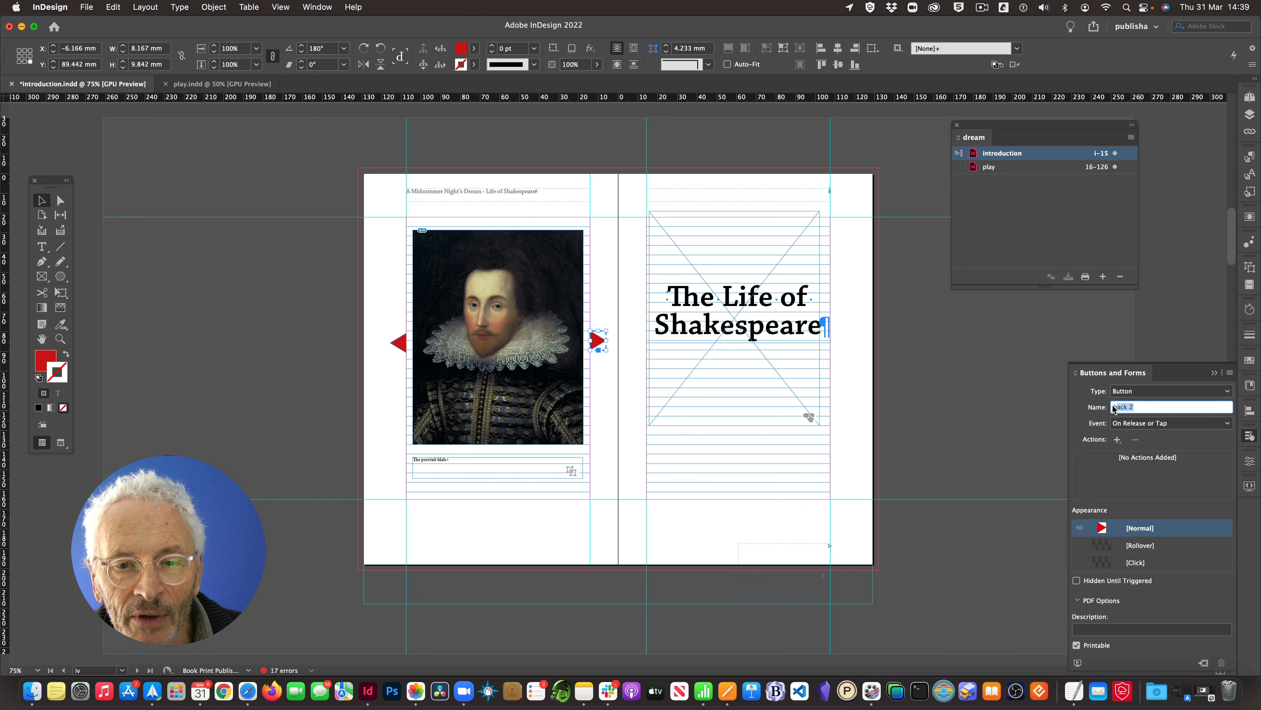
type("forward")
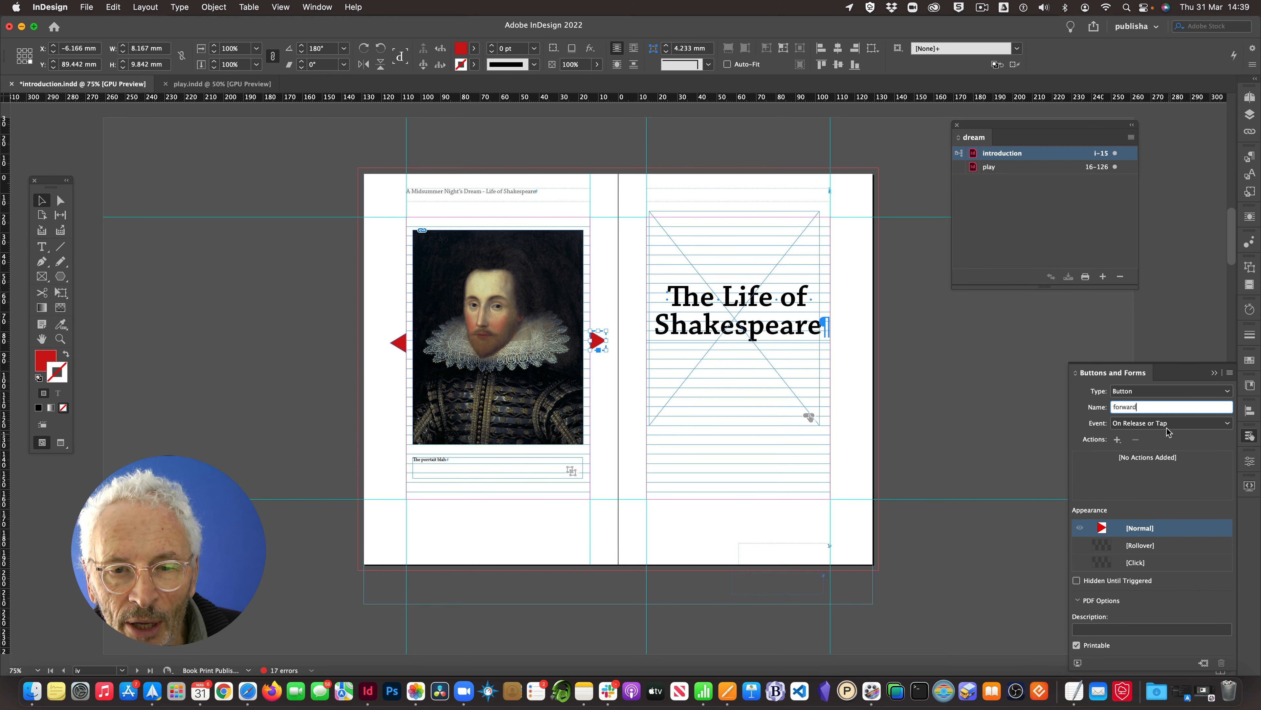
left_click(1172, 440)
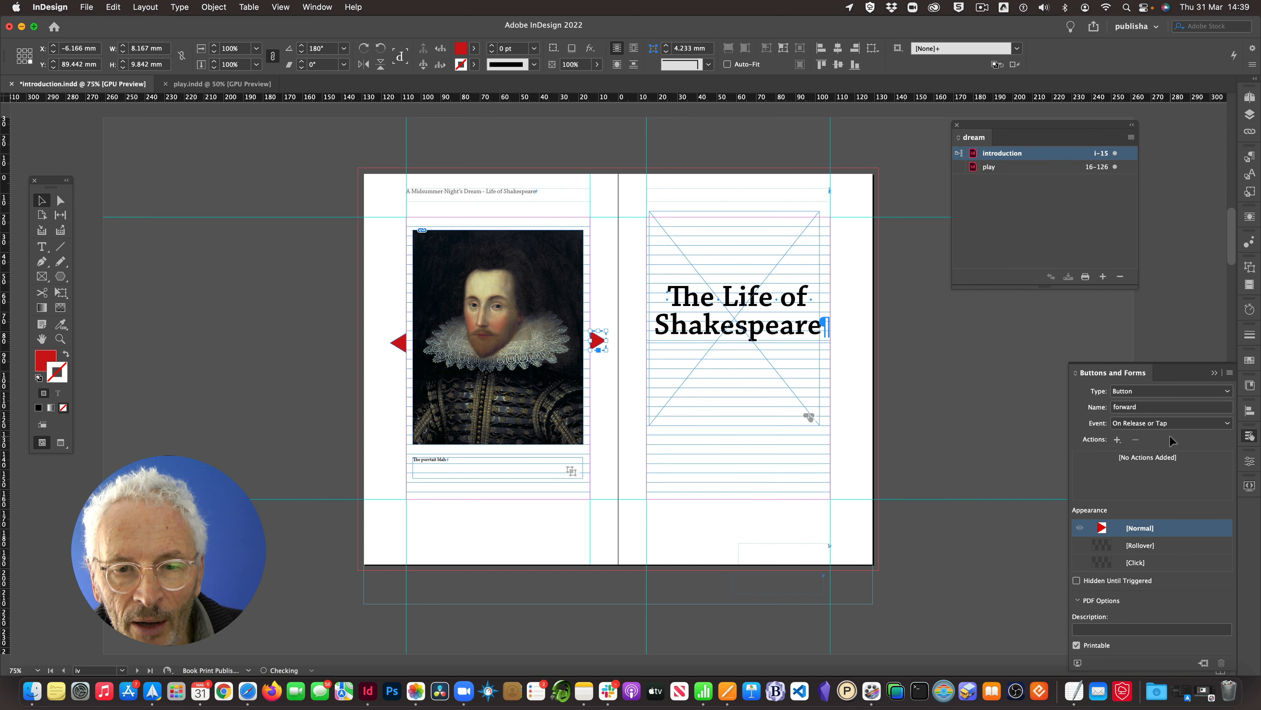
left_click(1117, 440)
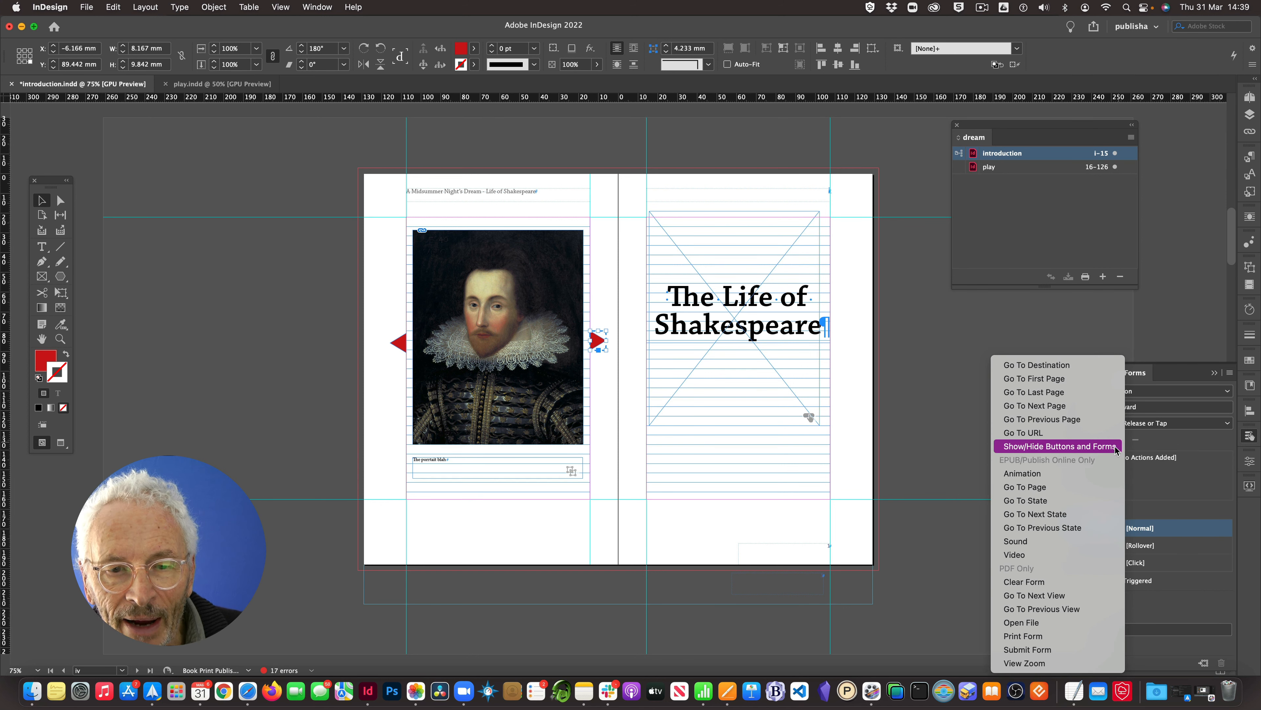
left_click(1036, 513)
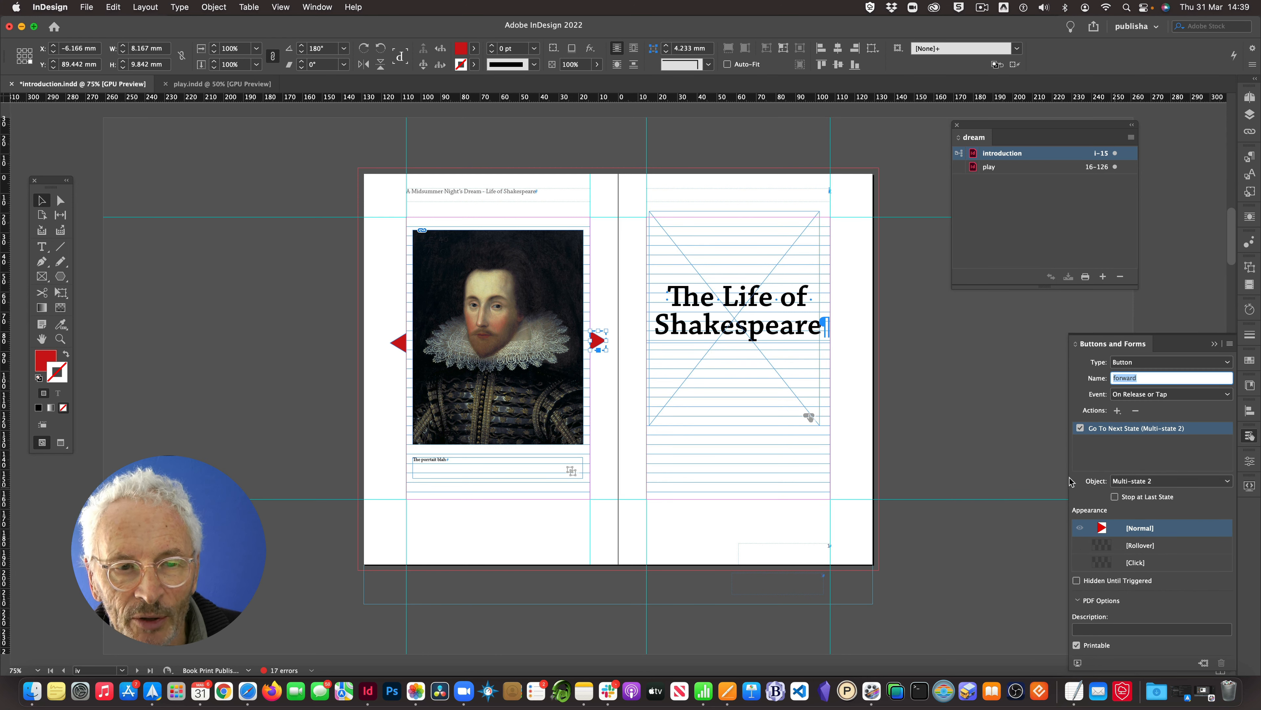
Step: Preview the spread's EPUB interactivity and test both triangle buttons by cycling back and forward through the portraits
left_click(834, 375)
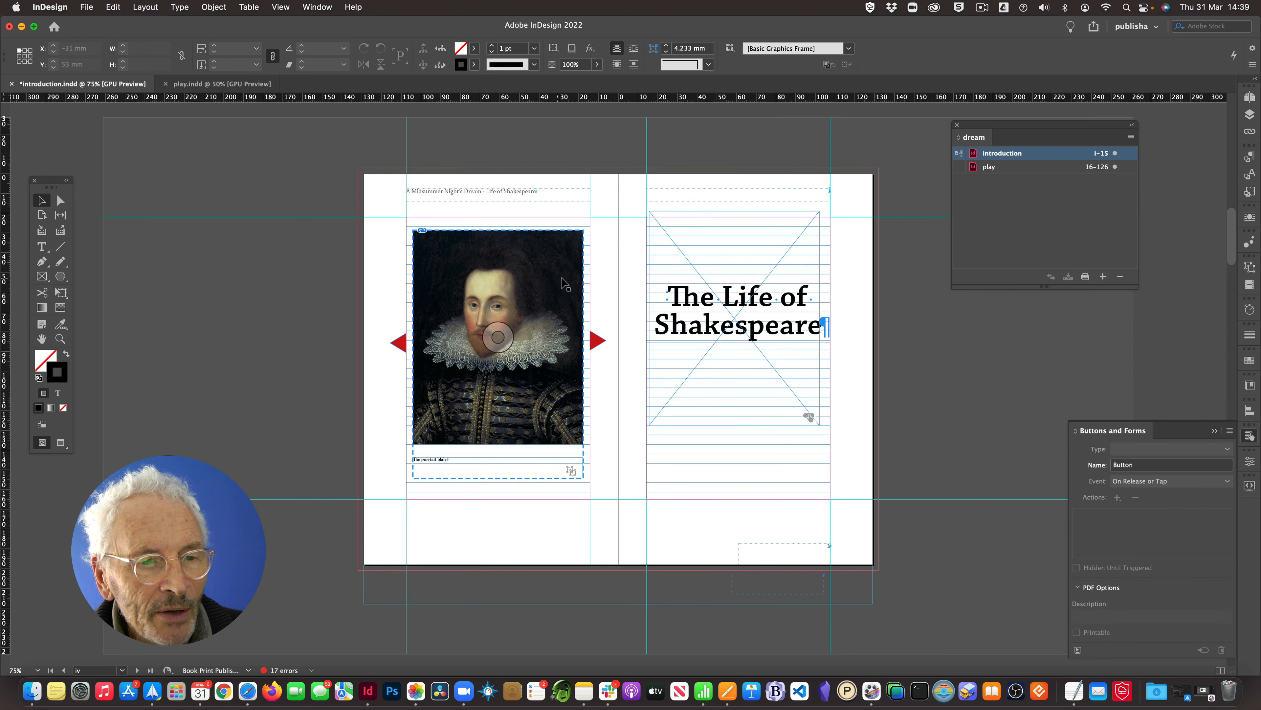
left_click(1078, 650)
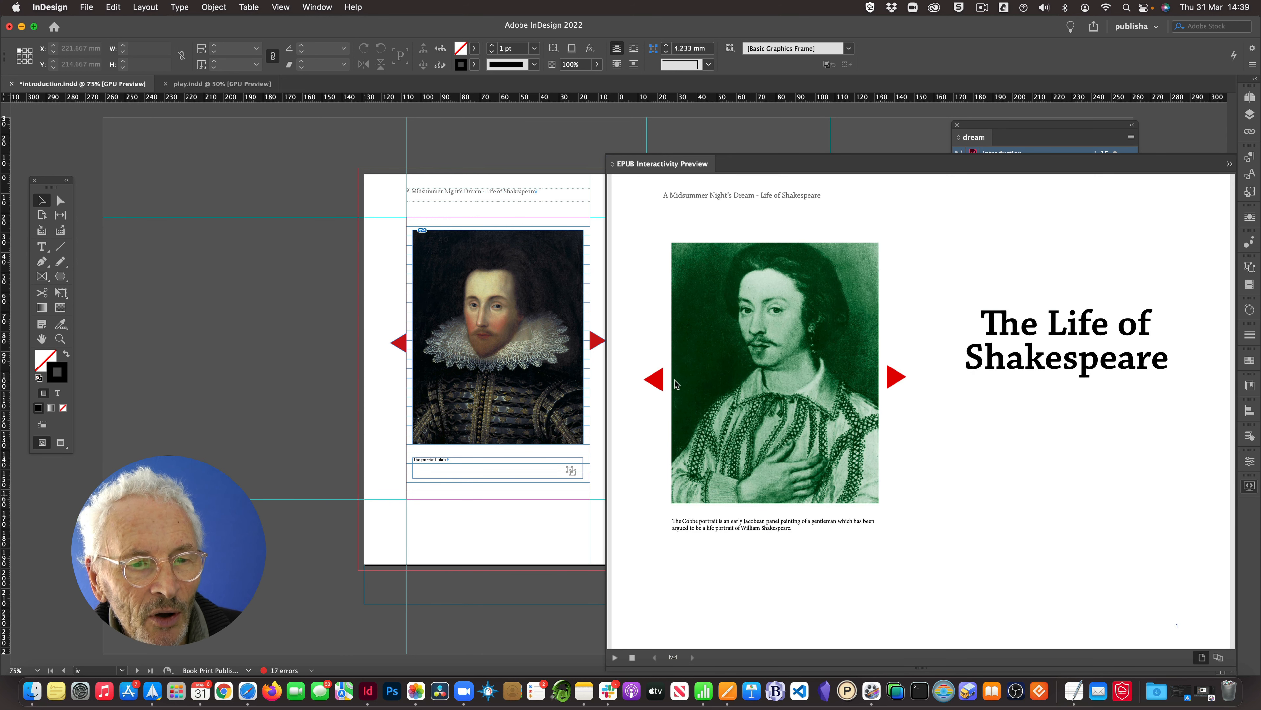
left_click(655, 382)
left_click(656, 382)
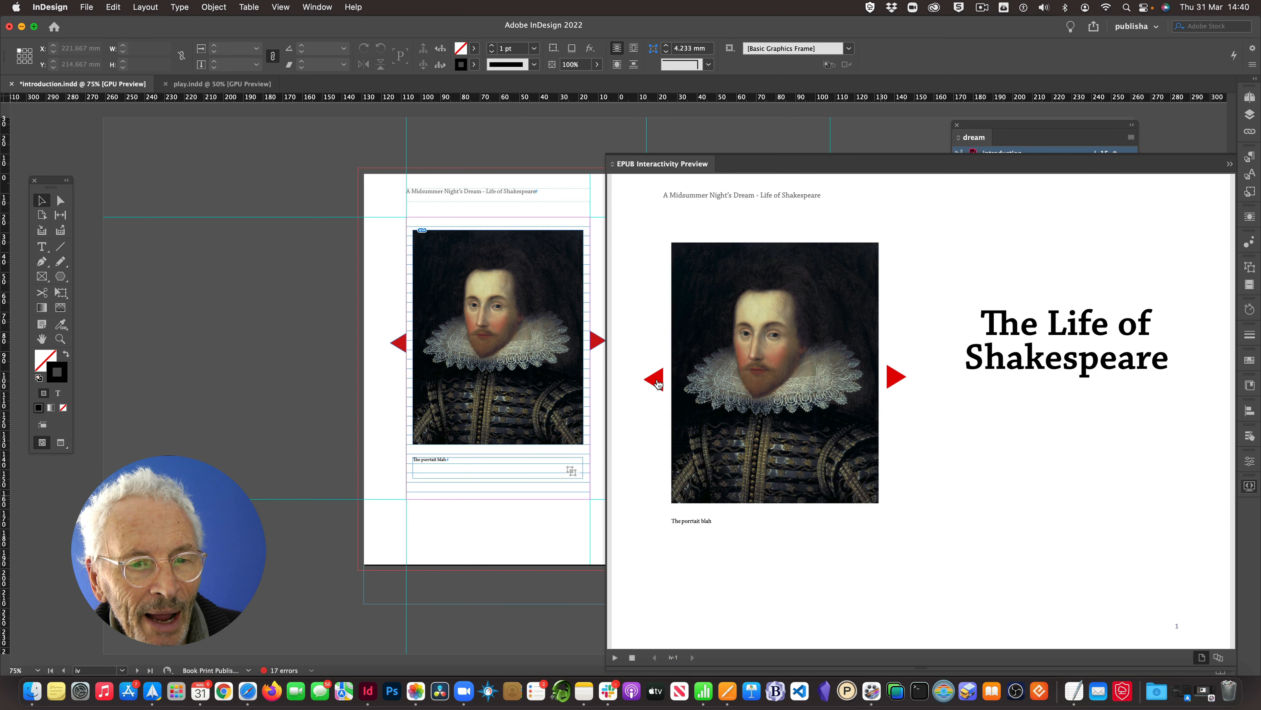
left_click(656, 382)
left_click(893, 380)
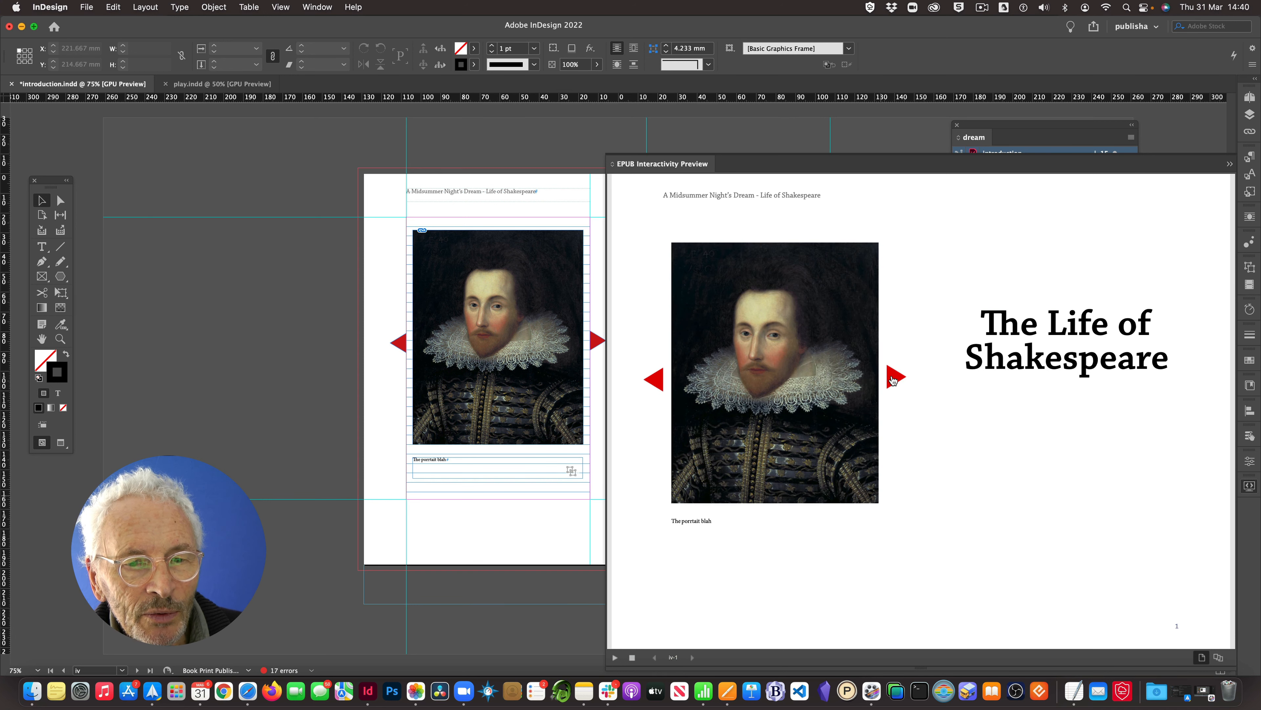
left_click(894, 381)
left_click(894, 381)
left_click(895, 381)
left_click(894, 381)
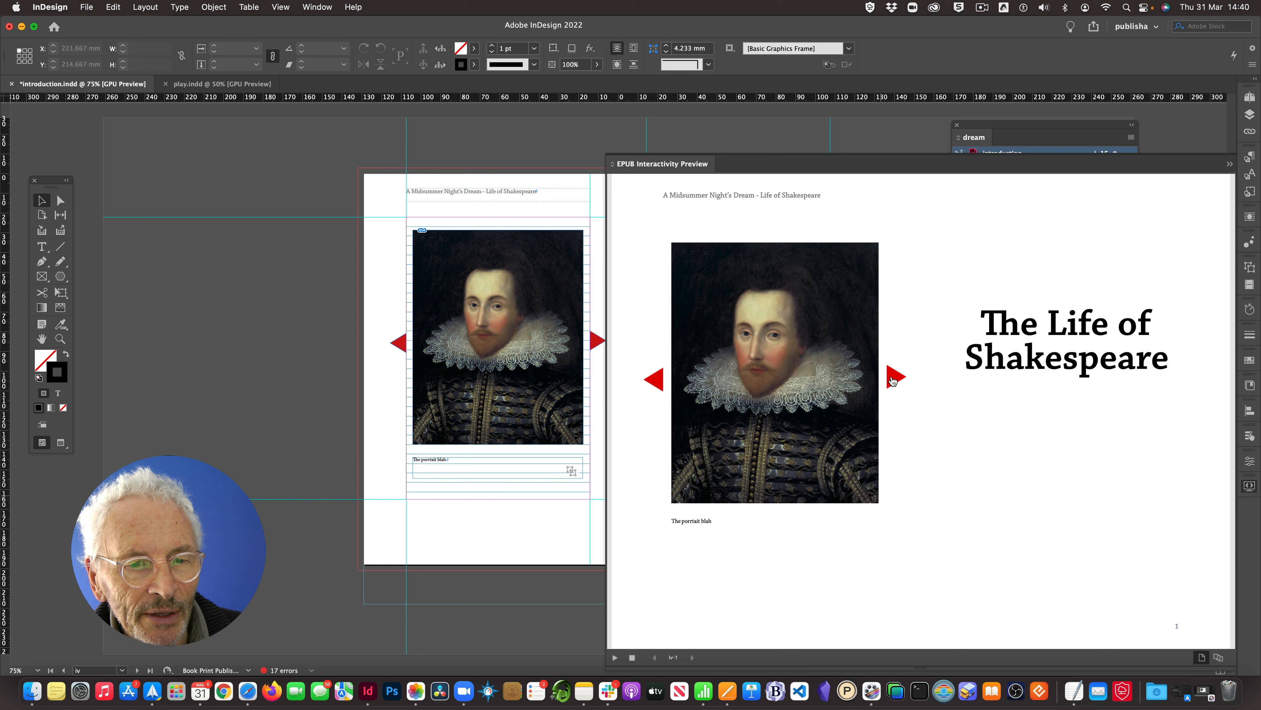
left_click(658, 381)
left_click(657, 381)
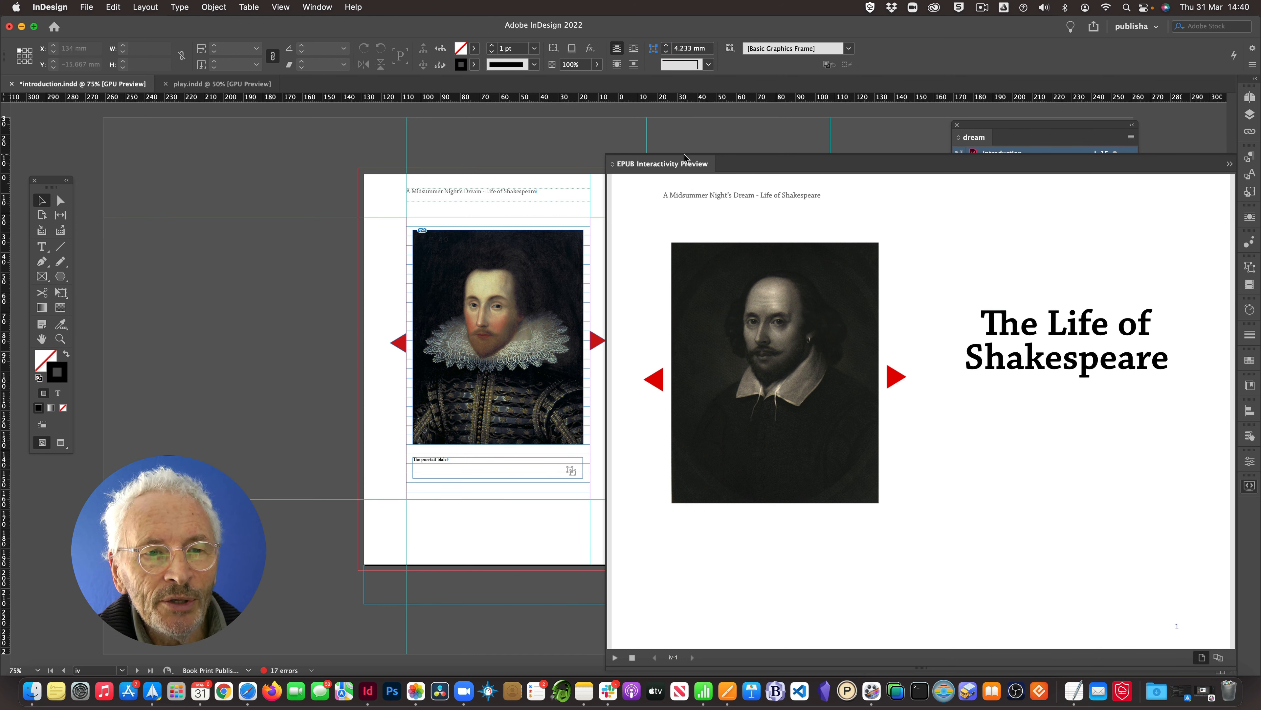
left_click(1230, 164)
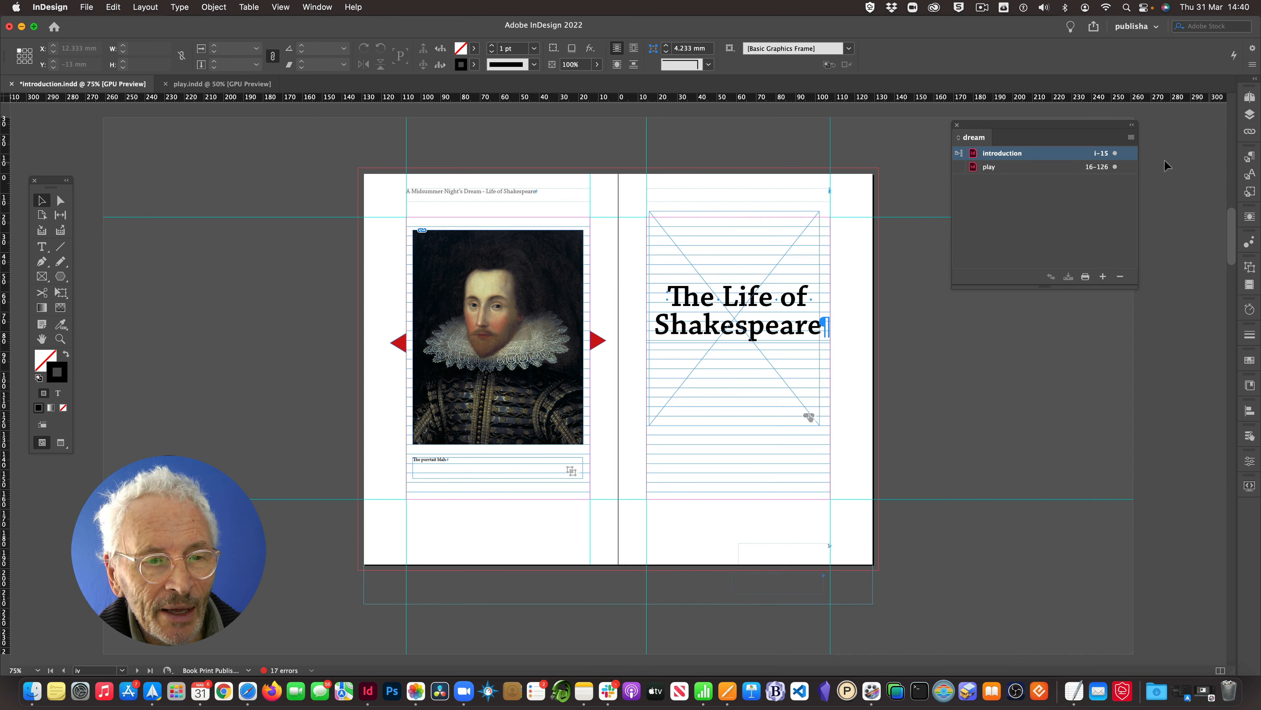
Step: Check the Stop at First State option of the back button and the Stop at Last State option of the forward button
left_click(401, 342)
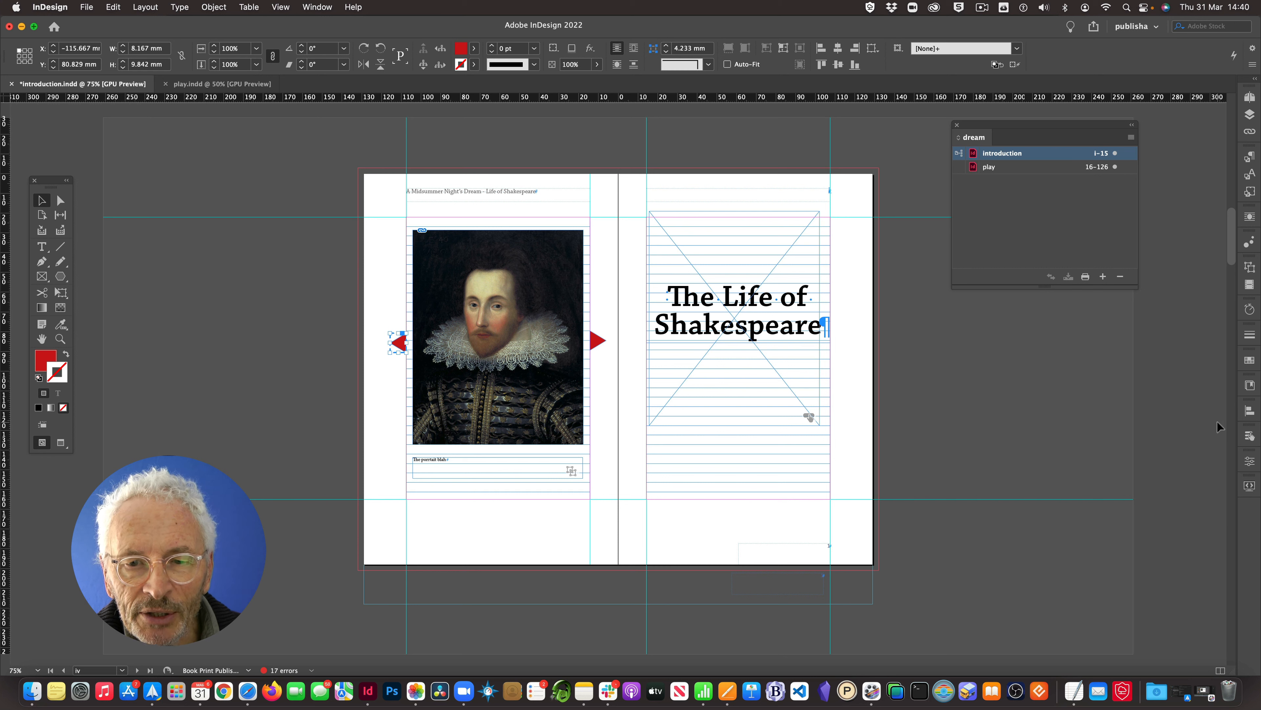
left_click(1250, 436)
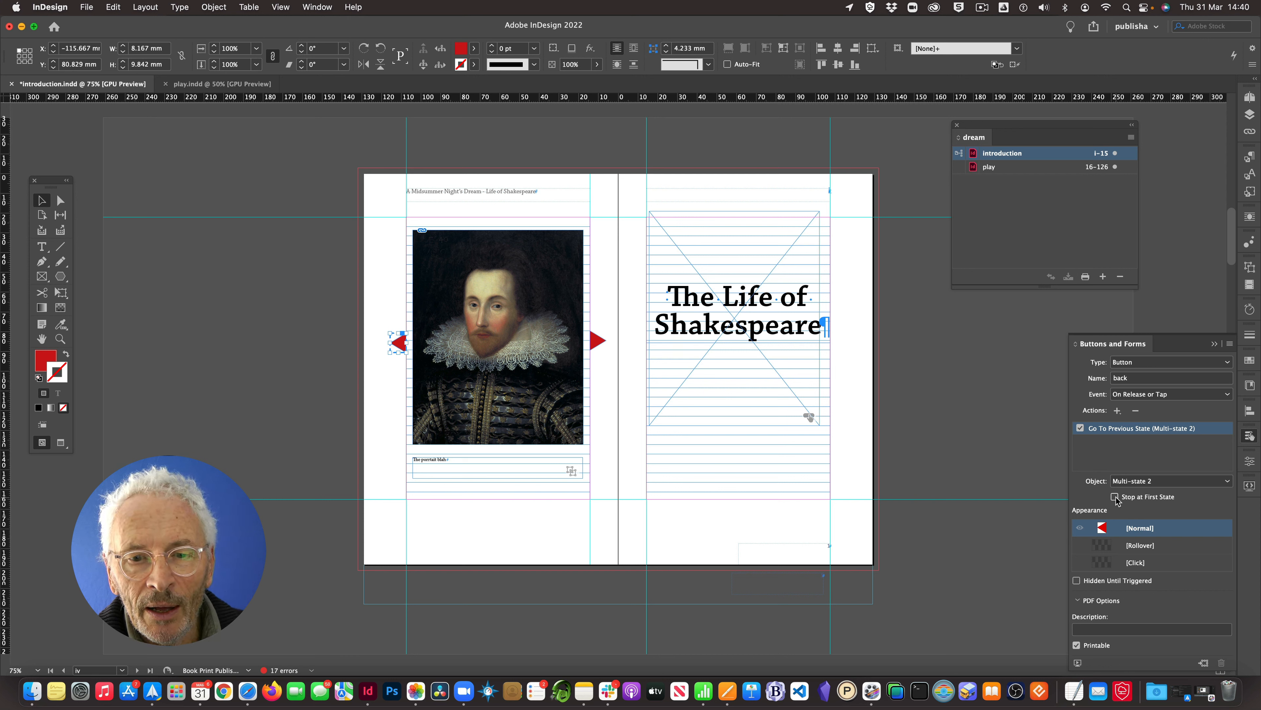
left_click(598, 341)
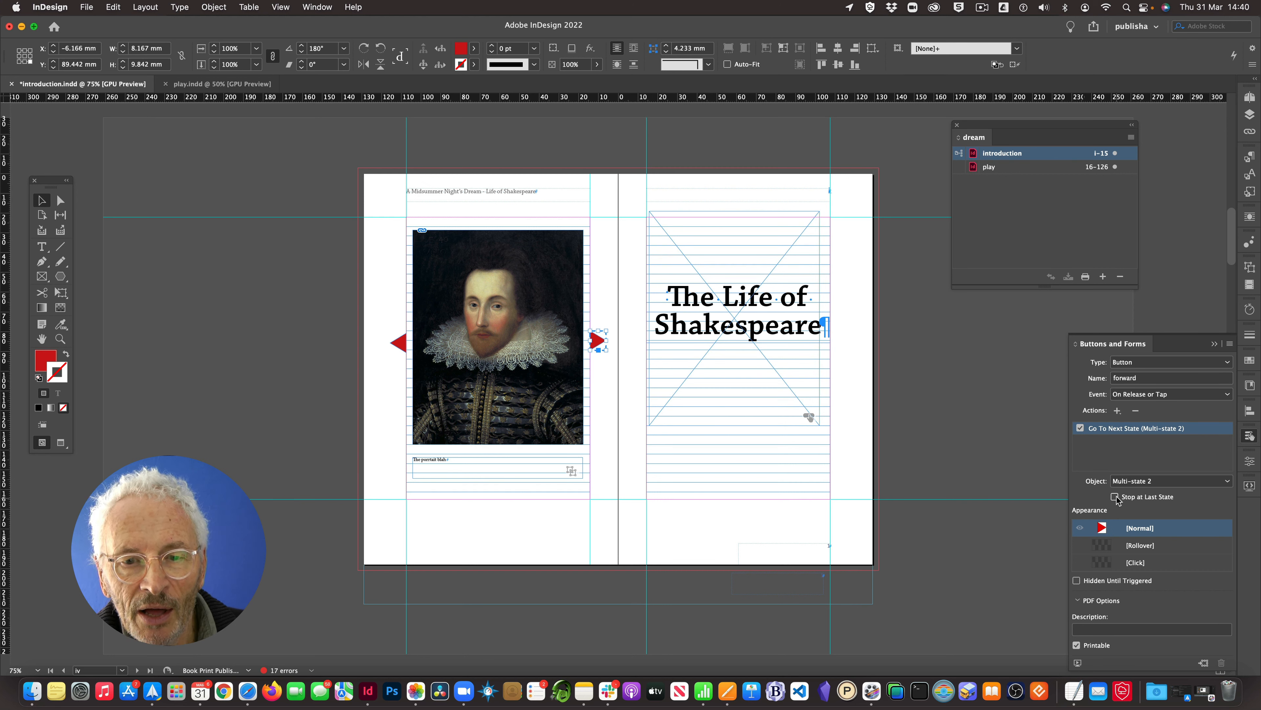